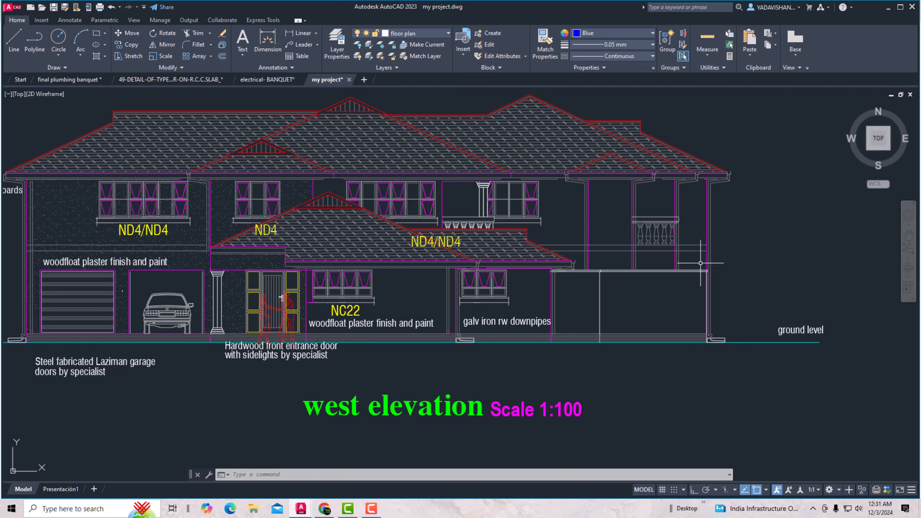
Examine the west elevation drawing, from its roof hatching down to the ground-level annotations.
scroll(692, 240, down, 2)
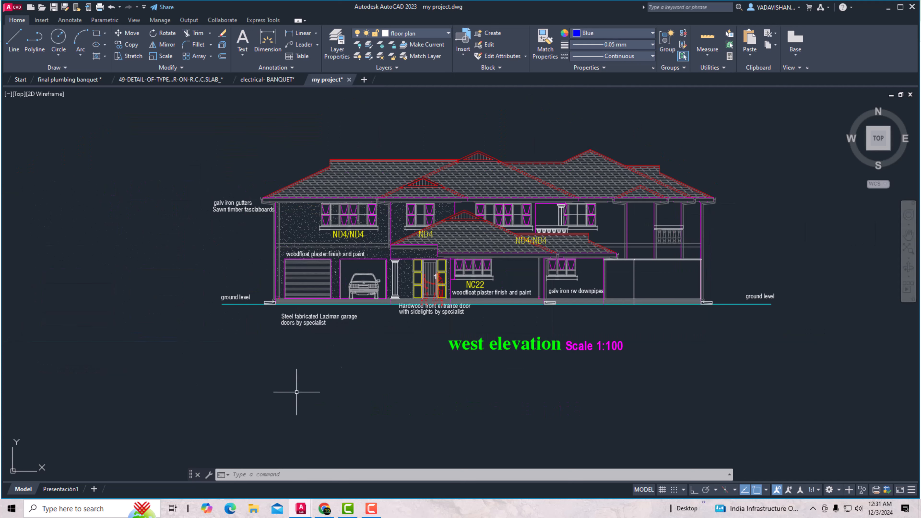
scroll(638, 174, up, 2)
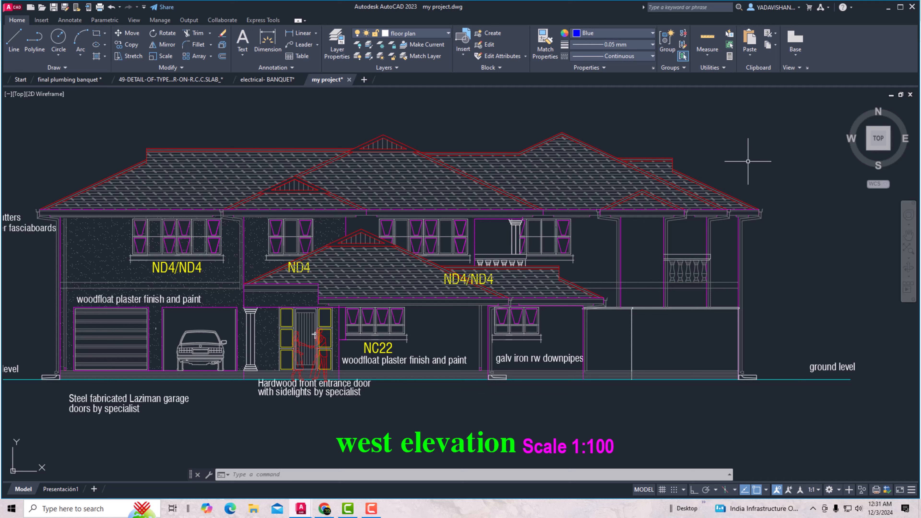
scroll(556, 267, down, 2)
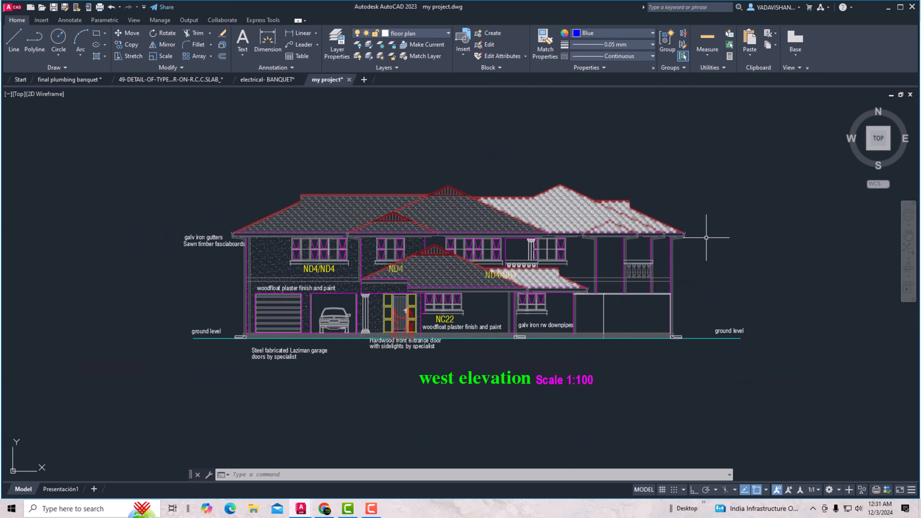
scroll(705, 221, up, 2)
scroll(703, 204, down, 2)
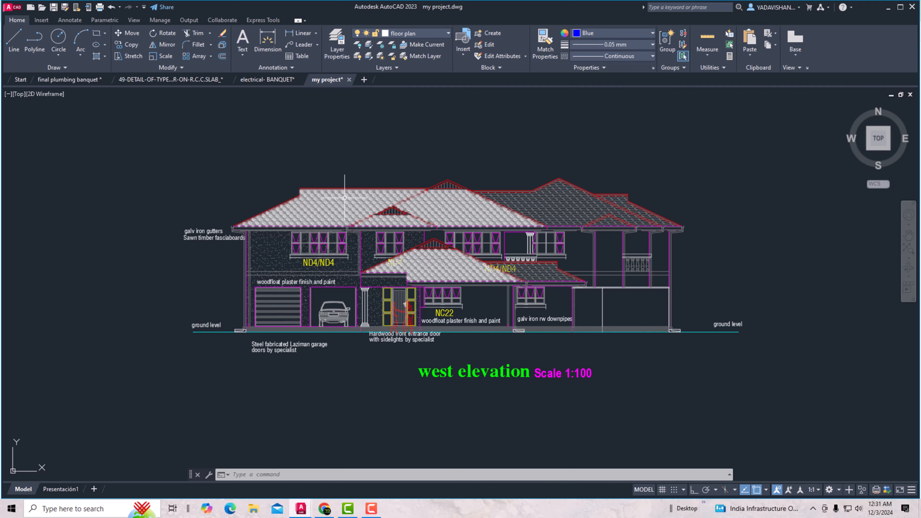
scroll(337, 192, up, 4)
scroll(333, 161, down, 4)
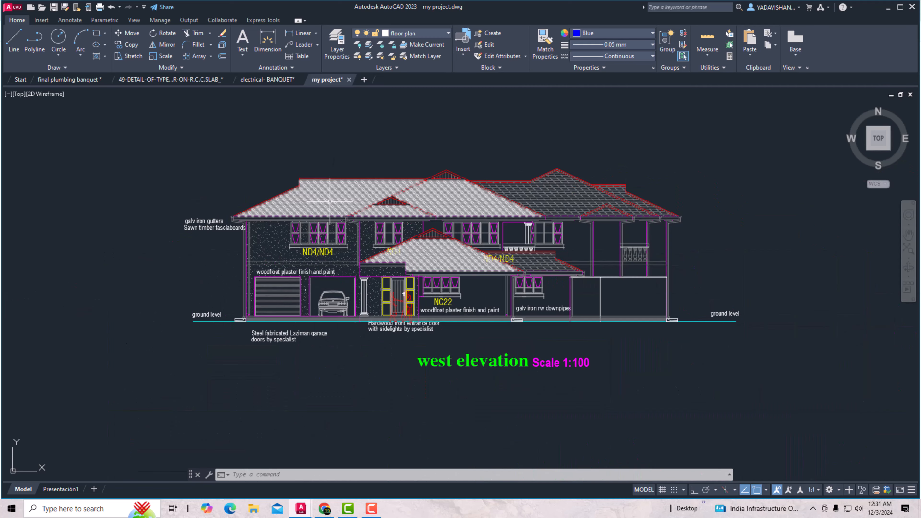
Delete the tile hatch covering the left and central roofs and the entrance porch roof.
click(330, 201)
scroll(356, 181, up, 4)
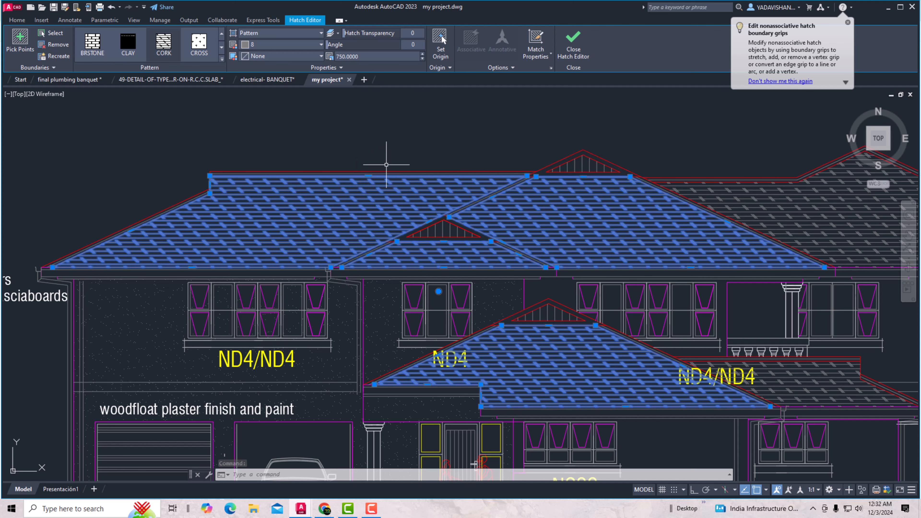
key(Delete)
scroll(294, 184, down, 2)
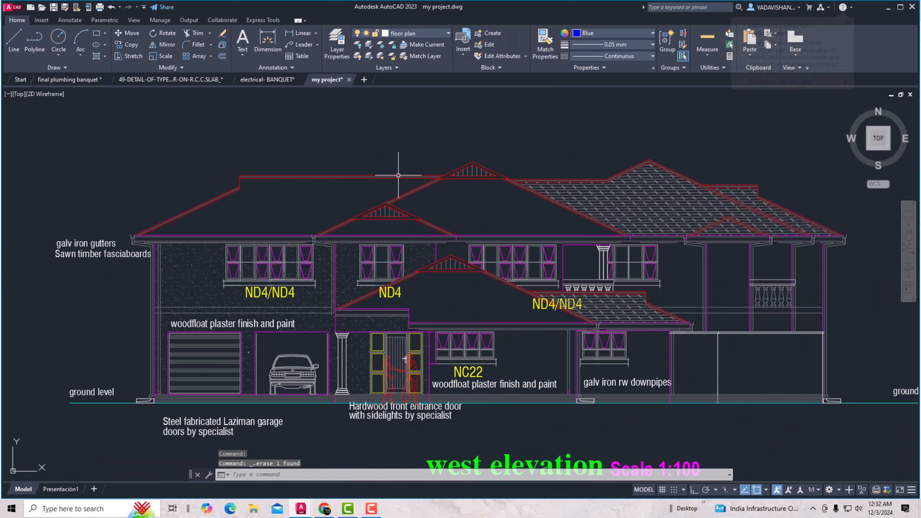
Delete the vertical-line hatches inside the two upper roof gables.
scroll(383, 198, up, 3)
click(382, 214)
click(360, 216)
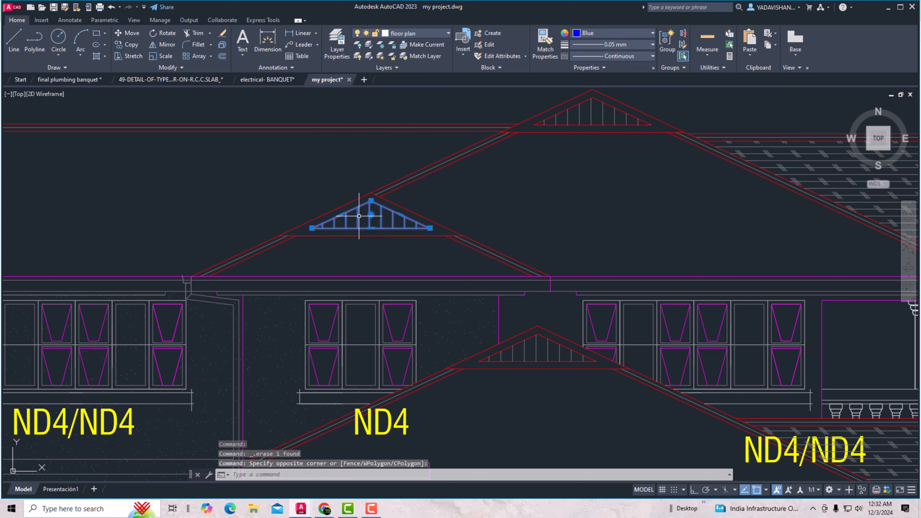
key(Delete)
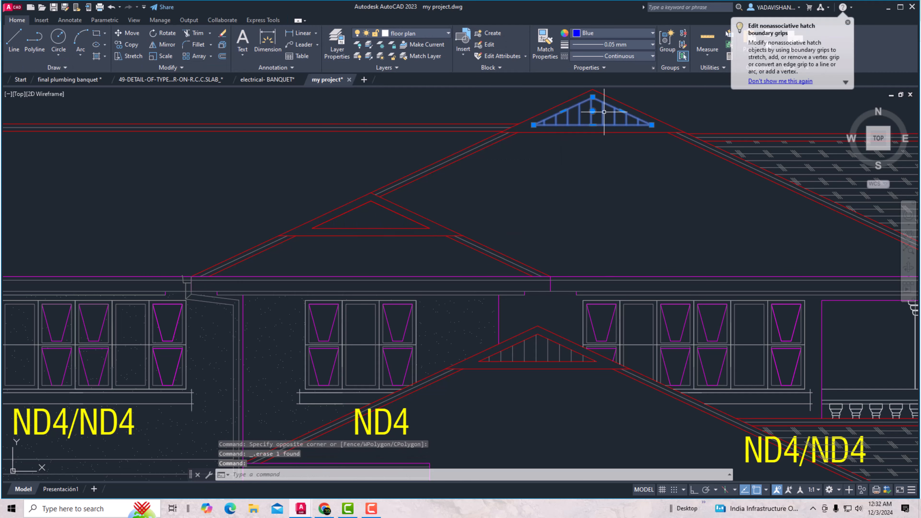
click(609, 112)
key(Delete)
Delete the tile hatch covering the right-hand roofs and the adjoining lower roof.
scroll(421, 147, down, 3)
click(603, 169)
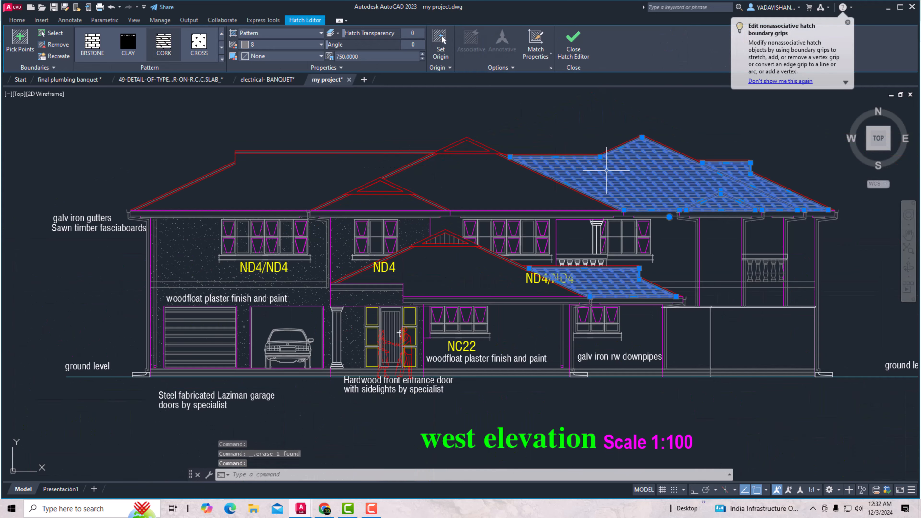
key(Delete)
Delete the speckled plaster hatch from the walls around the garage, entrance and upper-floor windows.
scroll(250, 278, up, 4)
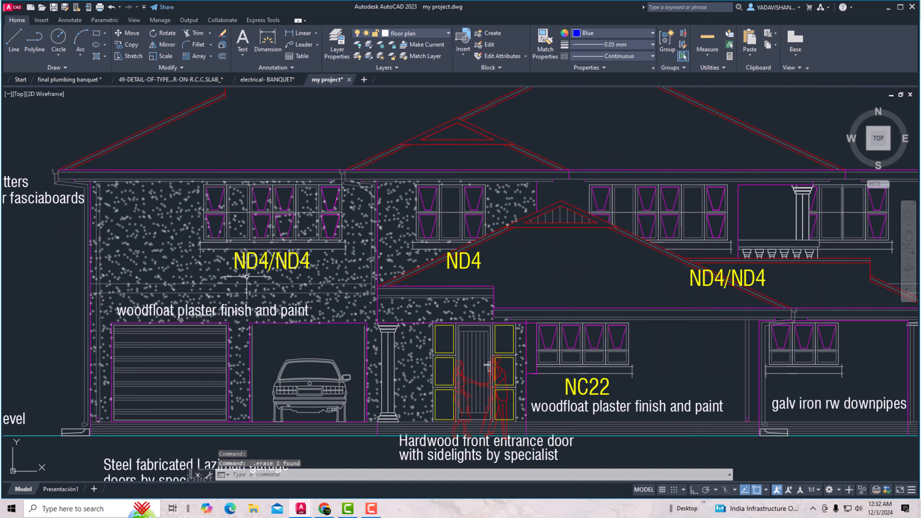
click(169, 275)
click(127, 243)
key(Delete)
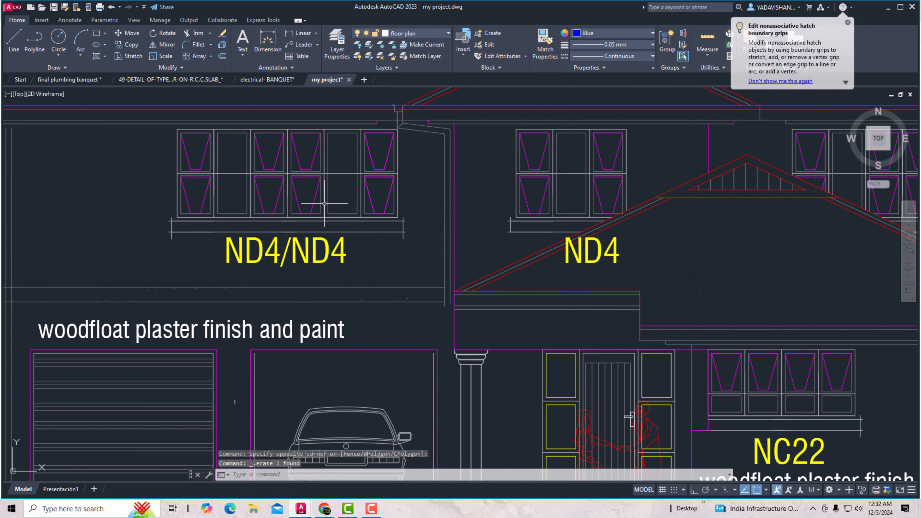
Delete the remaining speckled hatch in the horizontal band above the garage openings.
scroll(319, 218, down, 2)
scroll(308, 258, up, 4)
click(353, 266)
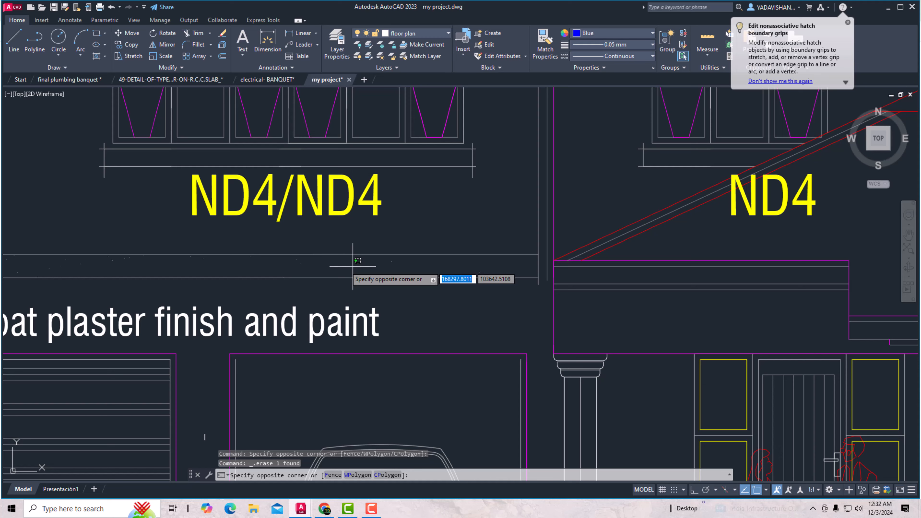
click(258, 258)
key(Delete)
scroll(324, 225, down, 4)
scroll(323, 224, down, 2)
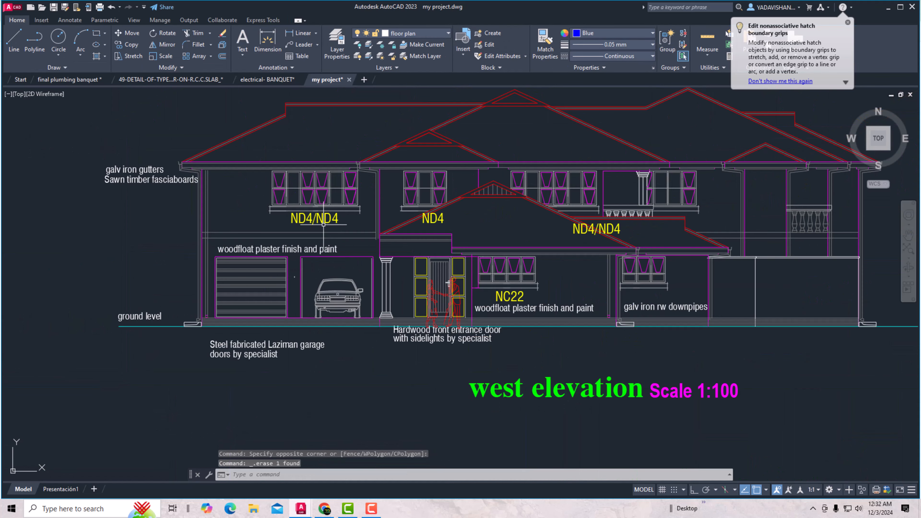
Delete the "woodfloat plaster finish and paint" note and the NC22 label below the window beside the entrance.
scroll(487, 307, up, 4)
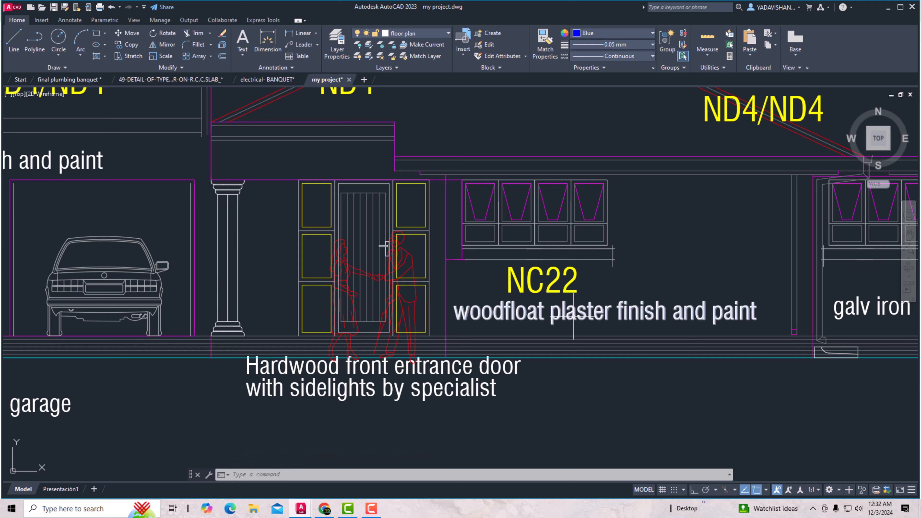
click(583, 319)
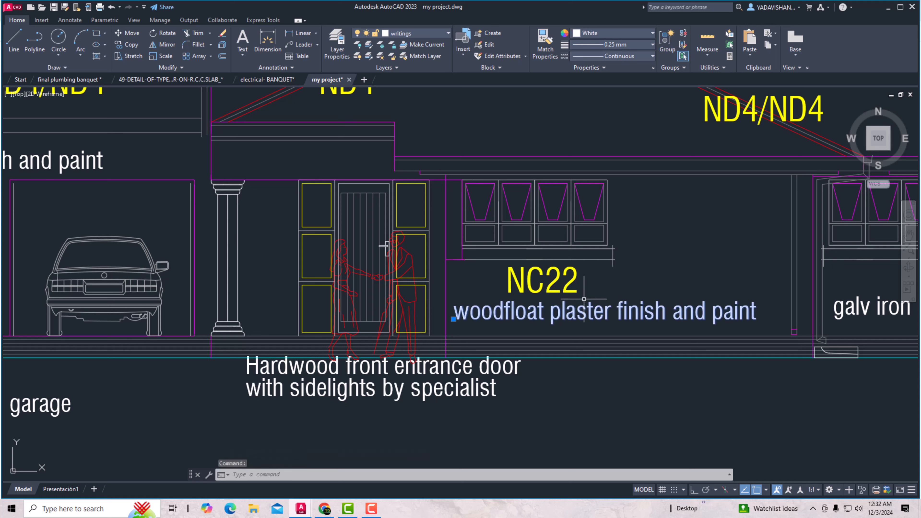
key(Delete)
click(590, 293)
click(504, 274)
key(Delete)
Delete the two-line "Hardwood front entrance door with sidelights by specialist" note below the entrance.
click(491, 402)
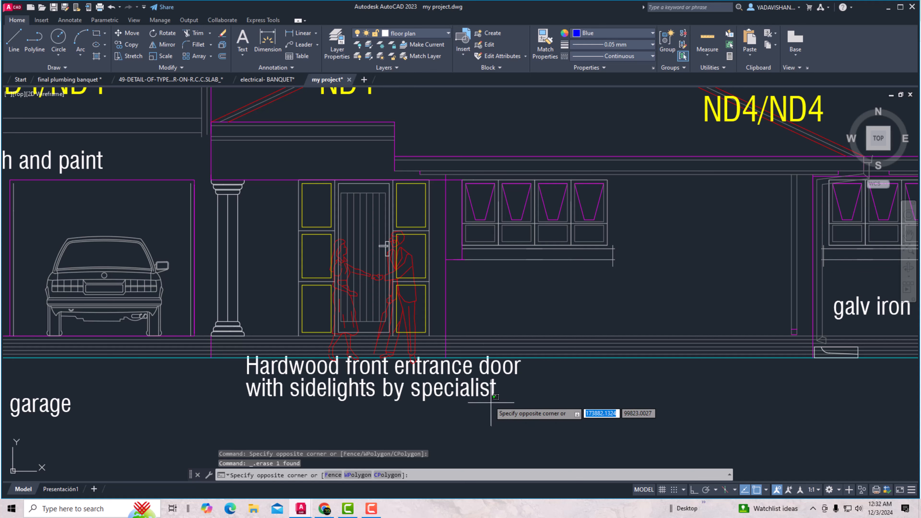
click(494, 371)
key(Delete)
scroll(414, 393, down, 4)
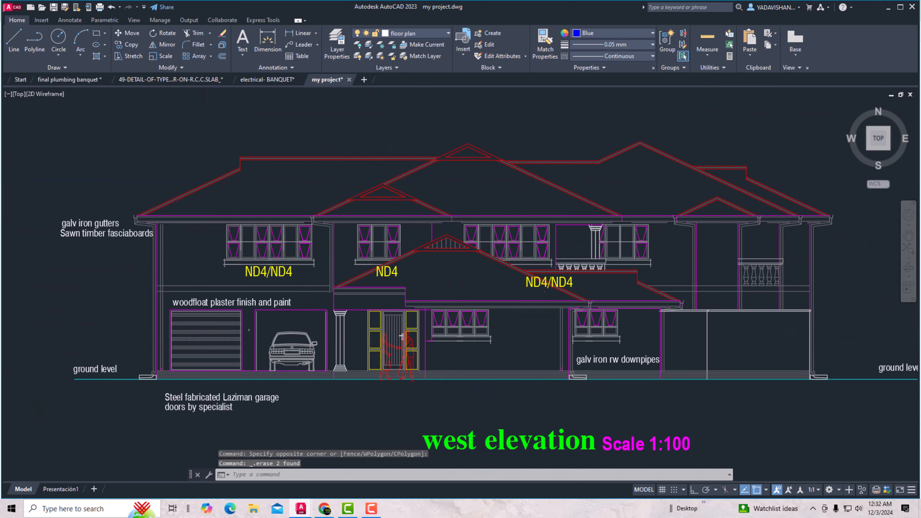
Delete the ND4/ND4 label on the lower roof right of the entrance gable.
scroll(570, 289, up, 4)
click(581, 277)
click(567, 265)
key(Delete)
scroll(635, 260, down, 4)
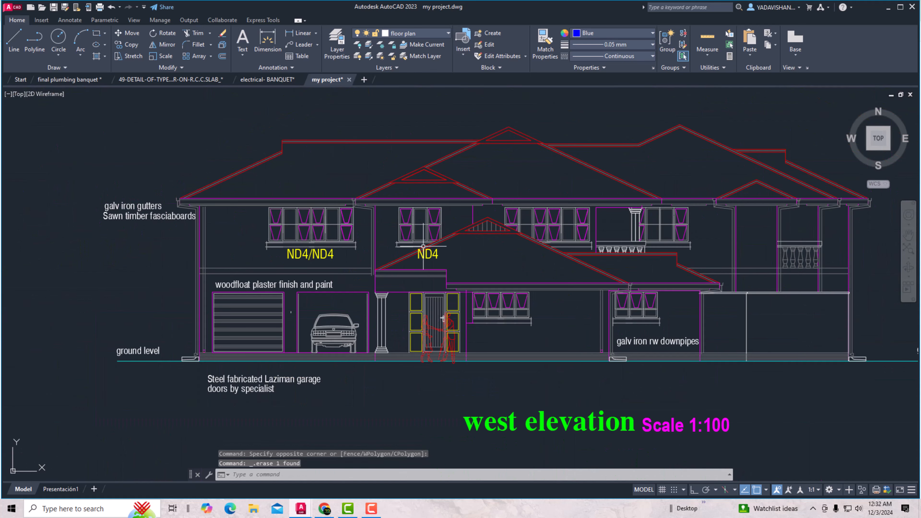
Delete the ND4 and ND4/ND4 labels below the two left upper-floor windows.
scroll(423, 246, up, 4)
click(500, 280)
click(413, 232)
key(Delete)
click(218, 275)
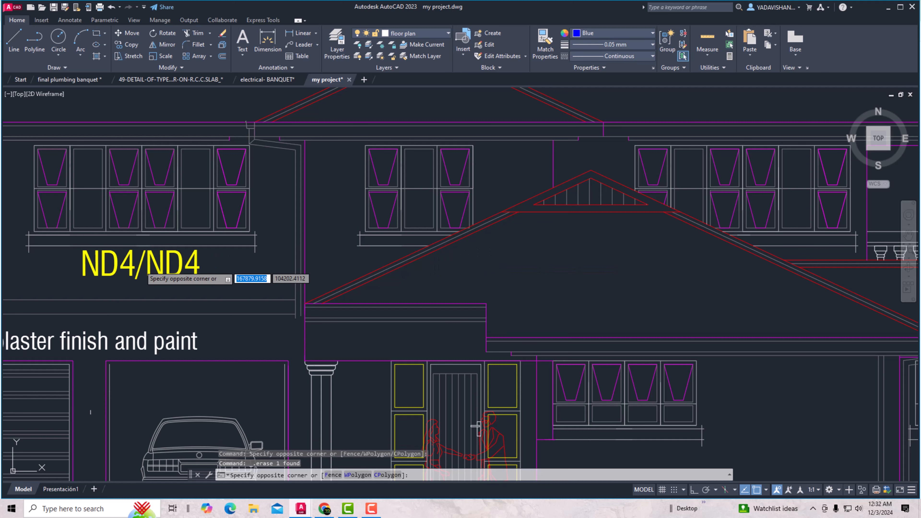
click(145, 272)
key(Delete)
scroll(318, 240, down, 4)
Delete the plaster finish note above the garage, the gutter and fascia board notes, and the left "ground level" label.
click(255, 274)
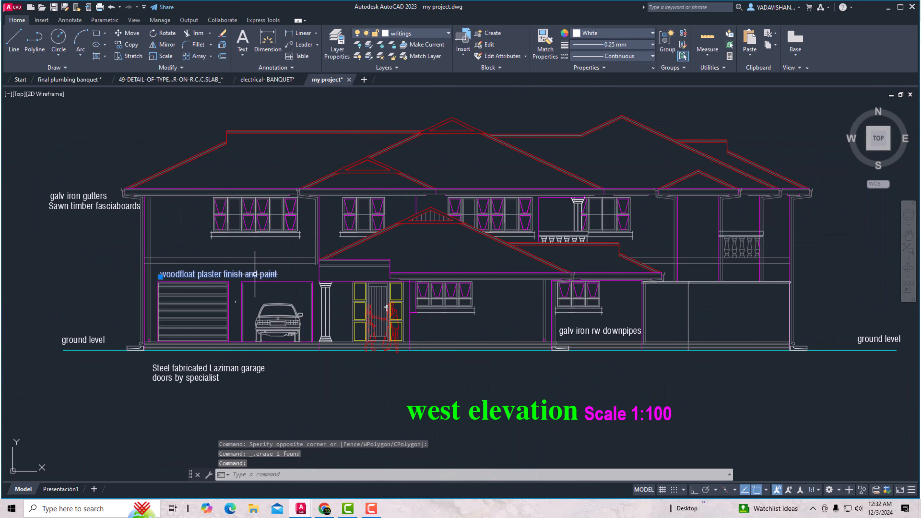
key(Delete)
click(70, 214)
click(43, 181)
key(Delete)
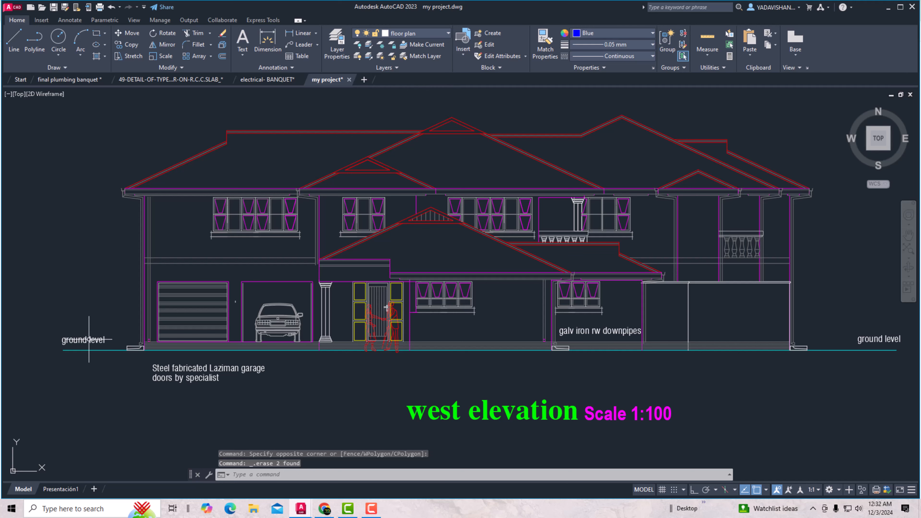
click(88, 340)
key(Delete)
Delete all the horizontal slat lines inside the left garage door, keeping its outer frame.
scroll(187, 323, up, 4)
click(221, 359)
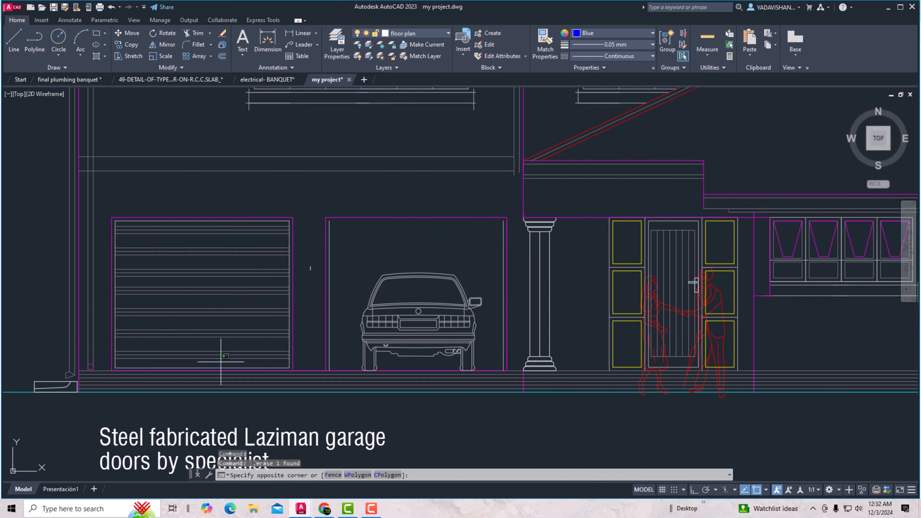
click(195, 224)
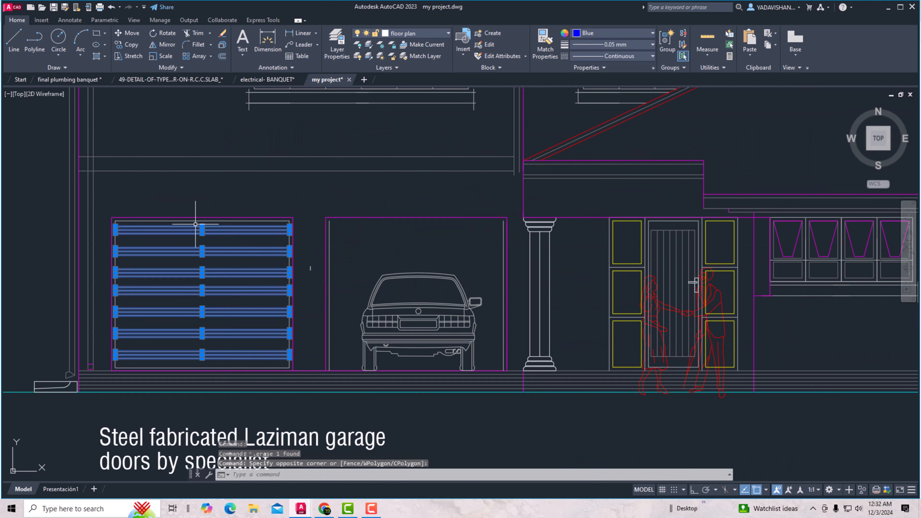
key(Delete)
scroll(318, 183, down, 2)
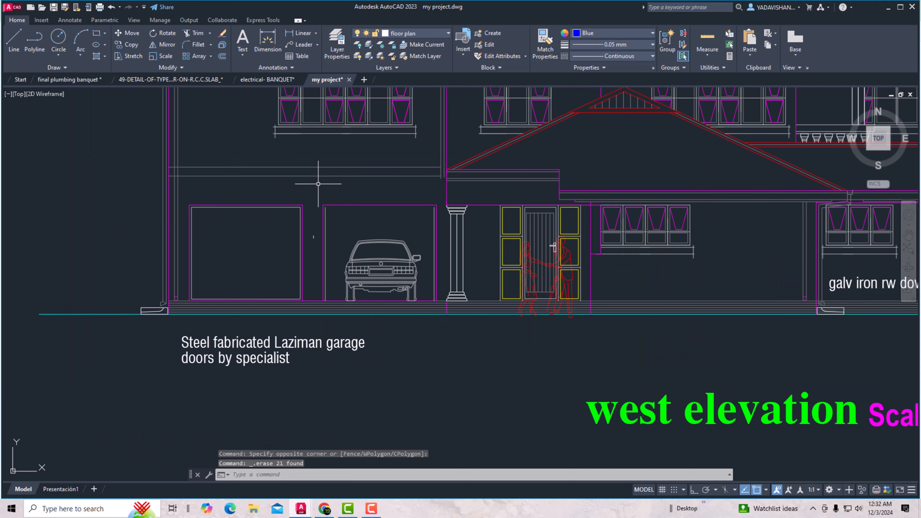
Delete the "Steel fabricated Laziman garage doors by specialist" note and the "galv iron rw downpipes" label.
scroll(230, 223, down, 4)
click(261, 296)
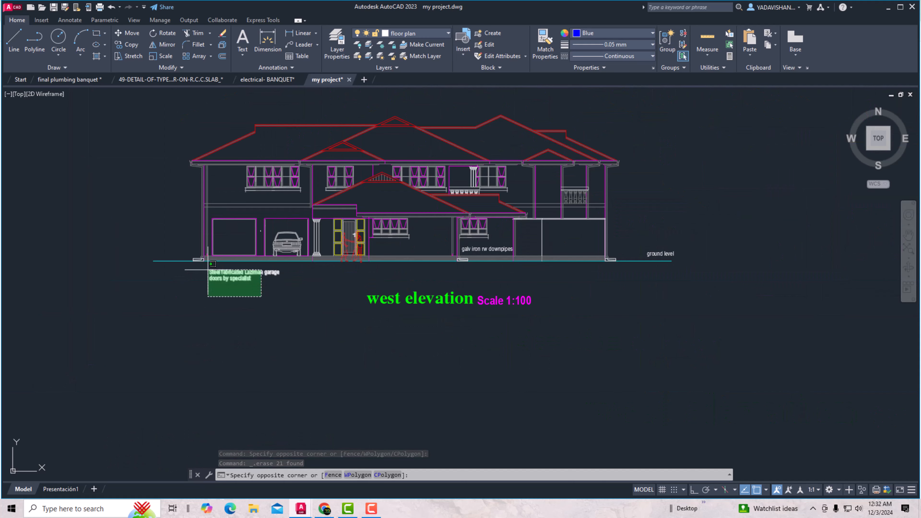
click(212, 264)
scroll(484, 254, up, 4)
key(Delete)
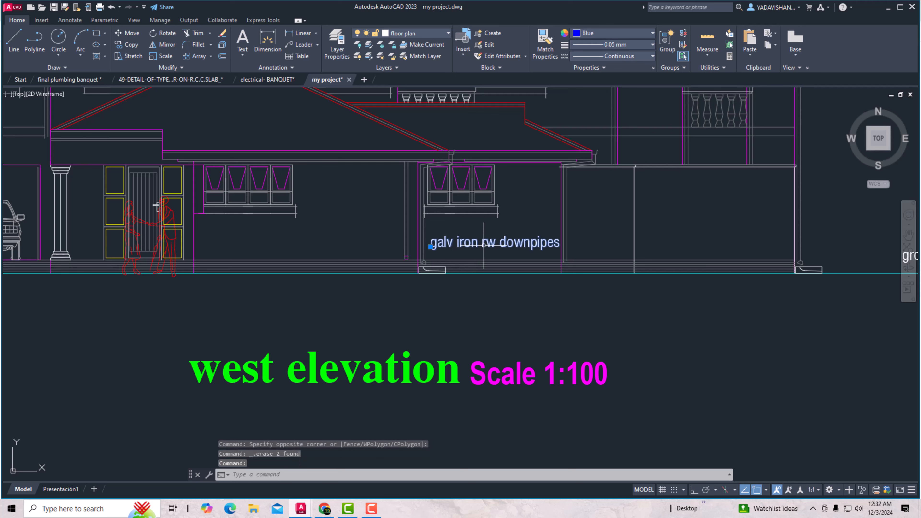
key(Delete)
scroll(527, 272, down, 4)
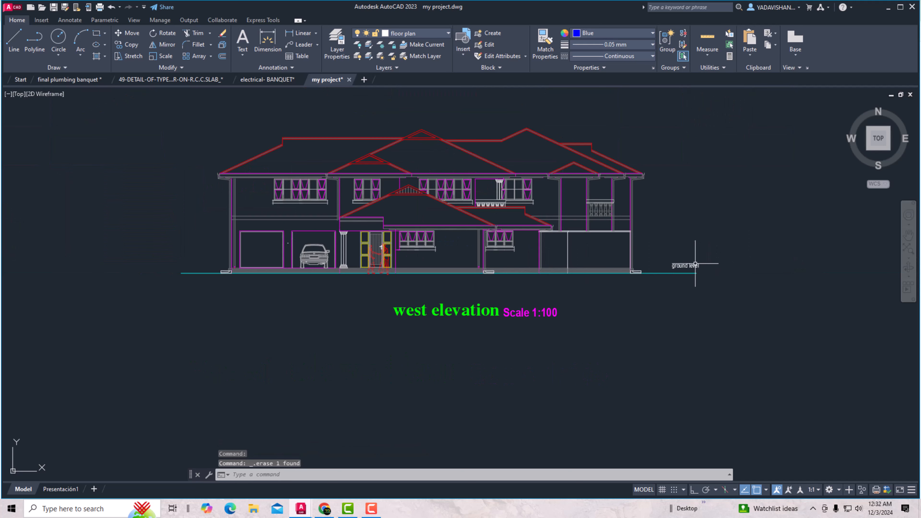
Delete the right "ground level" label, the "west elevation" title and the "Scale 1:100" text.
click(594, 322)
click(360, 295)
key(Delete)
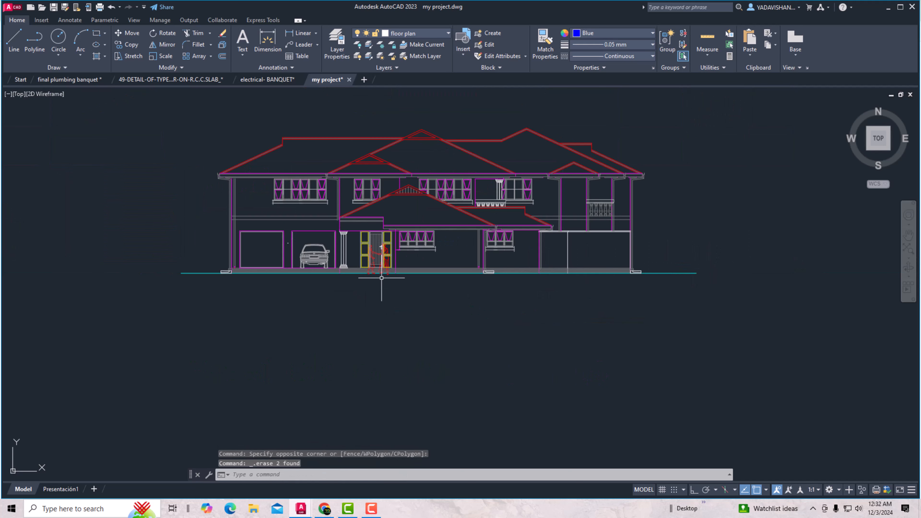
Turn off layer 0 with LAYOFF, using a magenta curtain line in the upper-left window.
scroll(387, 150, up, 2)
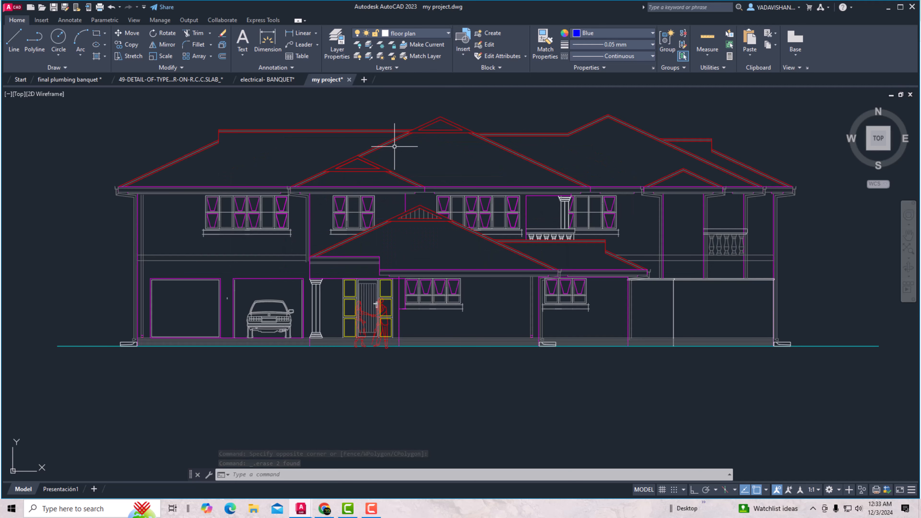
scroll(197, 195, up, 4)
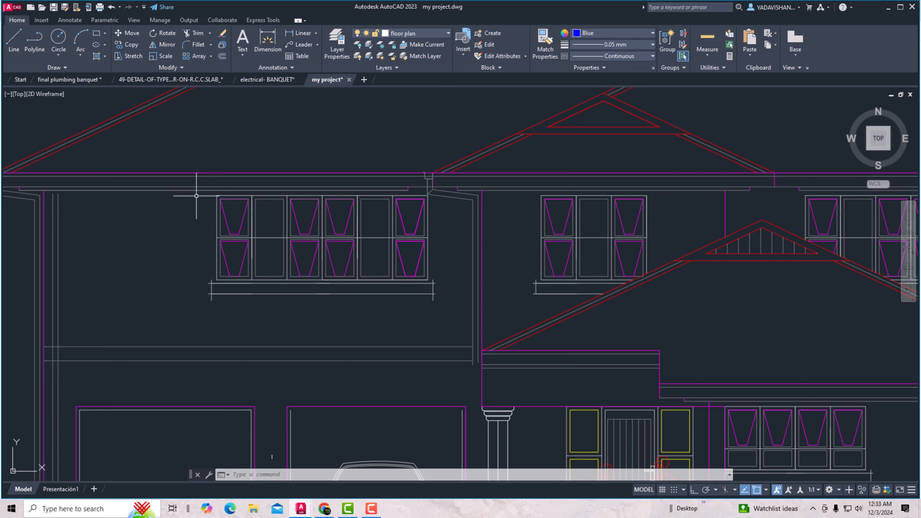
scroll(240, 228, up, 4)
click(249, 246)
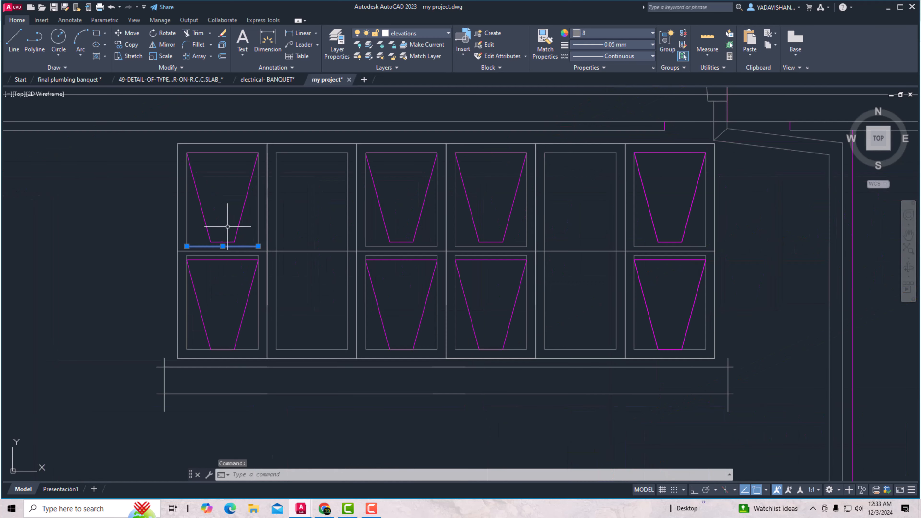
key(Delete)
key(Escape)
text(LAYOFF)
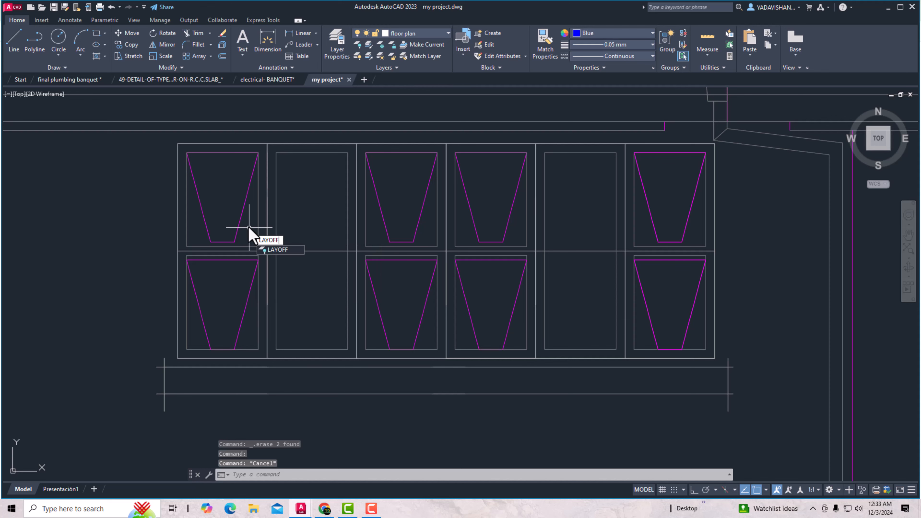
key(Return)
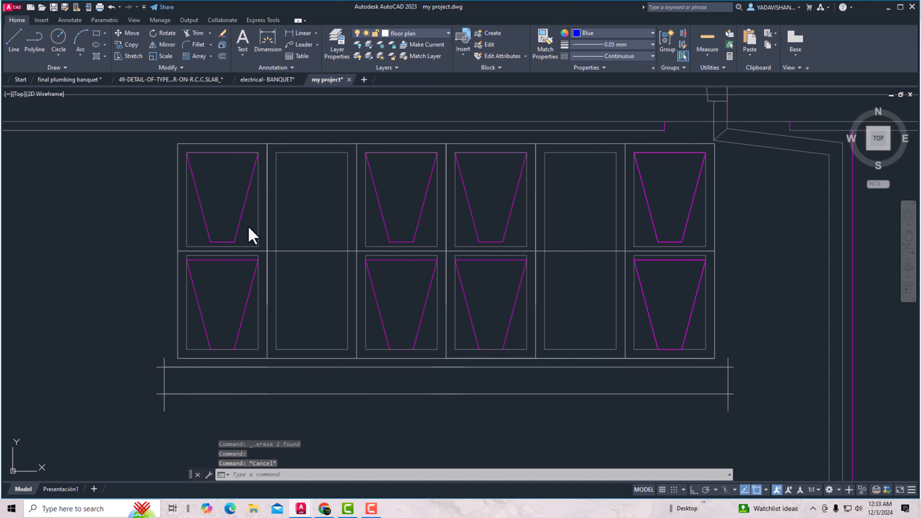
click(243, 212)
scroll(243, 211, down, 8)
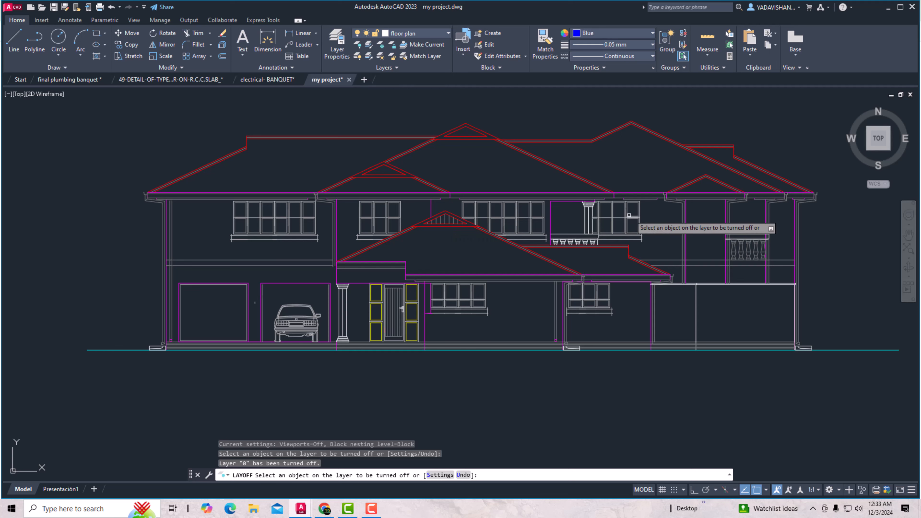
Start plotting the elevation with the previous plot's page setup, using the custom paper size of 420 x 297 mm.
key(Escape)
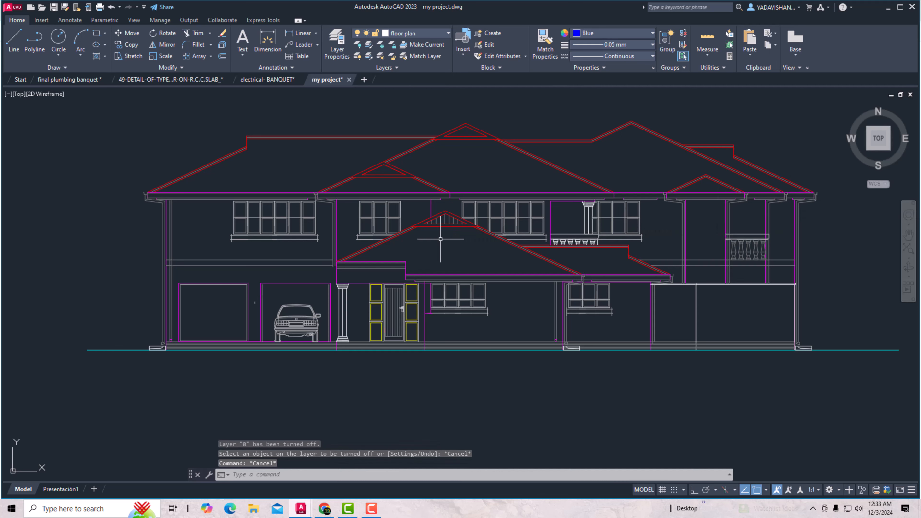
scroll(441, 239, down, 2)
scroll(294, 195, up, 2)
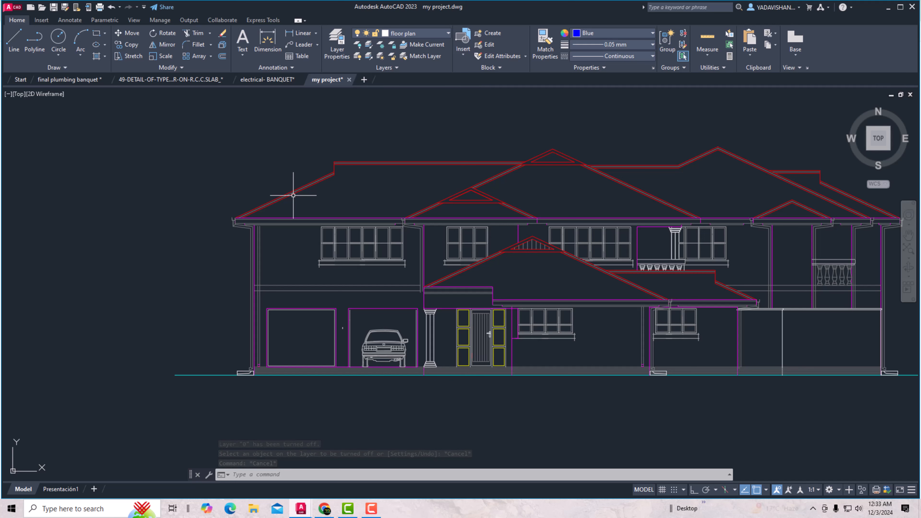
scroll(219, 214, down, 2)
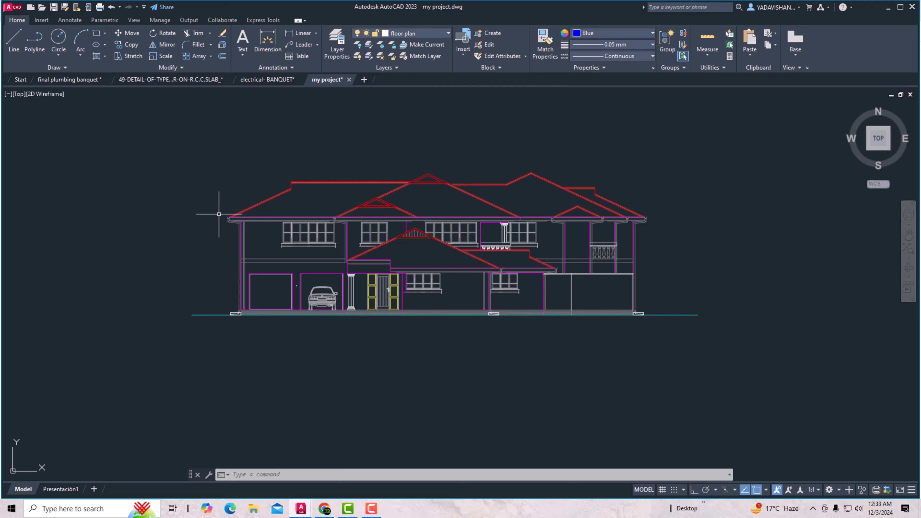
key(ctrl+p)
click(404, 279)
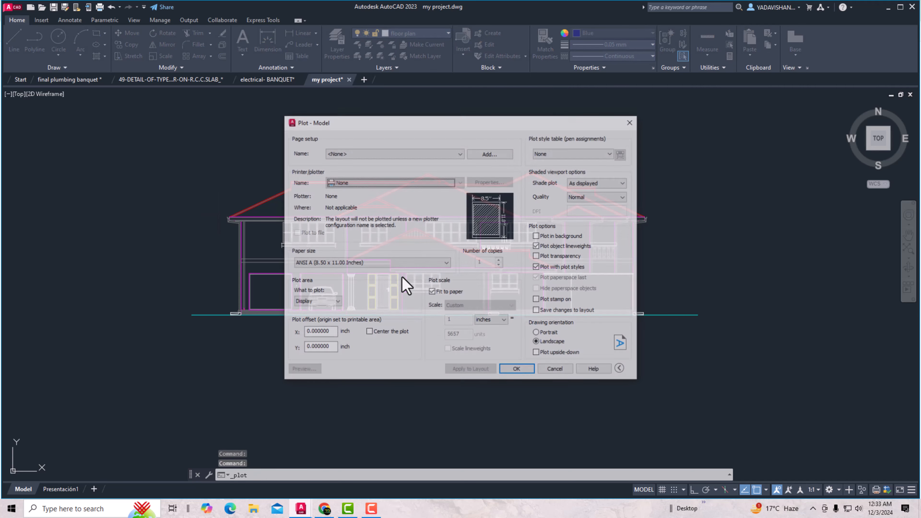
click(389, 153)
click(386, 168)
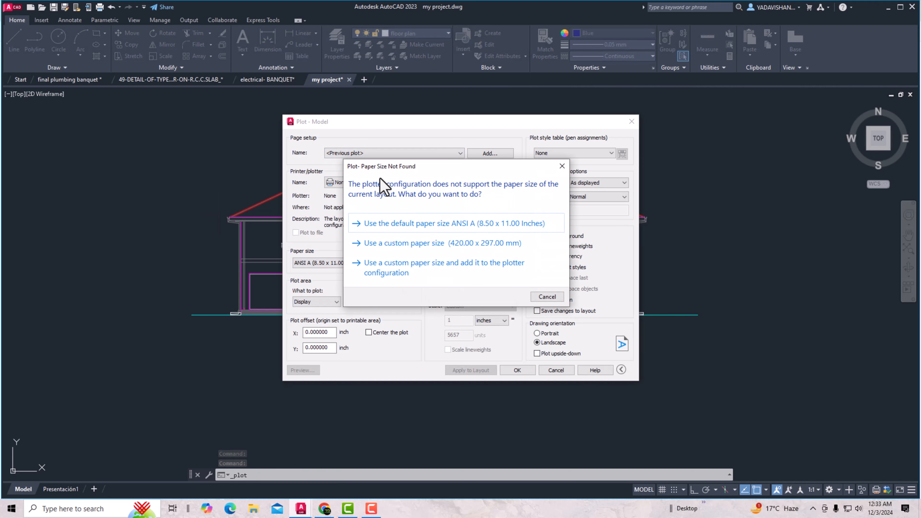
click(442, 243)
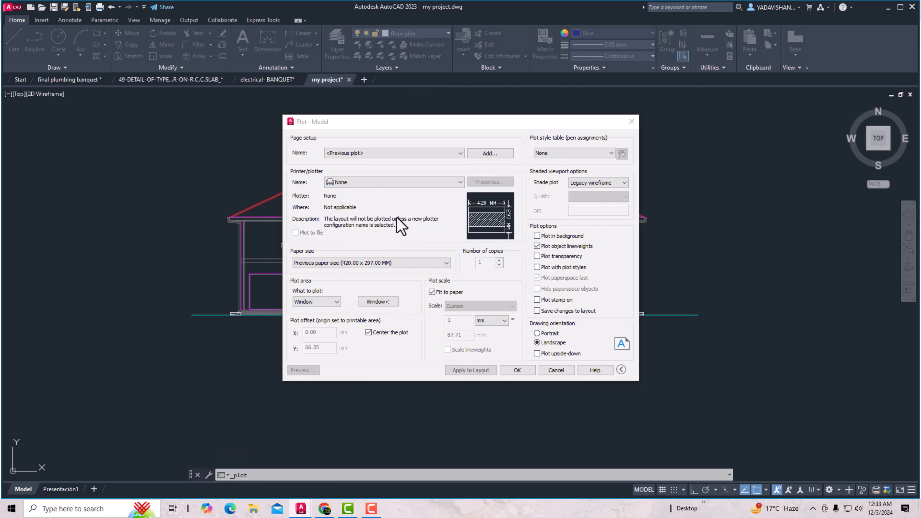
Set the plotter to AutoCAD PDF (High Quality Print).pc3 and define a plot window around the whole elevation.
click(392, 182)
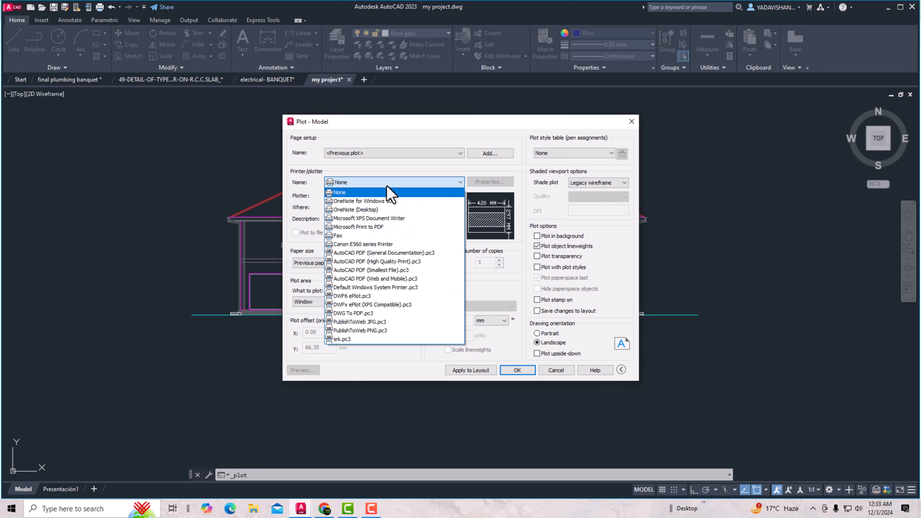
click(385, 262)
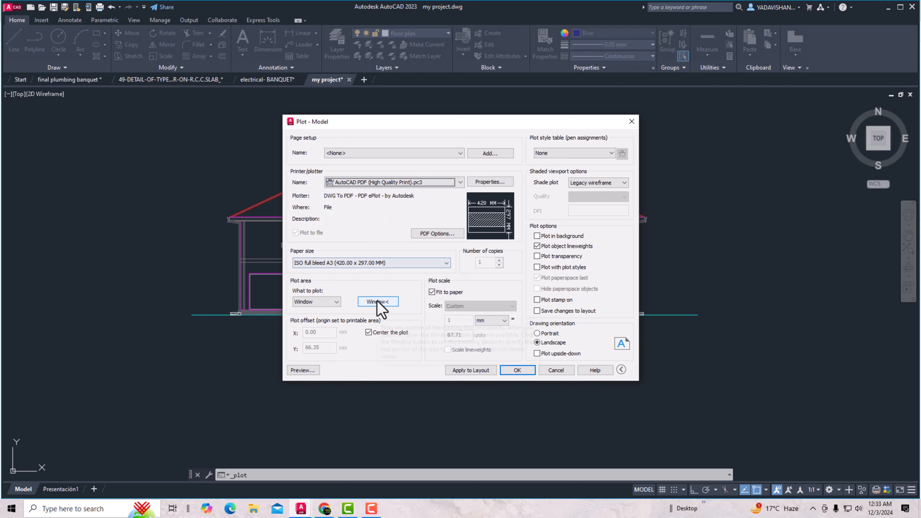
click(379, 308)
click(209, 161)
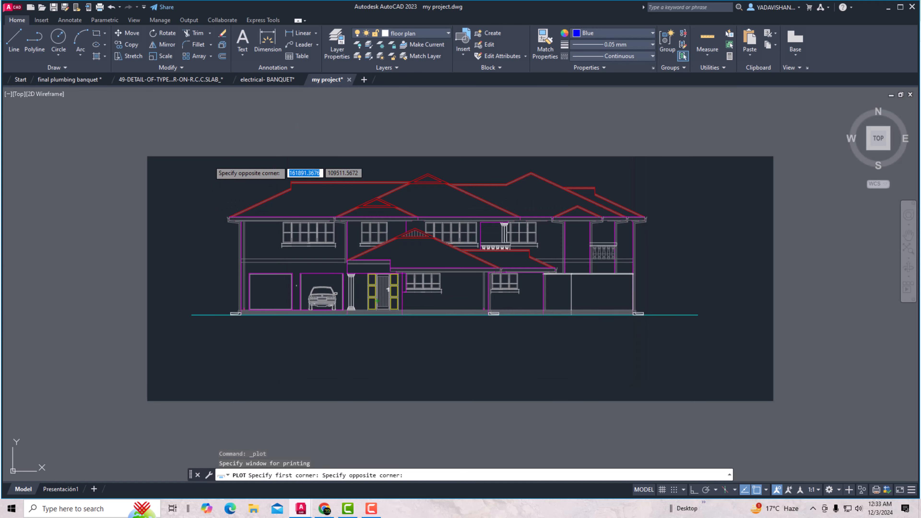
click(711, 379)
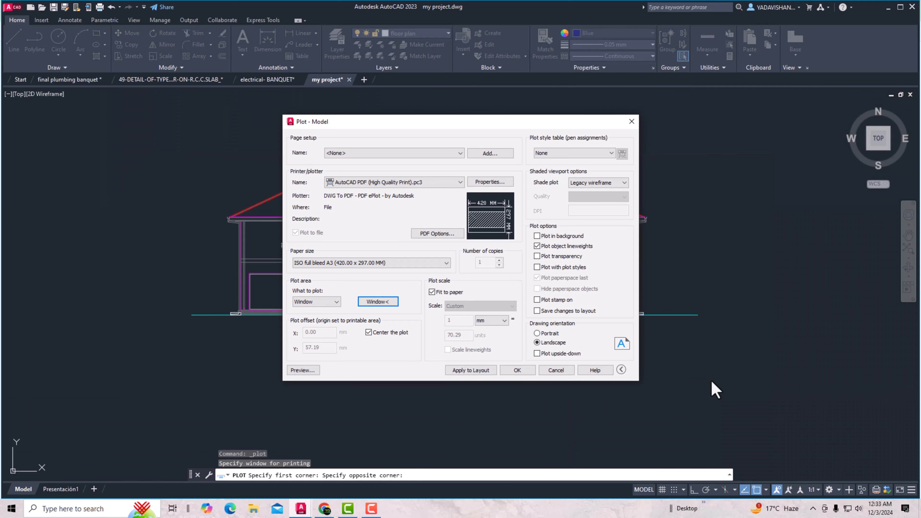
Preview the plot of the windowed elevation and return to the plot settings.
click(310, 371)
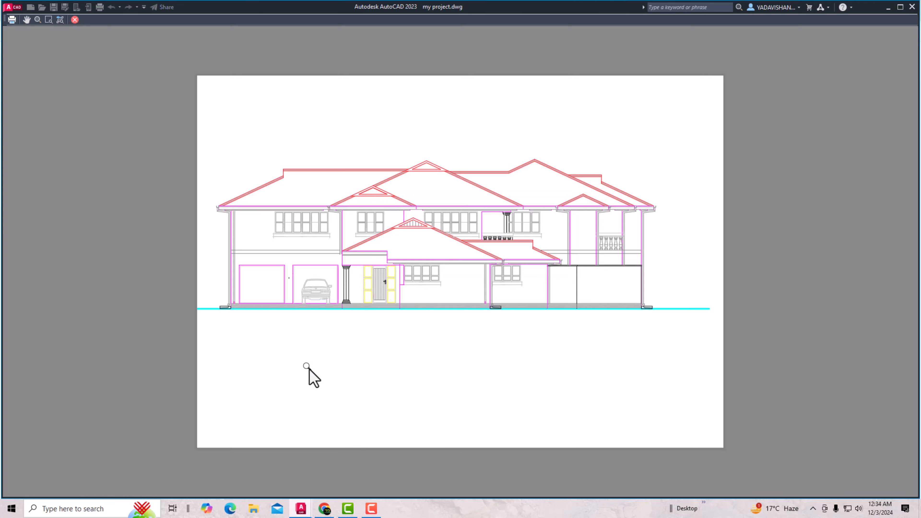
scroll(463, 206, up, 3)
scroll(460, 196, down, 2)
key(Escape)
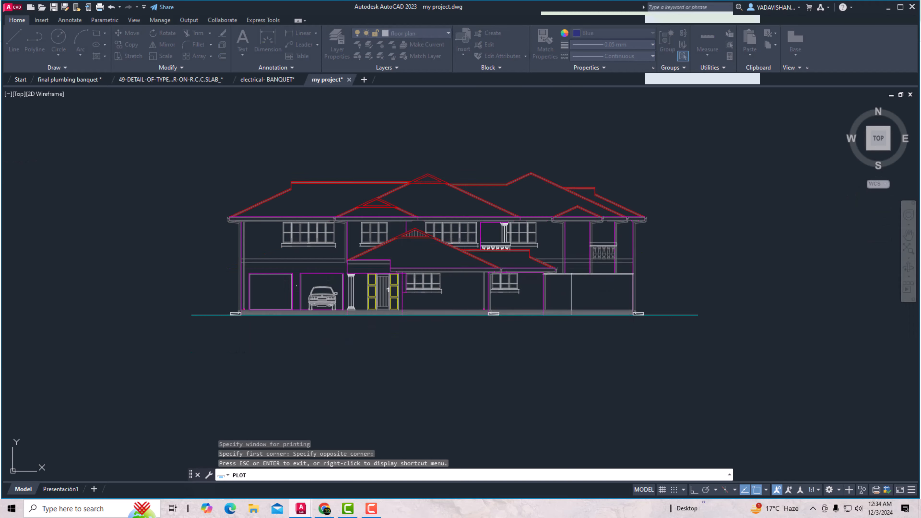
Assign the monochrome.ctb plot style table to all layouts and preview the elevation in black and white.
click(549, 153)
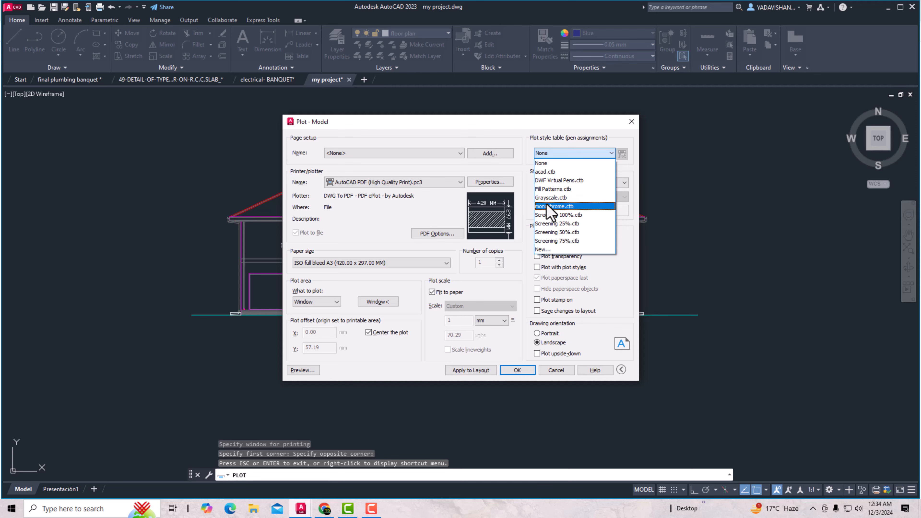
click(555, 206)
click(460, 276)
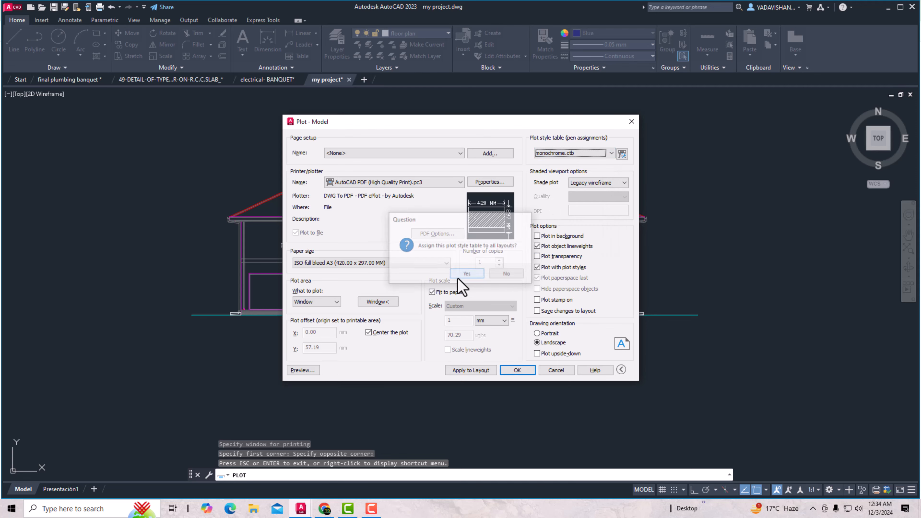
click(305, 371)
scroll(403, 235, up, 3)
scroll(403, 234, down, 2)
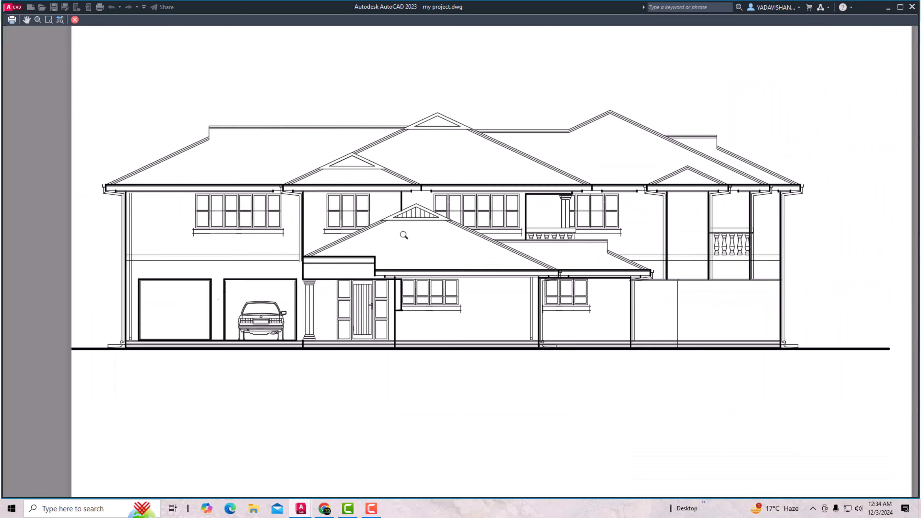
Plot the previewed elevation to my project-Model.pdf in the Downloads folder and decline making Foxit PDF Reader the default viewer.
right_click(404, 235)
click(419, 257)
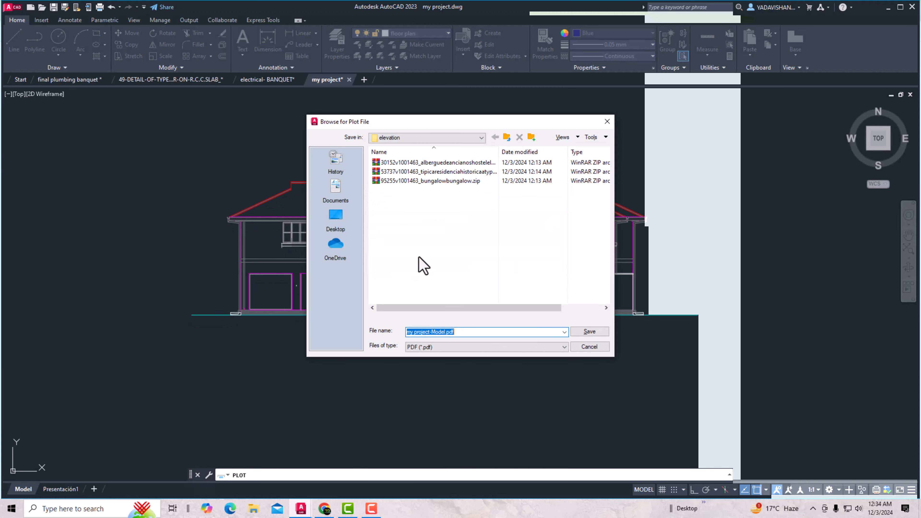
click(335, 217)
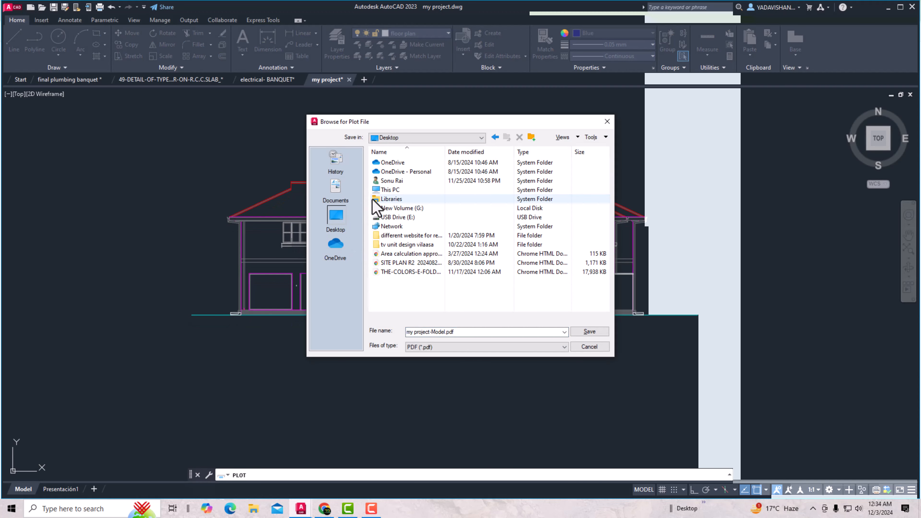
double_click(383, 191)
double_click(383, 199)
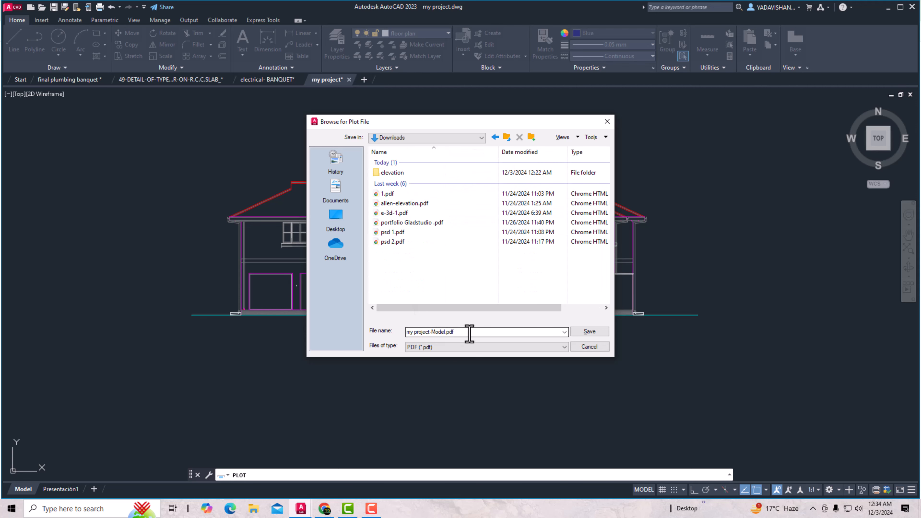
click(586, 332)
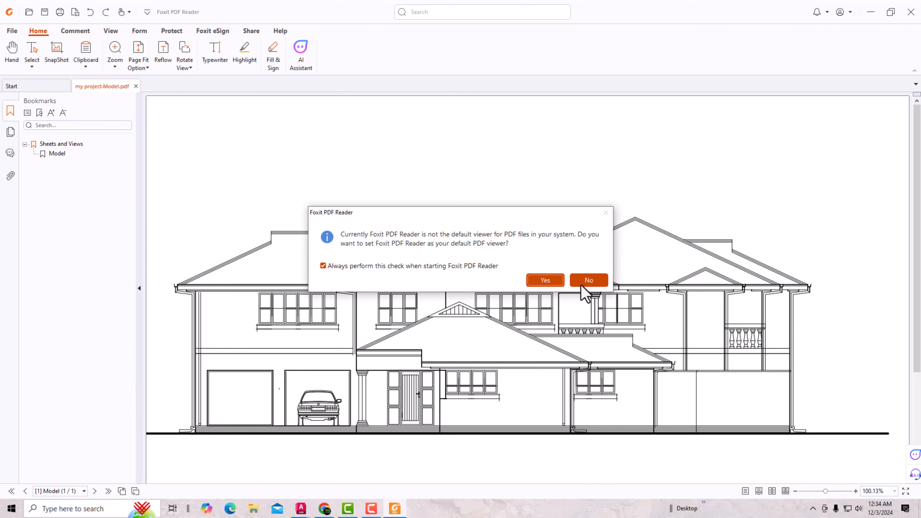
click(584, 280)
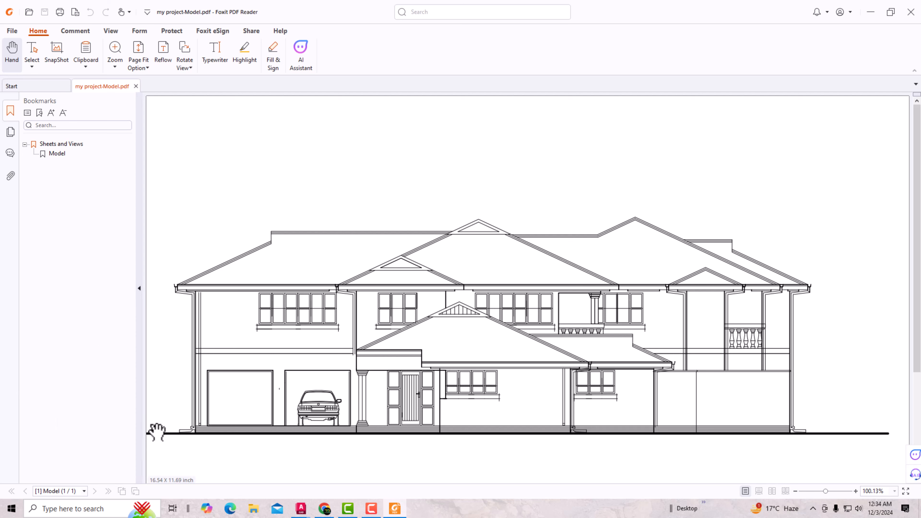
Find my project-Model.pdf in File Explorer's Downloads folder and import its page into Adobe Photoshop 2024 at 300 pixels/inch in RGB Color.
click(254, 508)
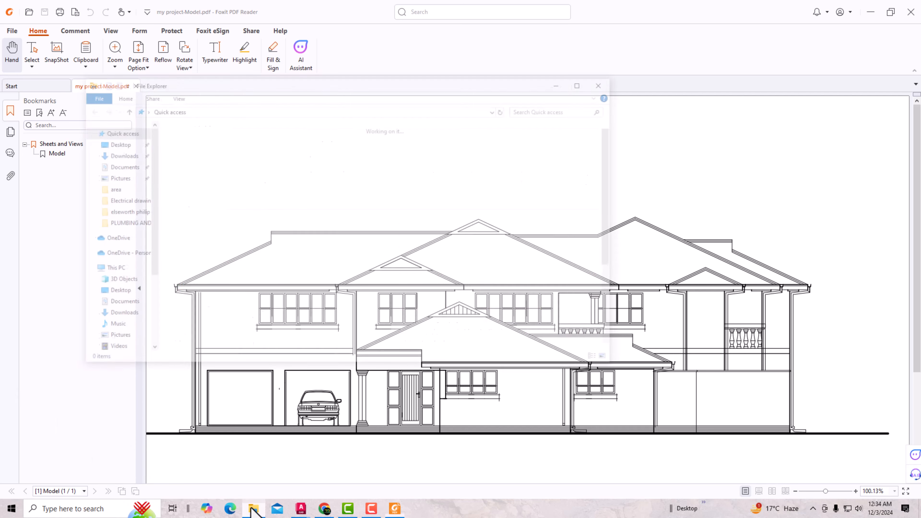
click(120, 155)
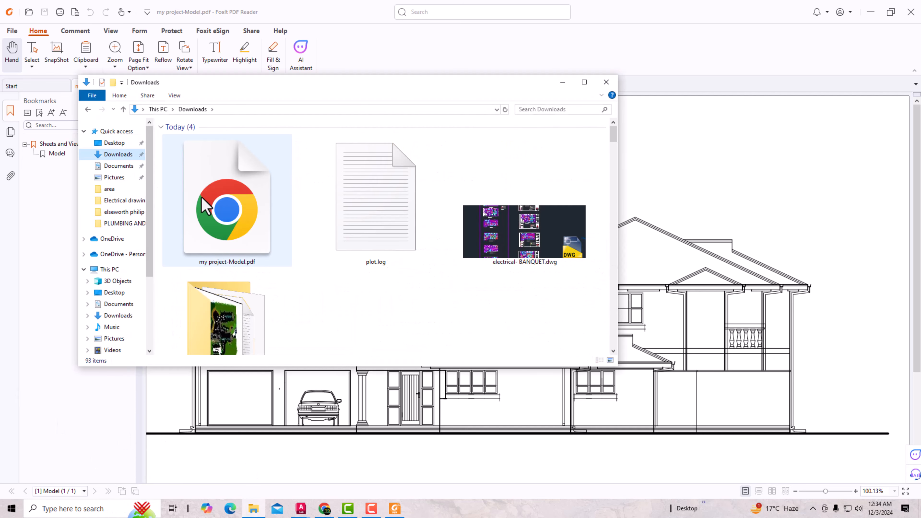
right_click(214, 199)
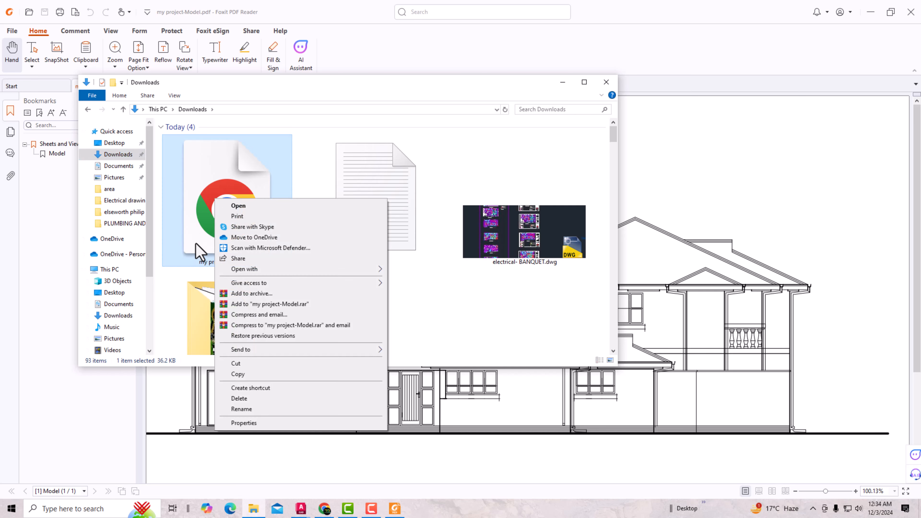
click(312, 134)
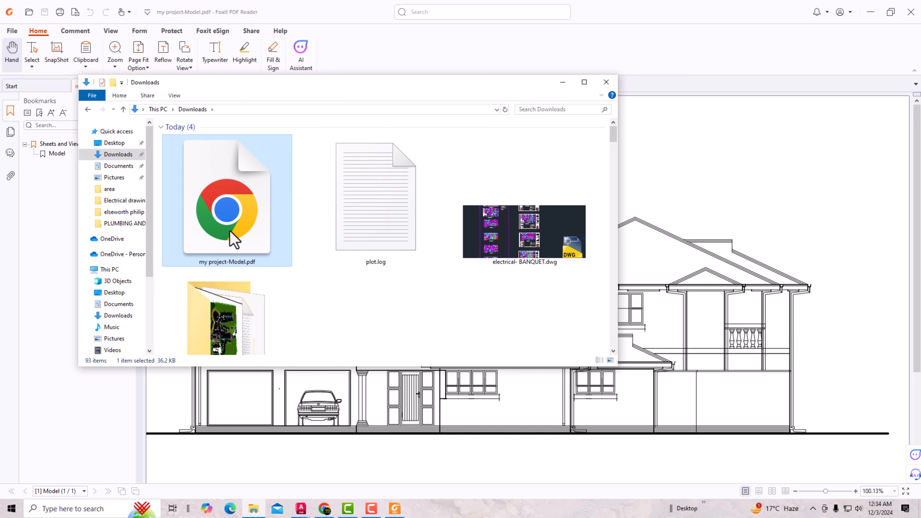
click(340, 298)
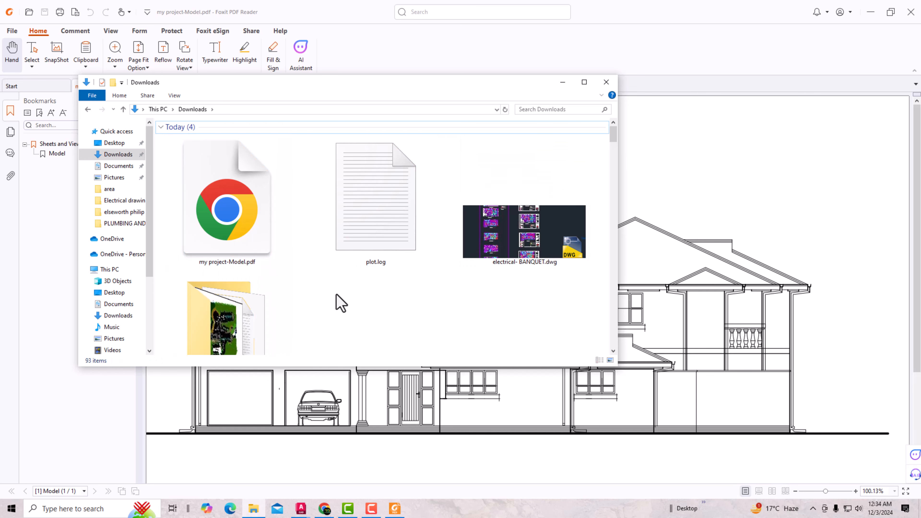
right_click(242, 227)
mouse_move(289, 296)
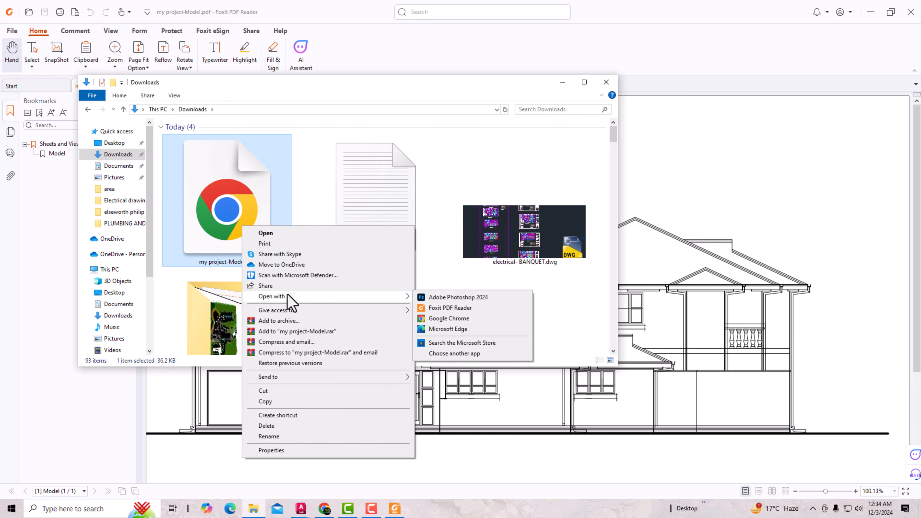
click(428, 298)
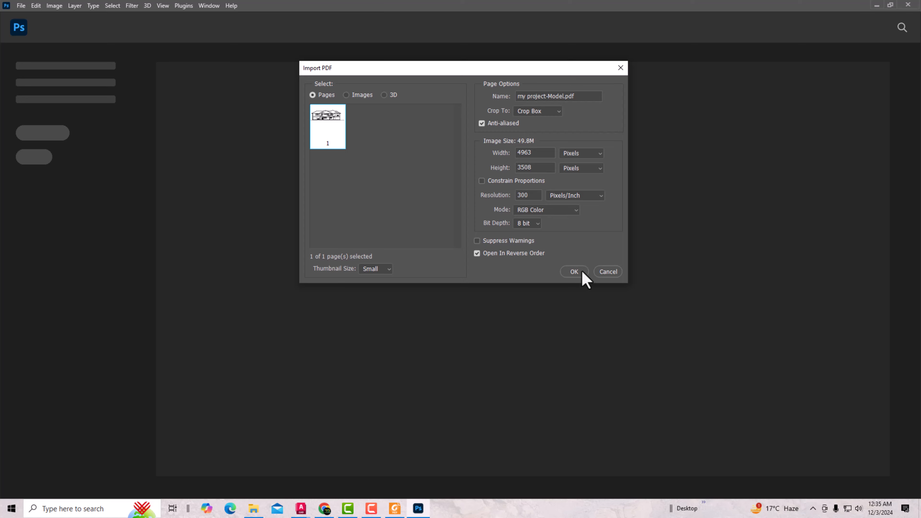
click(572, 273)
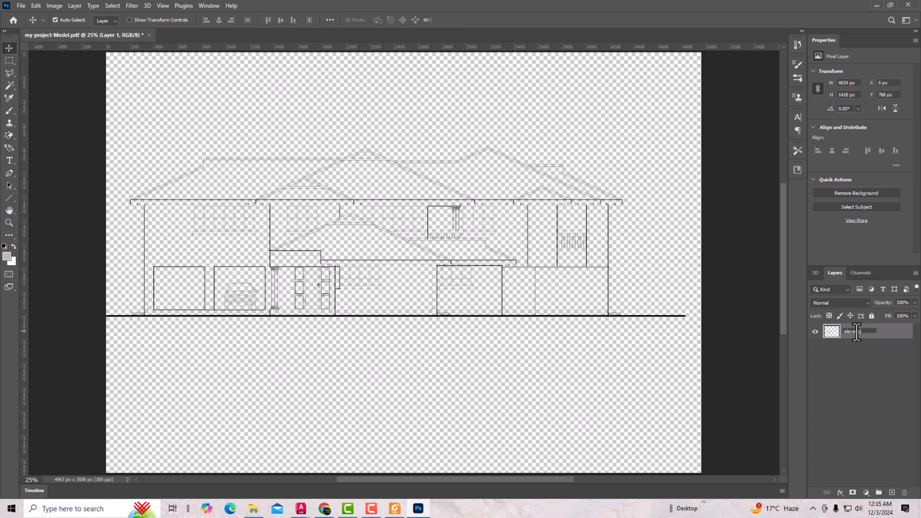
Finish naming the imported drawing layer "elevation" and add a new layer named "Background" above it.
click(867, 369)
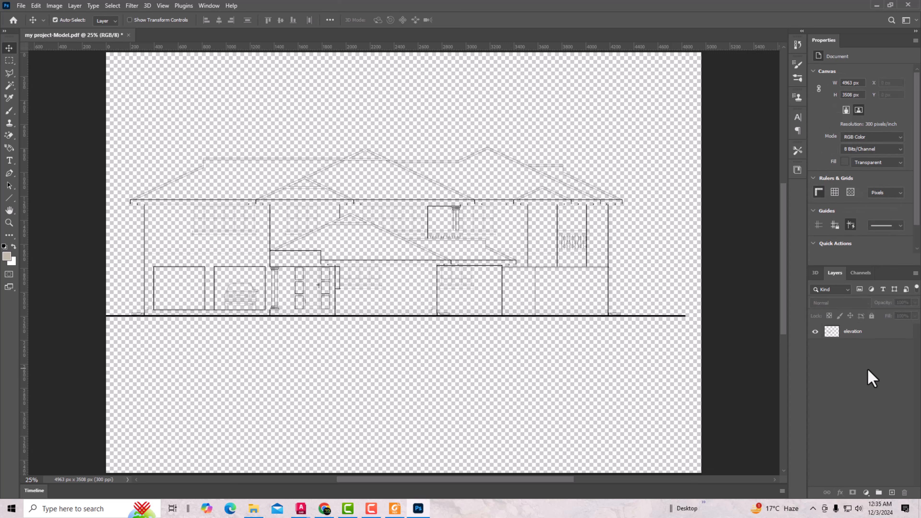
click(892, 492)
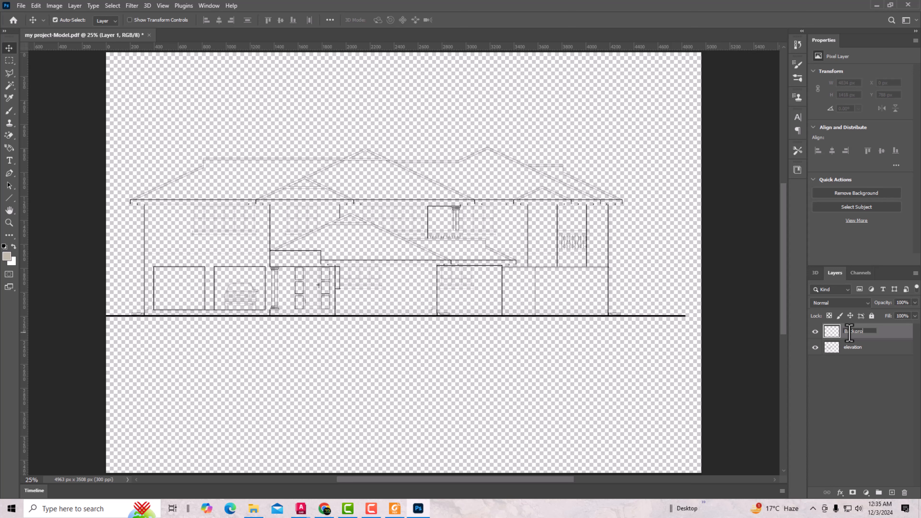
click(873, 396)
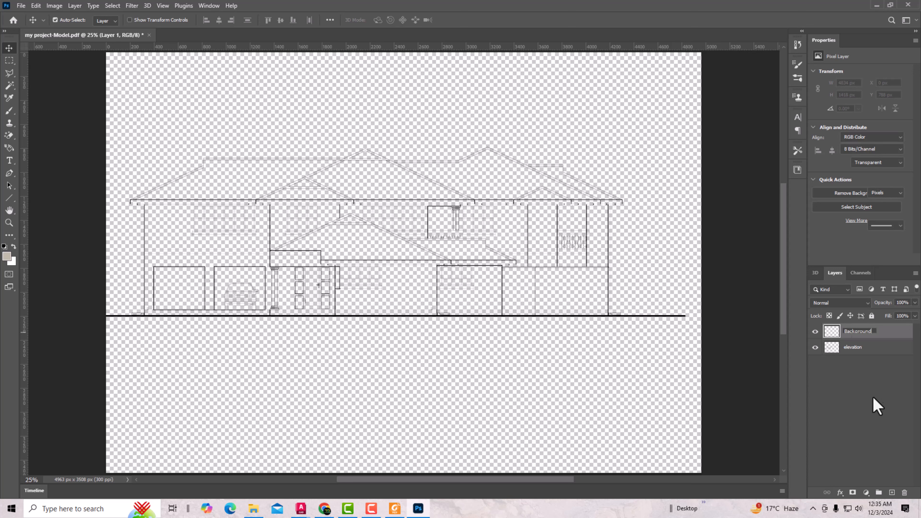
Set the foreground color to pure white, ffffff.
click(7, 258)
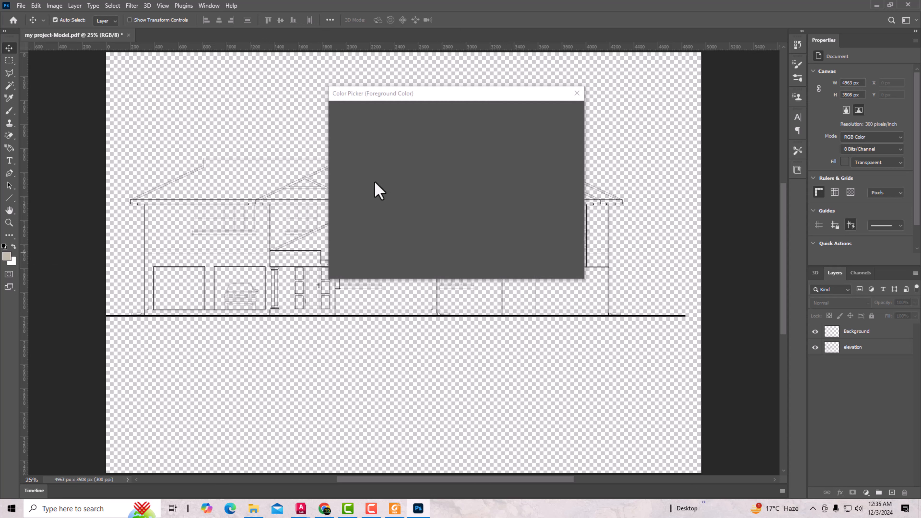
drag(368, 159, 319, 112)
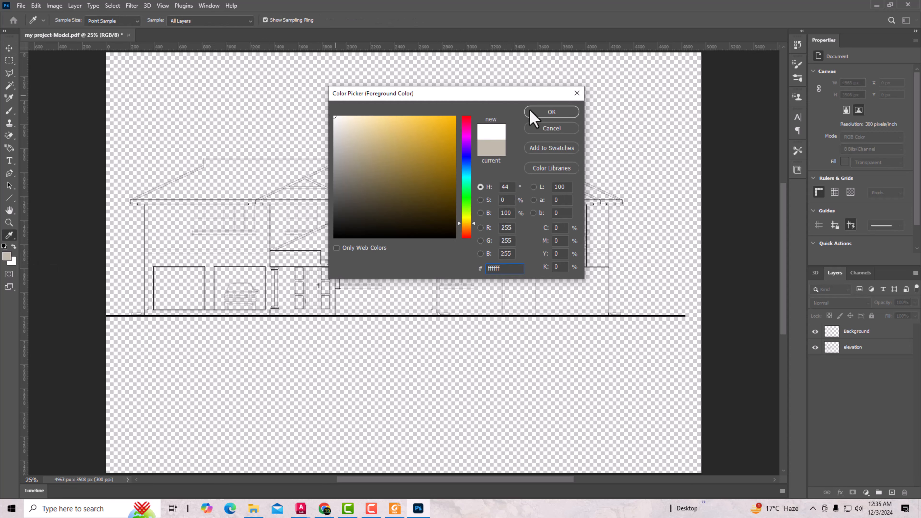
click(543, 116)
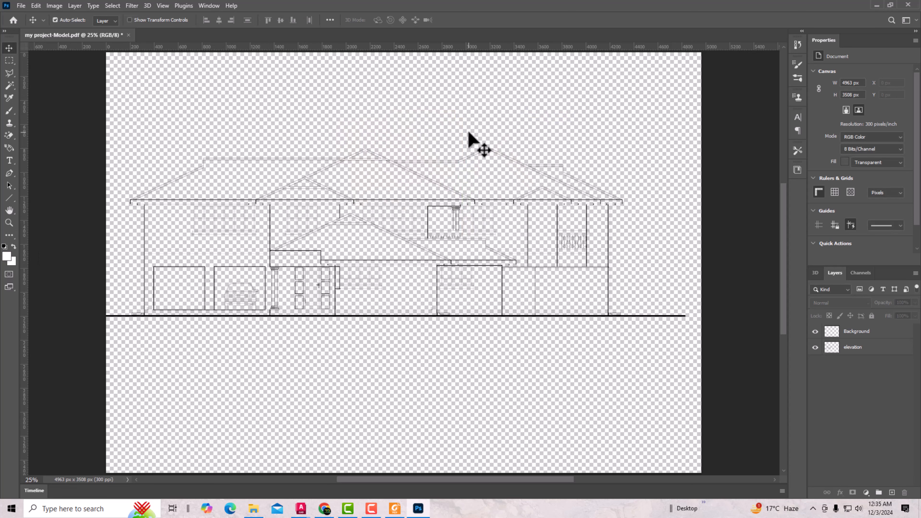
Fill the Background layer with white using the Paint Bucket and move it beneath the elevation layer.
key(g)
click(222, 126)
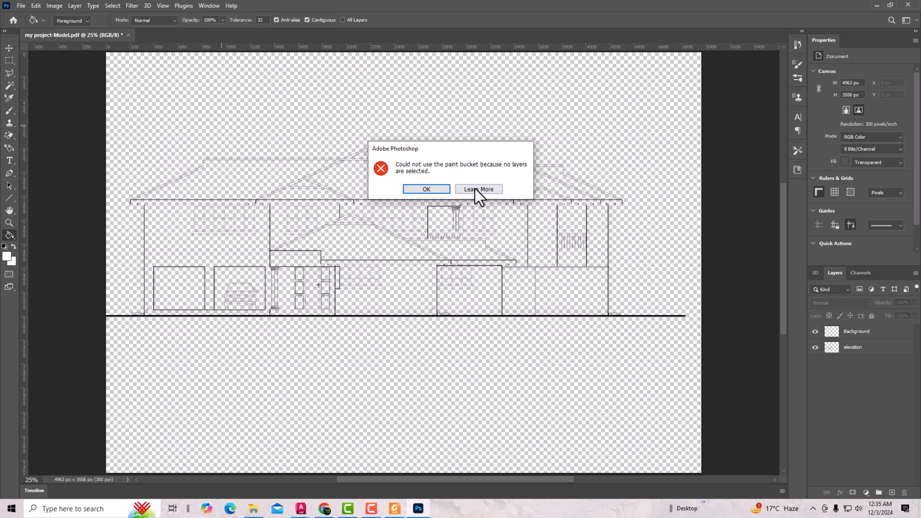
click(417, 188)
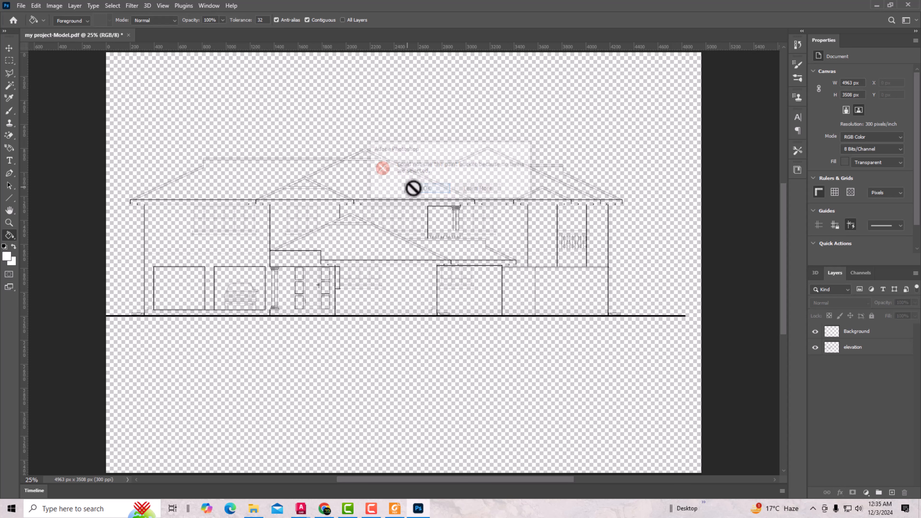
click(855, 332)
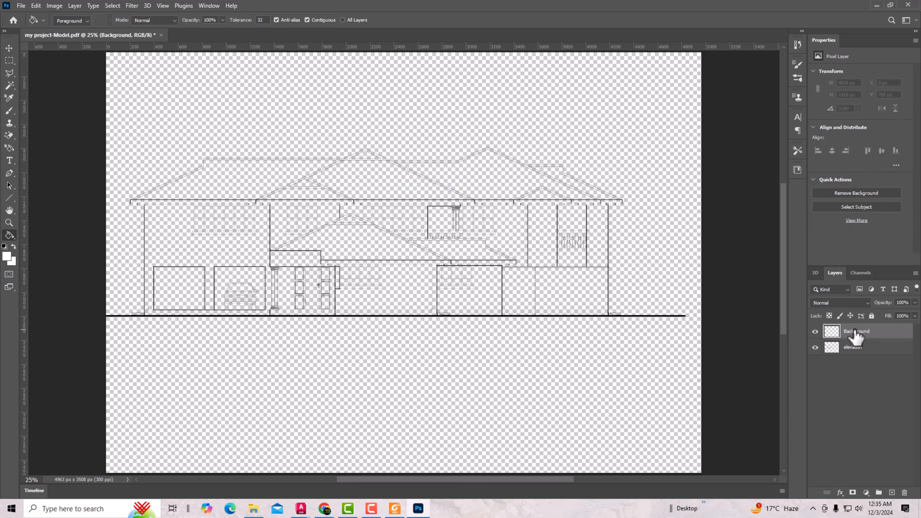
click(402, 184)
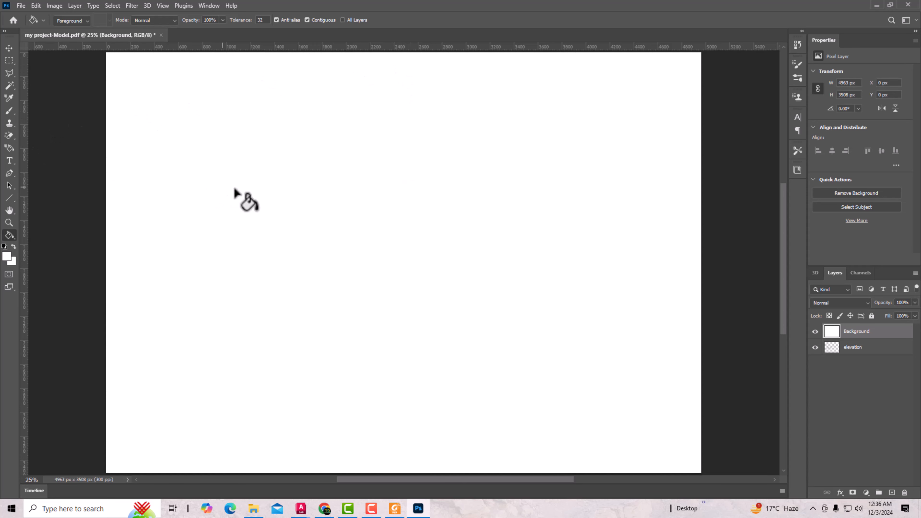
click(10, 48)
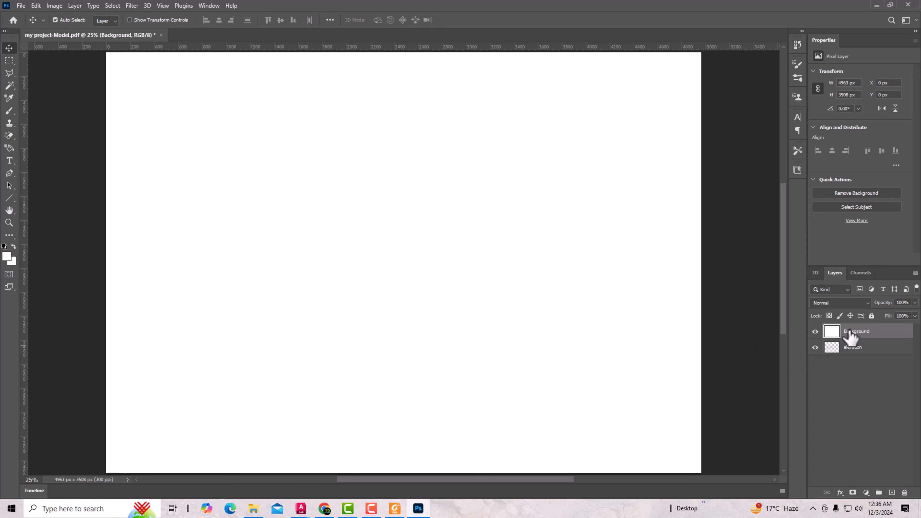
drag(853, 337, 850, 370)
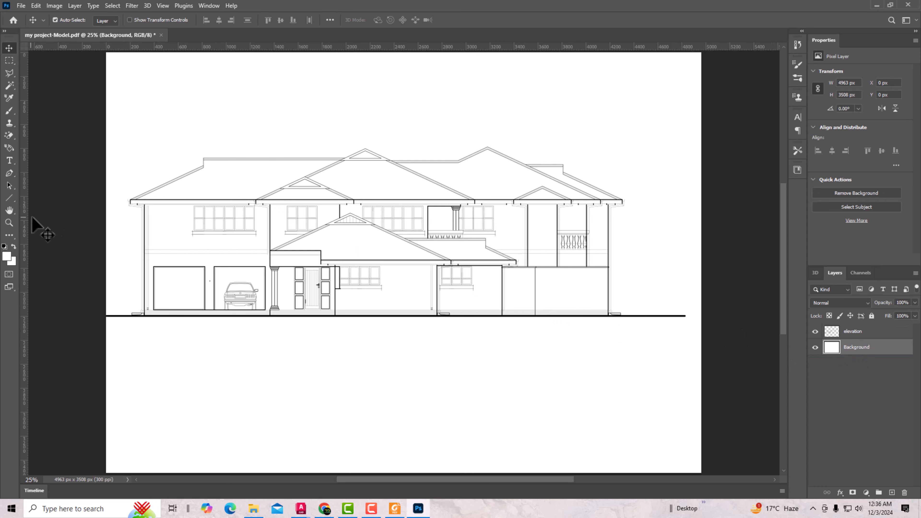
Examine the elevation's linework, walls and openings against the white background.
scroll(100, 218, up, 1)
scroll(149, 283, up, 2)
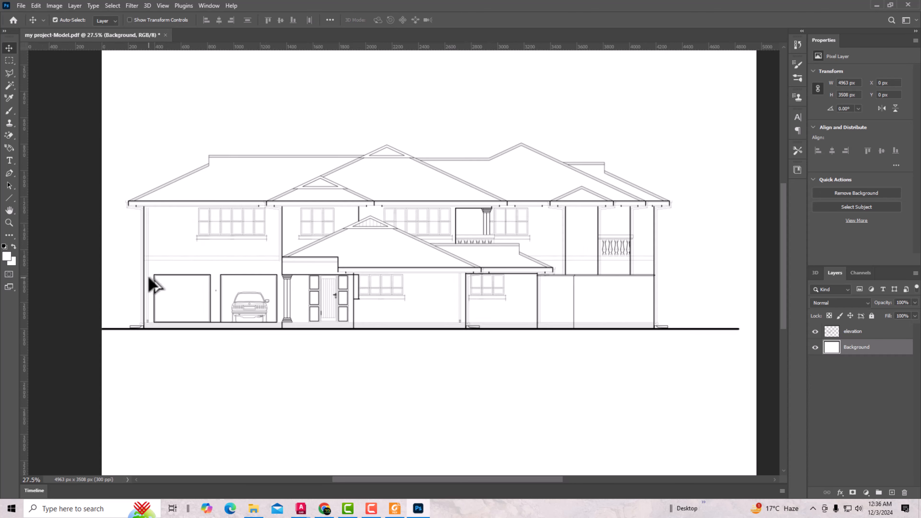
scroll(371, 226, down, 1)
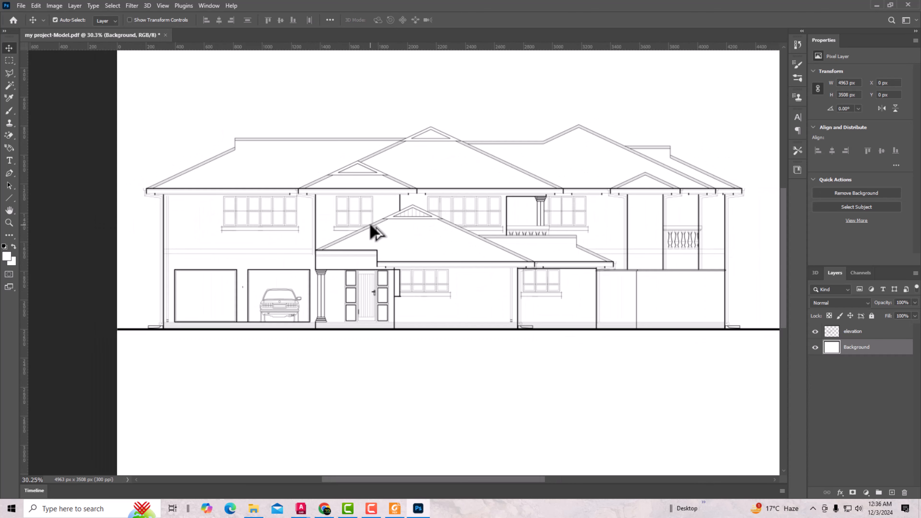
scroll(284, 236, up, 1)
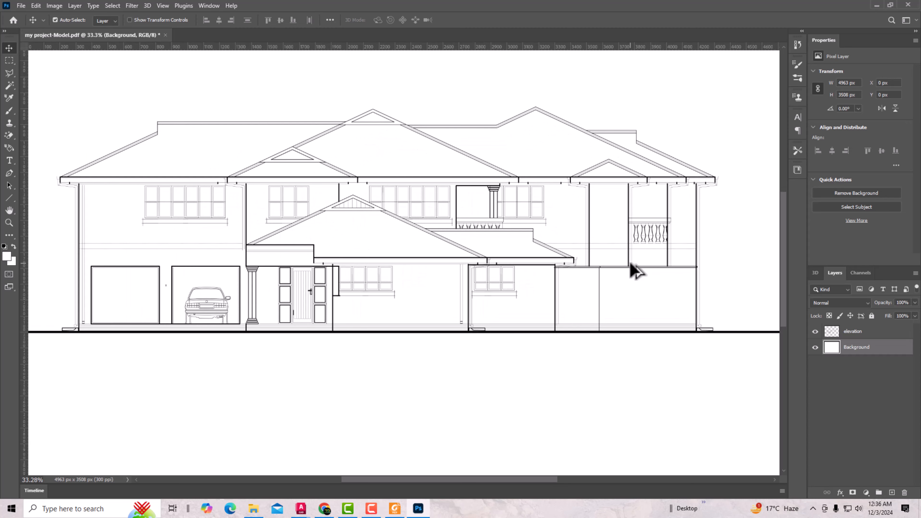
scroll(649, 232, down, 1)
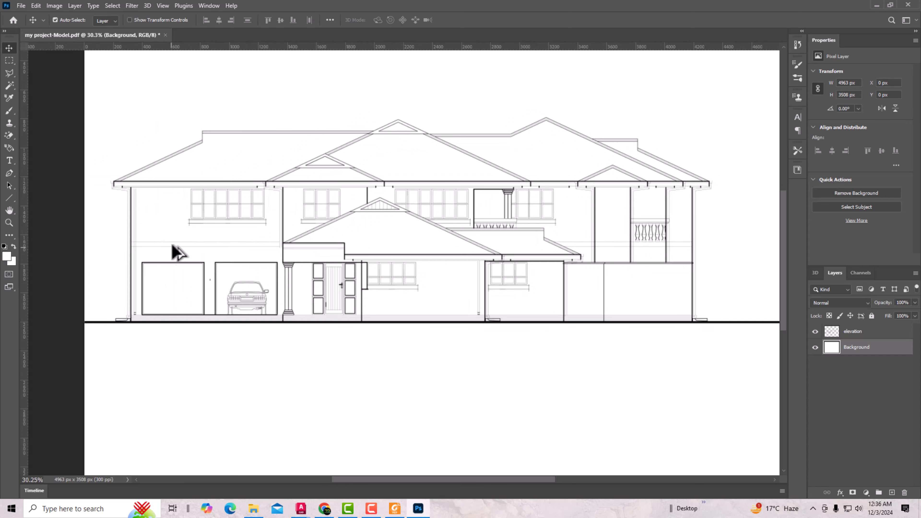
scroll(173, 245, up, 2)
scroll(174, 245, up, 1)
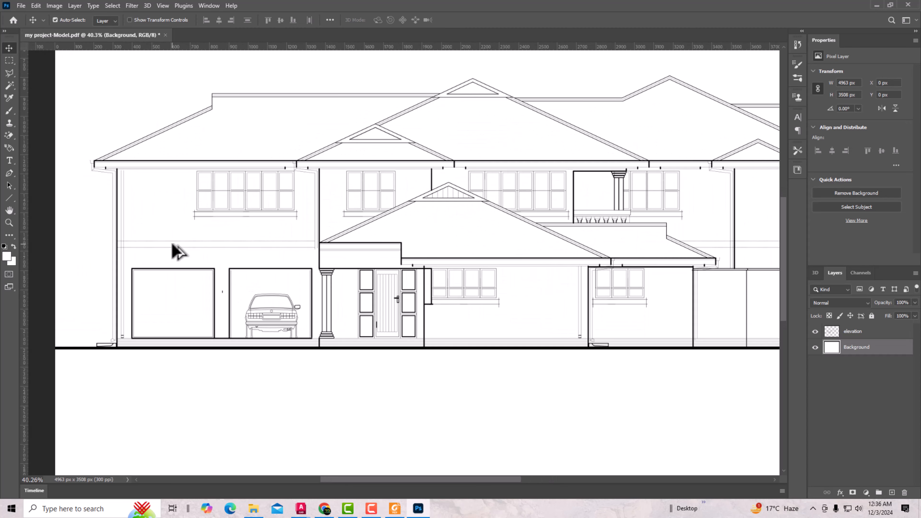
scroll(159, 229, down, 1)
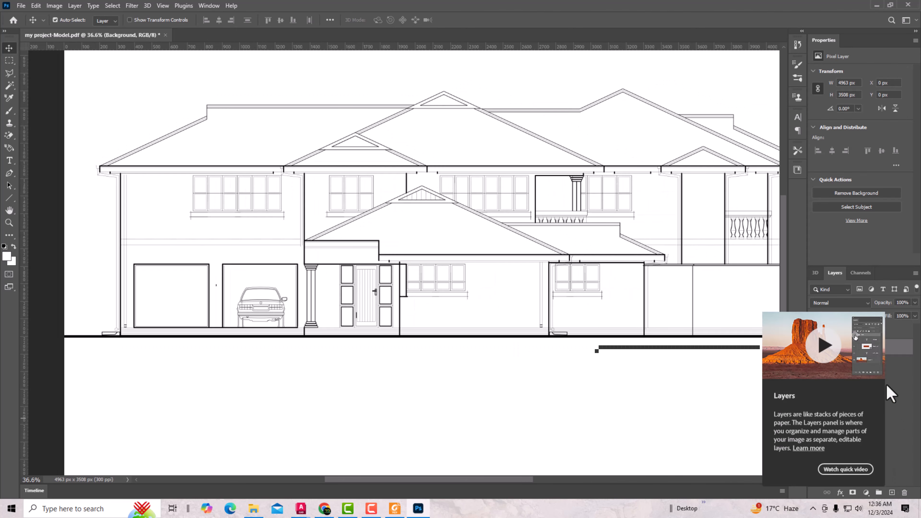
Make the elevation layer active and set the foreground color to light beige, e3dcc9.
click(852, 334)
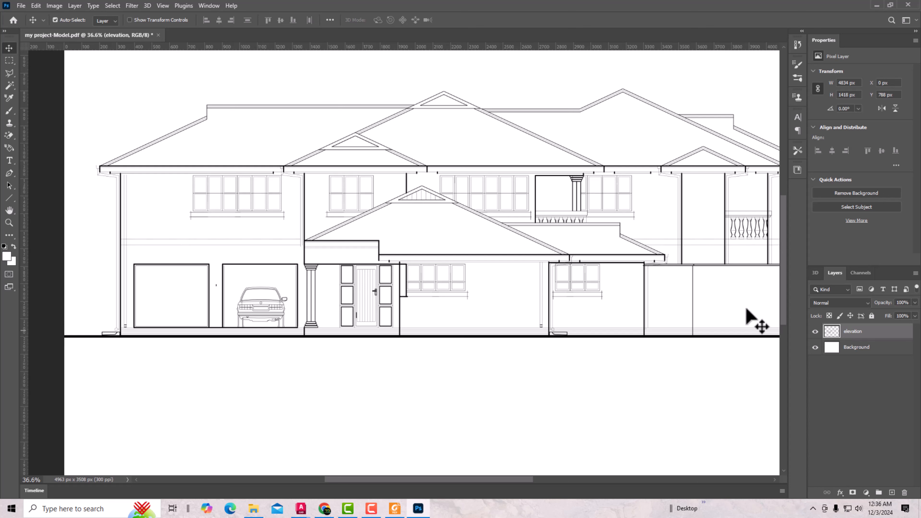
click(6, 257)
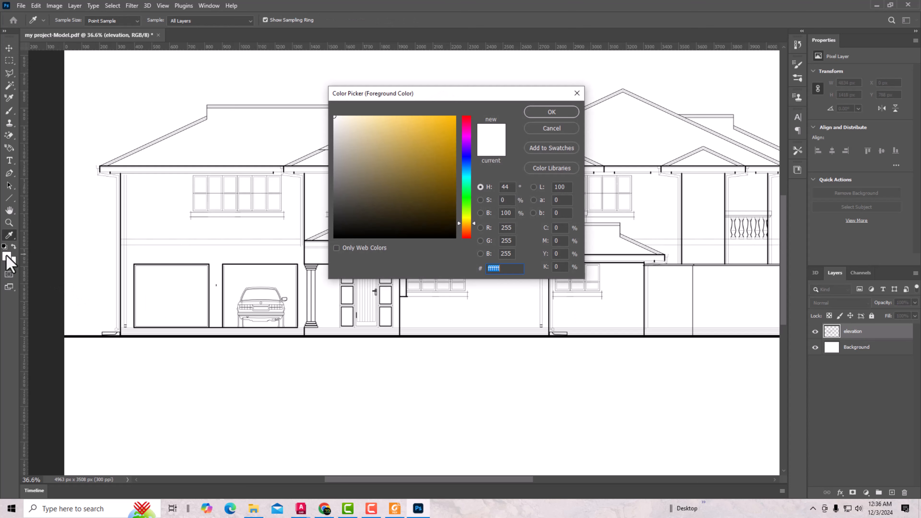
drag(357, 179, 348, 130)
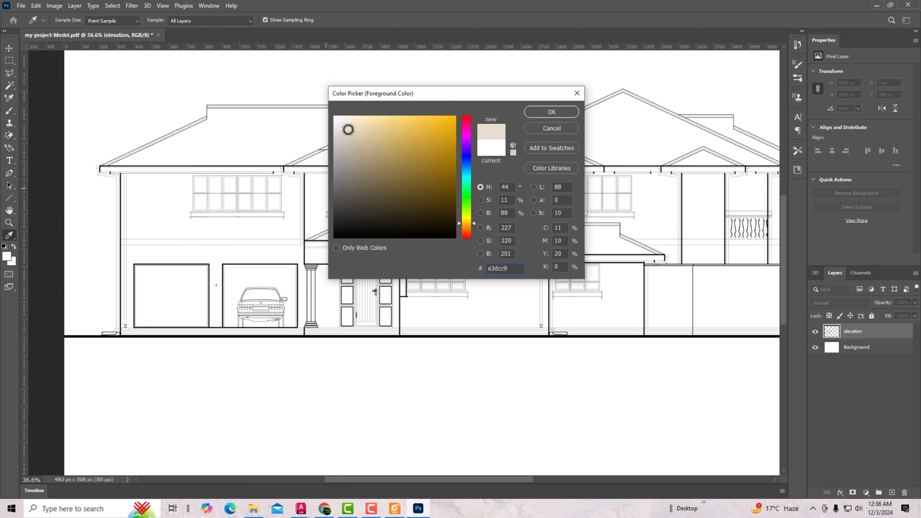
click(552, 112)
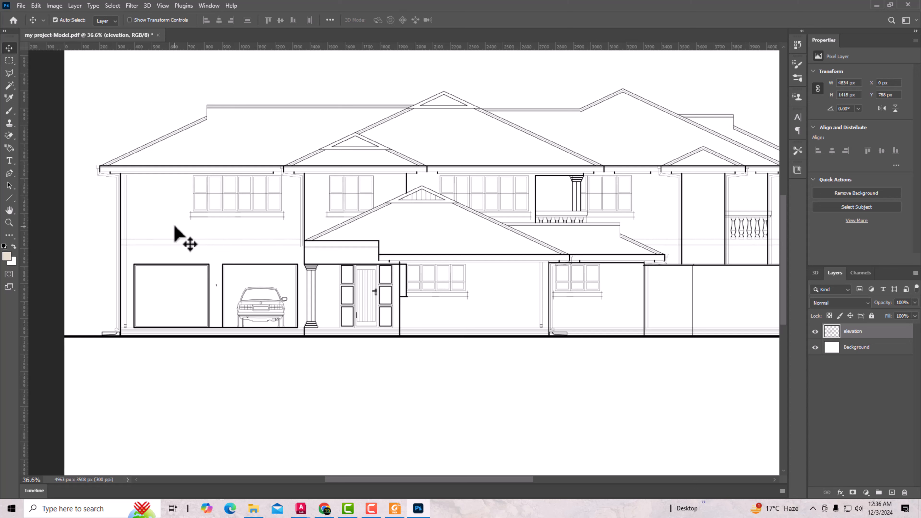
Select the upper and lower wall areas around the windows, garages and door with the Magic Wand, adding each area to the selection.
click(10, 85)
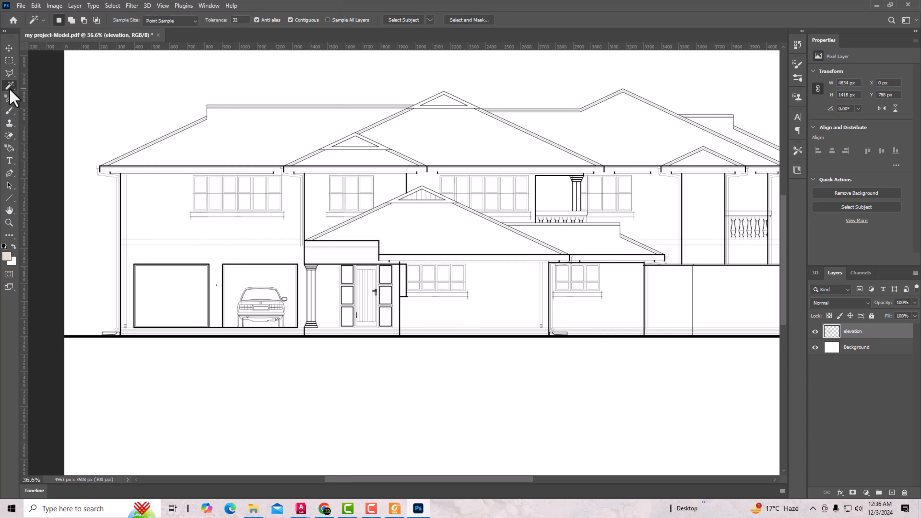
click(147, 209)
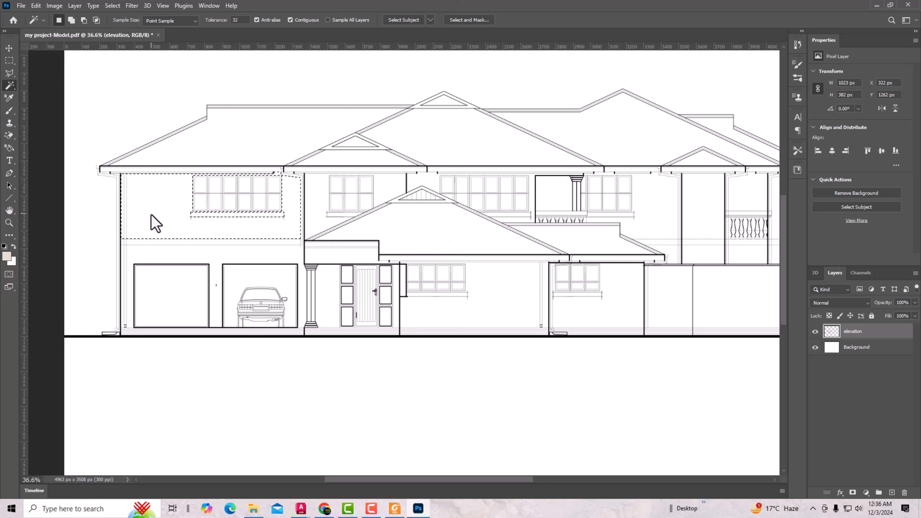
key(shift)
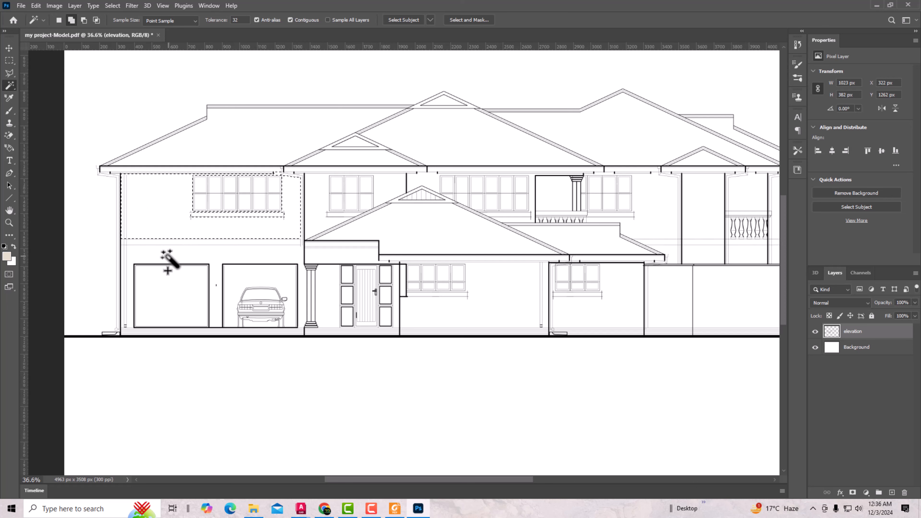
shift+click(168, 271)
scroll(488, 242, down, 1)
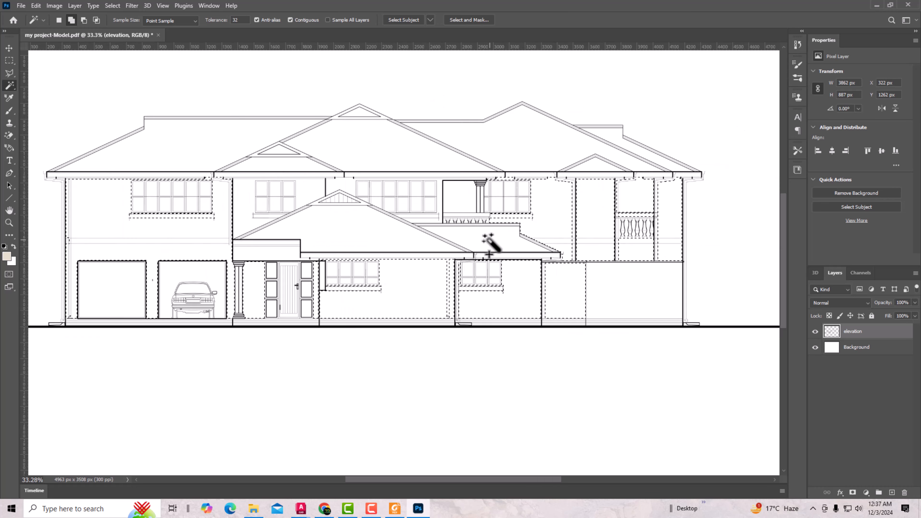
shift+click(454, 220)
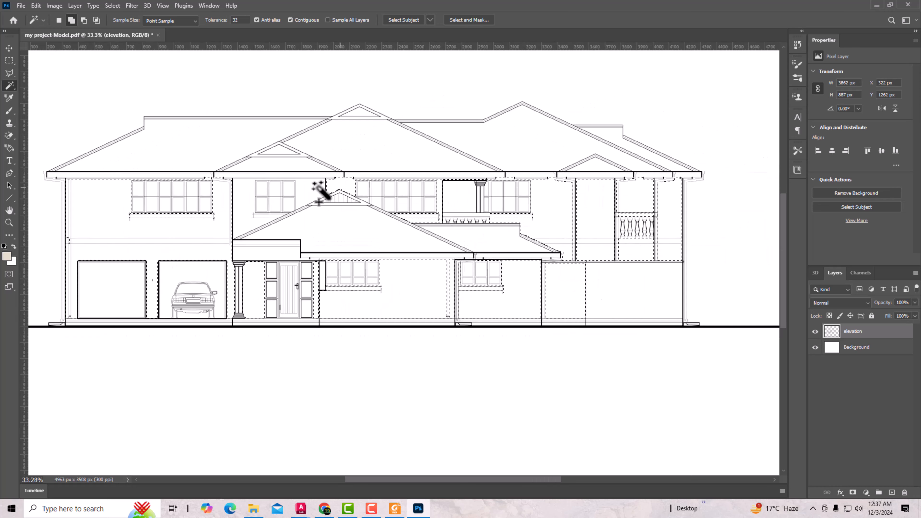
shift+click(271, 214)
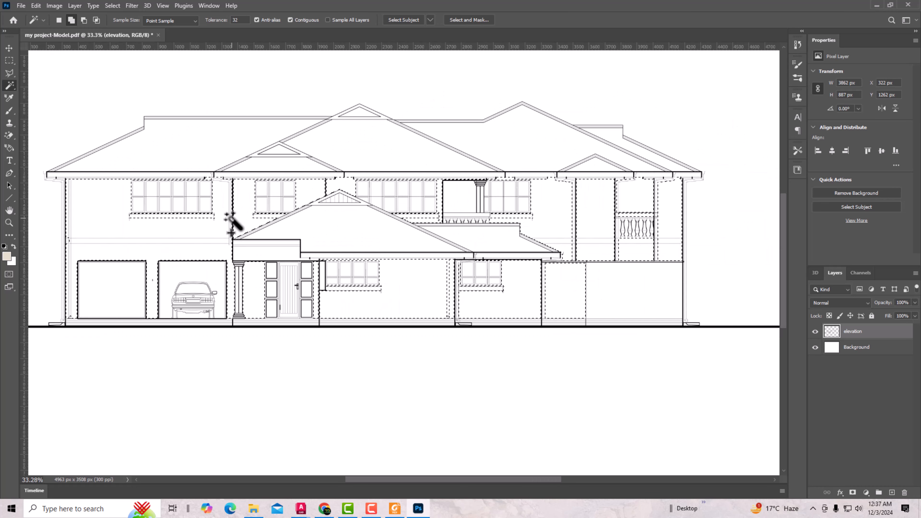
shift+click(446, 189)
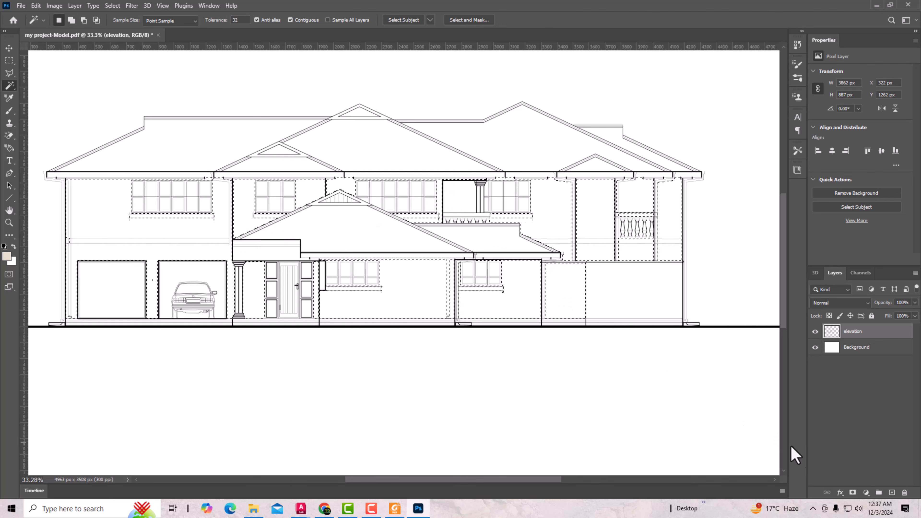
Add a new layer named "Wall" above the elevation layer.
click(892, 493)
double_click(852, 330)
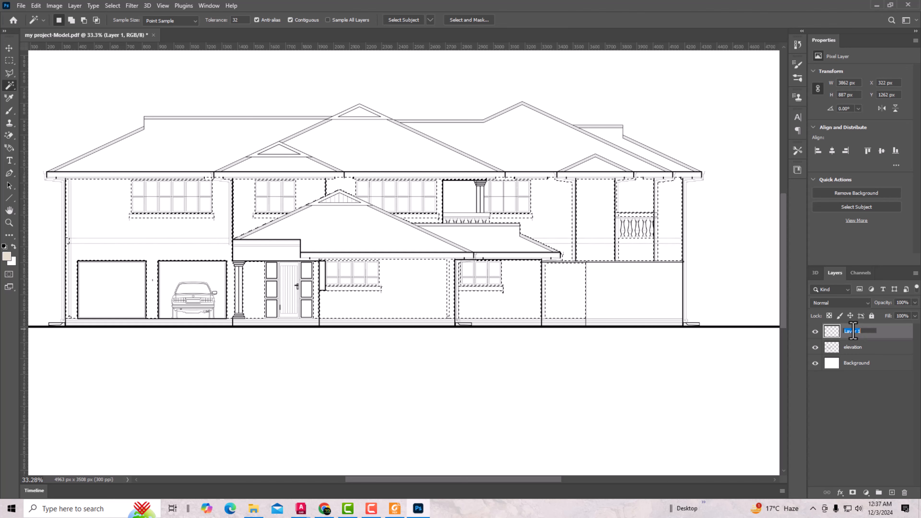
text(Wall)
click(869, 410)
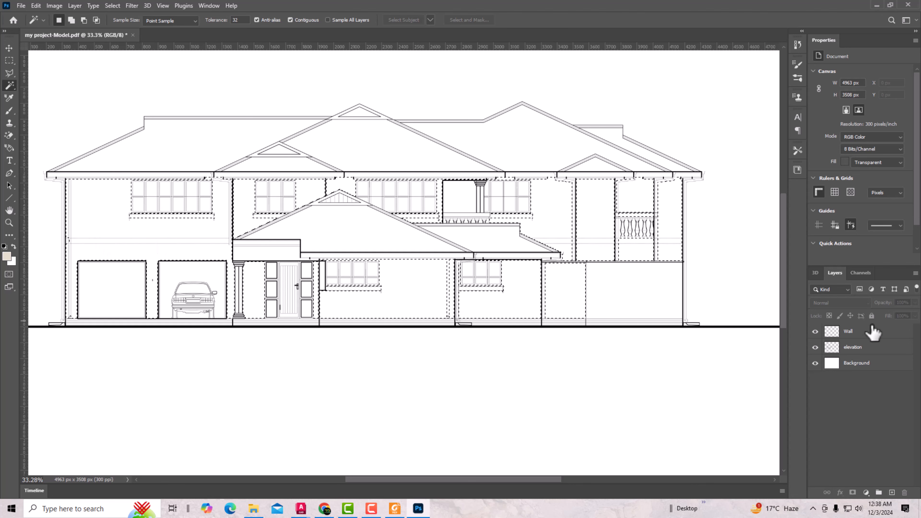
Fill the selected wall areas on the Wall layer with the beige foreground color and return to the Move tool.
click(854, 335)
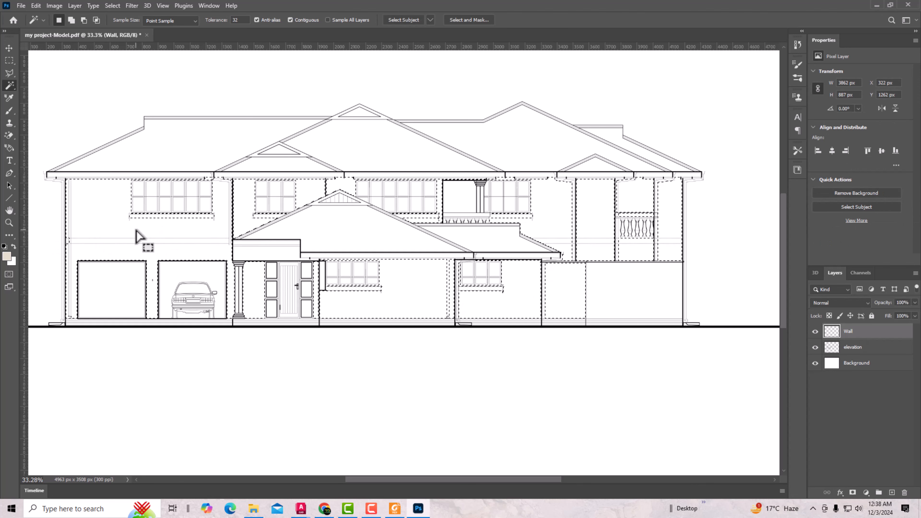
key(g)
click(140, 238)
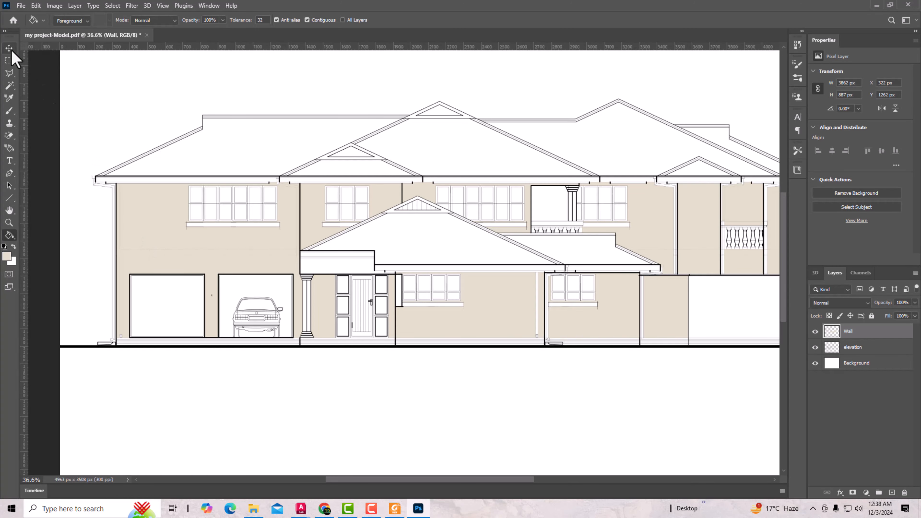
click(8, 47)
scroll(190, 185, down, 1)
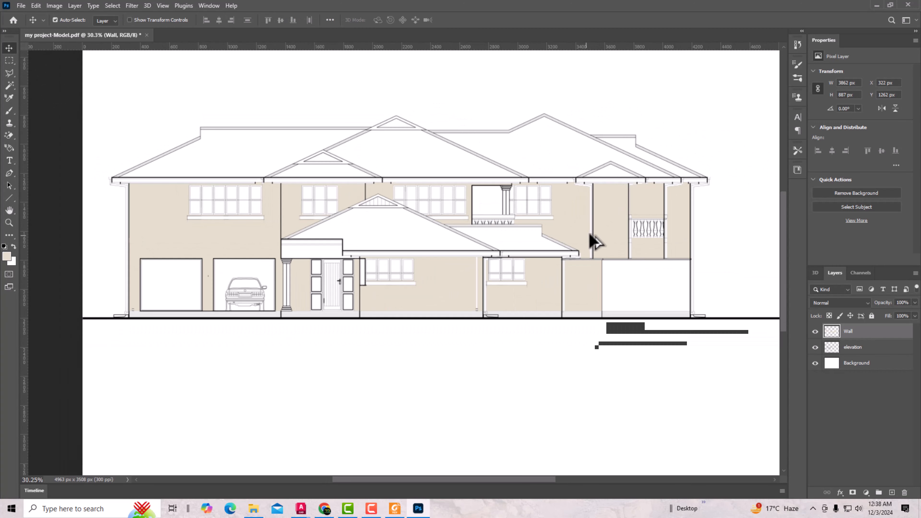
scroll(598, 236, up, 2)
scroll(613, 237, down, 2)
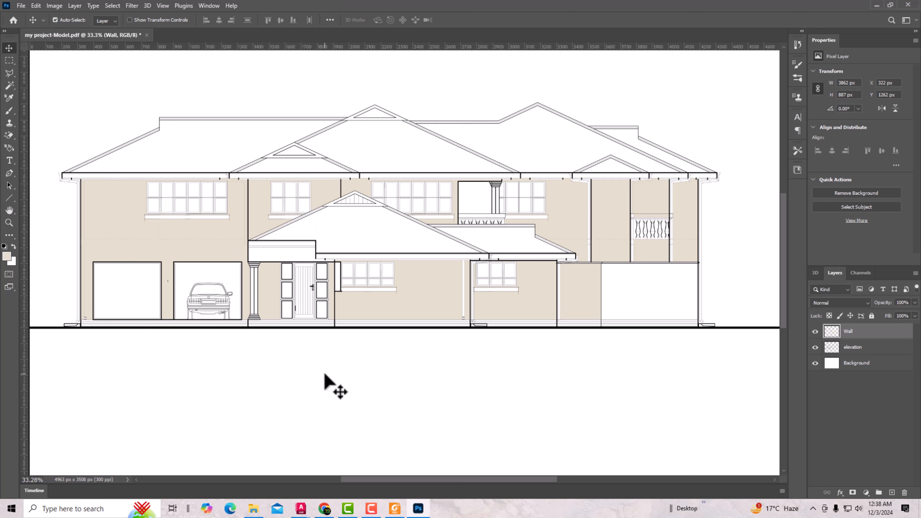
Switch to Chrome and search Google for "brick texture".
click(325, 509)
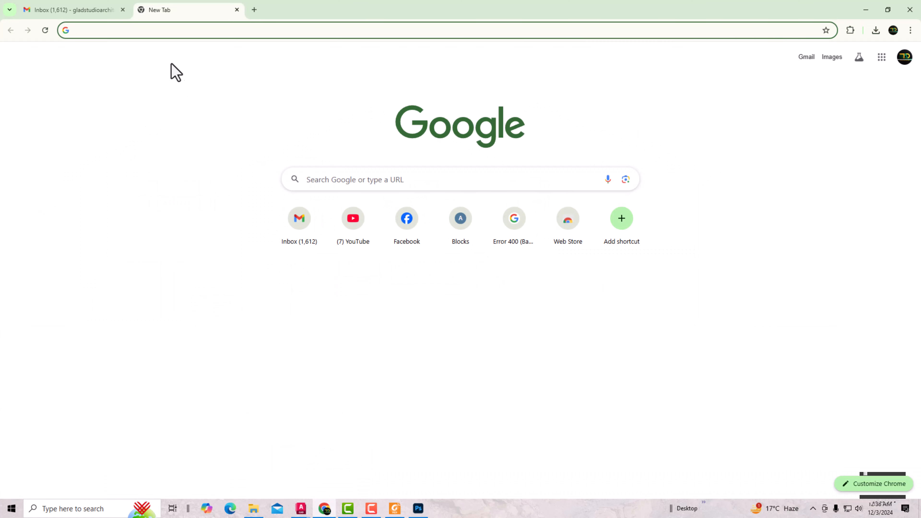
click(363, 183)
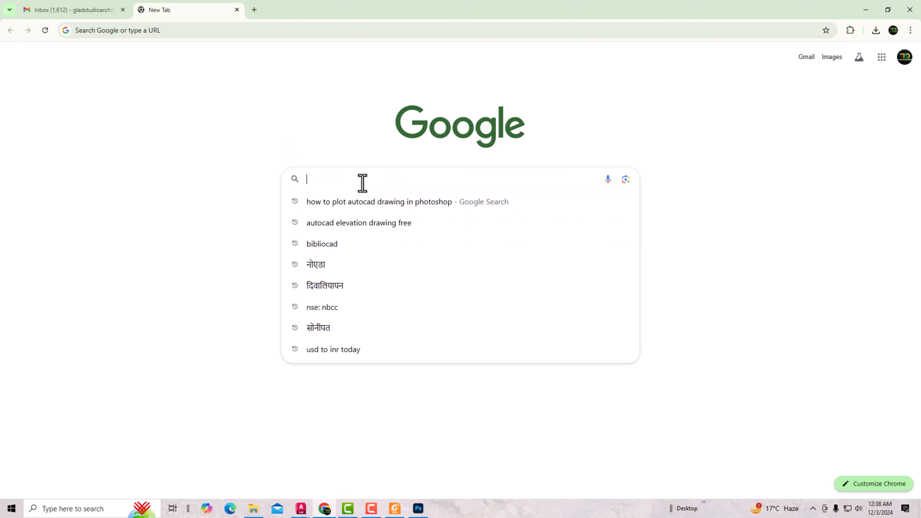
text(bri)
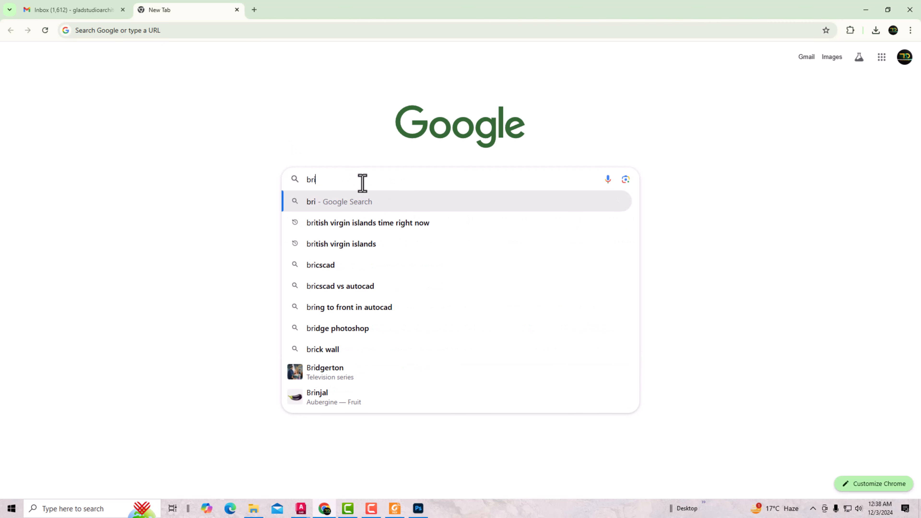
text(ck texture)
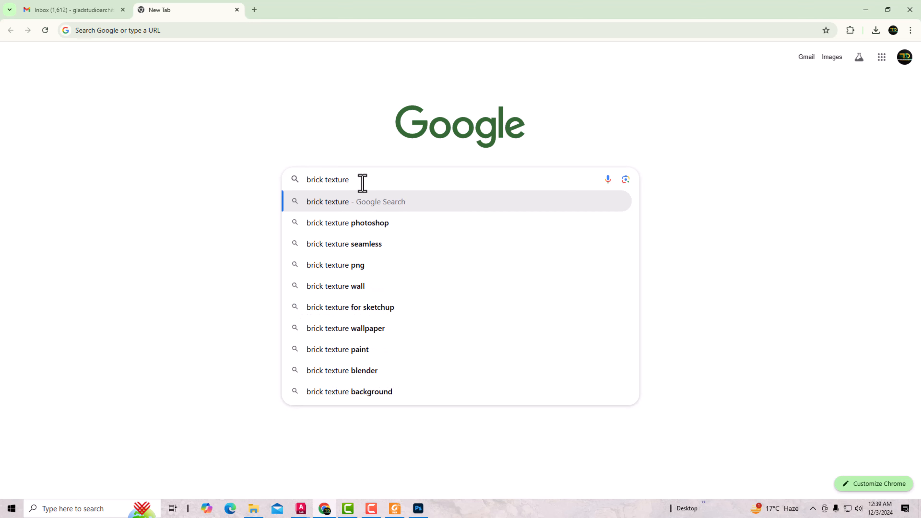
key(Return)
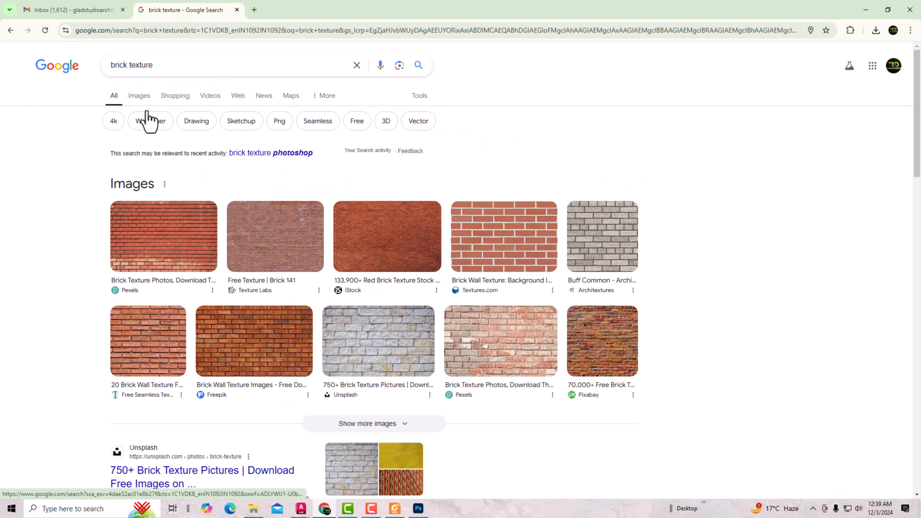
Try to download the red brick wall photo from iStock through the Unsplash result, and return to the search results.
scroll(304, 182, down, 1)
scroll(305, 187, down, 3)
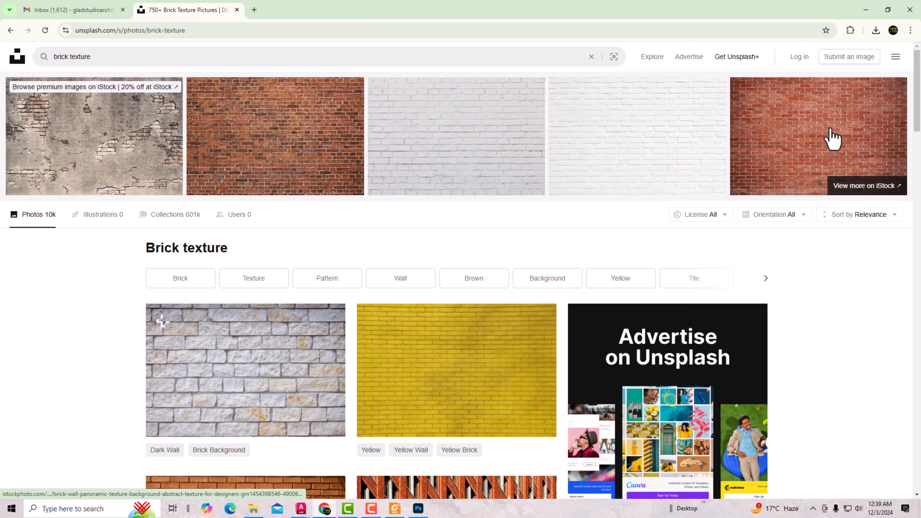
click(832, 138)
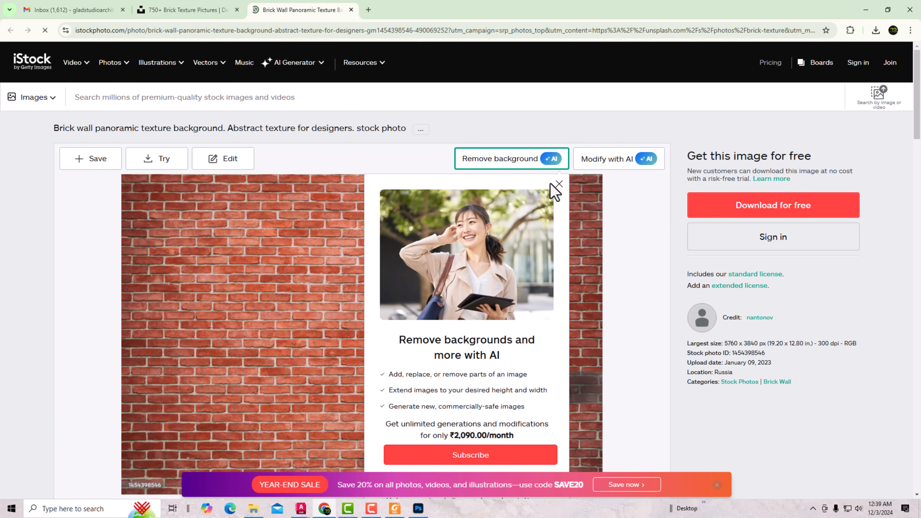
click(556, 185)
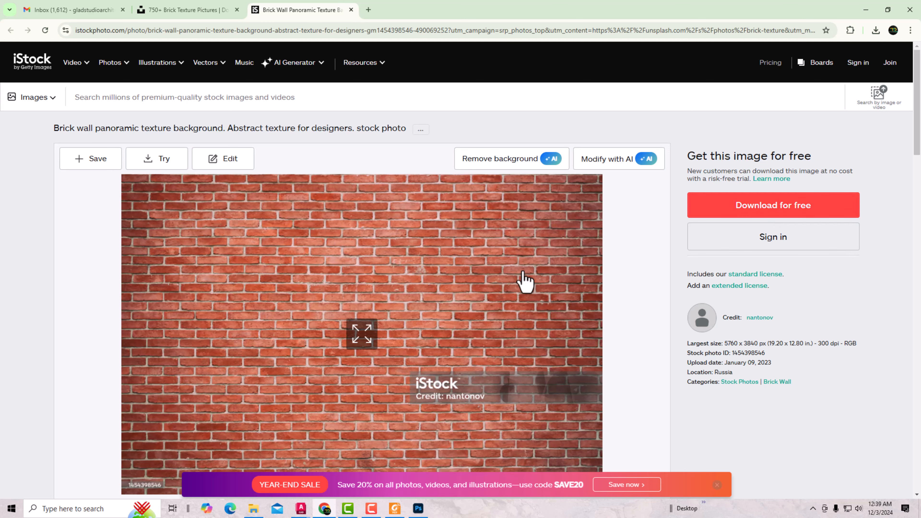
scroll(521, 282, down, 4)
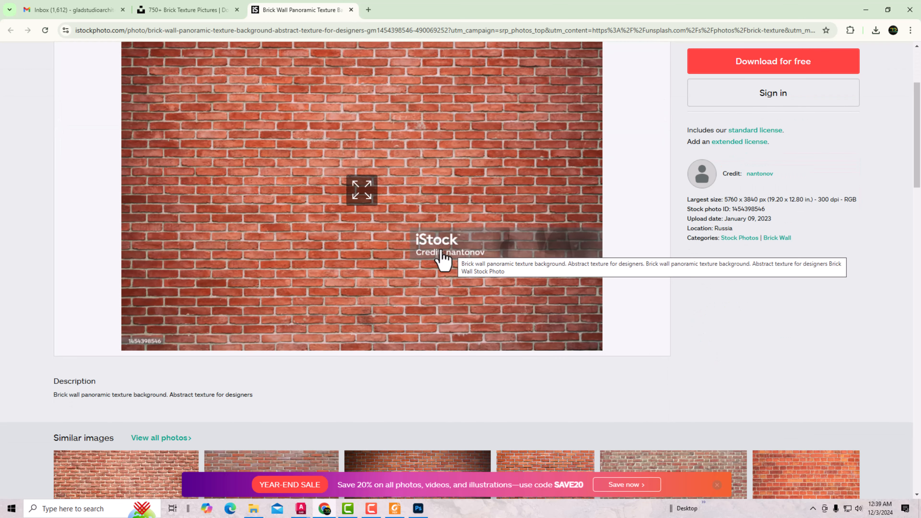
scroll(627, 183, up, 1)
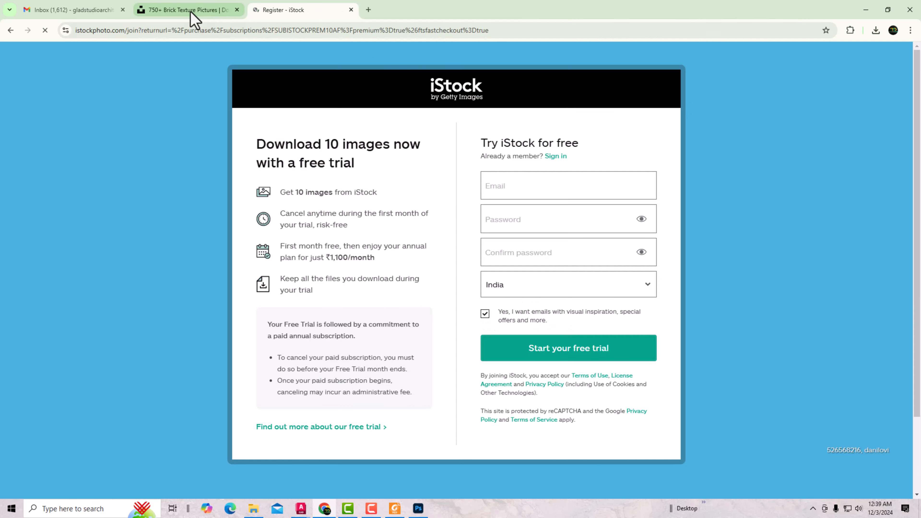
click(188, 10)
click(11, 31)
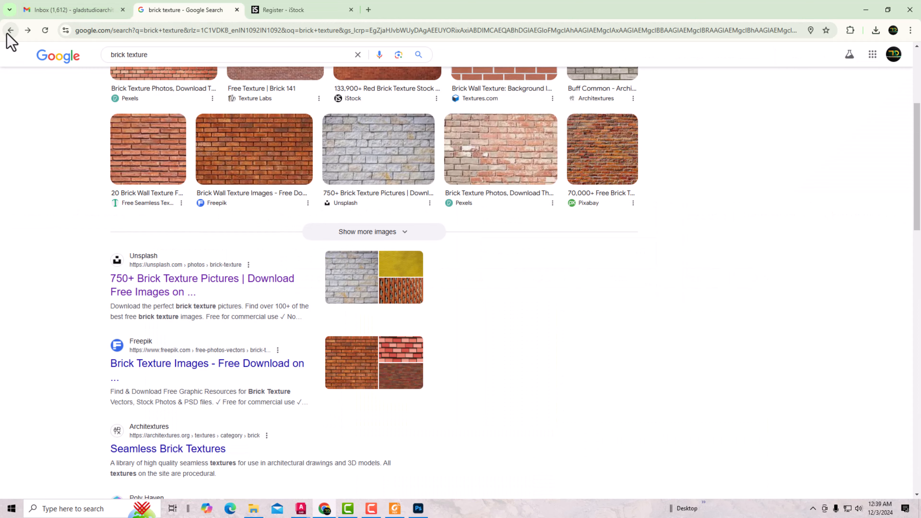
Open the Freepik brick texture result and download the first orange-brown brick wall image for free.
scroll(304, 291, down, 1)
scroll(304, 289, up, 3)
scroll(304, 289, down, 3)
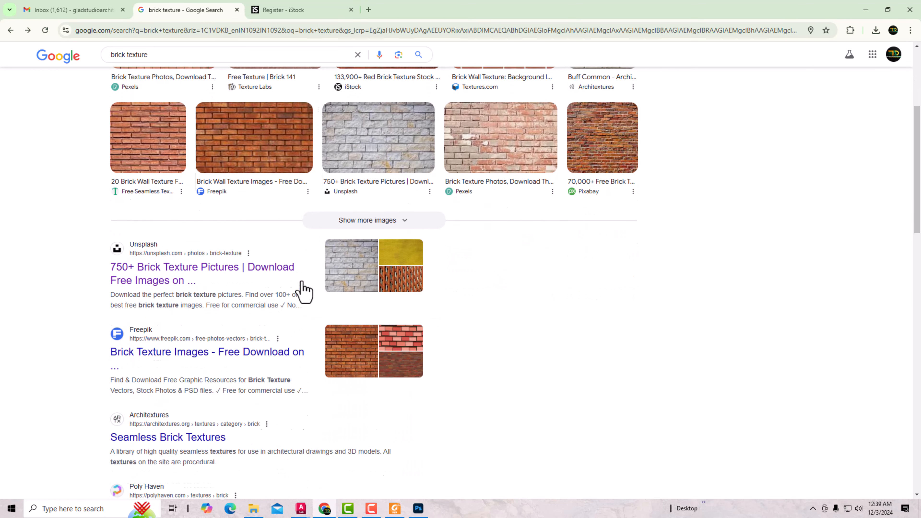
click(278, 320)
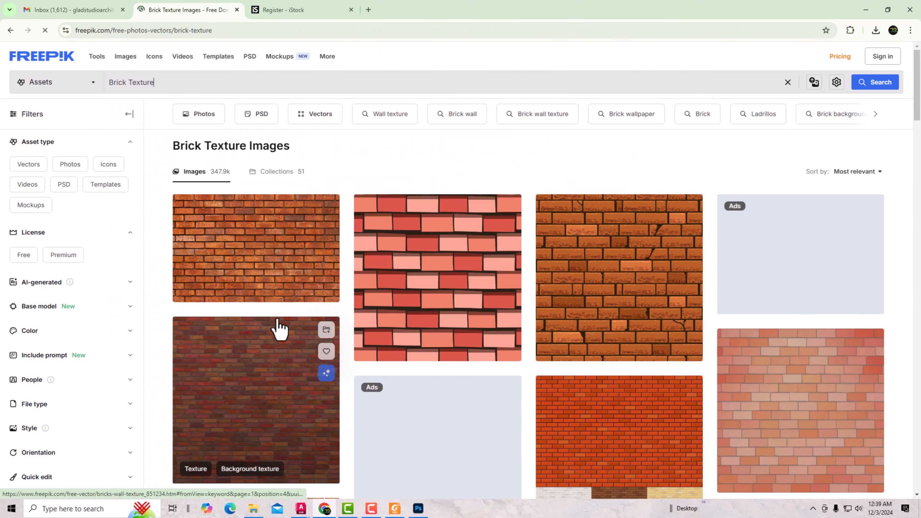
click(267, 254)
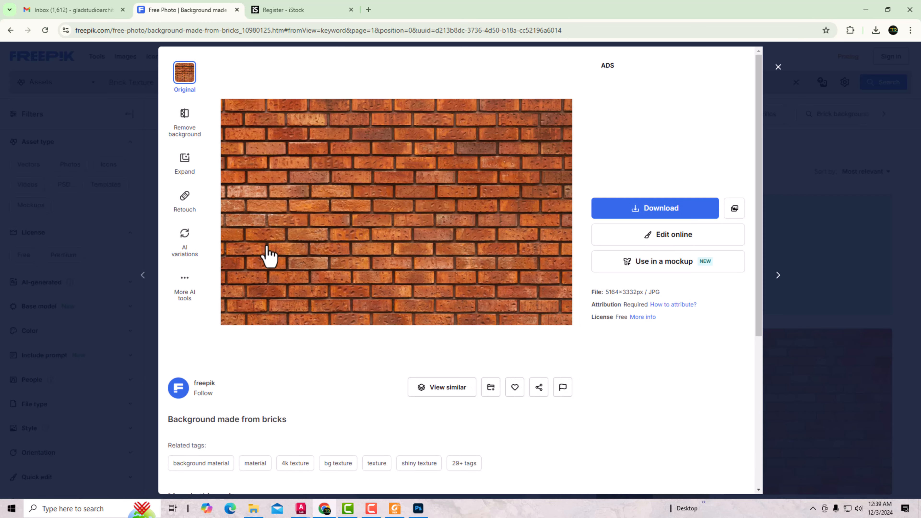
click(655, 214)
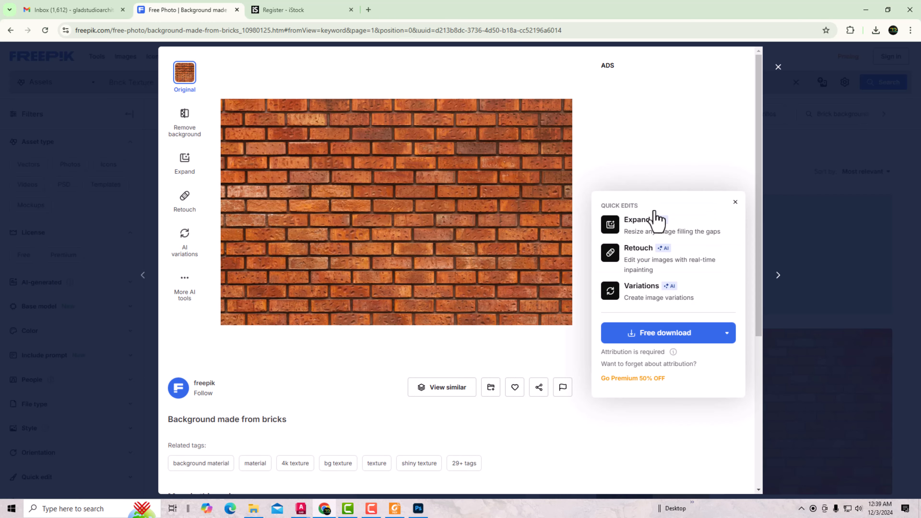
click(650, 341)
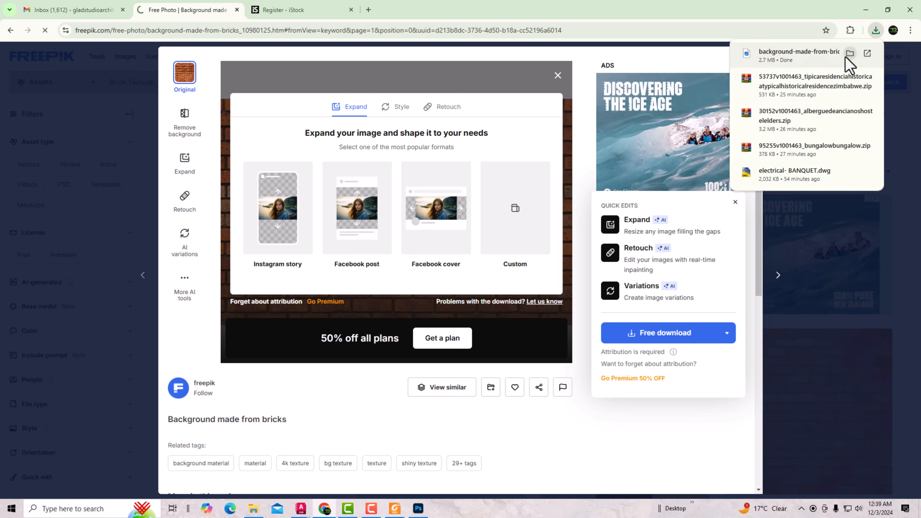
Show the downloaded background-made-from-bricks.jpg in its folder and open it with Adobe Photoshop 2024.
click(852, 63)
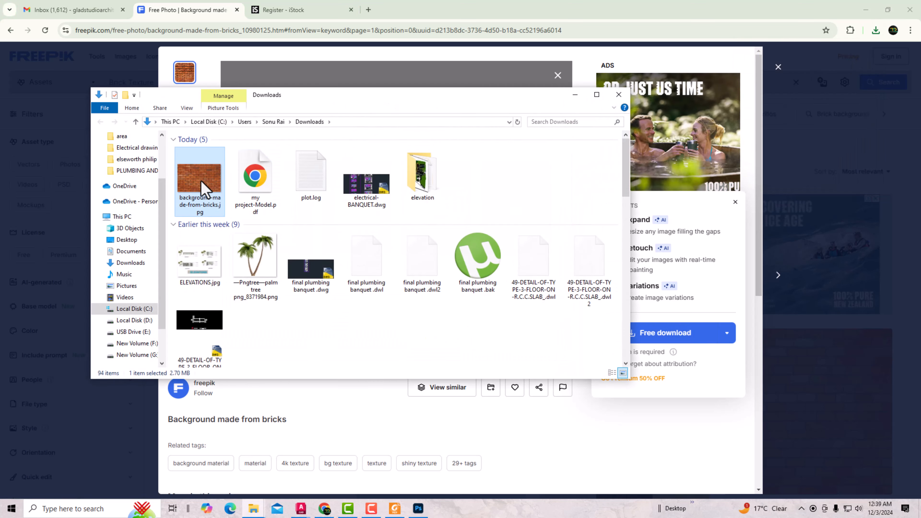
right_click(205, 187)
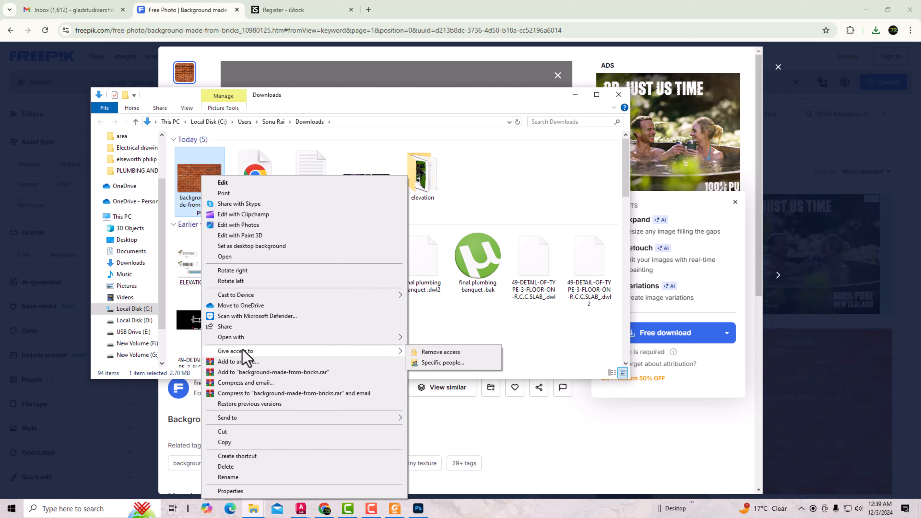
mouse_move(278, 337)
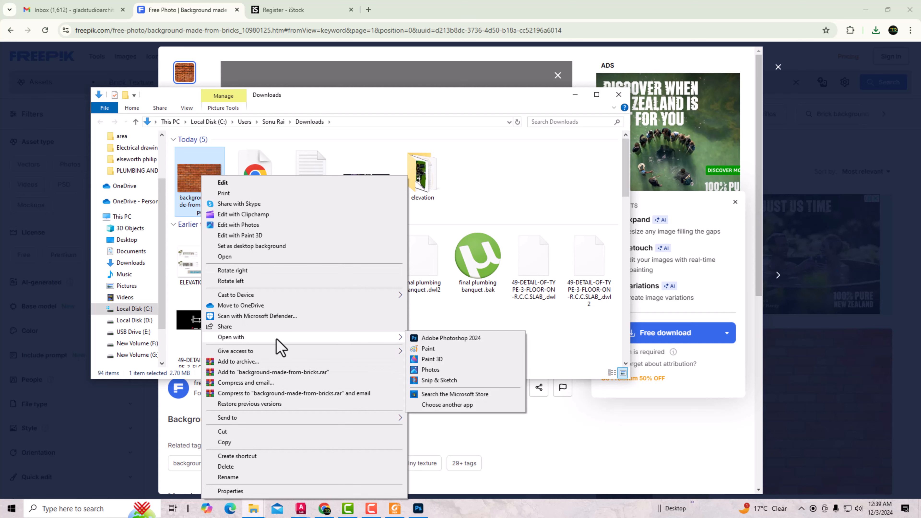
click(434, 341)
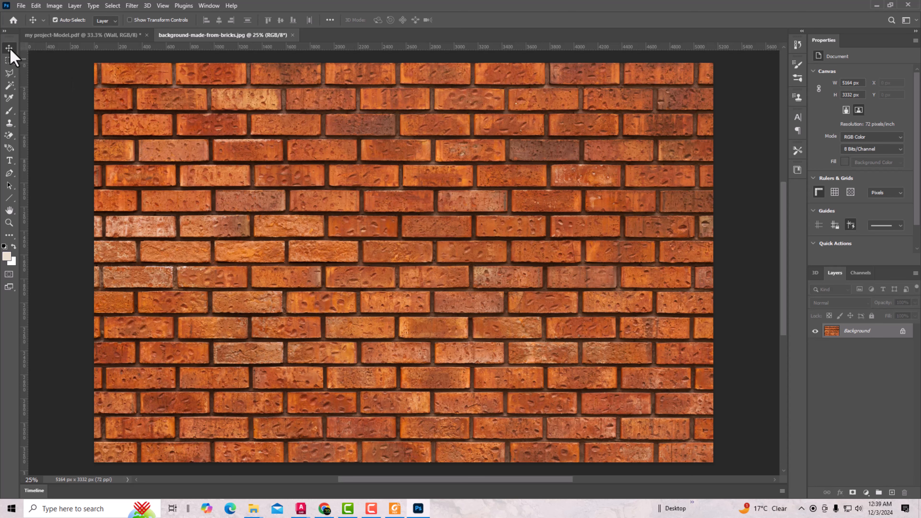
Define the brick image as a pattern named "bricks" and close the image.
scroll(385, 226, down, 2)
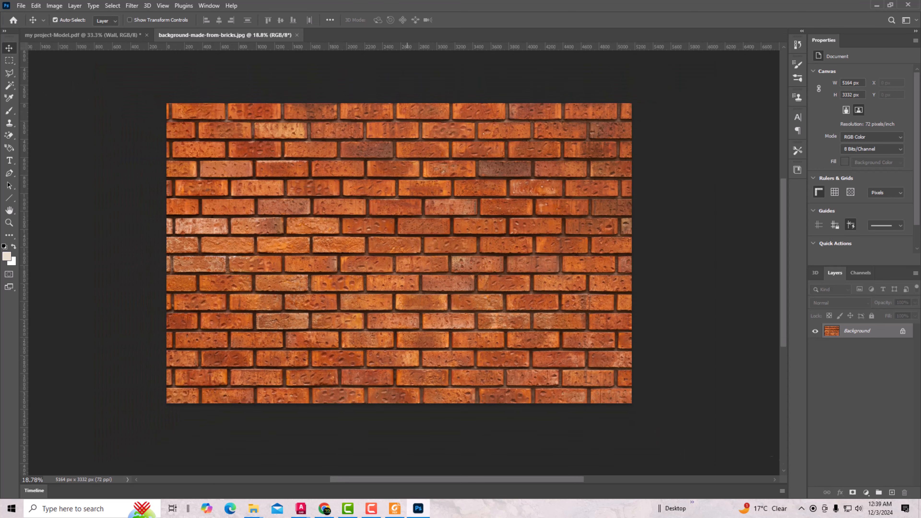
click(36, 6)
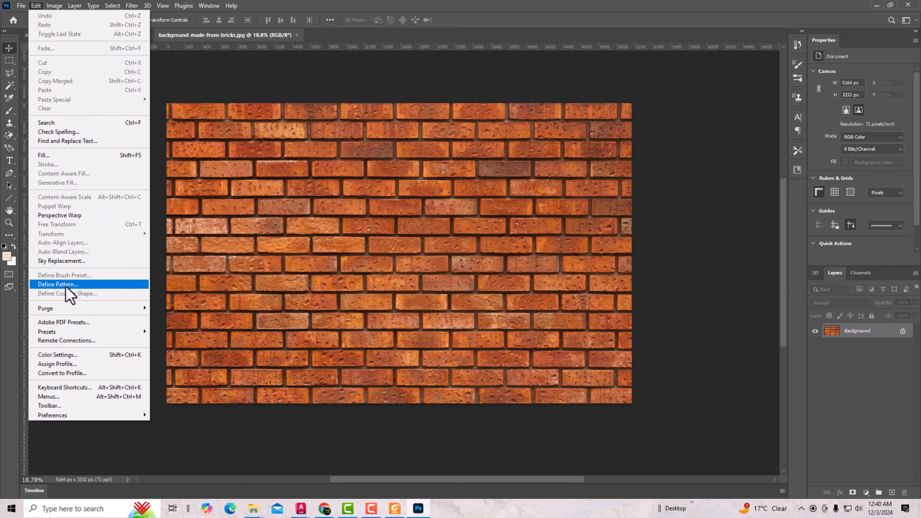
click(58, 285)
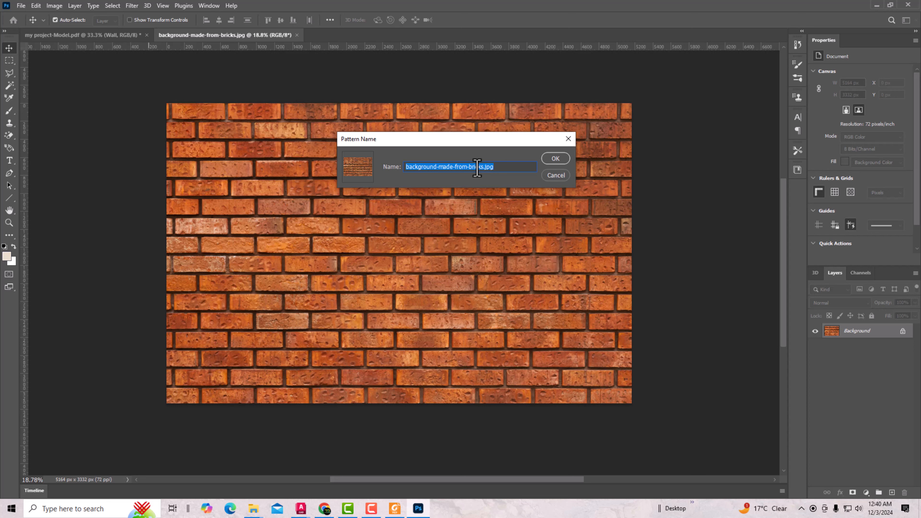
text(bricks)
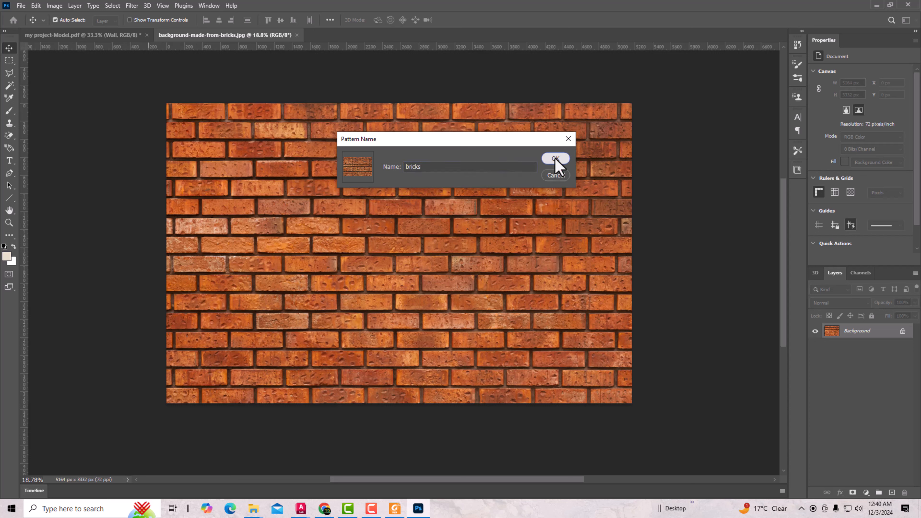
click(556, 159)
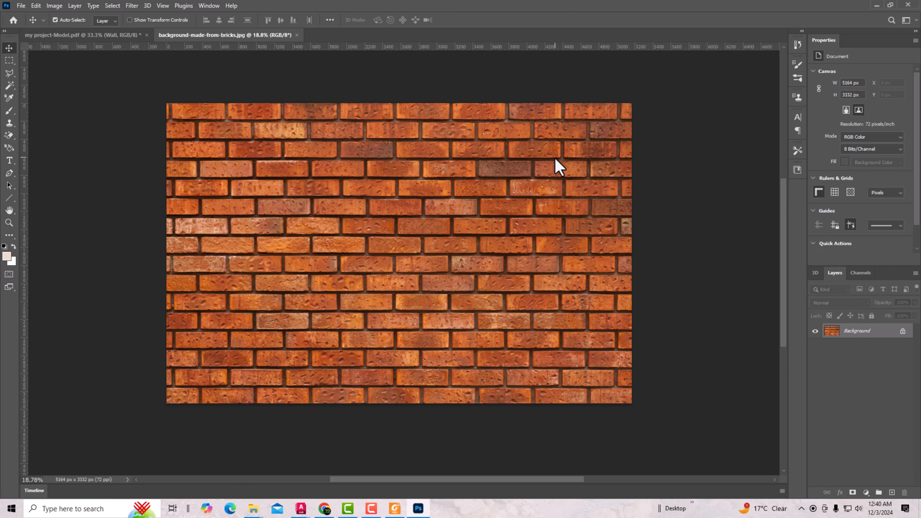
click(296, 35)
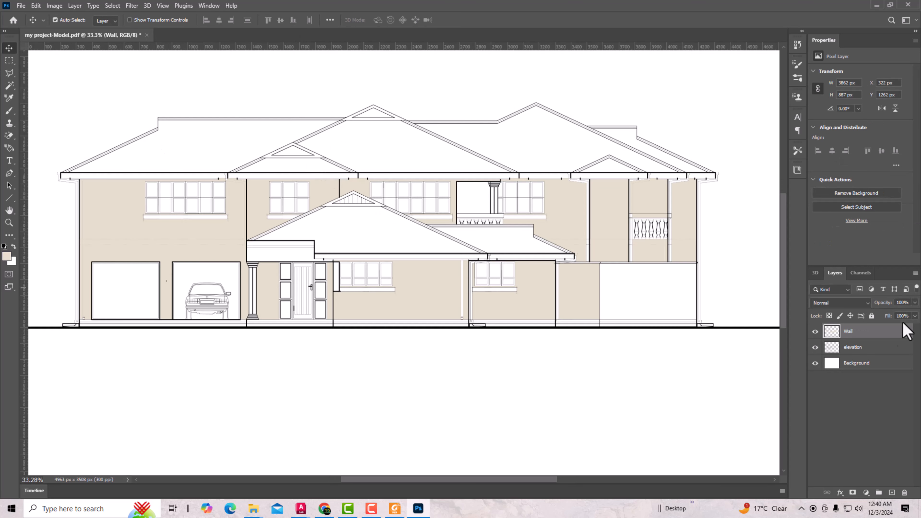
Add a Pattern Overlay to the Wall layer using the bricks pattern.
double_click(832, 332)
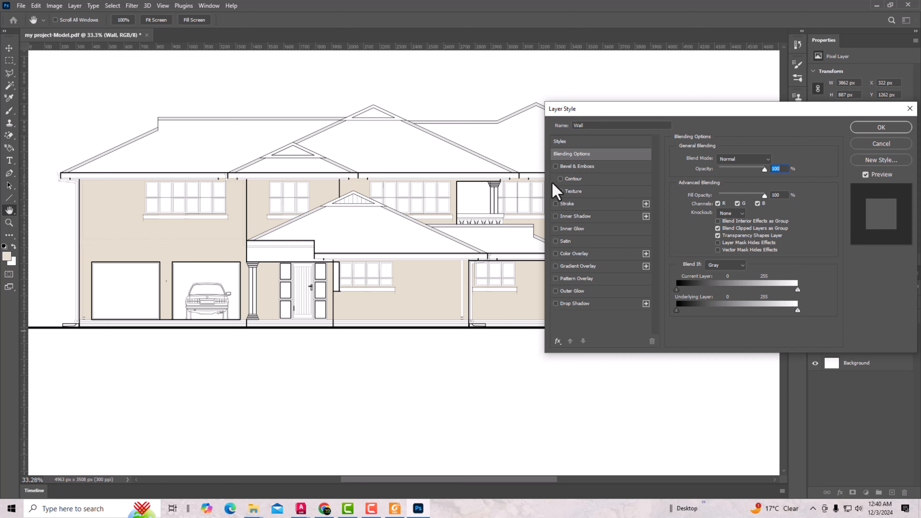
click(555, 278)
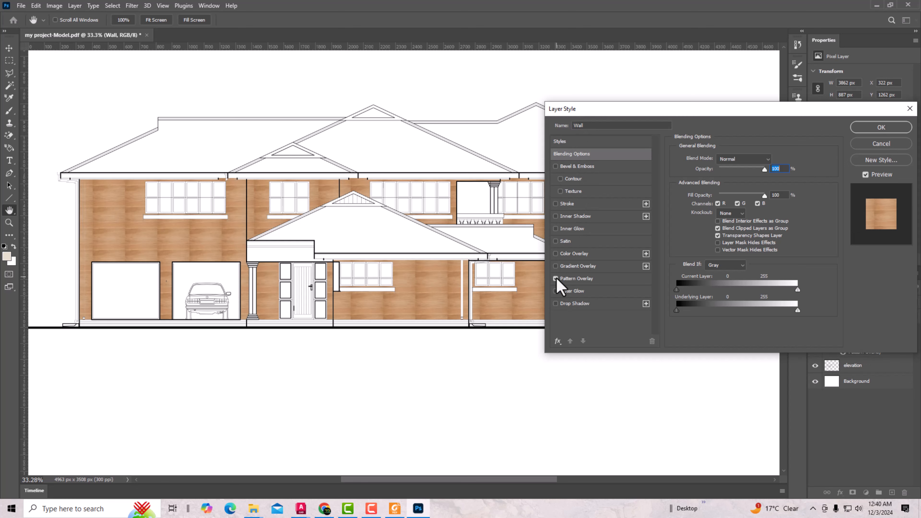
click(575, 278)
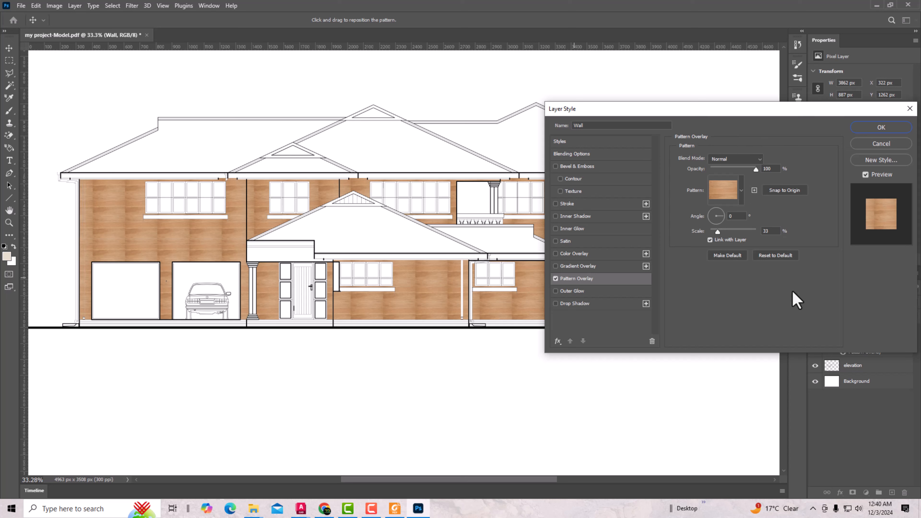
click(741, 191)
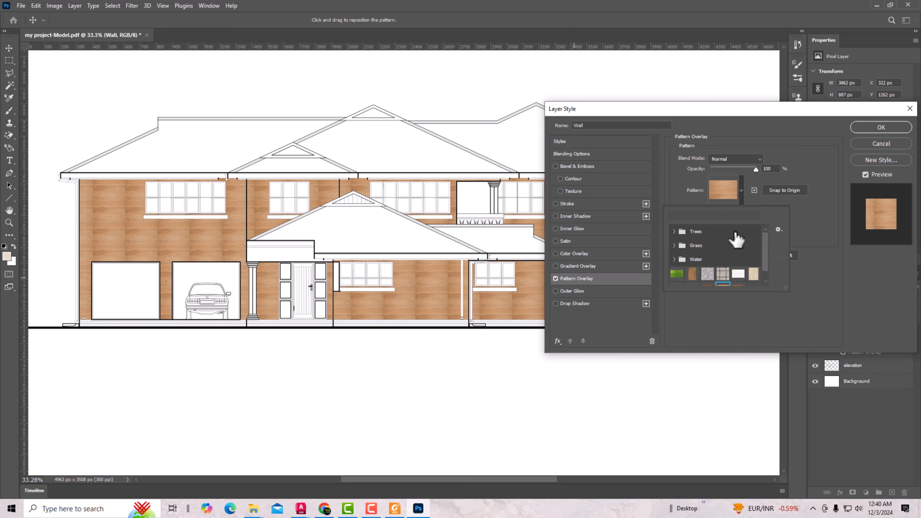
scroll(761, 257, down, 2)
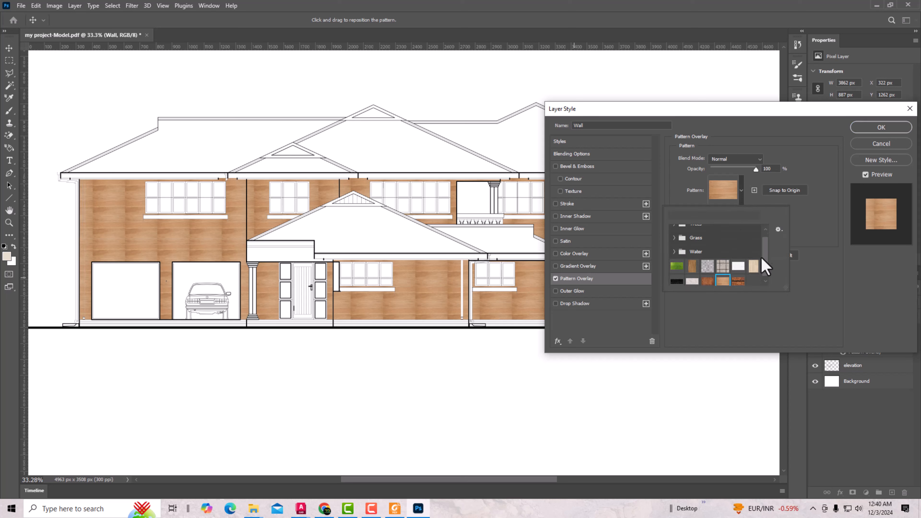
click(739, 278)
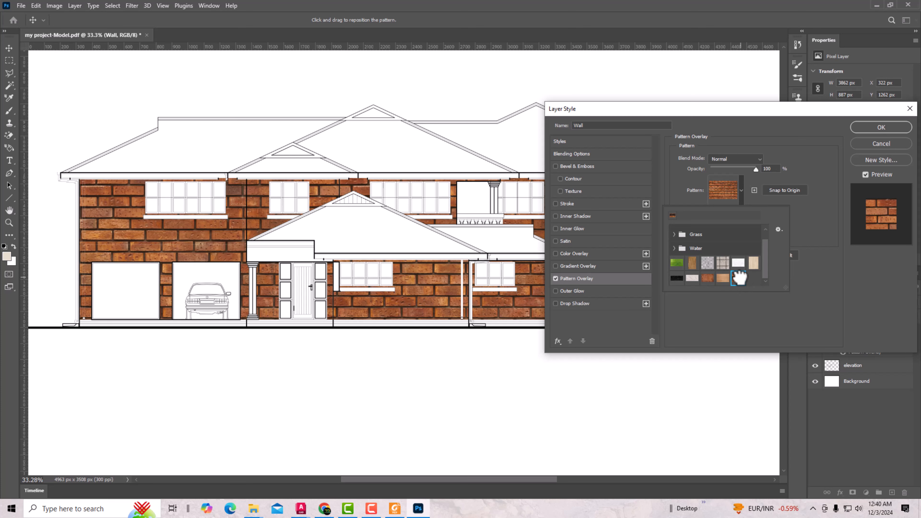
double_click(740, 279)
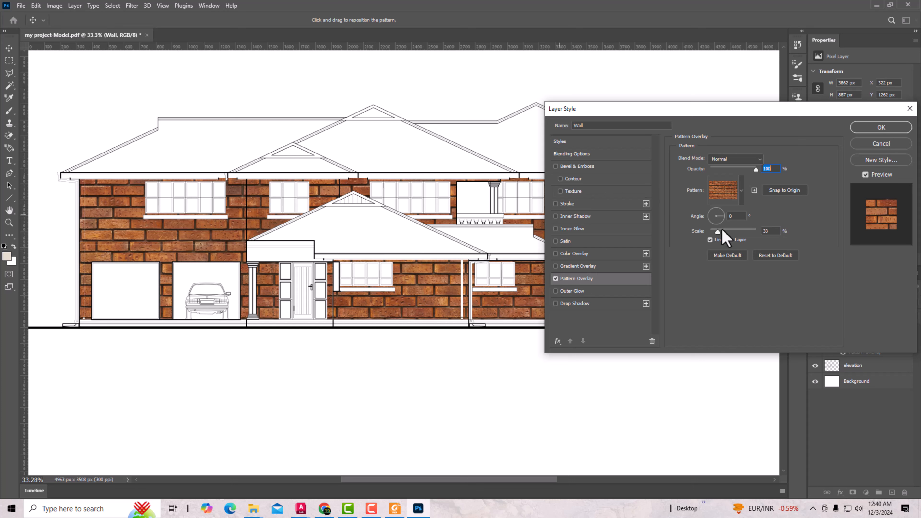
Scale the Wall layer's brick pattern overlay to 9% and add a drop shadow with 29% spread and 5 px size.
drag(717, 234, 713, 232)
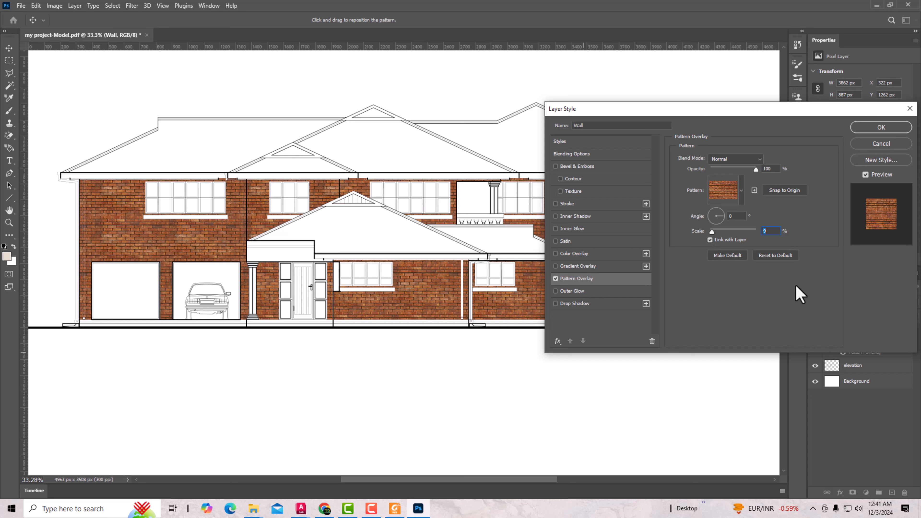
mouse_move(756, 172)
mouse_down()
mouse_move(734, 171)
mouse_move(757, 173)
mouse_up()
click(556, 303)
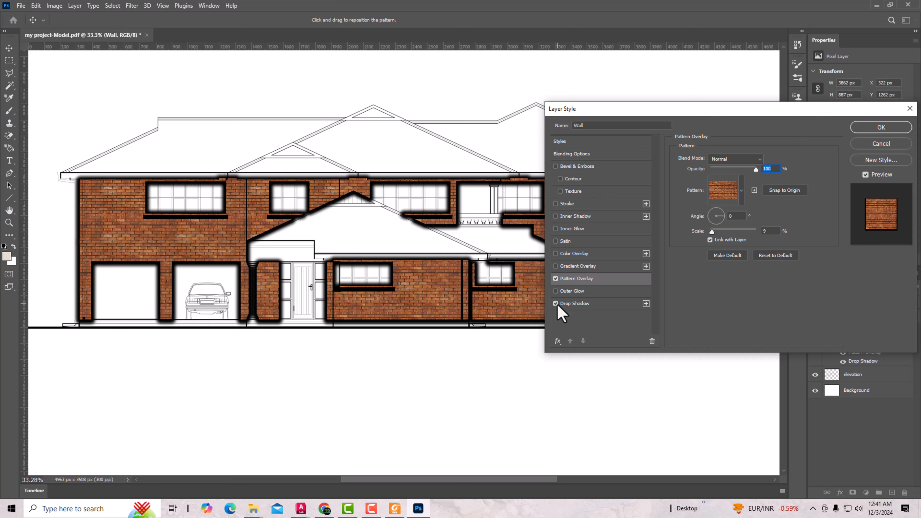
click(569, 306)
drag(720, 224, 711, 204)
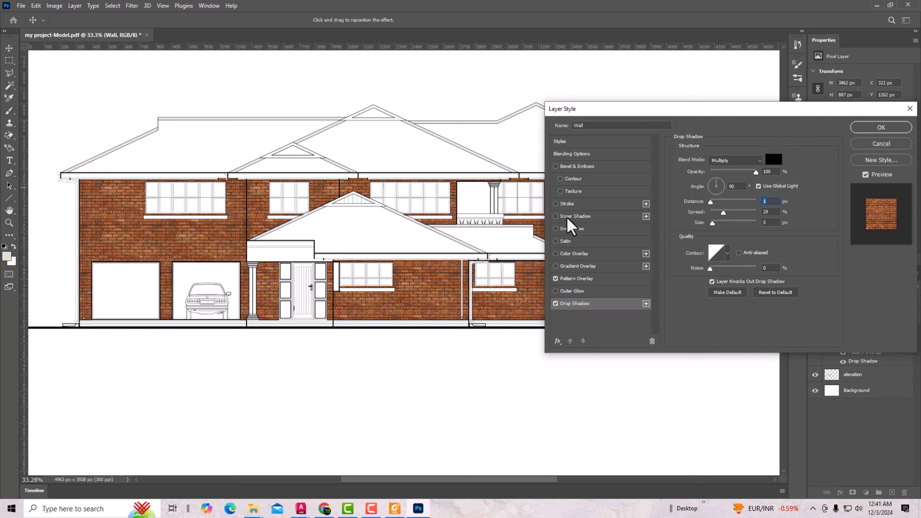
click(556, 217)
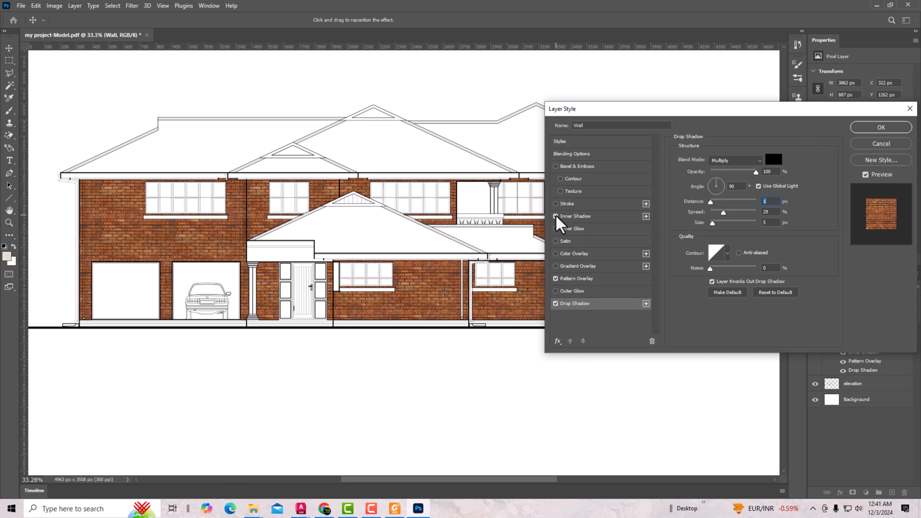
click(880, 127)
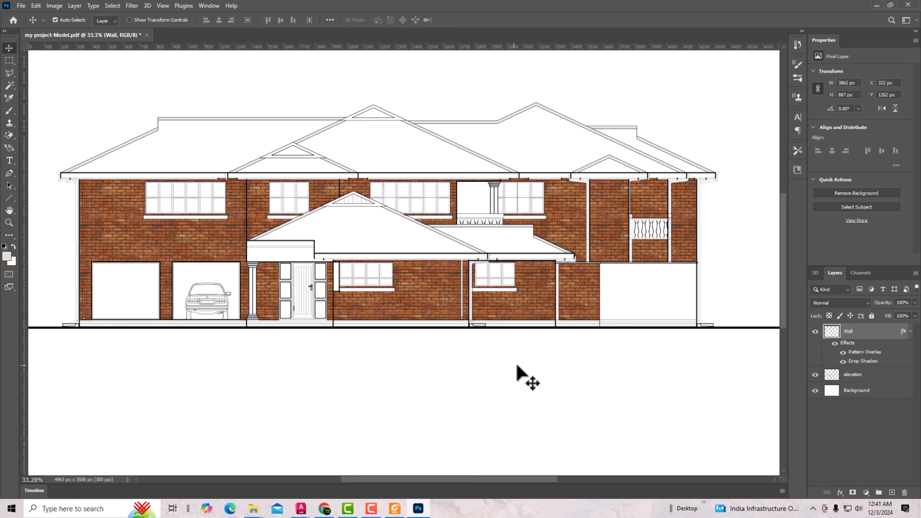
scroll(529, 359, down, 1)
scroll(138, 273, up, 2)
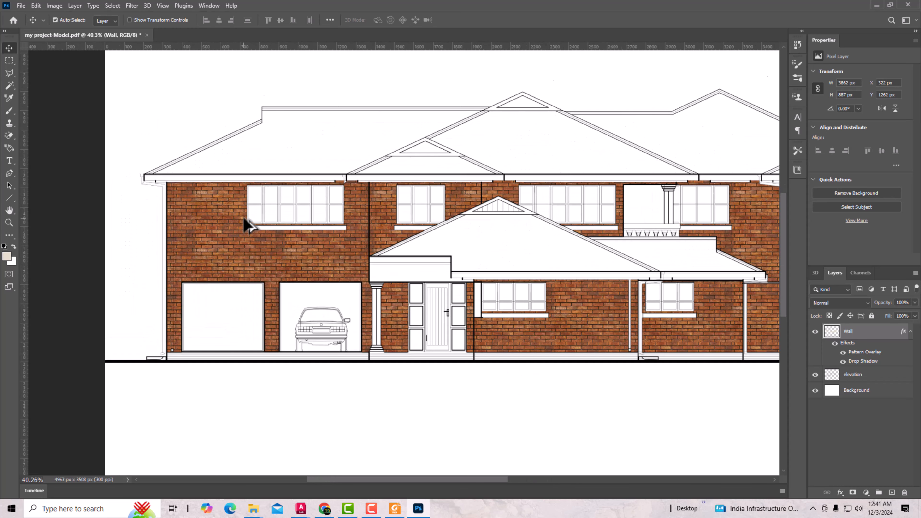
scroll(245, 222, up, 1)
scroll(247, 199, down, 2)
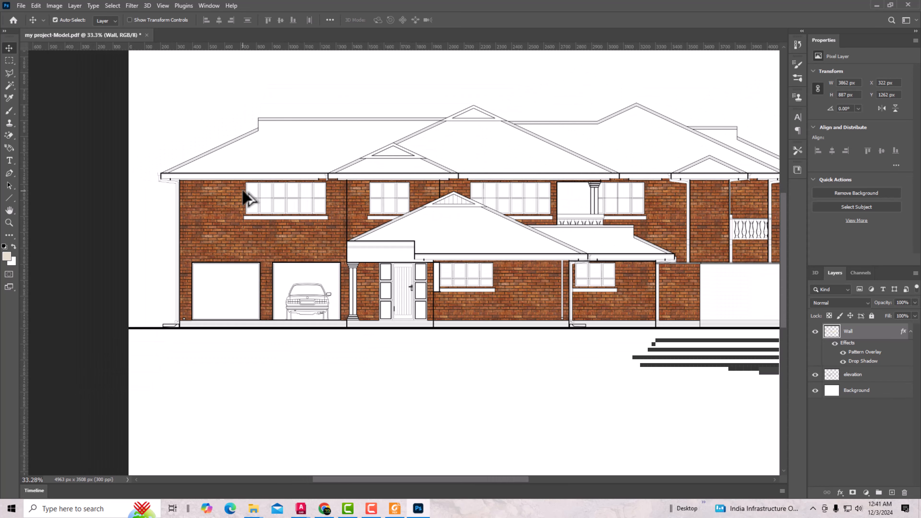
scroll(248, 198, down, 1)
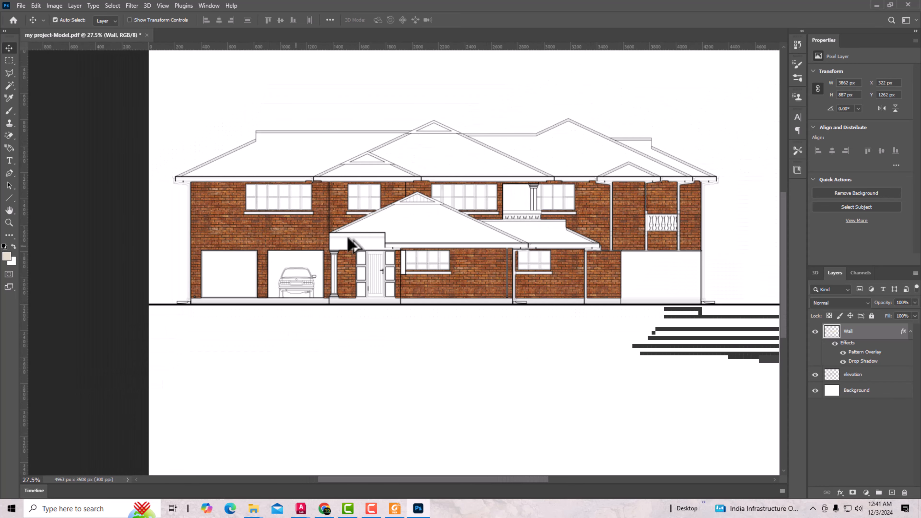
scroll(274, 170, up, 1)
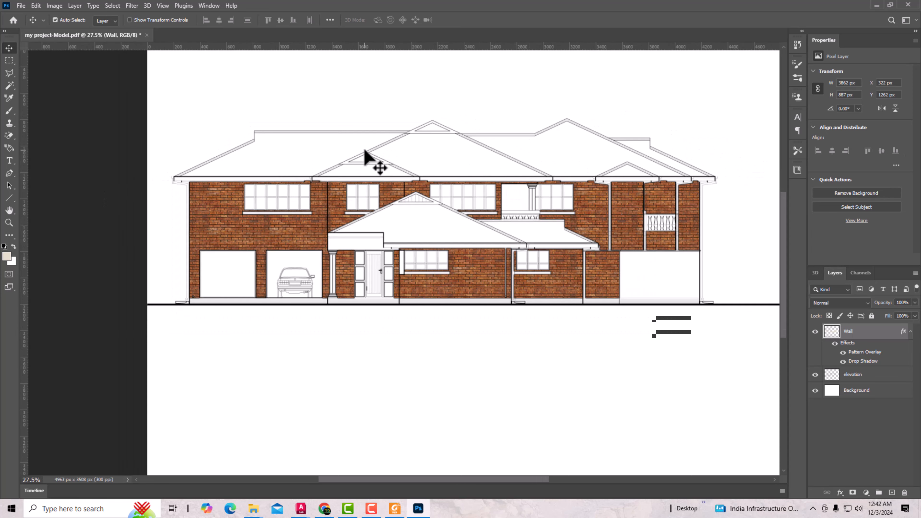
Select all the upper and lower roof areas and their gables on the elevation layer with the Magic Wand.
click(855, 378)
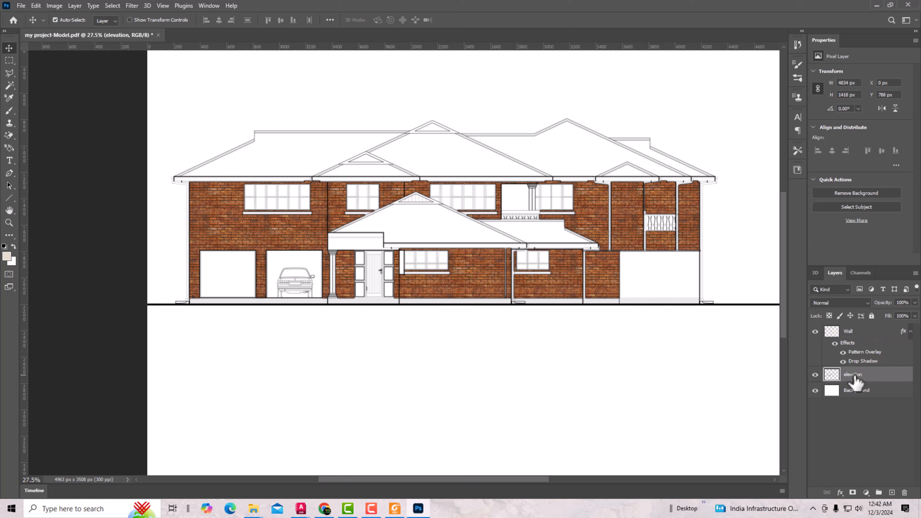
click(10, 85)
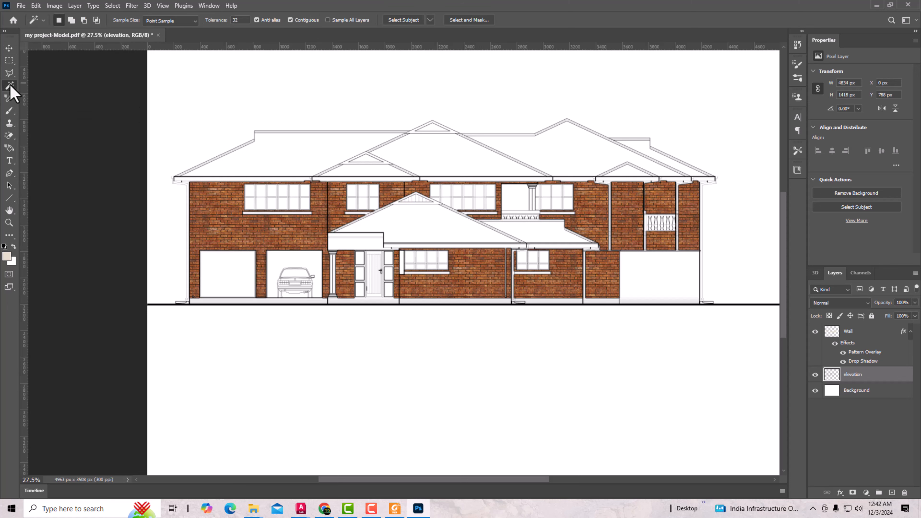
click(268, 151)
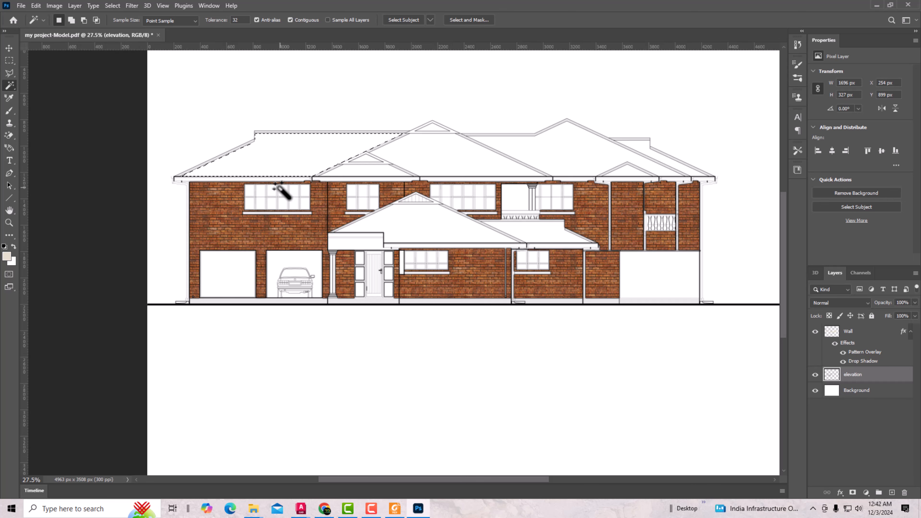
scroll(281, 189, up, 1)
scroll(281, 189, up, 1)
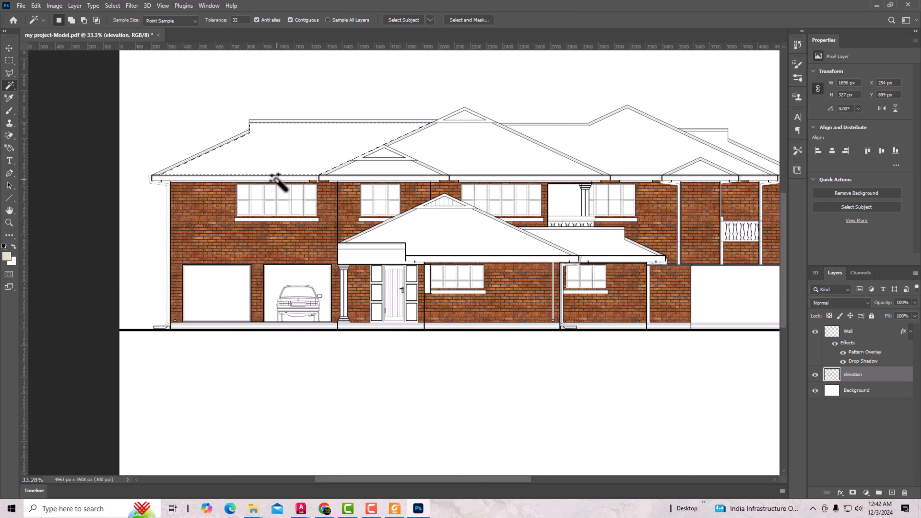
shift+click(375, 172)
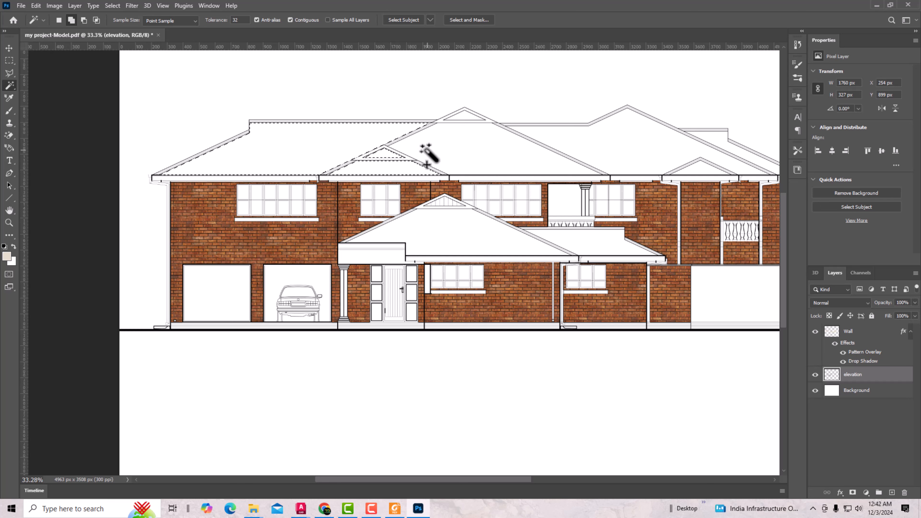
shift+click(470, 134)
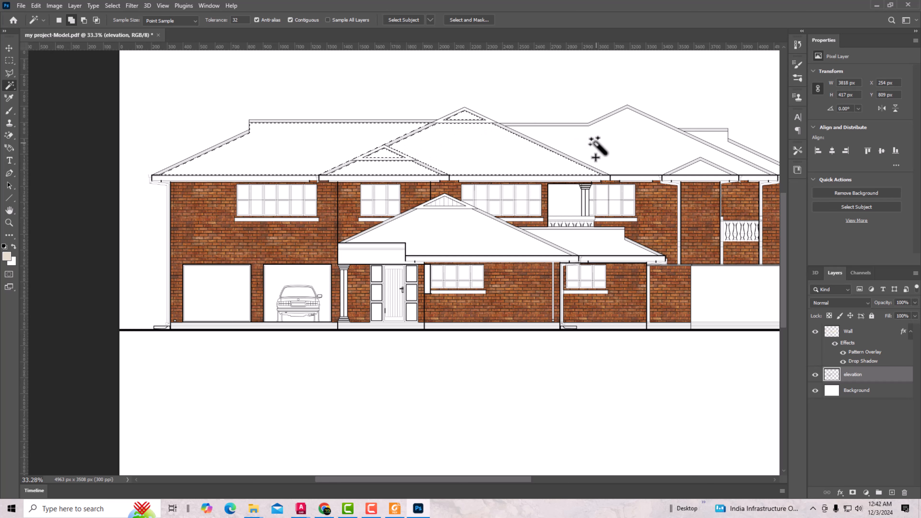
scroll(333, 160, down, 1)
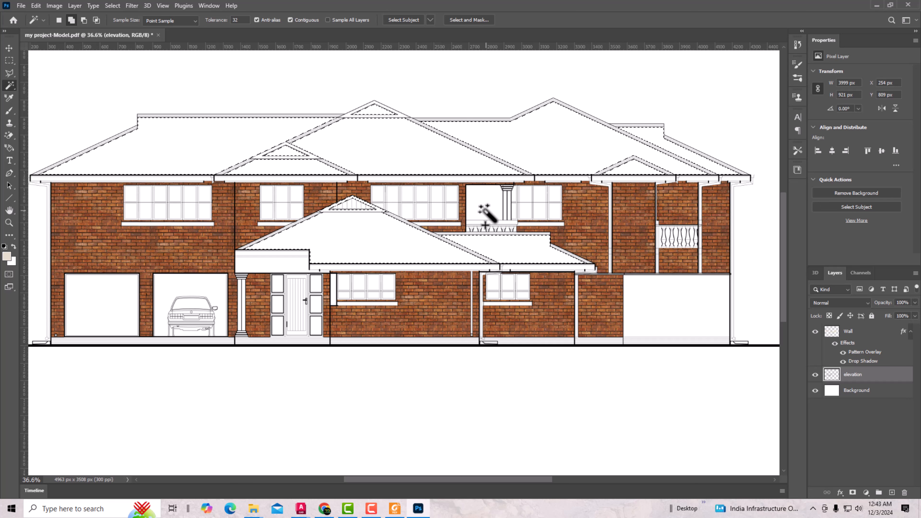
Create a new layer above the elevation layer and name it "roof".
click(892, 493)
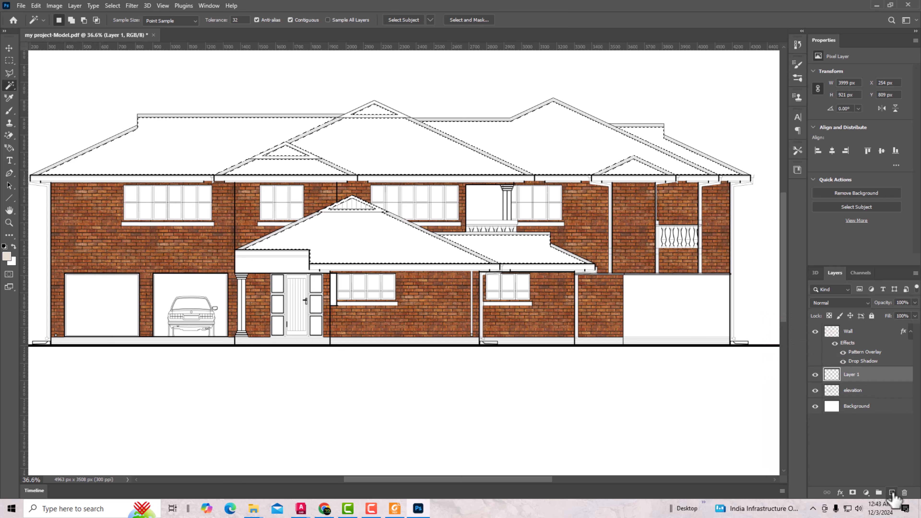
click(854, 376)
text(roof)
click(888, 374)
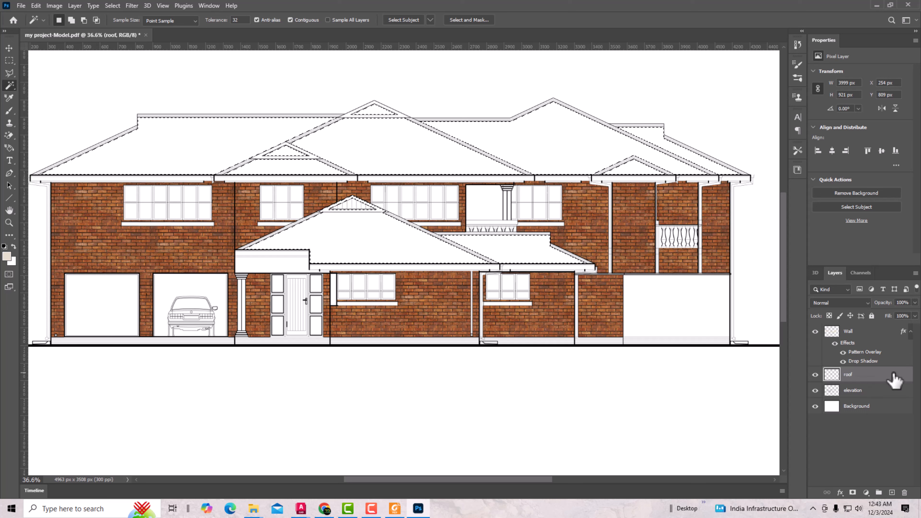
Fill the selected roof areas on the roof layer with the olive green #656d51 and clear the selection.
click(7, 257)
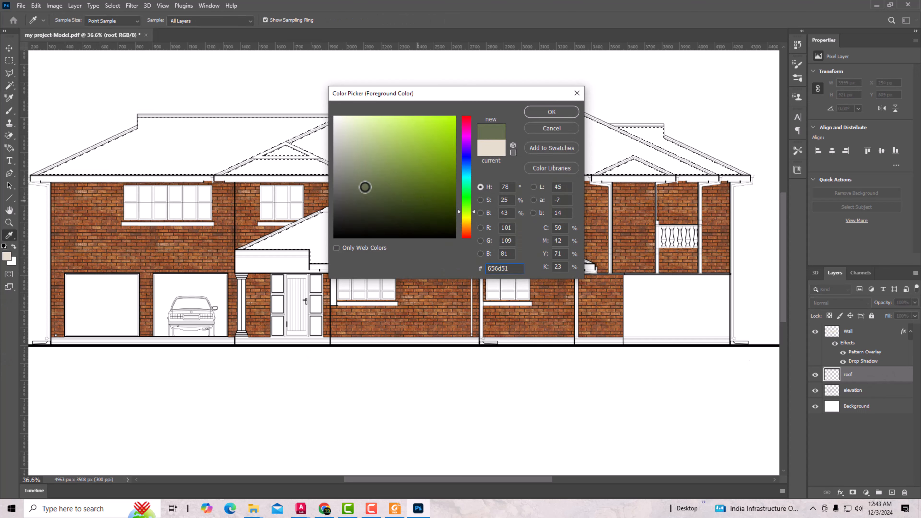
click(551, 112)
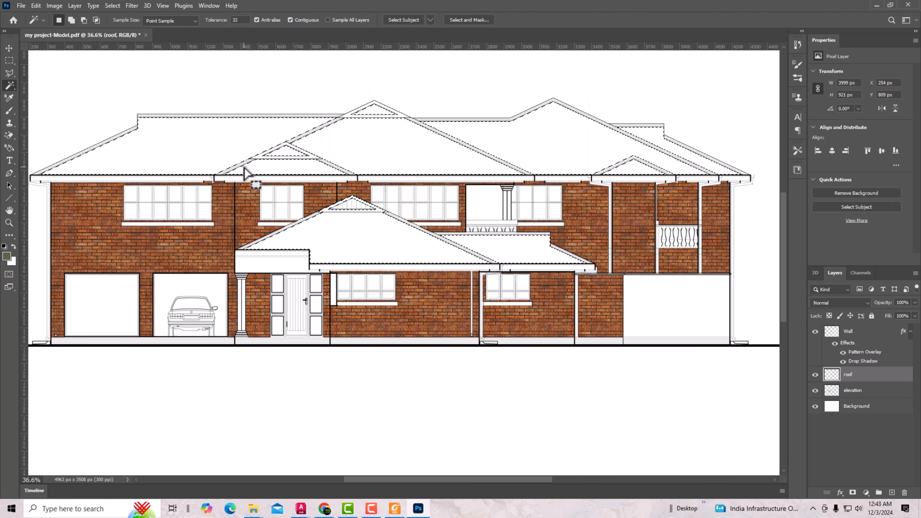
key(g)
click(230, 148)
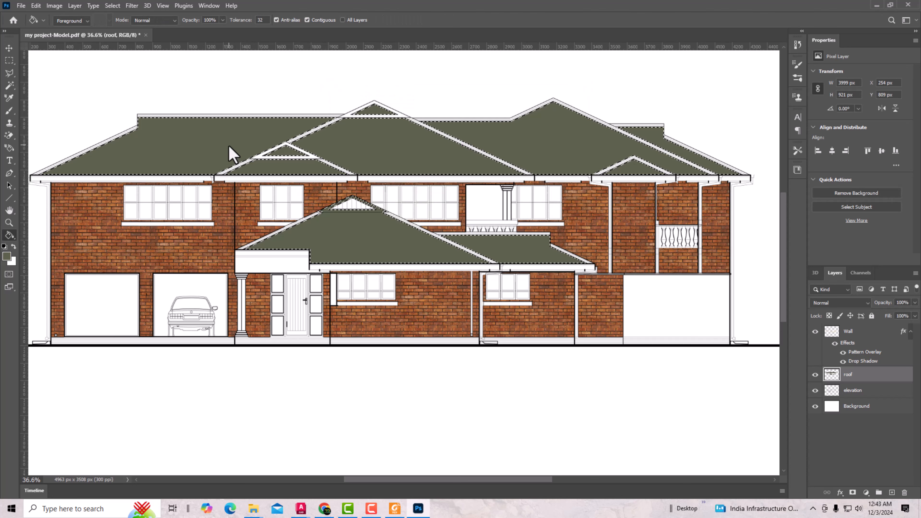
key(ctrl+d)
key(ctrl+f)
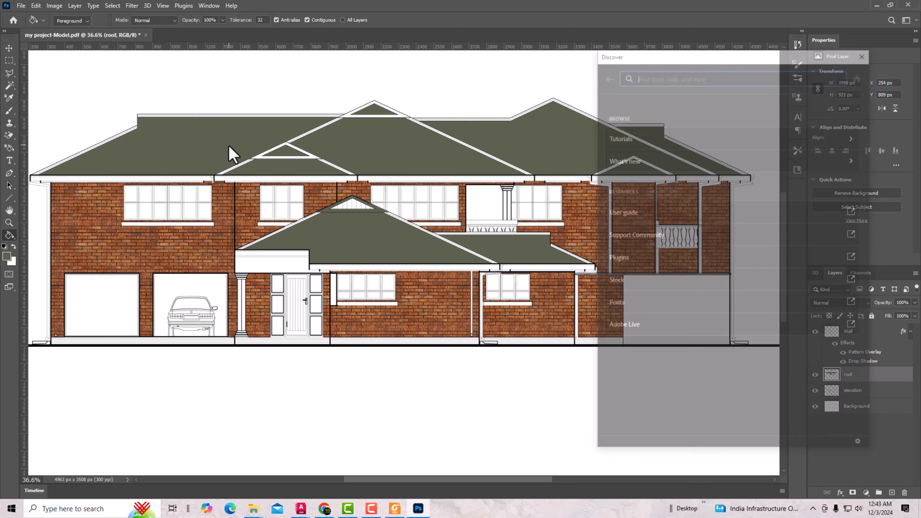
click(866, 53)
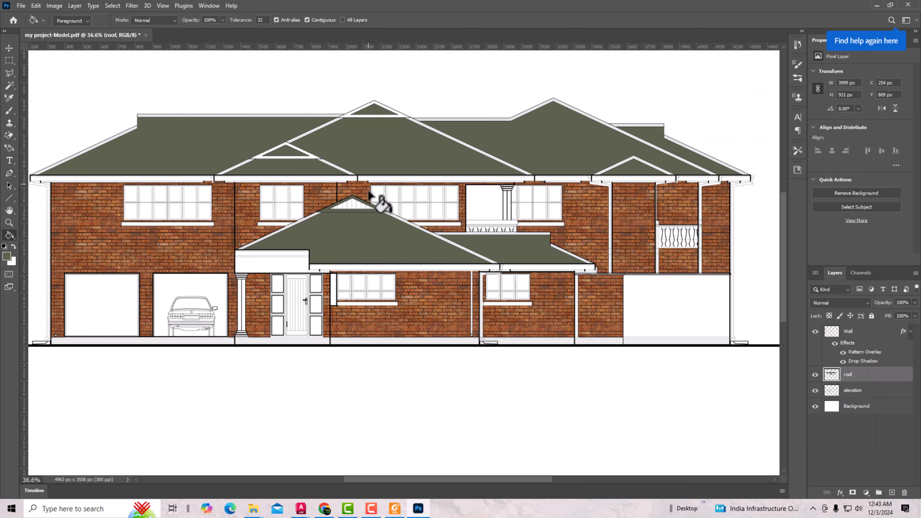
click(9, 49)
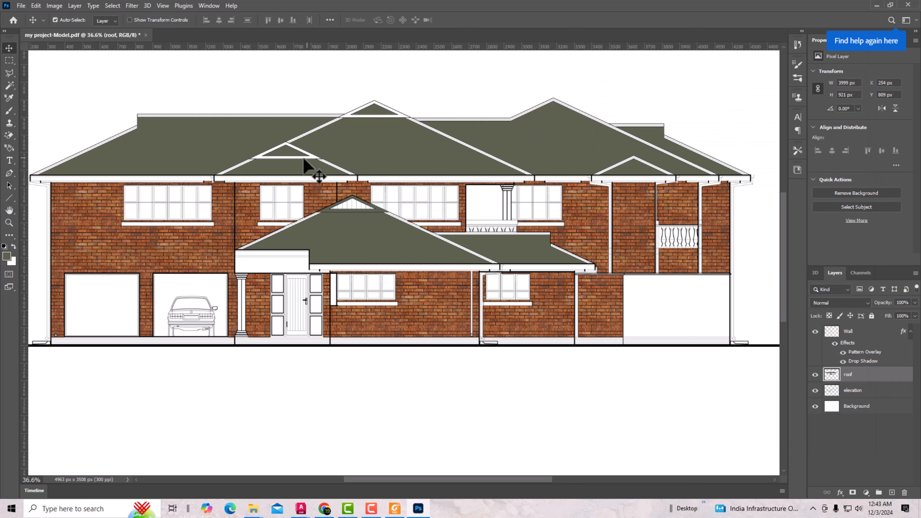
scroll(481, 212, down, 1)
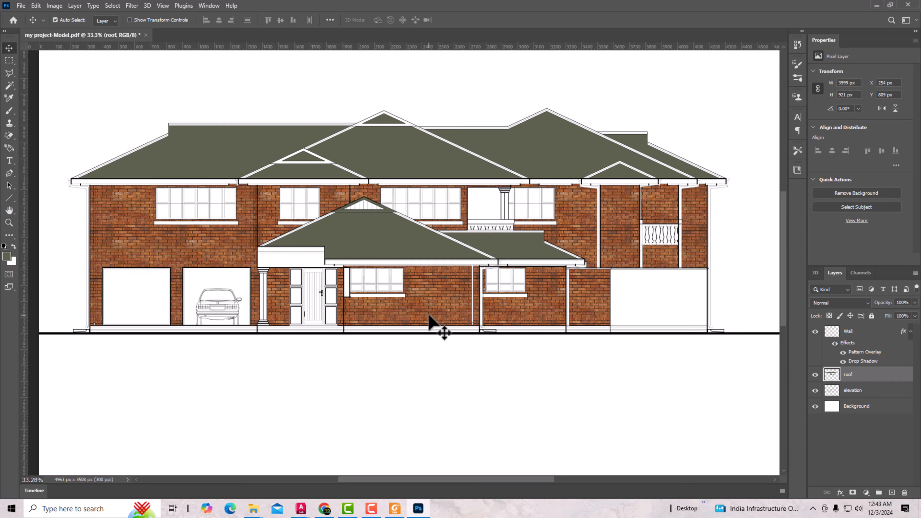
Switch to Chrome and search Google for "roof texture" in a new browser tab.
click(325, 508)
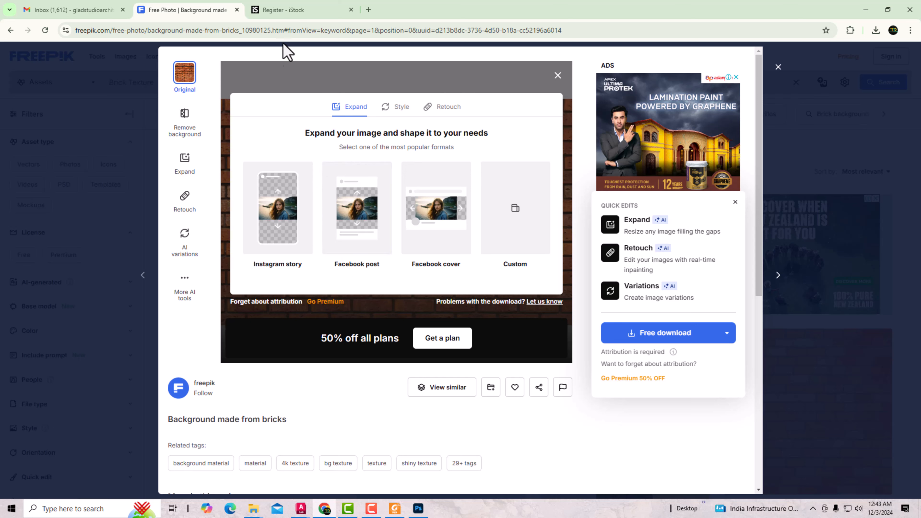
click(360, 10)
click(338, 179)
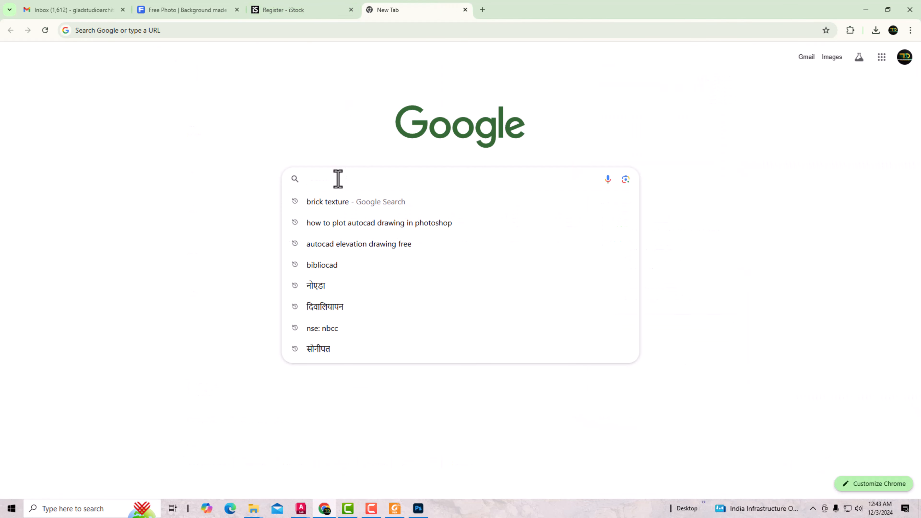
text(roof )
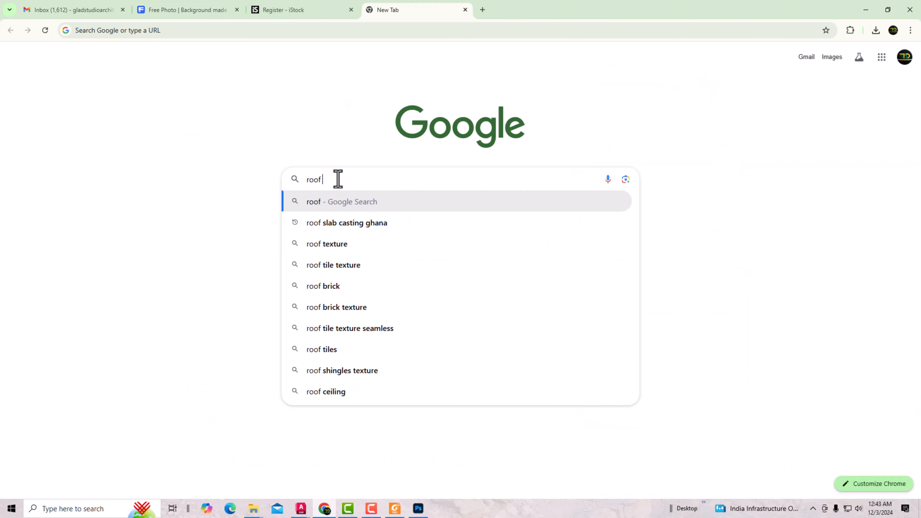
text(texture)
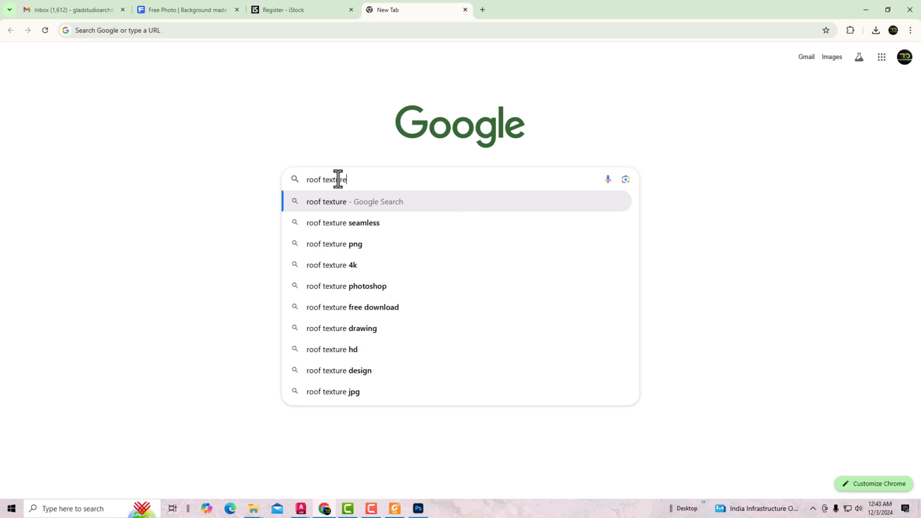
key(Return)
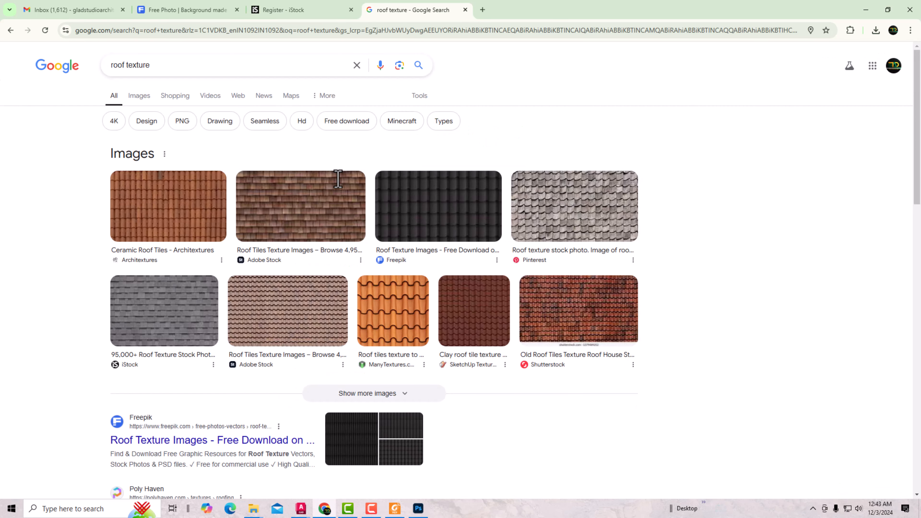
Refine the Google search to "roof texture free download".
click(172, 66)
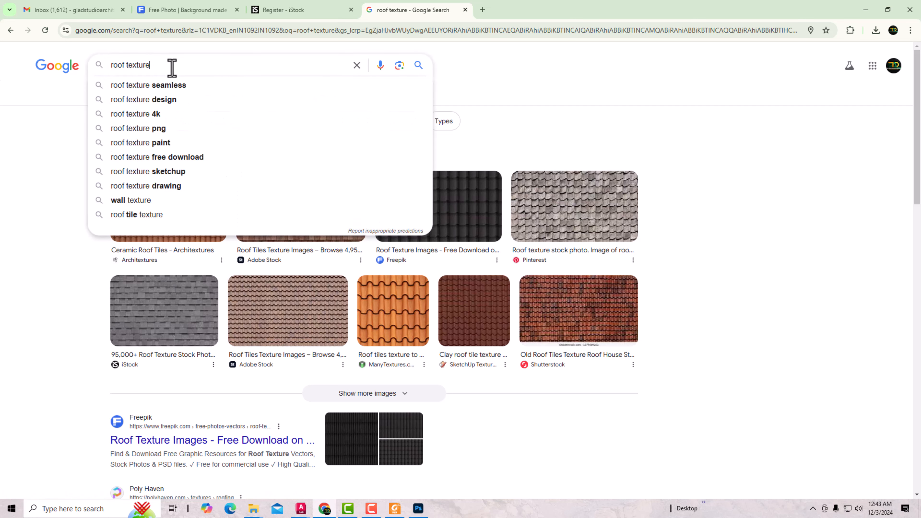
text(free)
click(172, 86)
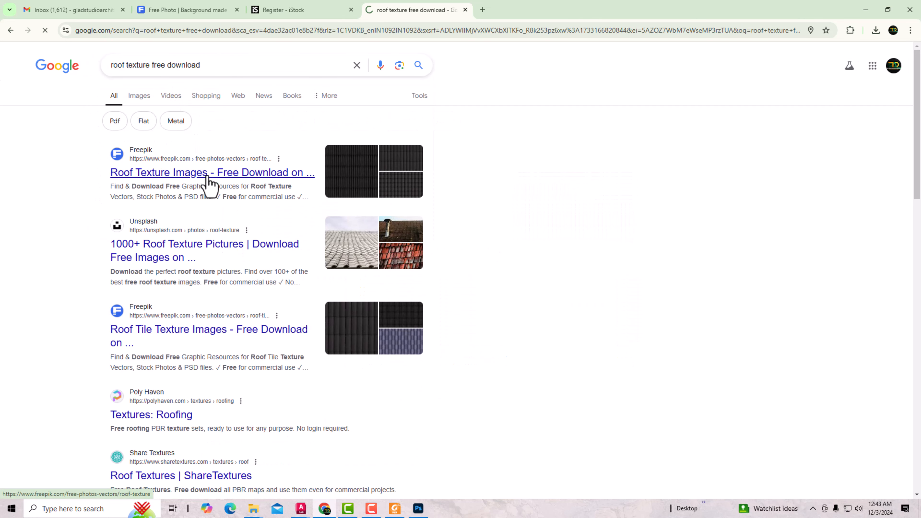
Find the red "Roof Tile Seamless Pattern" among Freepik's roof texture images and download it for free.
click(207, 175)
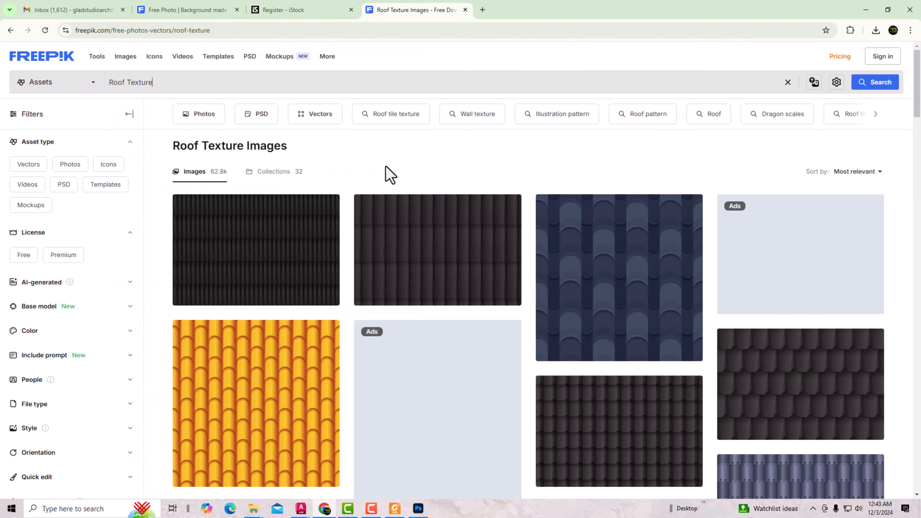
scroll(386, 175, down, 2)
scroll(387, 175, down, 8)
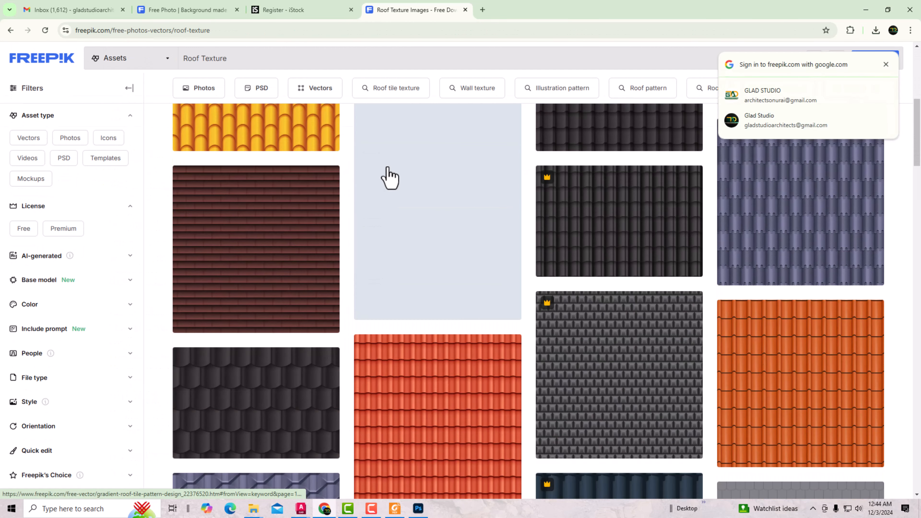
scroll(819, 333, up, 2)
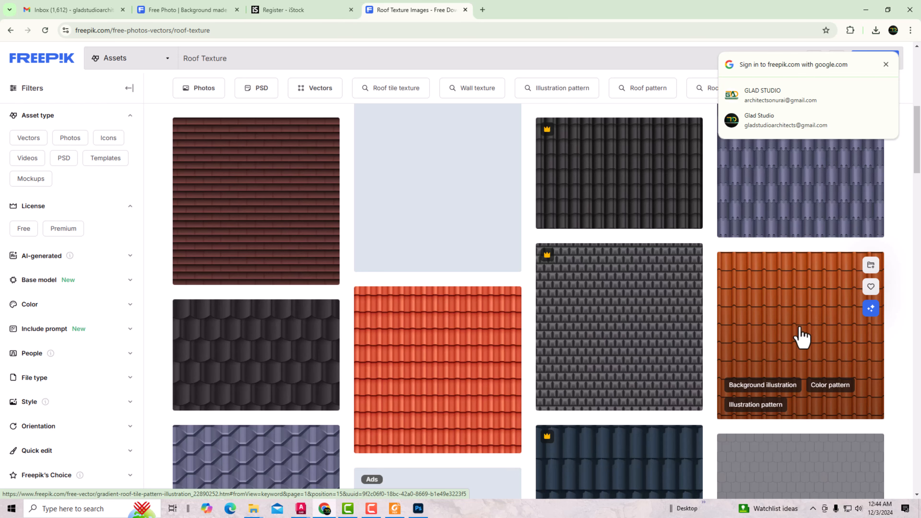
click(438, 354)
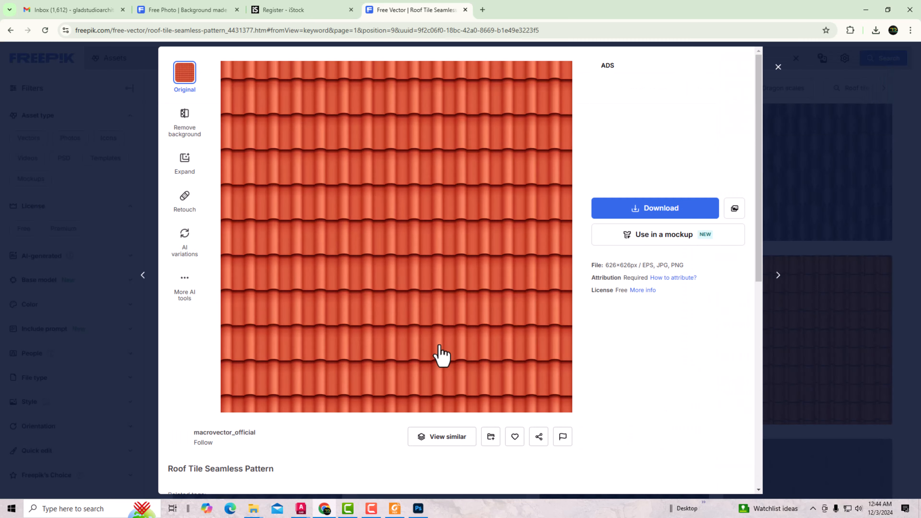
click(625, 213)
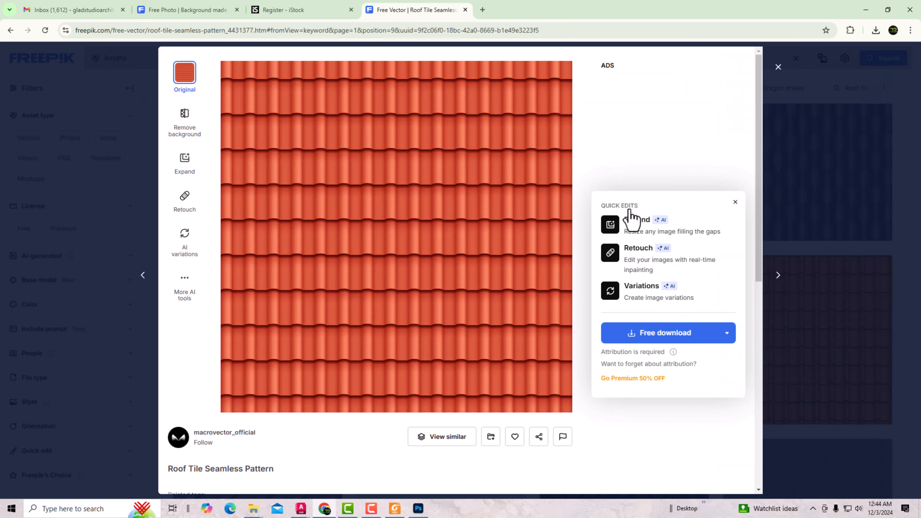
click(649, 336)
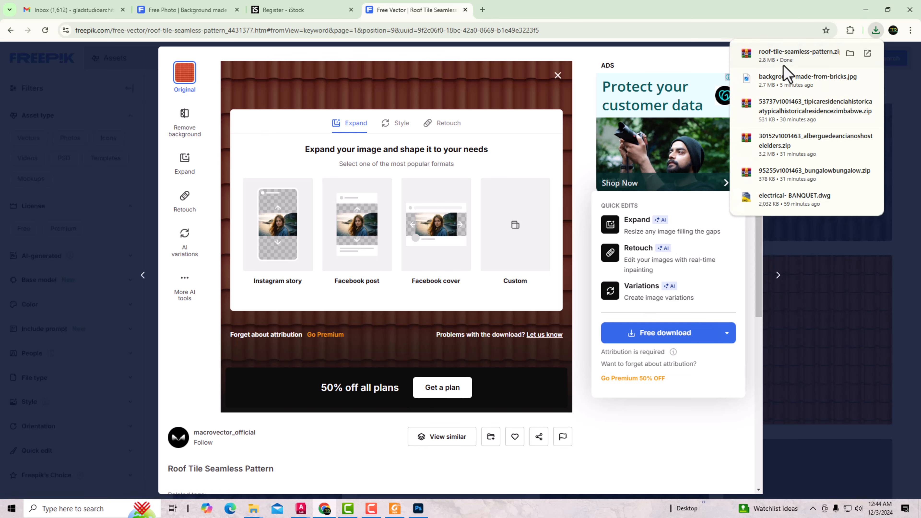
Show the downloaded zip in its folder and create a new folder named "roof material" in Downloads.
click(849, 53)
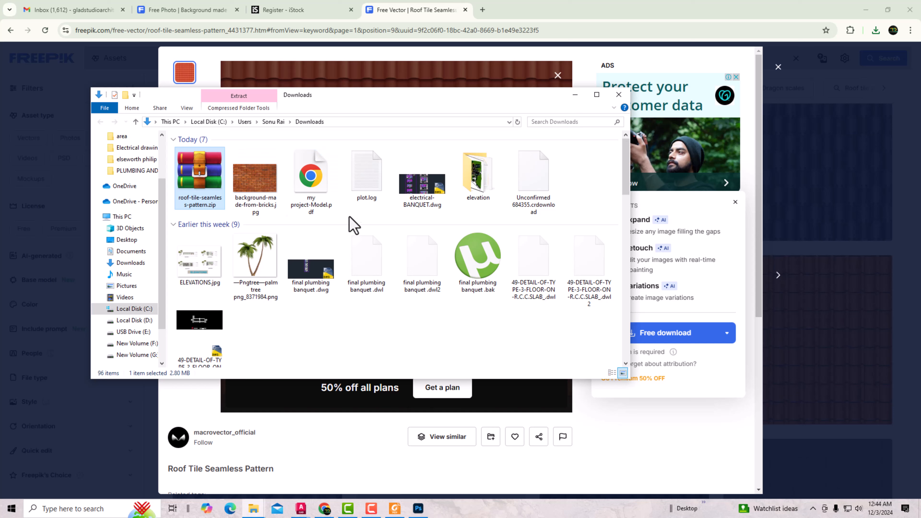
right_click(370, 214)
mouse_move(401, 327)
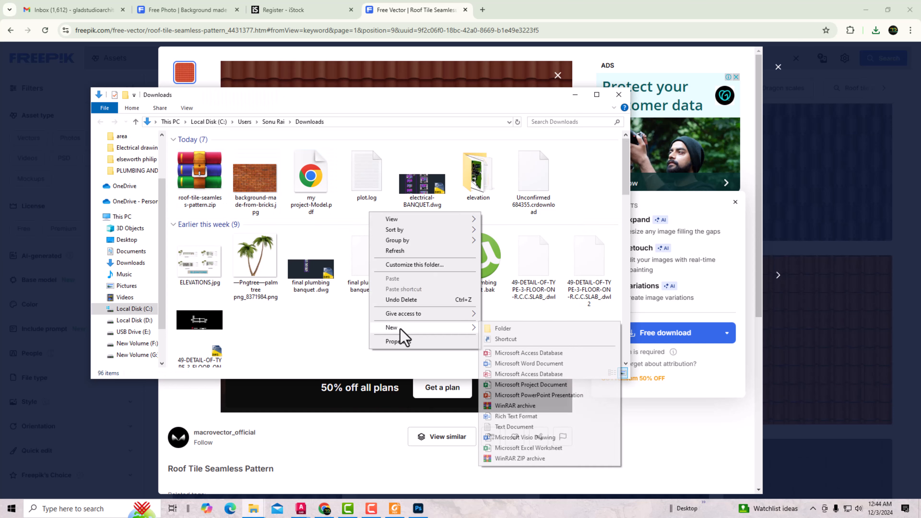
click(492, 328)
text(roof mater)
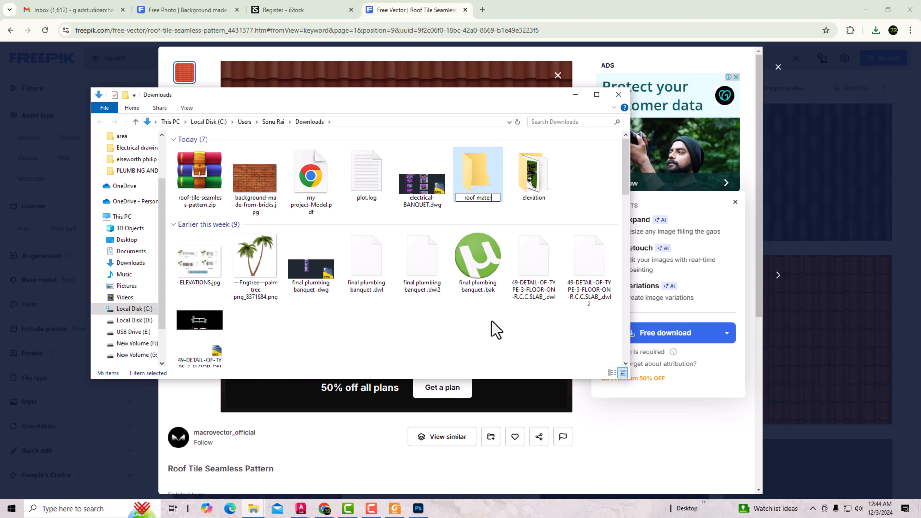
text(ial)
key(Return)
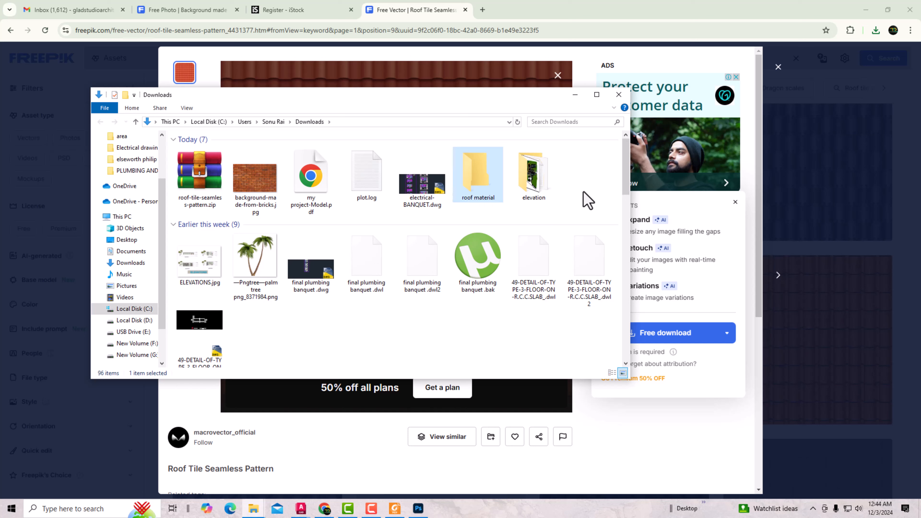
Move roof-tile-seamless-pattern.zip into the "roof material" folder and extract its contents there.
click(214, 189)
drag(210, 185, 478, 192)
double_click(422, 183)
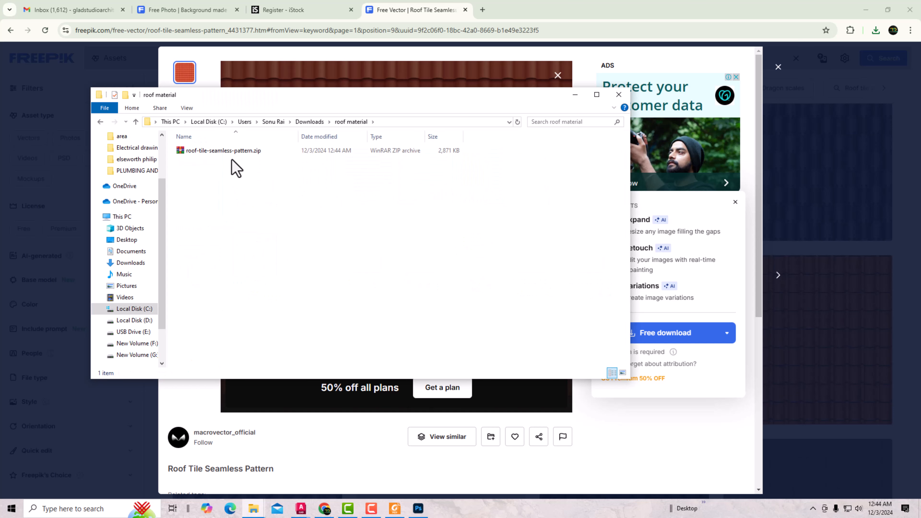
click(221, 151)
right_click(219, 152)
click(248, 208)
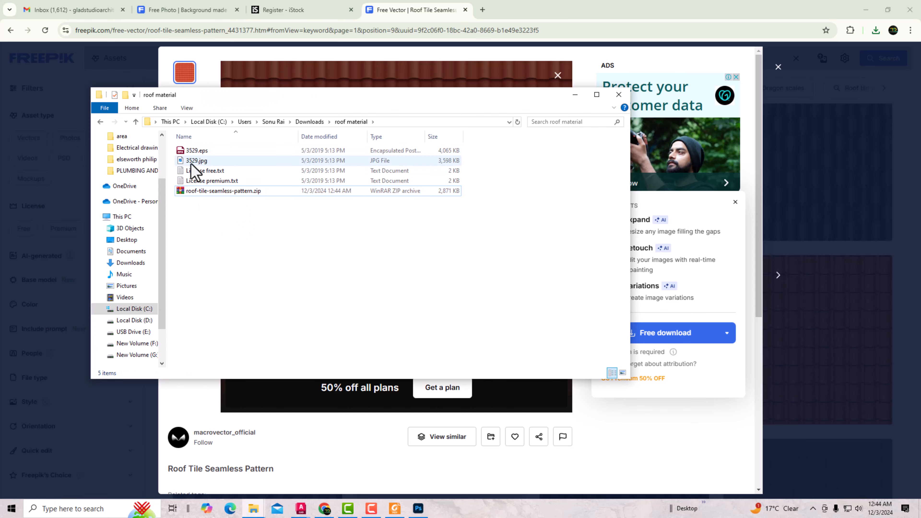
Preview the extracted 3529.jpg tile image, close the preview, and open the file in Photoshop.
click(191, 163)
double_click(191, 163)
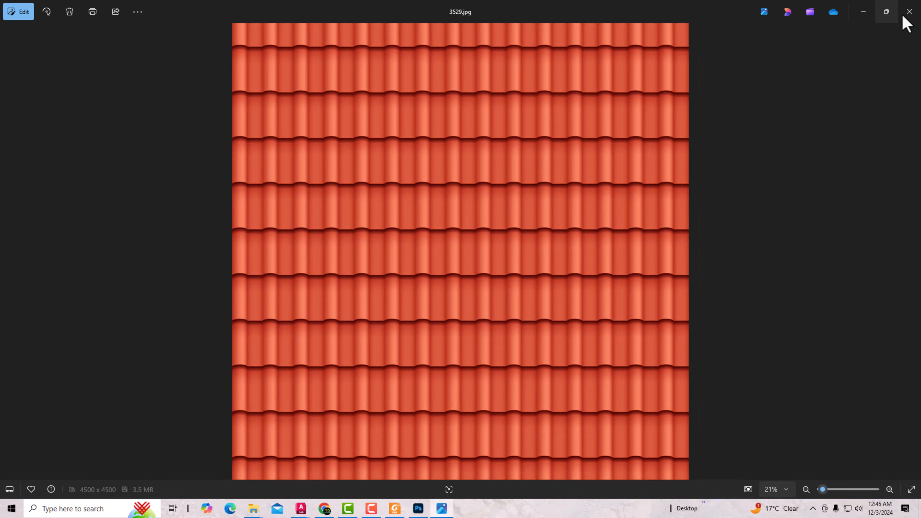
click(910, 10)
right_click(195, 162)
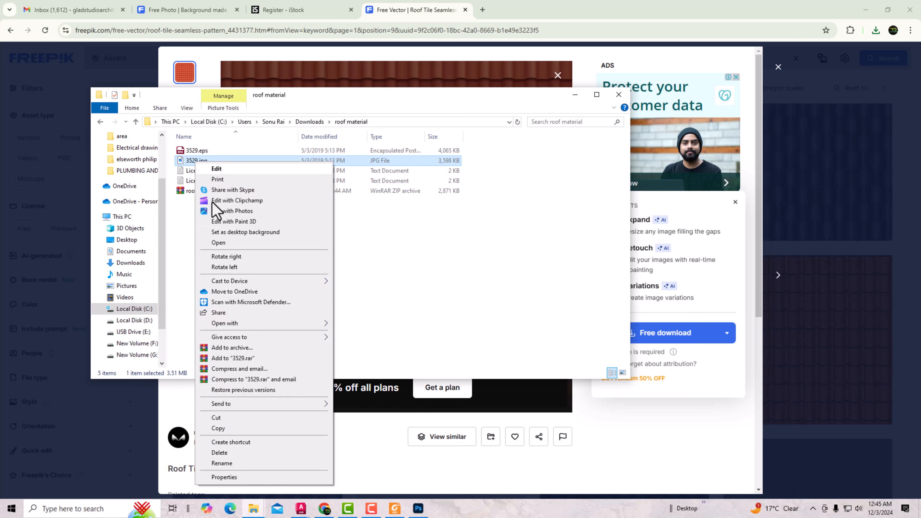
mouse_move(242, 324)
click(371, 325)
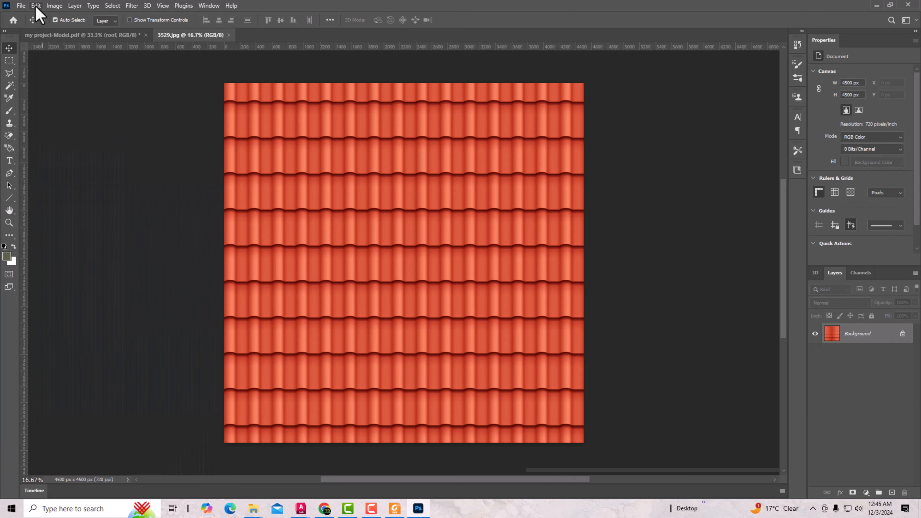
Define the tile image as a pattern named 3529.jpg and close the image document.
click(36, 6)
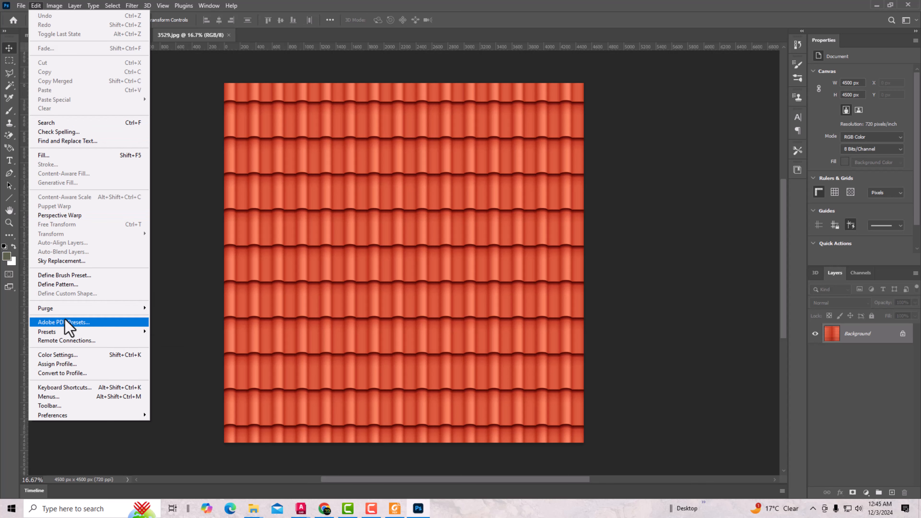
click(61, 285)
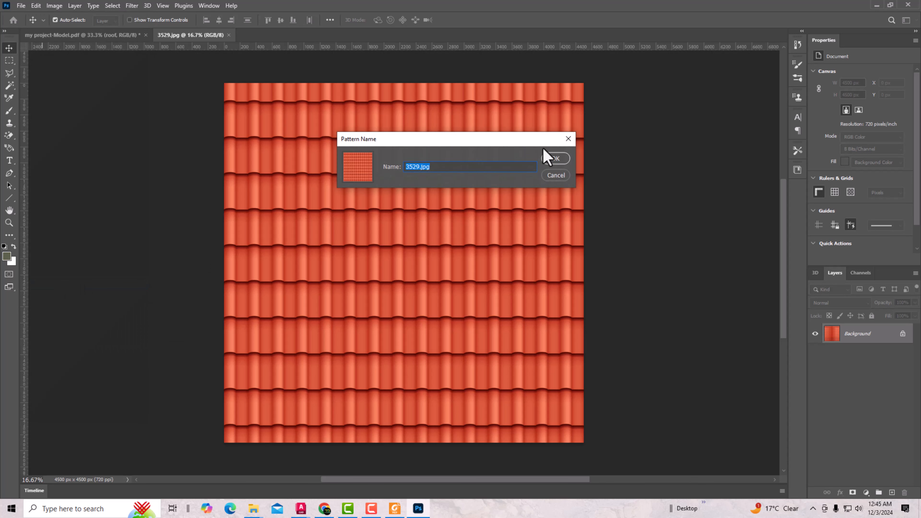
click(548, 158)
click(229, 35)
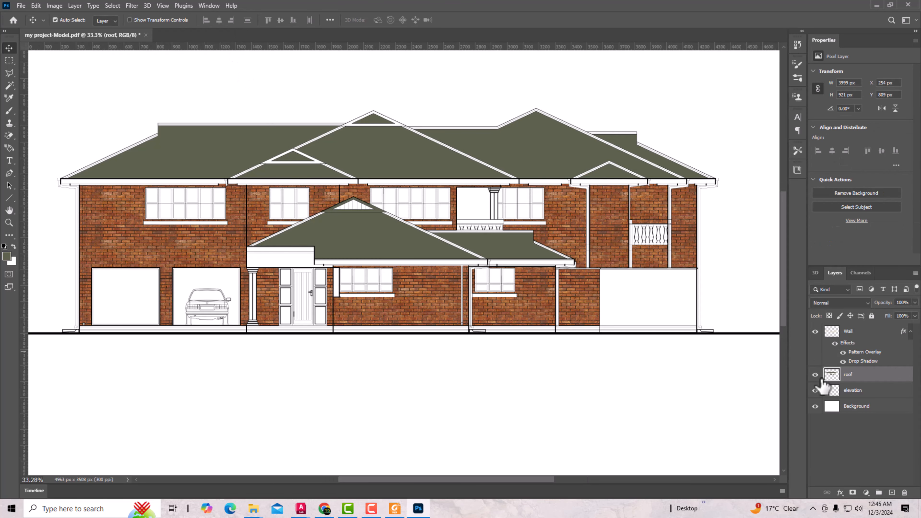
Apply a Pattern Overlay layer style with the red roof tile pattern to the roof layer.
double_click(830, 378)
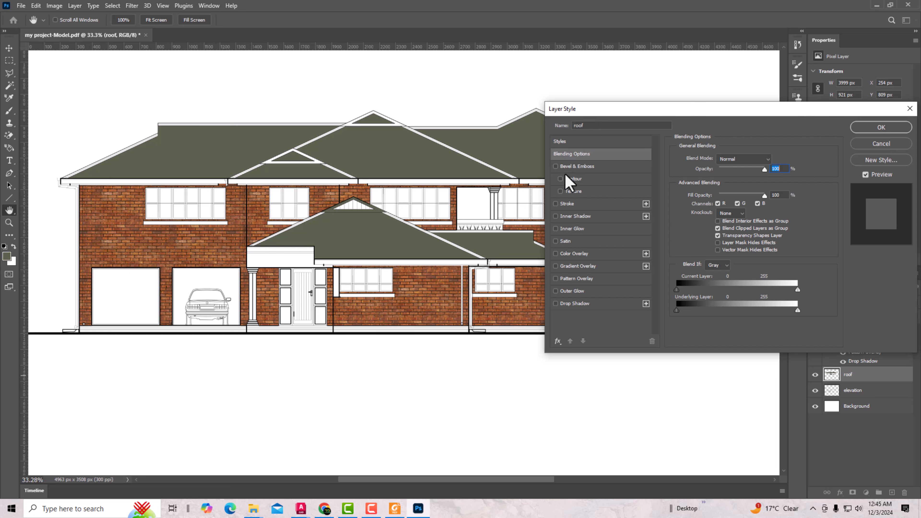
click(559, 280)
click(571, 279)
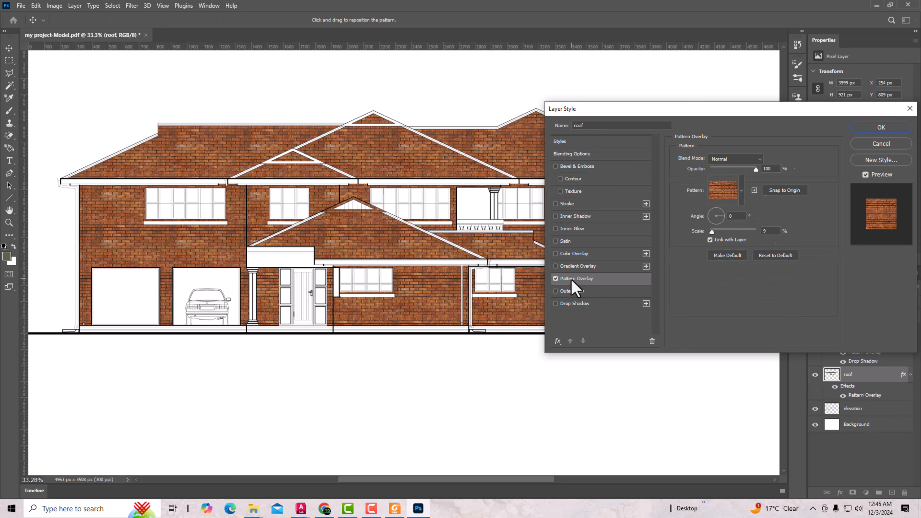
click(742, 190)
click(753, 279)
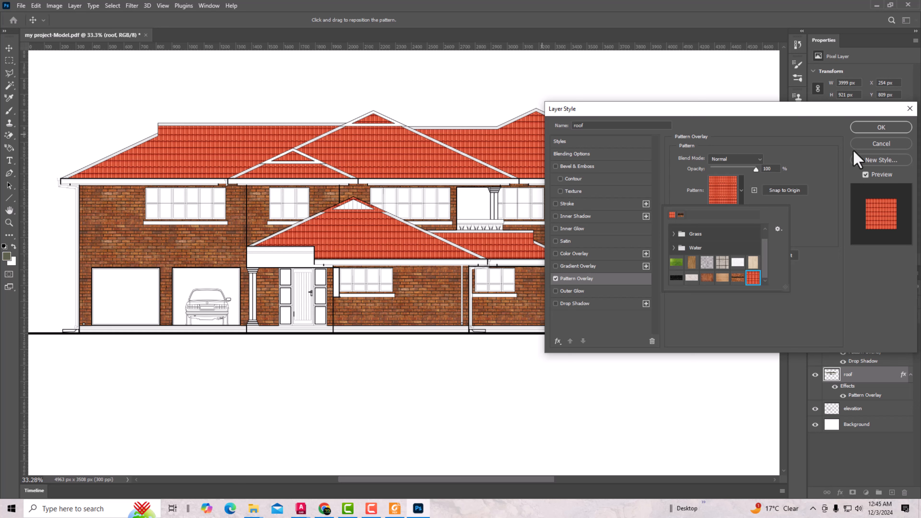
click(872, 127)
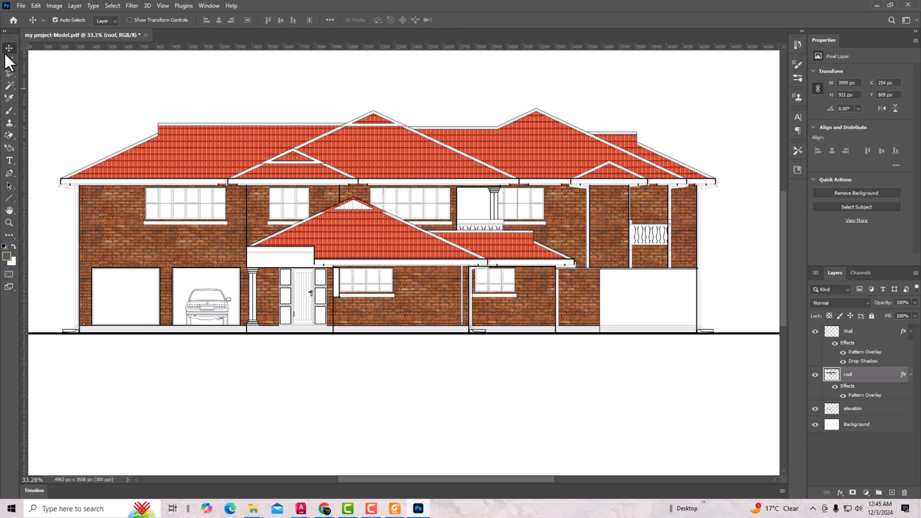
scroll(97, 156, up, 3)
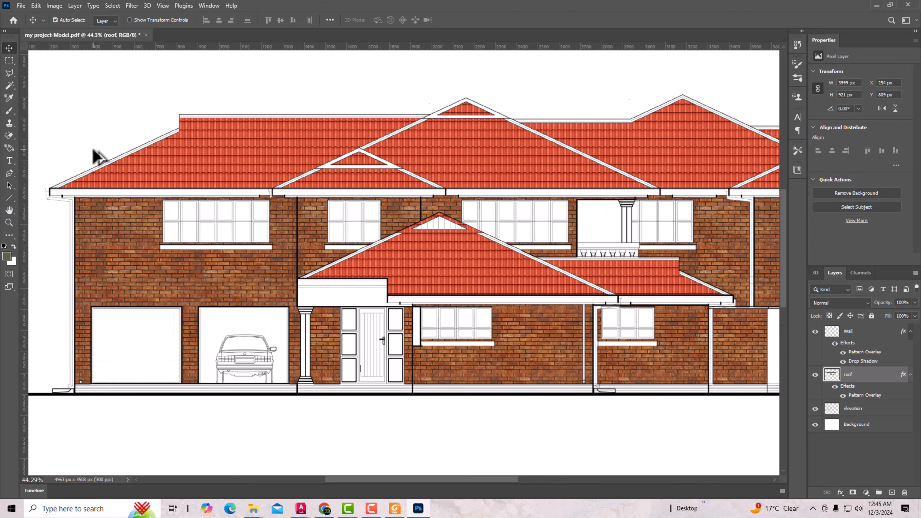
scroll(406, 152, down, 3)
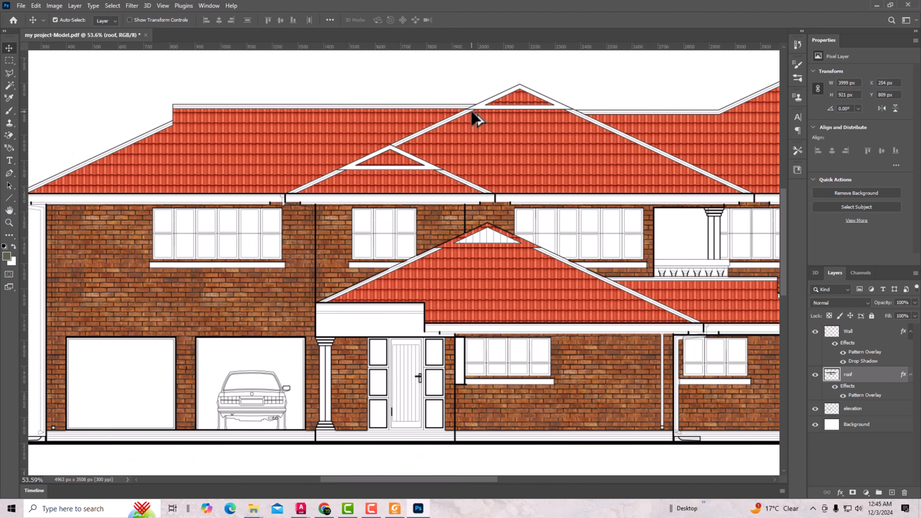
scroll(306, 133, down, 2)
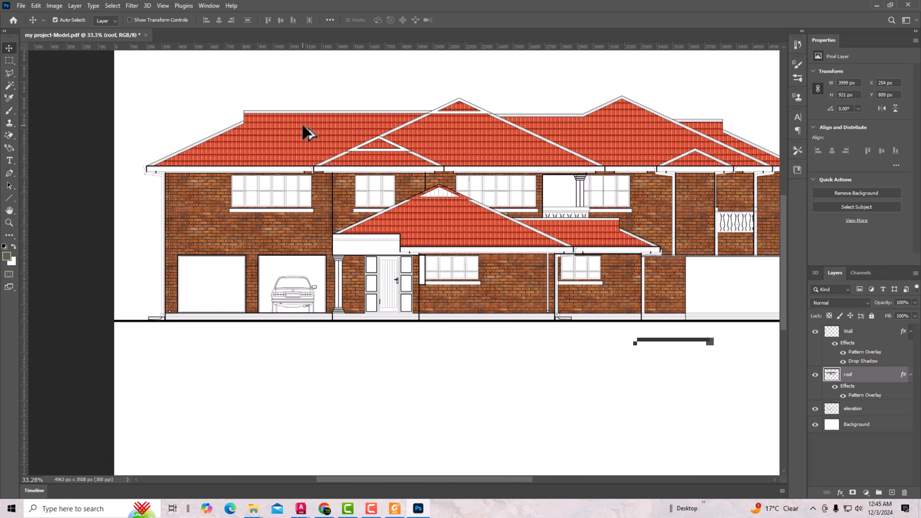
scroll(304, 126, down, 1)
scroll(723, 139, up, 2)
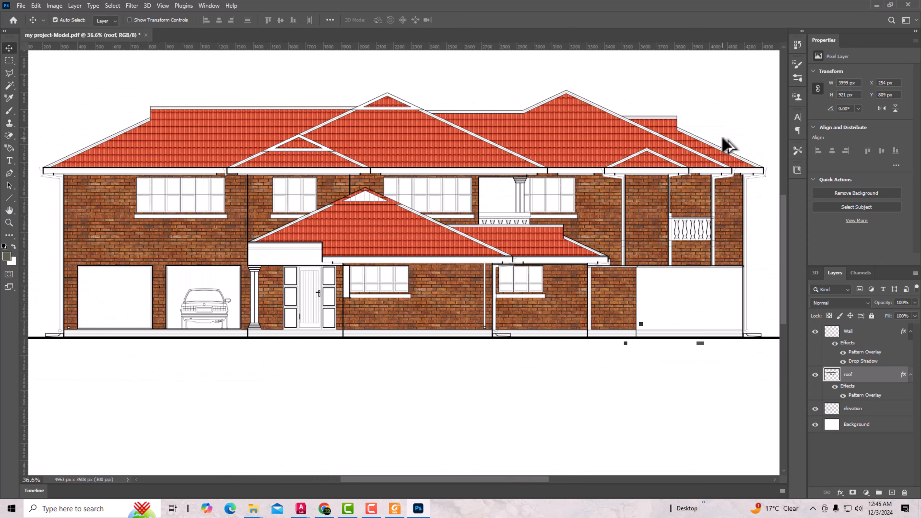
On the elevation layer, select the white fascia boards and sloping roof edge strips with the Magic Wand, including the small right-hand gable's trim.
click(855, 411)
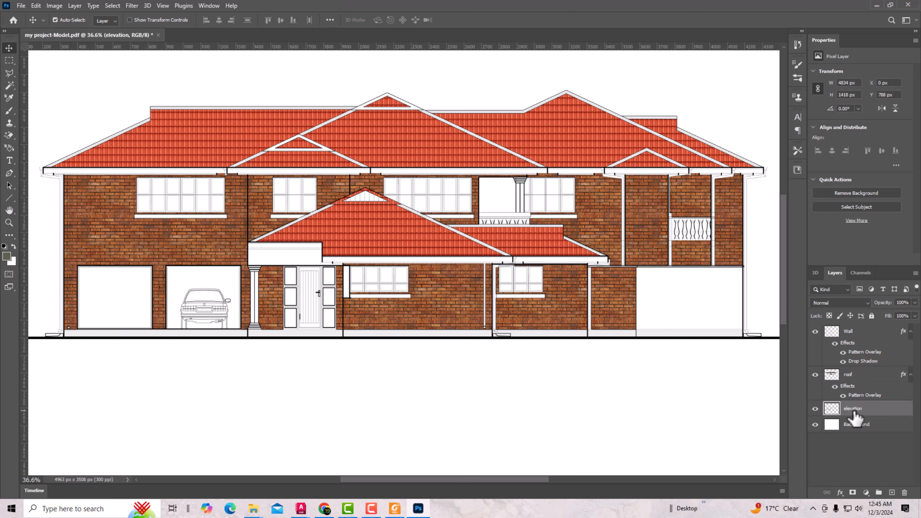
click(9, 86)
alt+scroll(75, 156, up, 5)
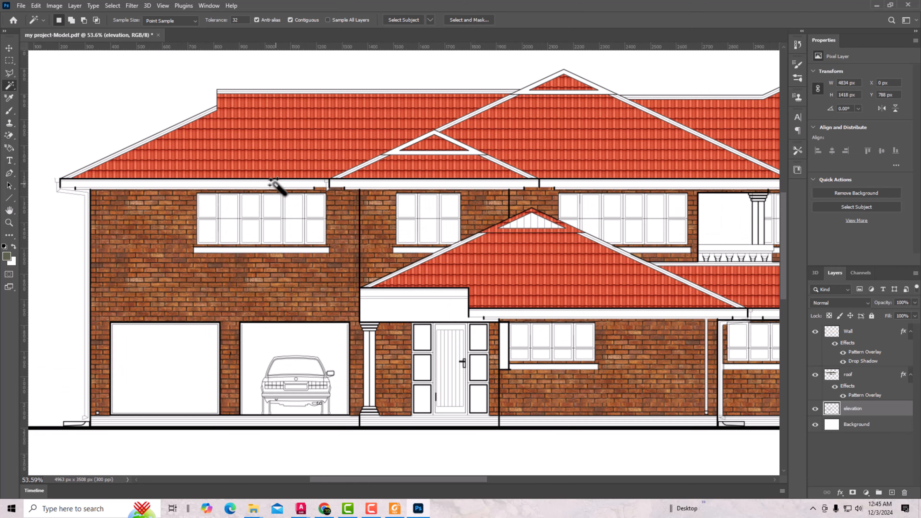
click(272, 185)
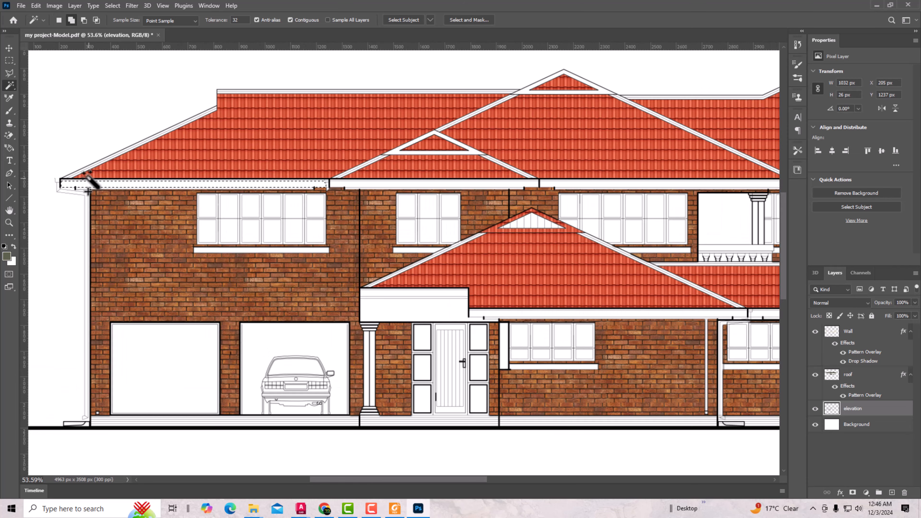
alt+scroll(74, 167, up, 10)
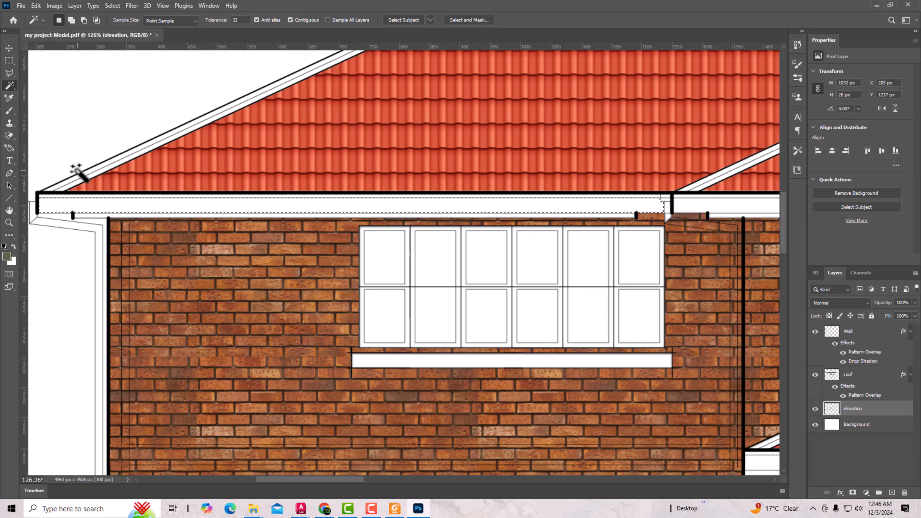
shift+click(78, 180)
shift+click(74, 184)
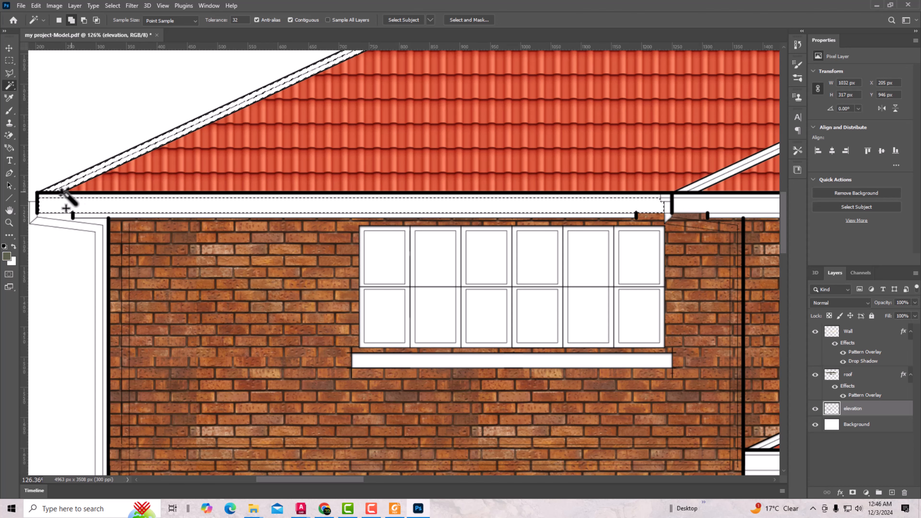
alt+scroll(174, 236, up, 4)
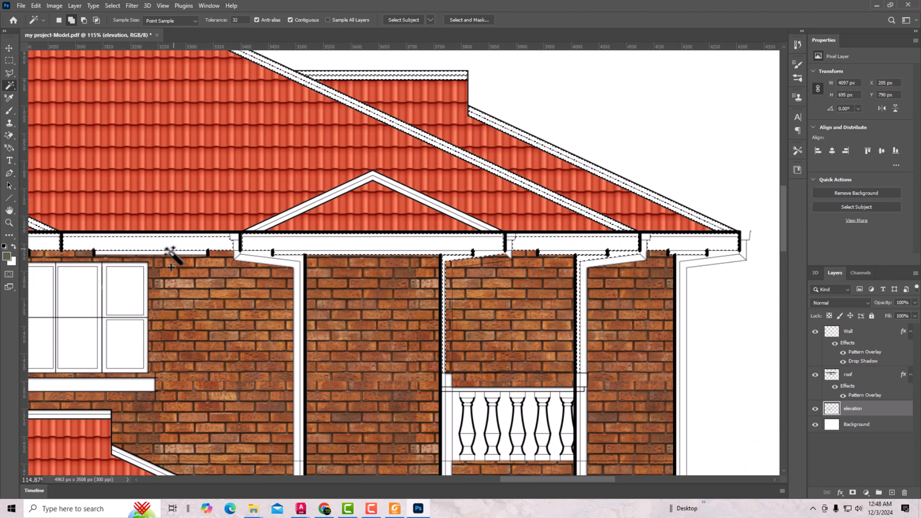
shift+click(292, 210)
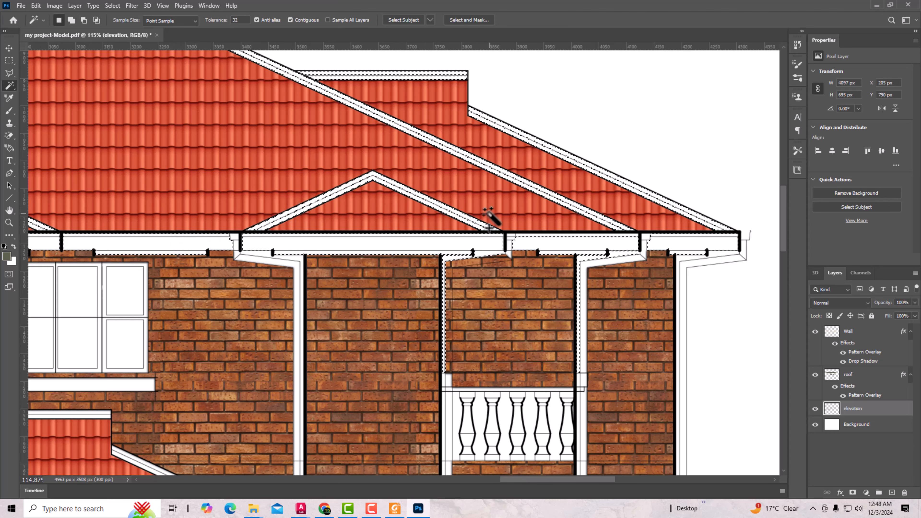
Add a new layer directly above the elevation layer, keeping the fascia and roof trim selection active.
alt+scroll(511, 214, down, 6)
alt+scroll(512, 209, down, 4)
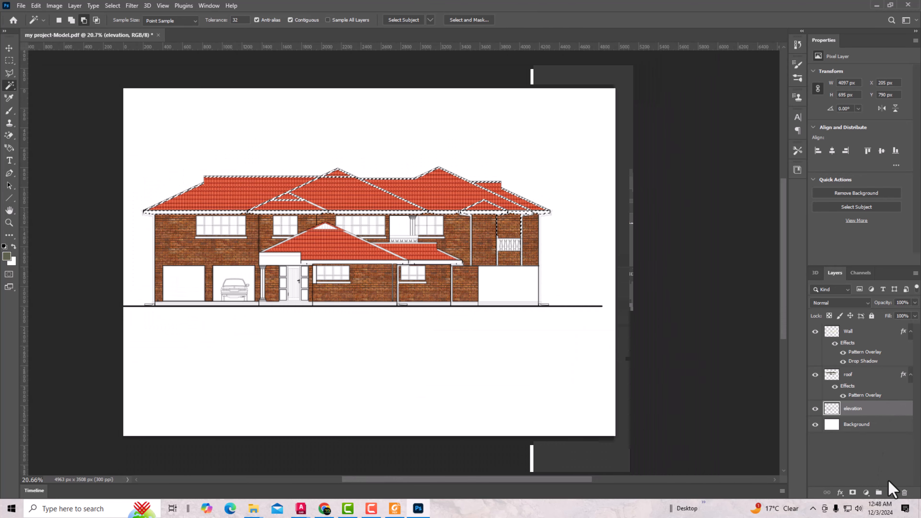
click(892, 493)
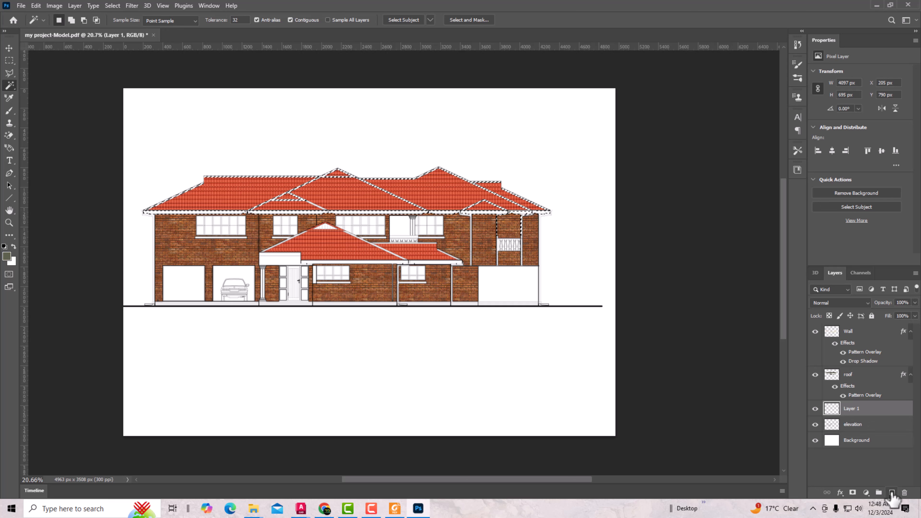
Rename the new layer above the elevation layer as rafters.
click(854, 408)
text(rafters)
click(887, 409)
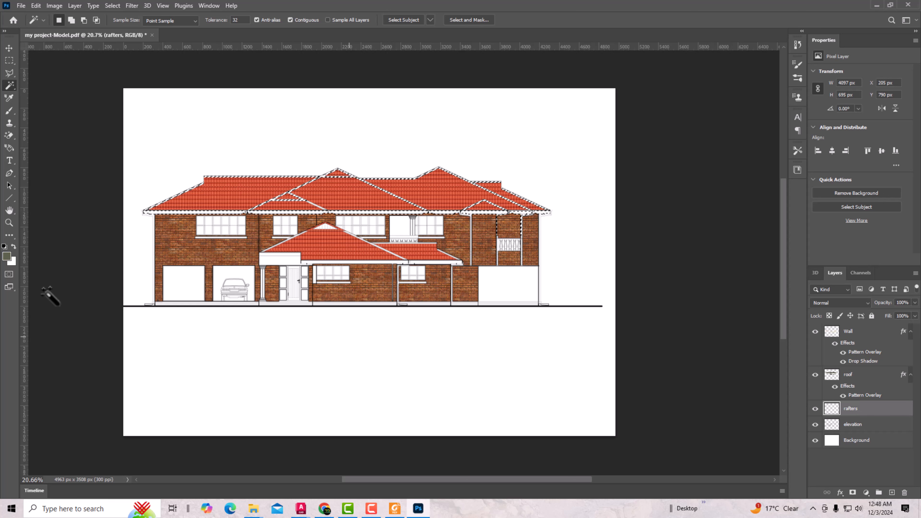
Set the foreground colour to an orange-brown for the fascia and roof trim.
click(7, 259)
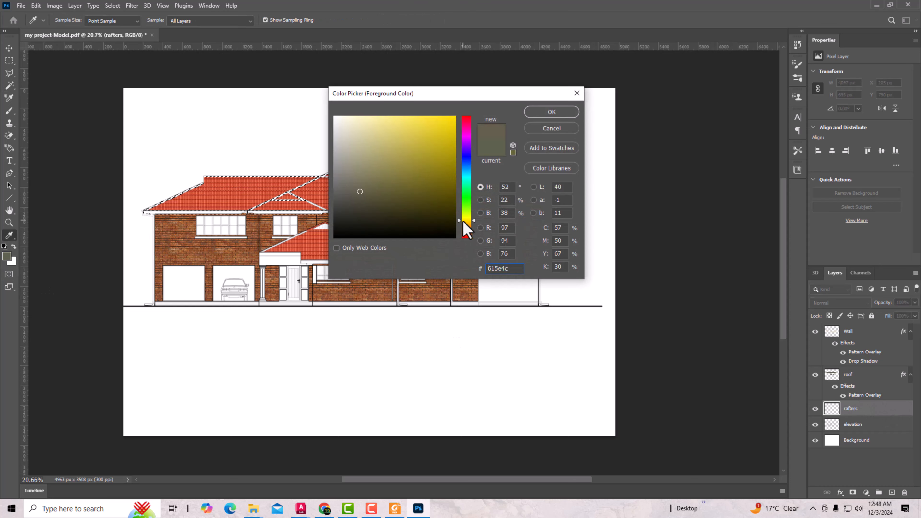
drag(442, 217, 409, 182)
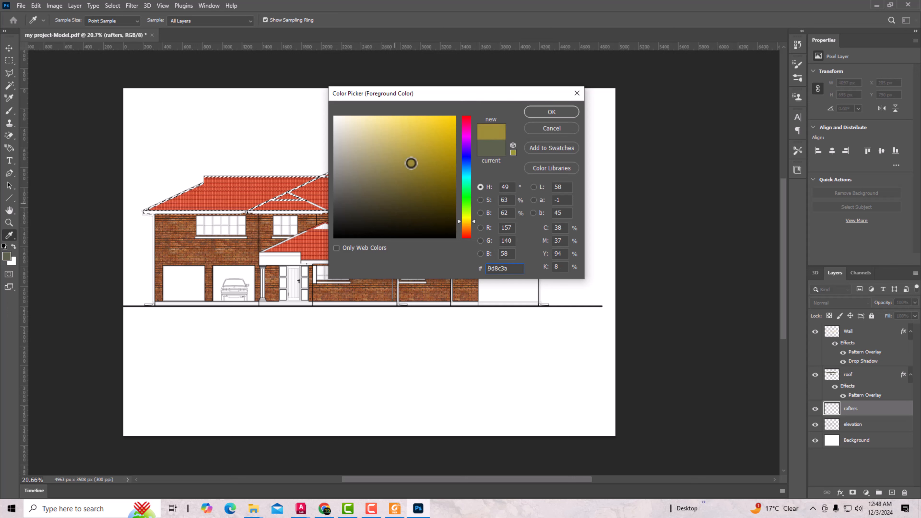
click(466, 228)
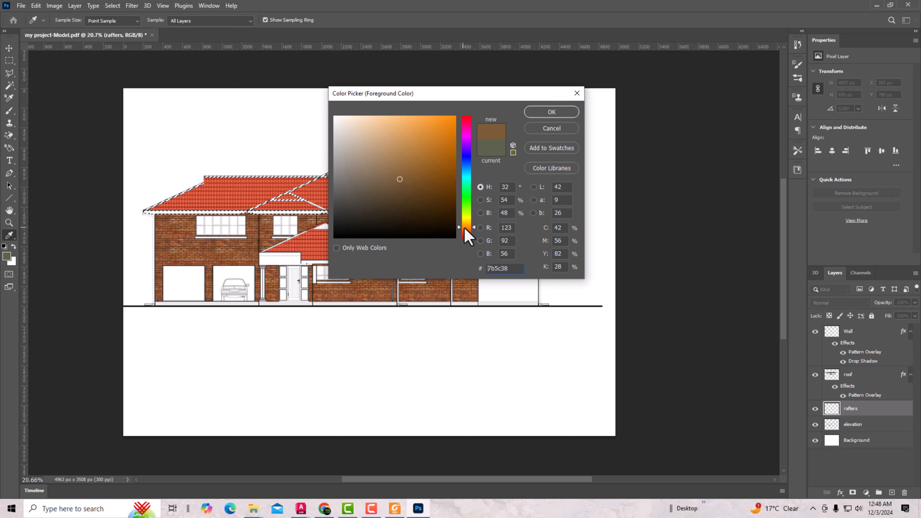
click(430, 213)
click(465, 232)
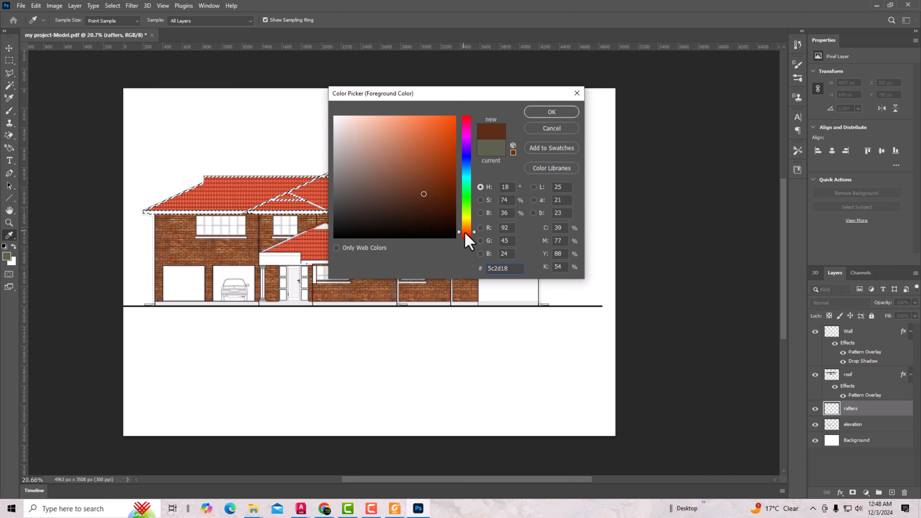
drag(466, 233, 465, 231)
mouse_move(438, 202)
mouse_down()
mouse_move(429, 166)
mouse_move(412, 146)
mouse_move(428, 151)
mouse_up()
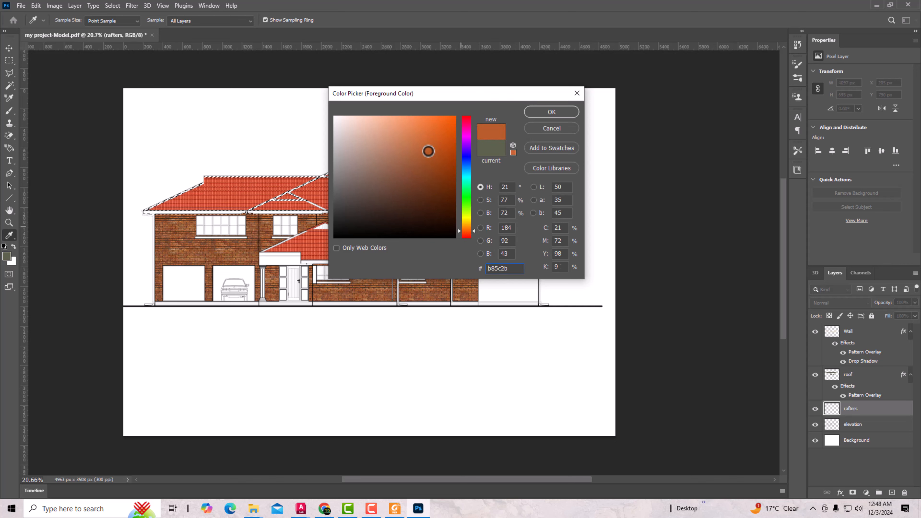
click(552, 112)
Fill the selected fascia and roof trim with the foreground colour, deselect, and merge the rafters layer into the elevation layer.
key(w)
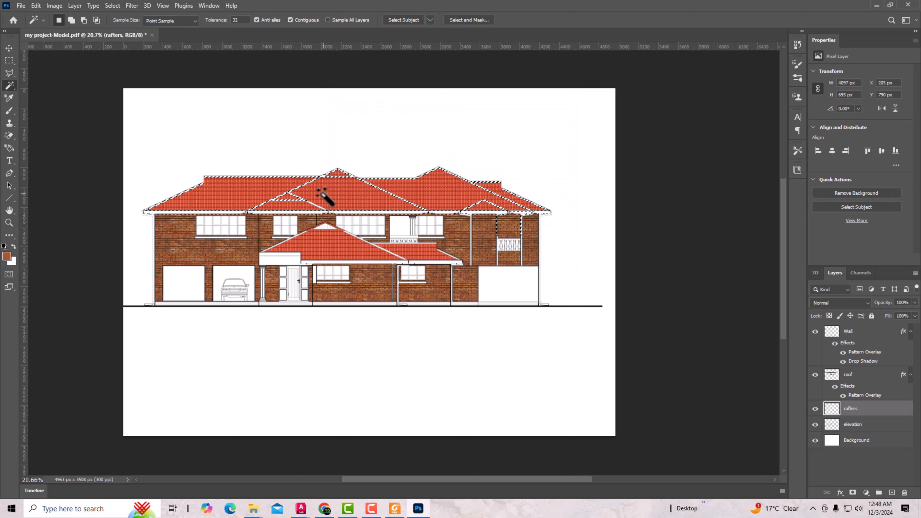
key(g)
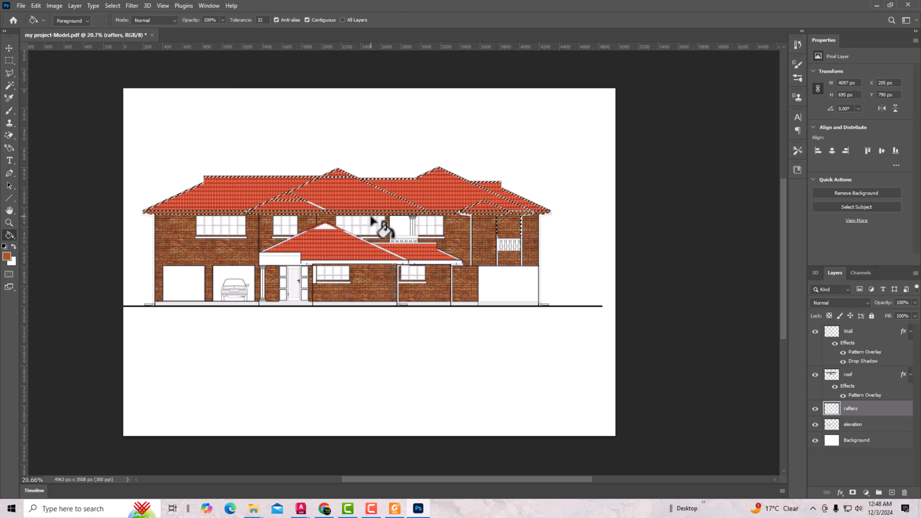
key(ctrl+d)
key(ctrl+e)
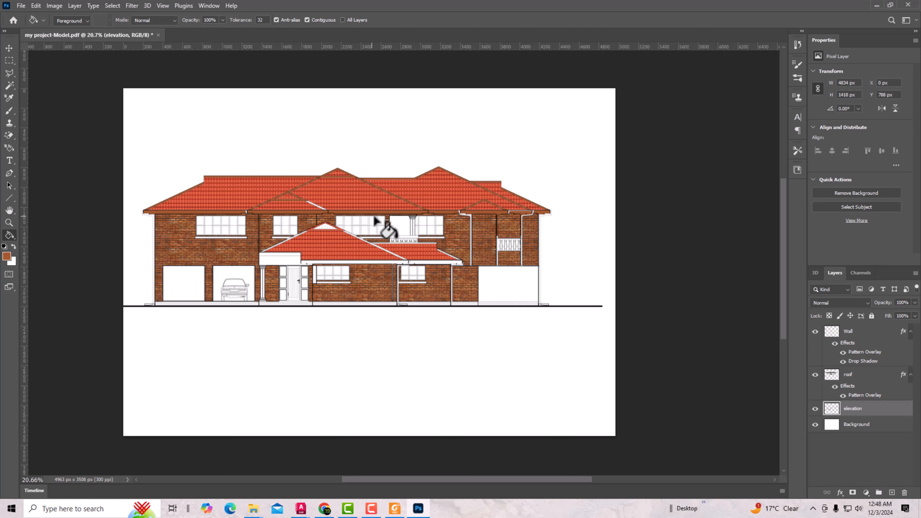
Select the unfilled white sloping roof strip beside the small upper gable with the Magic Wand on the elevation layer.
scroll(490, 236, down, 1)
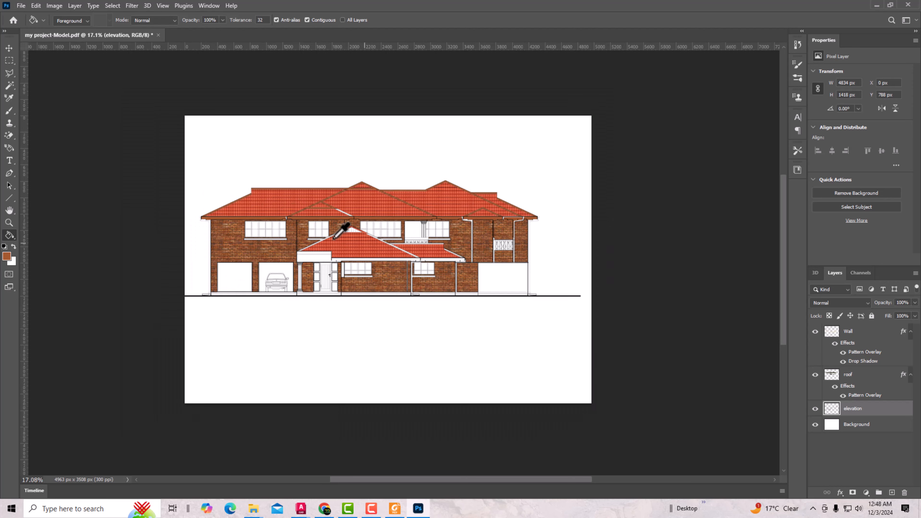
scroll(316, 251, up, 2)
scroll(319, 248, up, 3)
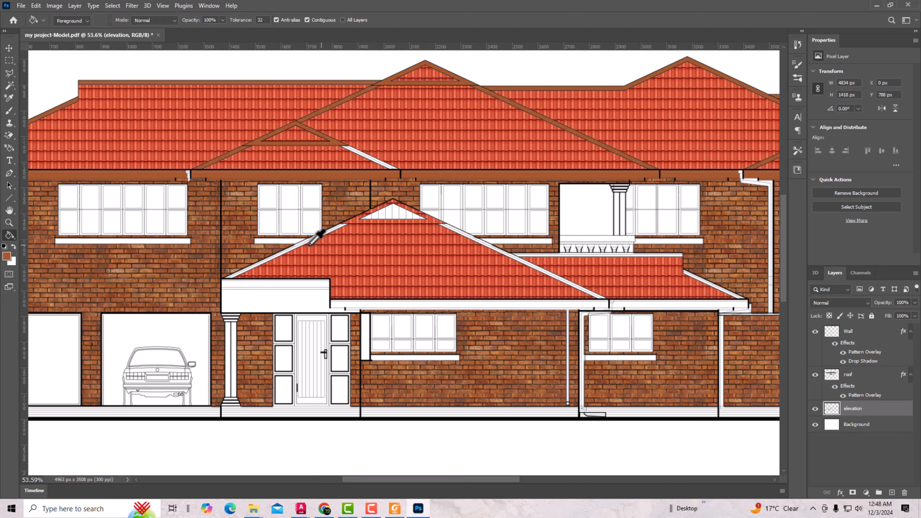
scroll(304, 236, down, 2)
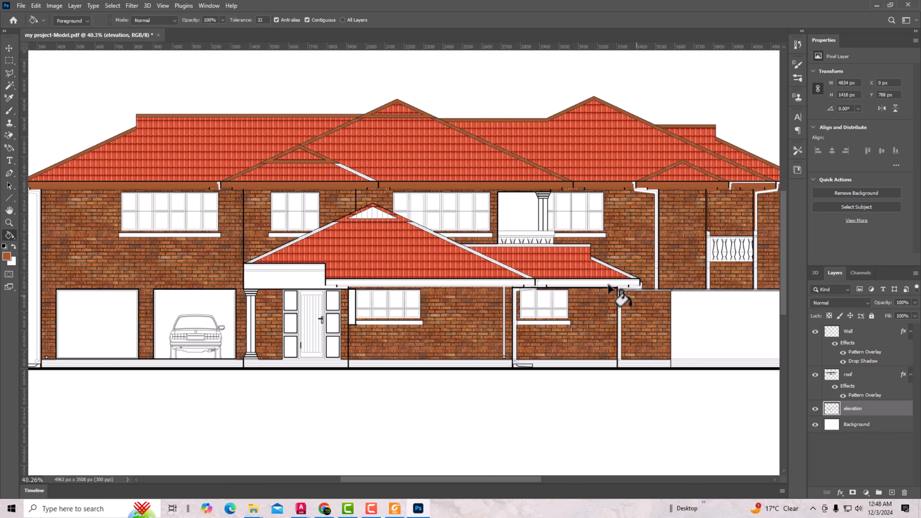
click(7, 86)
scroll(347, 188, up, 6)
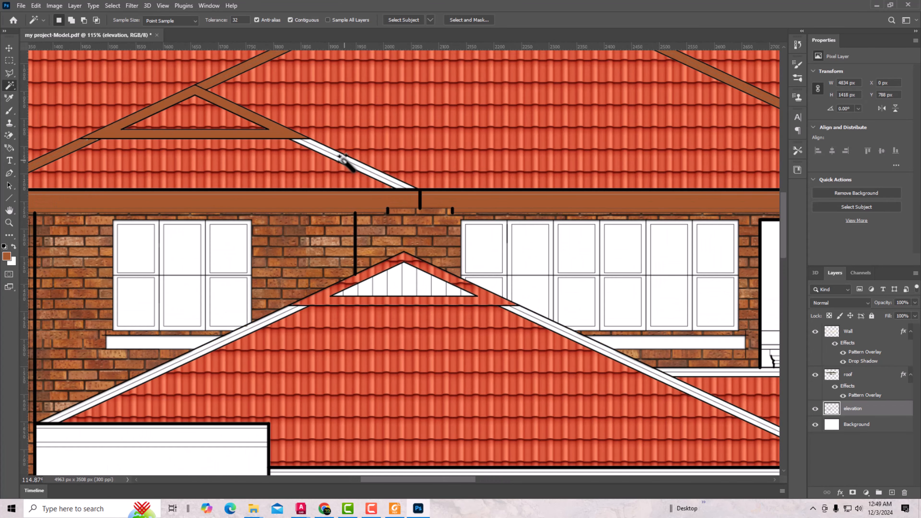
shift+click(340, 156)
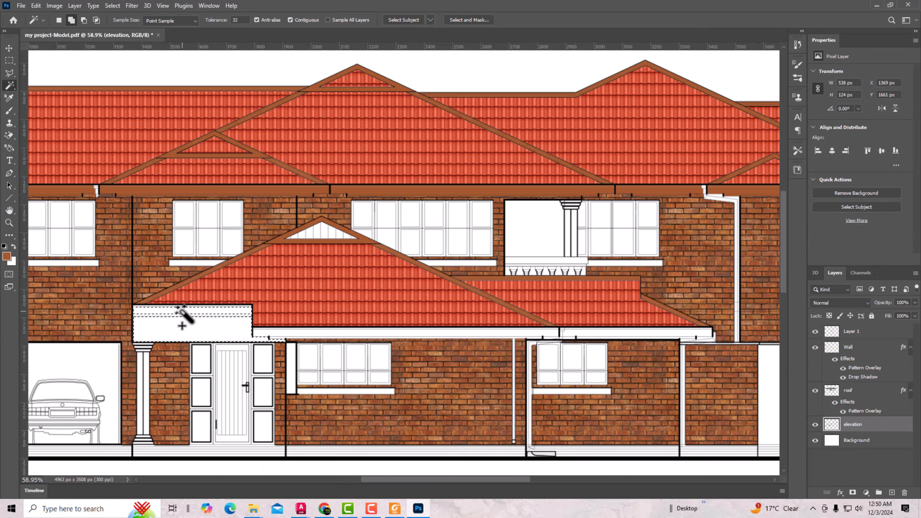
Add the white porch fascia panel and the lower roof's long fascia boards to the Magic Wand selection.
click(185, 314)
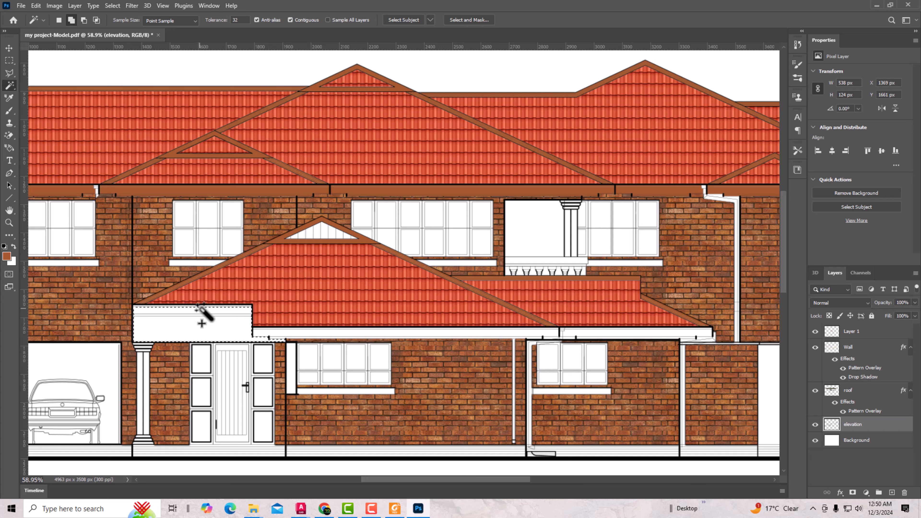
click(272, 334)
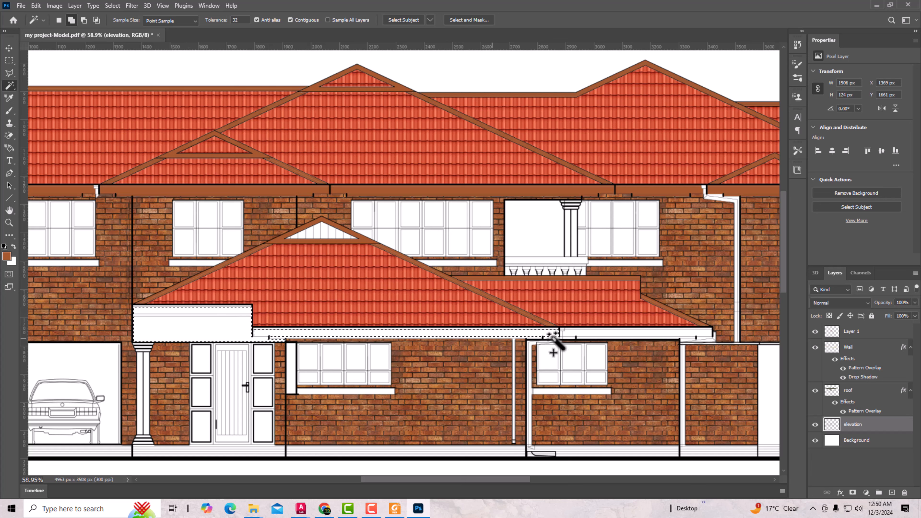
click(561, 329)
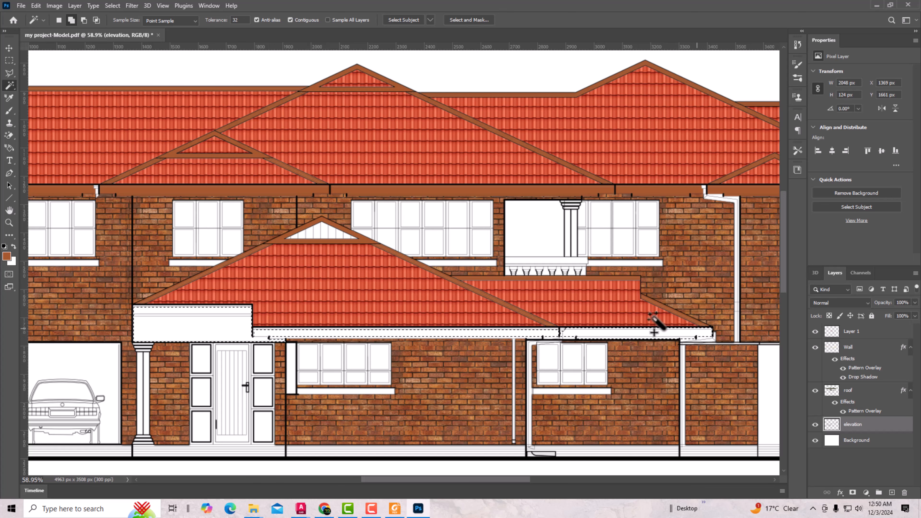
scroll(340, 274, down, 1)
scroll(366, 315, up, 1)
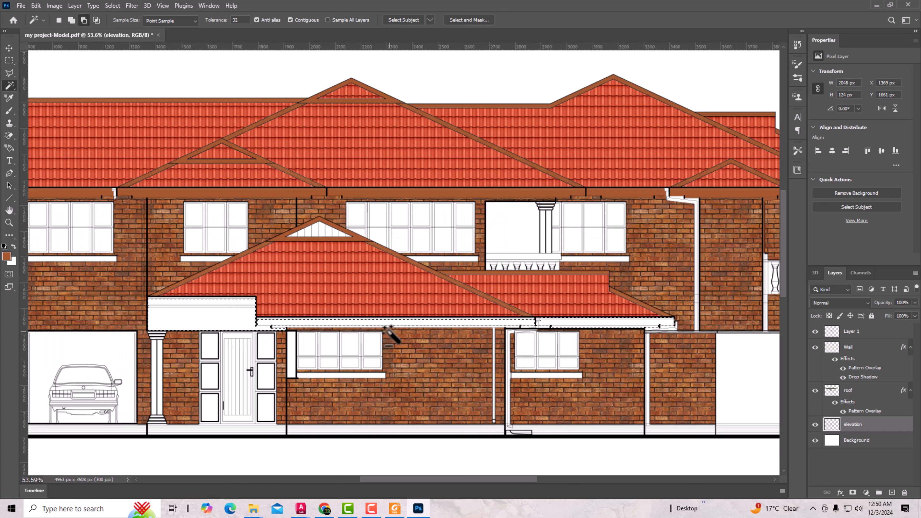
scroll(390, 335, up, 1)
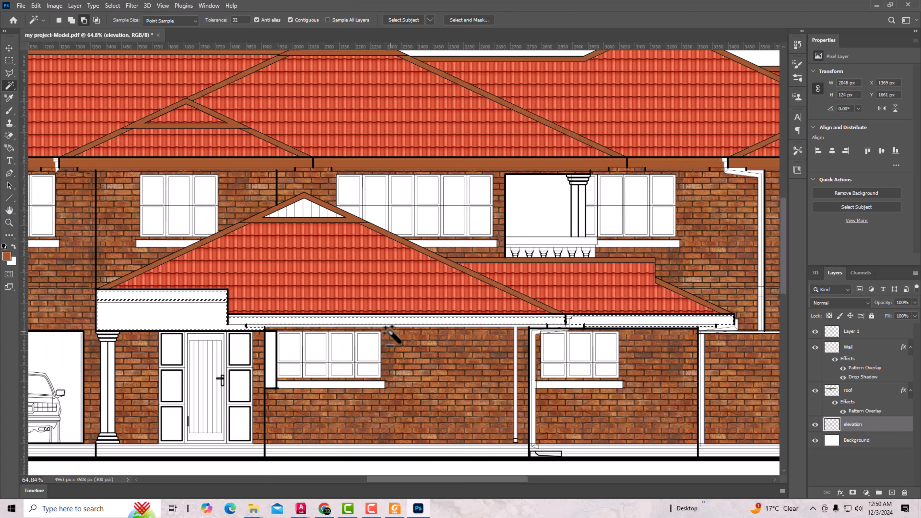
Fill the selected porch and lower roof fascia with the orange-brown foreground colour on Layer 1.
click(851, 332)
key(g)
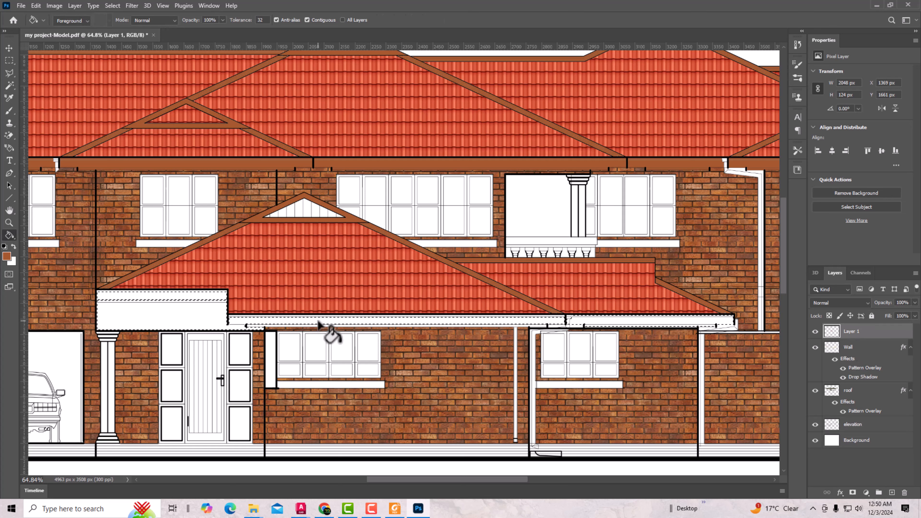
click(318, 322)
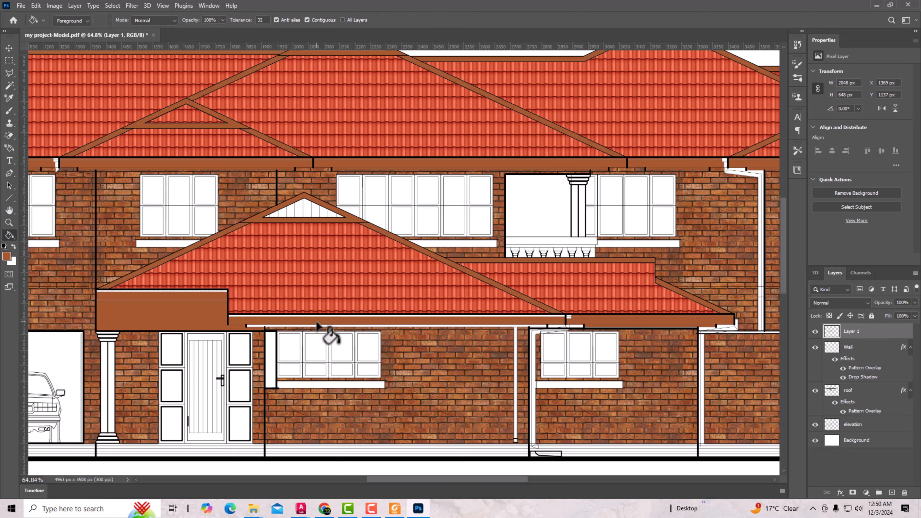
On the elevation layer, select the white downspouts running from the eaves down the walls with the Magic Wand.
scroll(342, 269, down, 3)
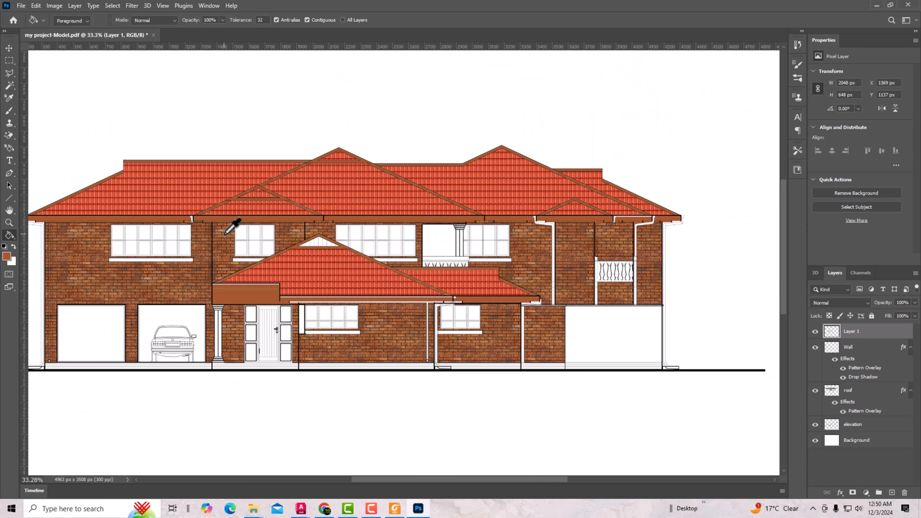
scroll(232, 225, up, 3)
scroll(196, 210, down, 1)
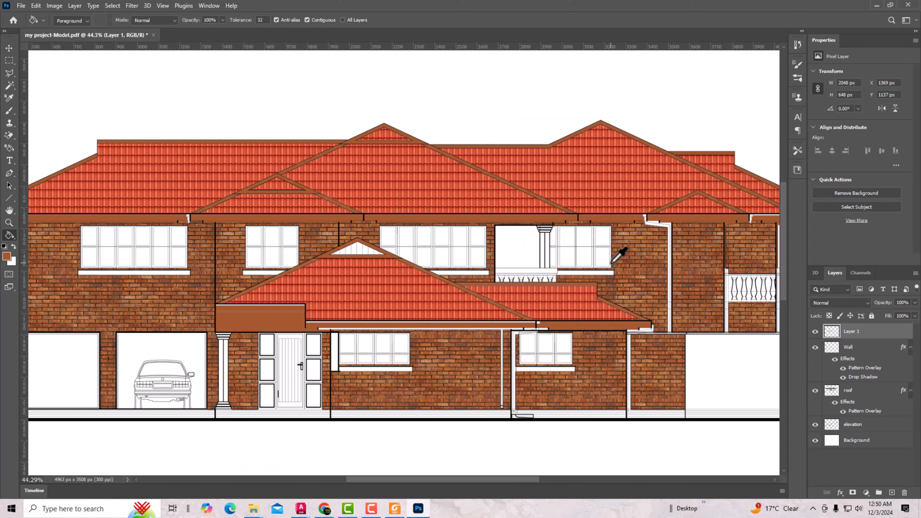
scroll(672, 235, up, 4)
scroll(446, 217, down, 4)
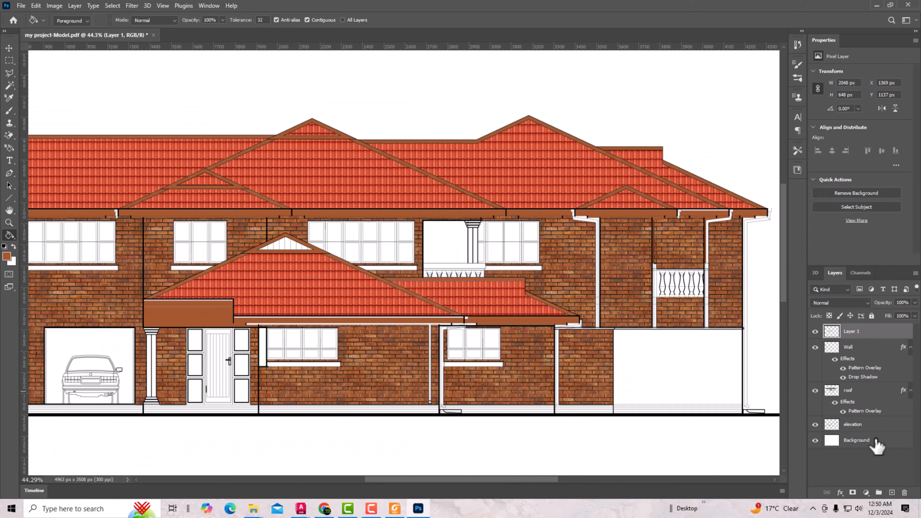
click(858, 425)
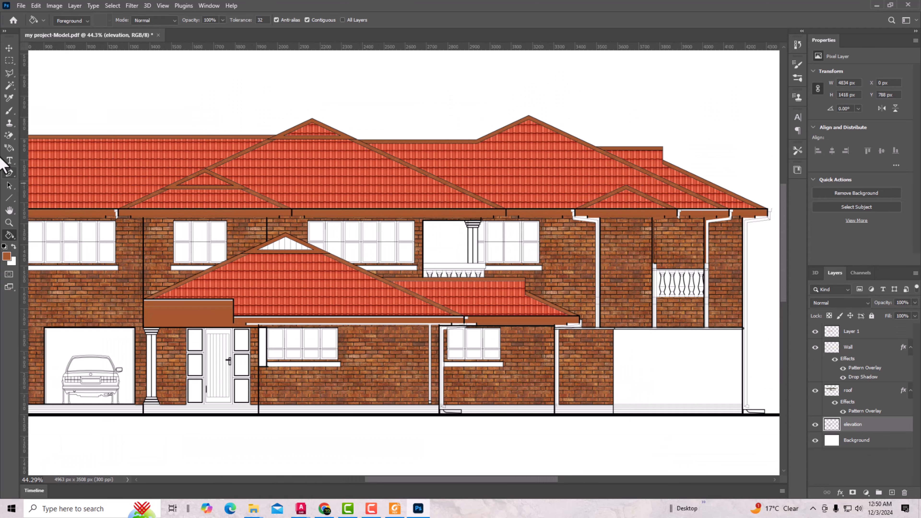
click(10, 85)
scroll(742, 220, up, 5)
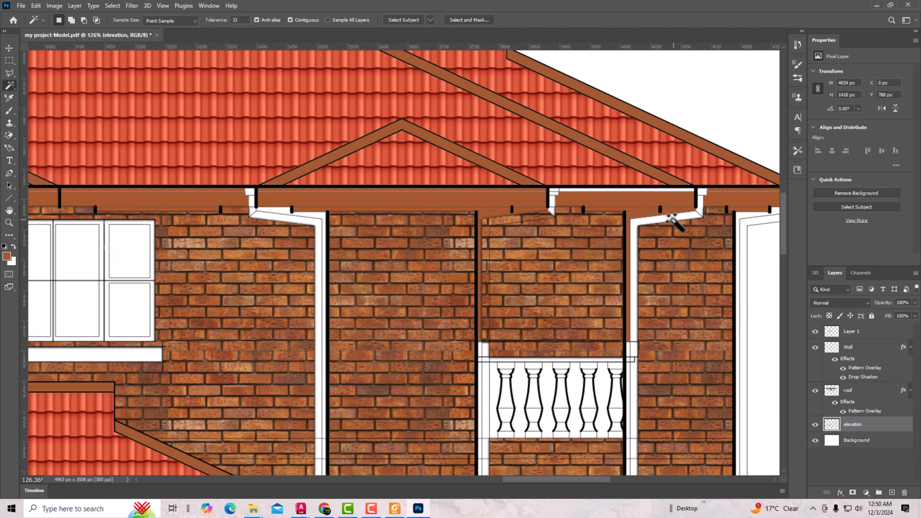
click(675, 220)
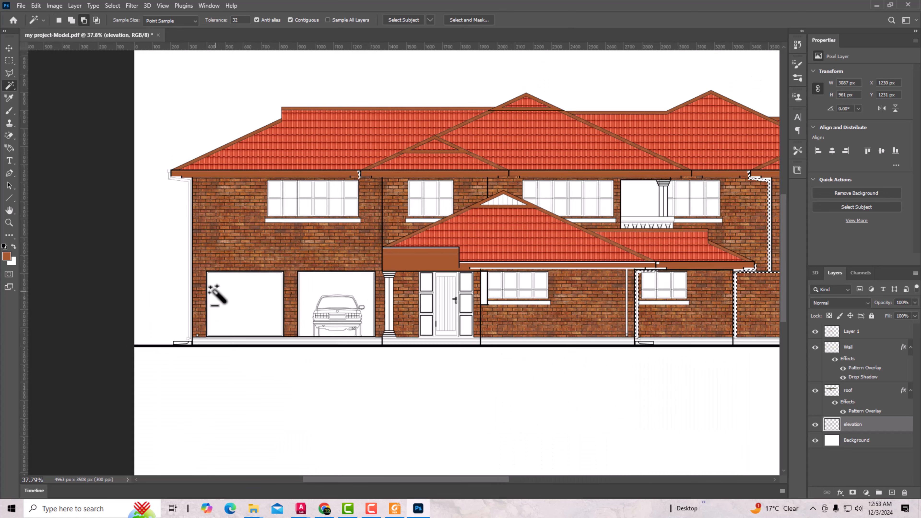
Add a new layer directly above the elevation layer and name it downsp[outs.
scroll(212, 294, down, 3)
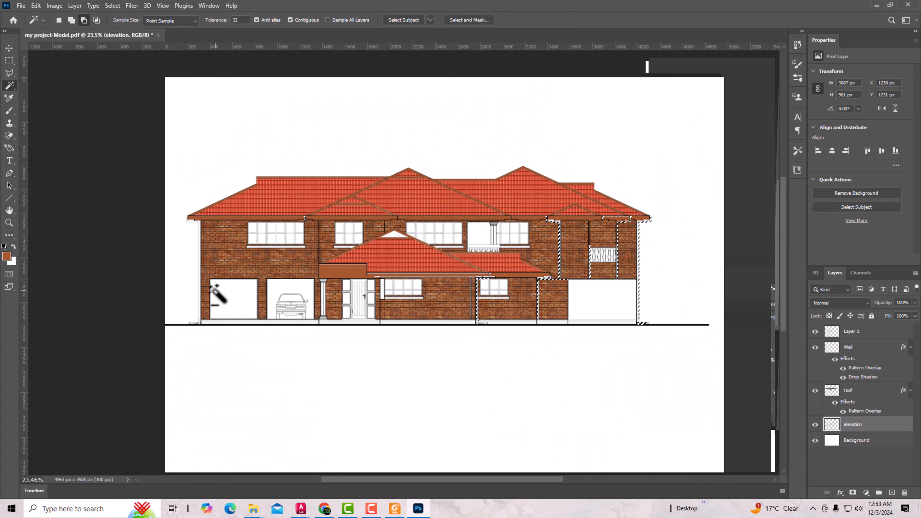
click(892, 494)
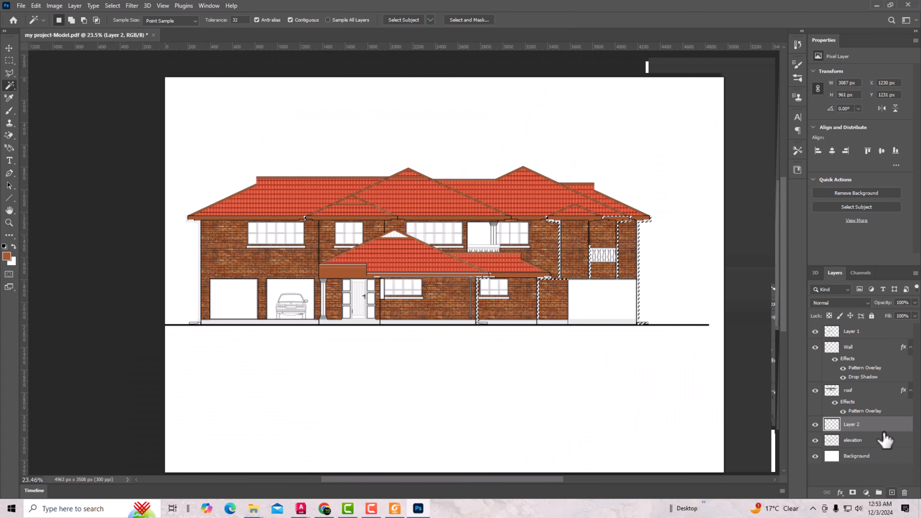
double_click(855, 425)
text(dow)
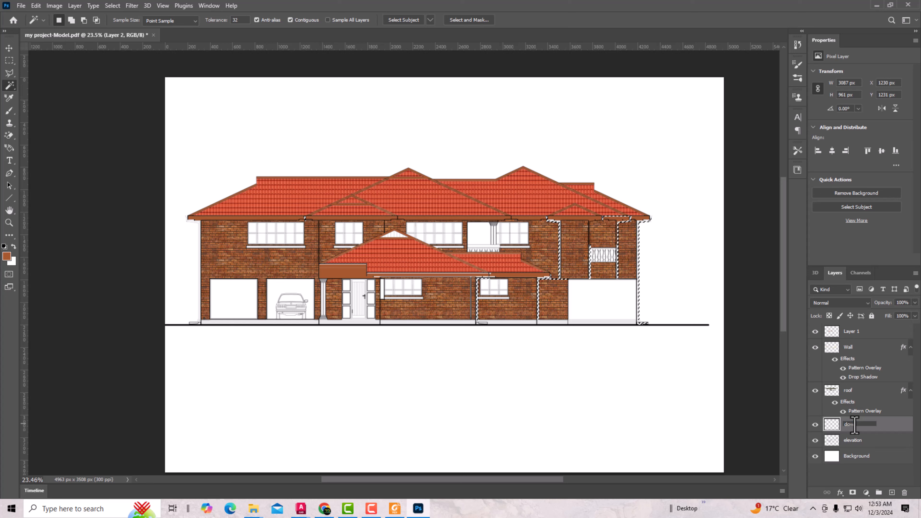
text(n spouts)
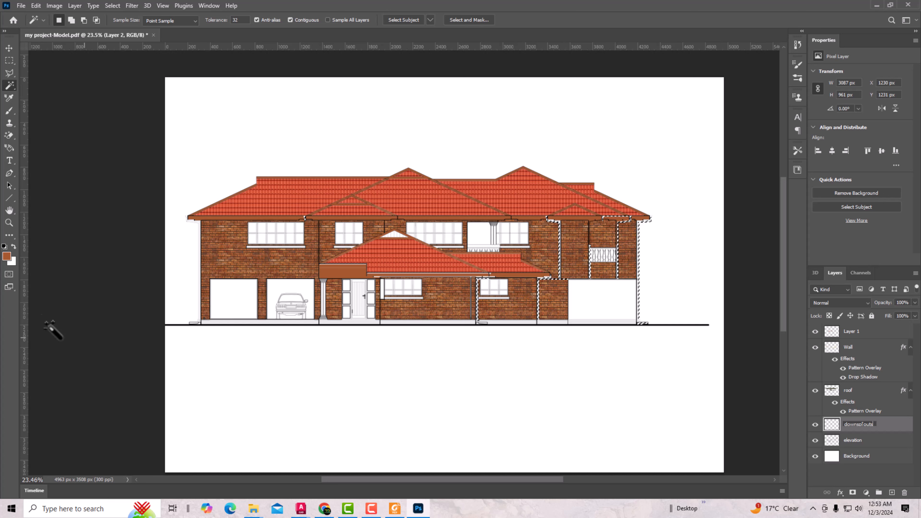
Edit the foreground colour for the downspouts, shifting its hue towards green.
click(7, 255)
drag(466, 229, 466, 201)
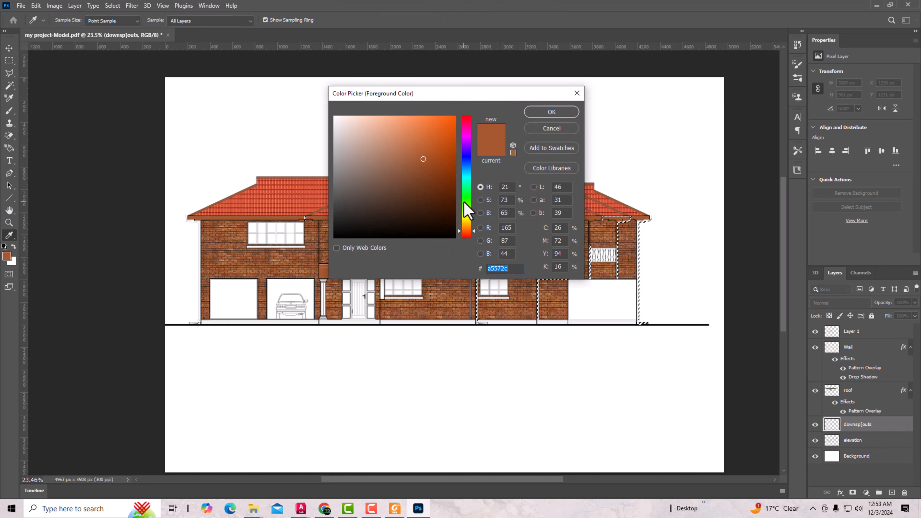
Fill the selected downspouts on the downspouts layer with dark green #273823 using the Paint Bucket, then deselect.
drag(401, 199, 380, 213)
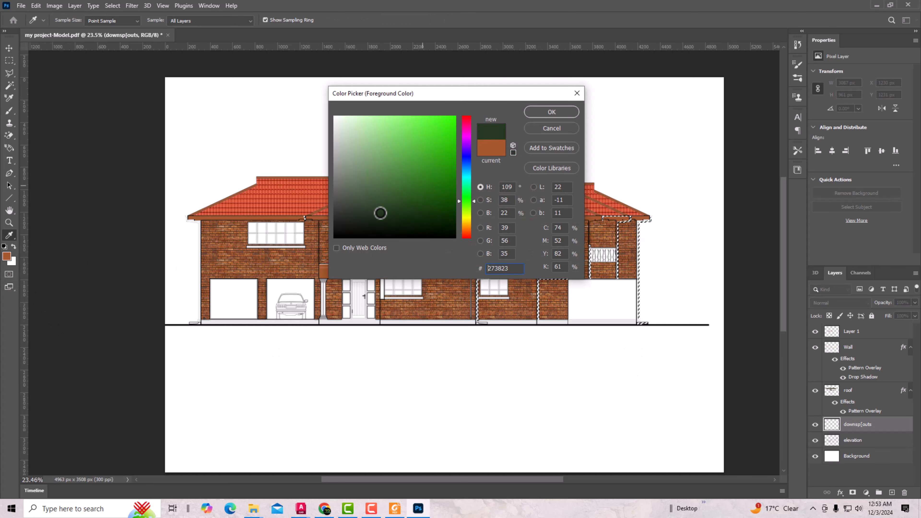
click(552, 112)
key(w)
alt+scroll(619, 254, up, 3)
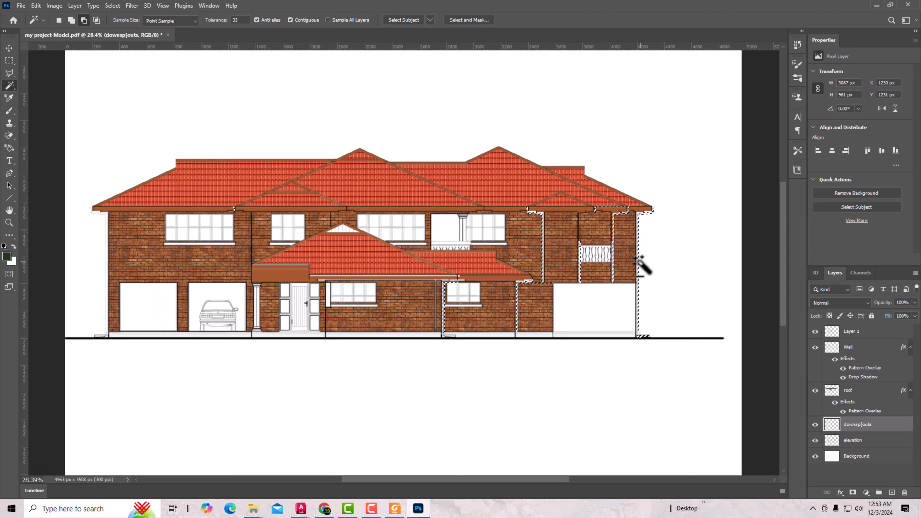
key(g)
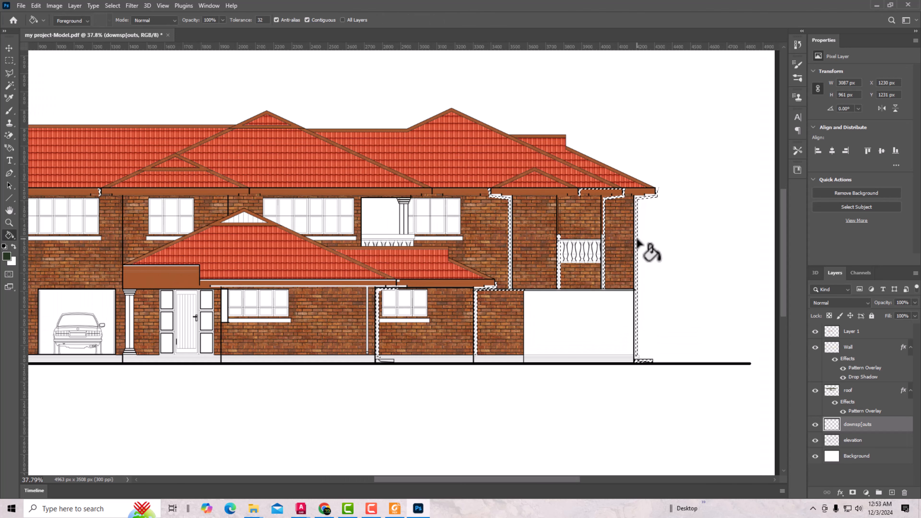
click(636, 241)
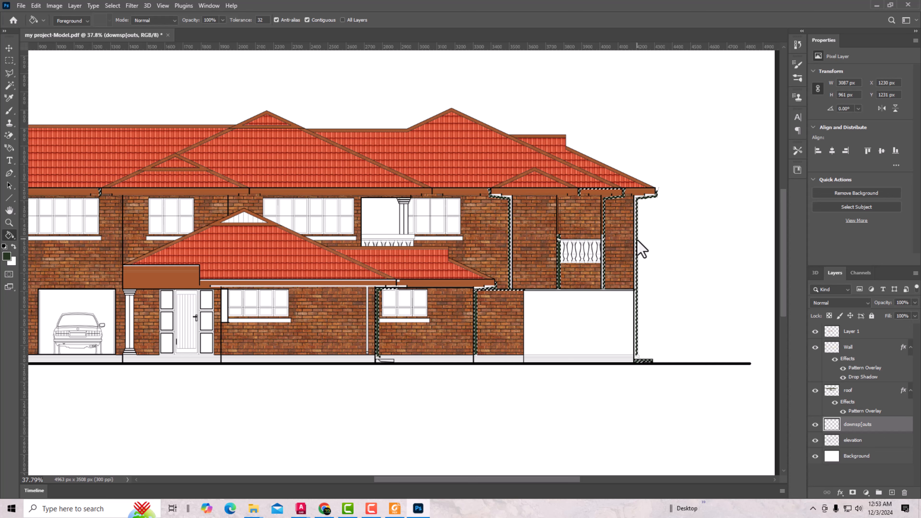
alt+scroll(580, 279, down, 1)
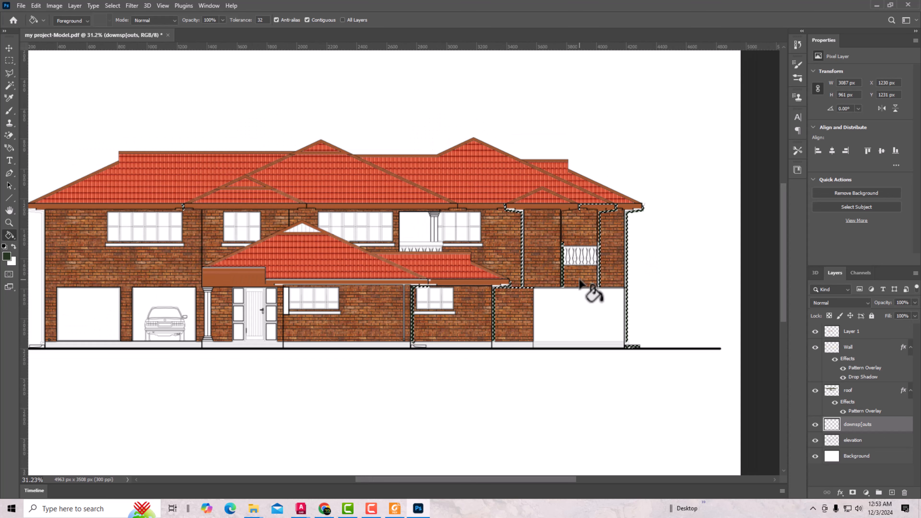
key(ctrl+d)
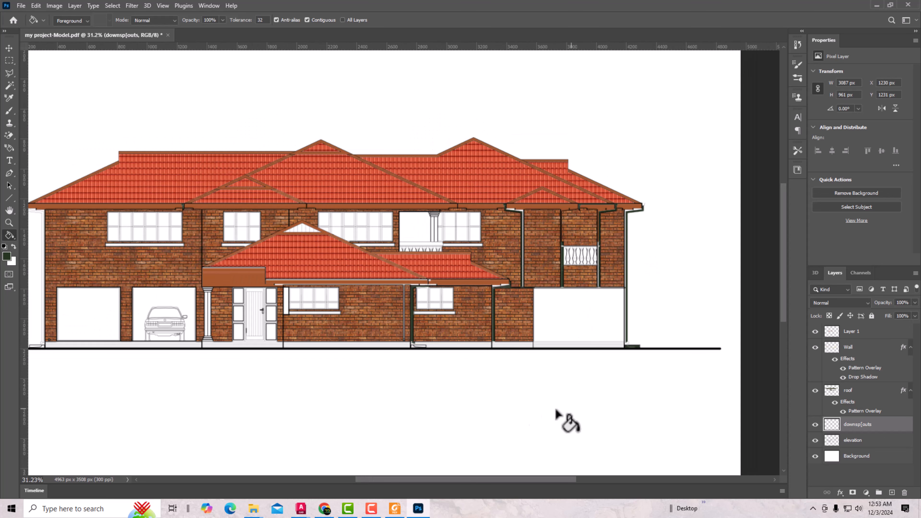
alt+scroll(146, 350, up, 1)
alt+scroll(499, 309, down, 2)
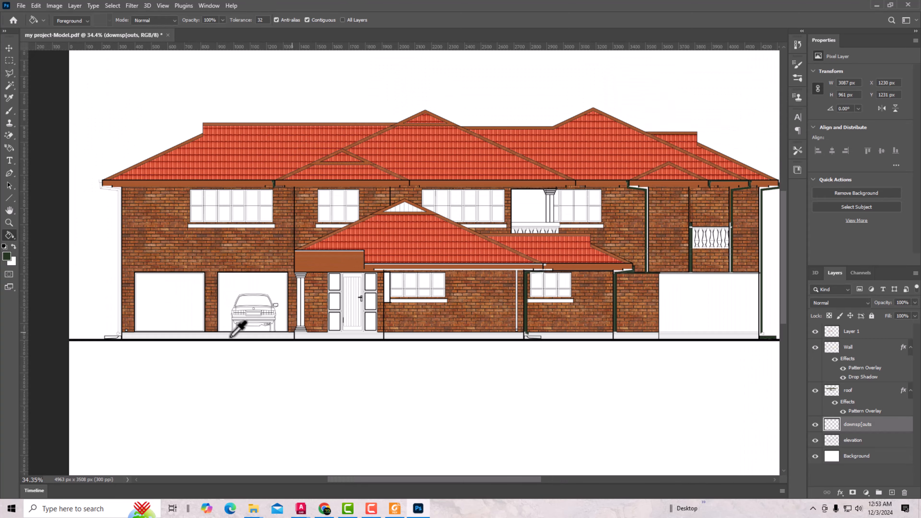
alt+scroll(185, 323, up, 1)
alt+scroll(298, 330, up, 1)
alt+scroll(293, 338, down, 1)
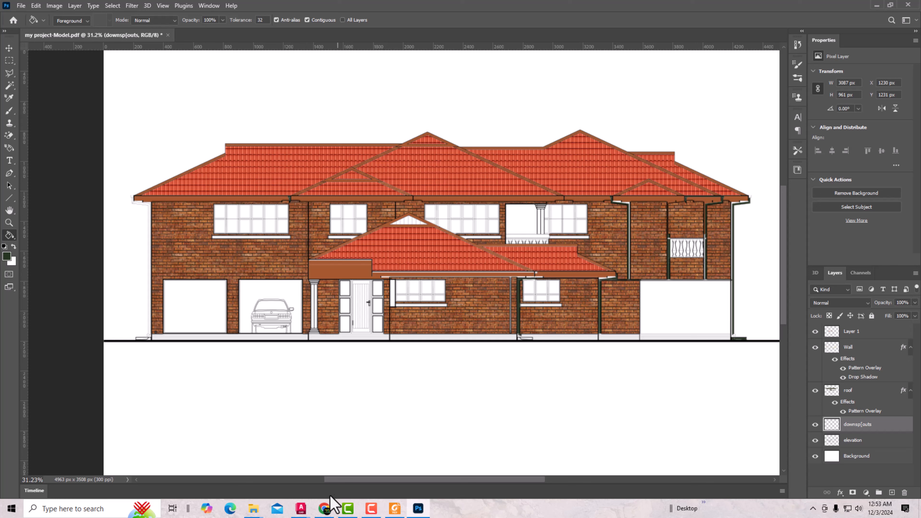
Switch to Chrome and search Google Images for "garage door elevation png" in a new tab.
click(326, 509)
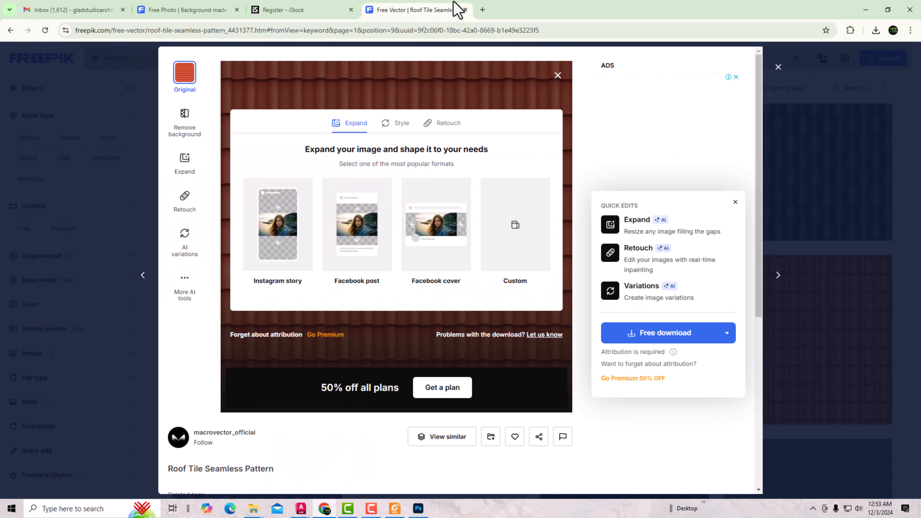
click(482, 10)
click(355, 180)
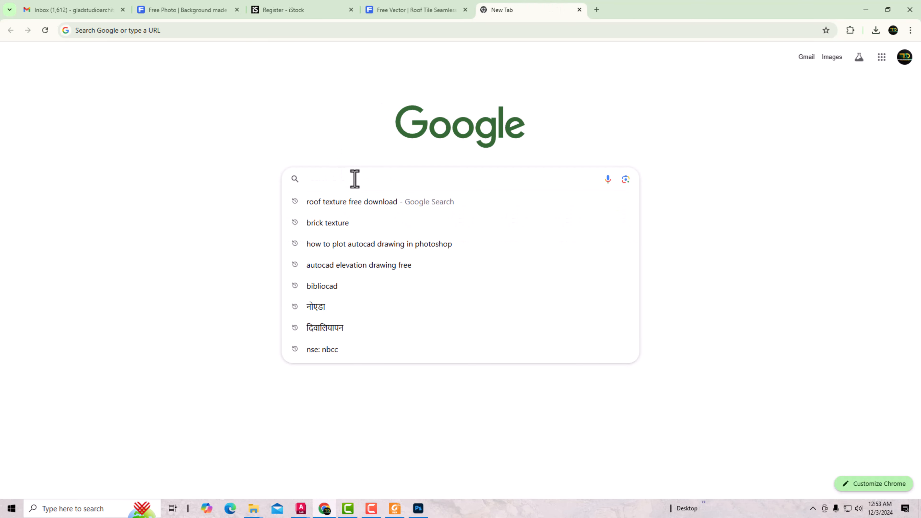
text(garage d)
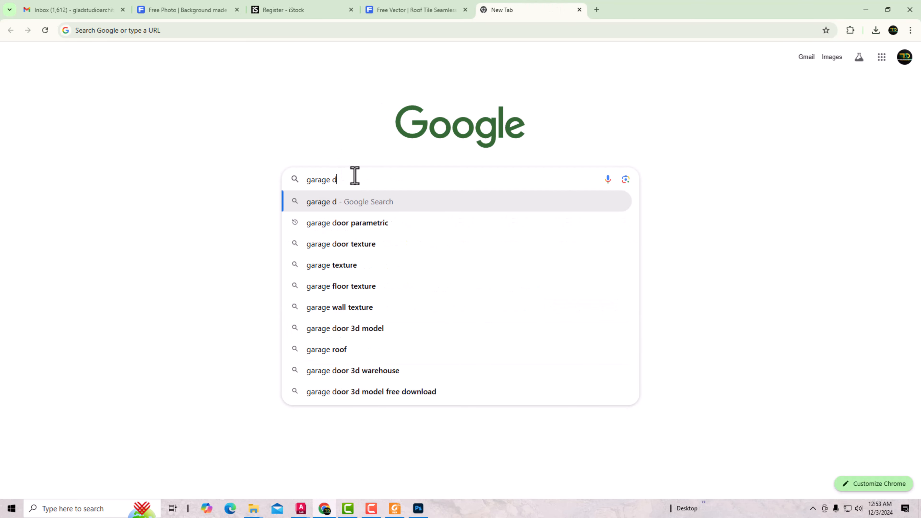
text(oor el)
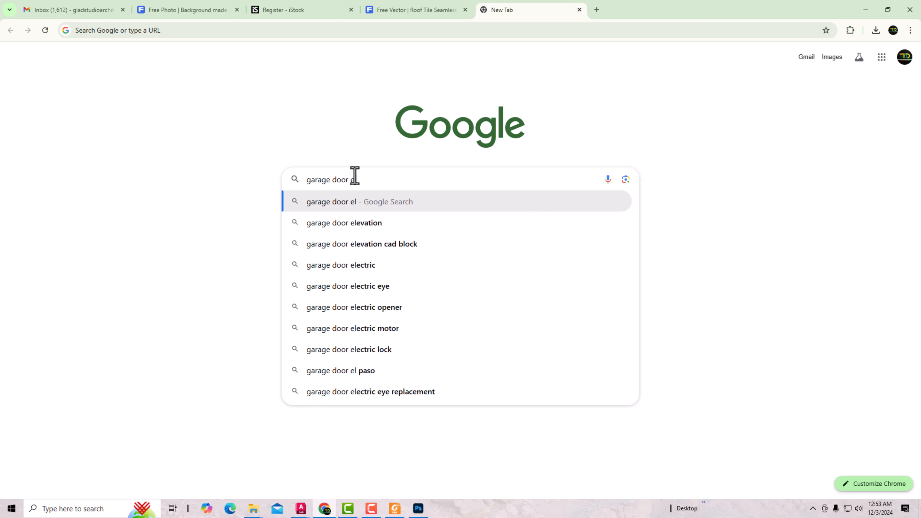
text(evation png)
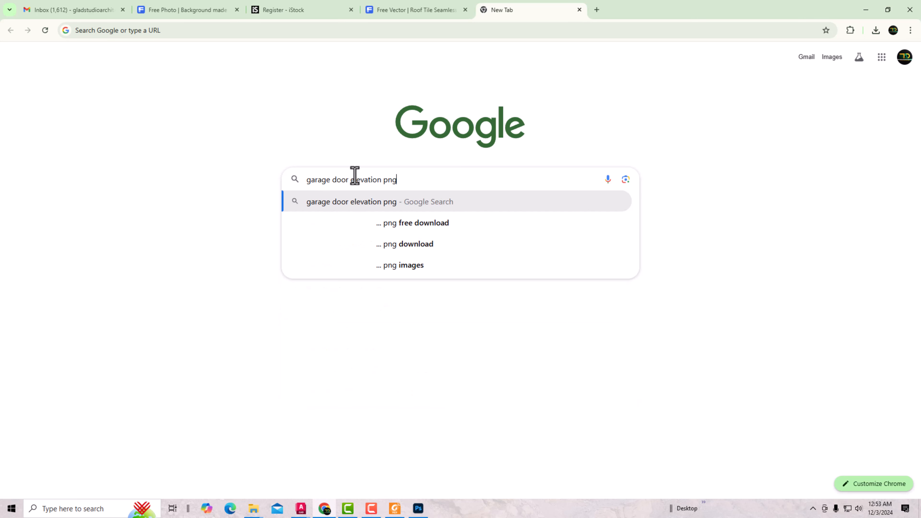
key(Return)
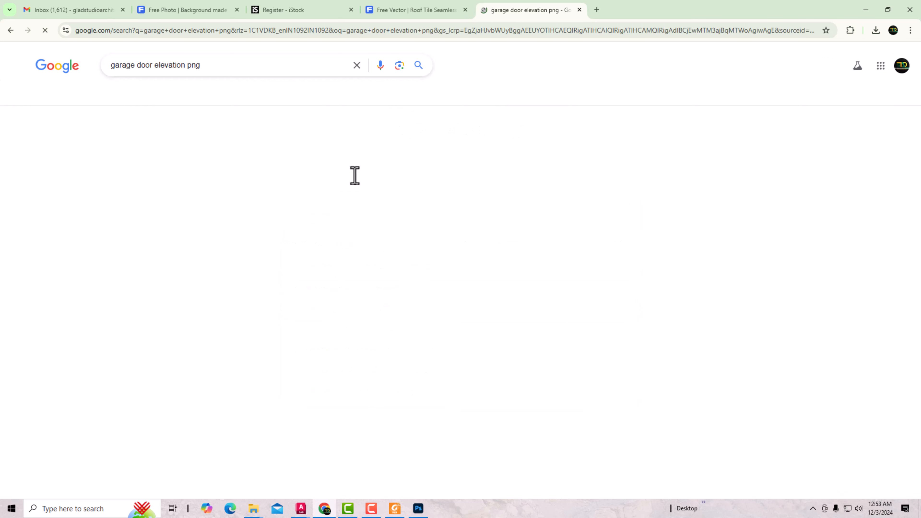
click(144, 98)
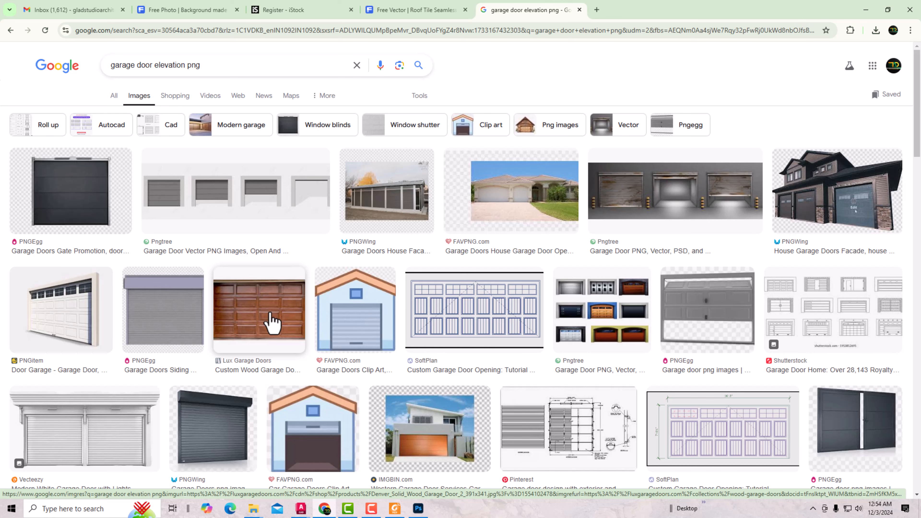
Save the Lux Garage Doors custom wood garage door image to the Downloads folder under its suggested file name.
click(273, 322)
scroll(694, 243, down, 2)
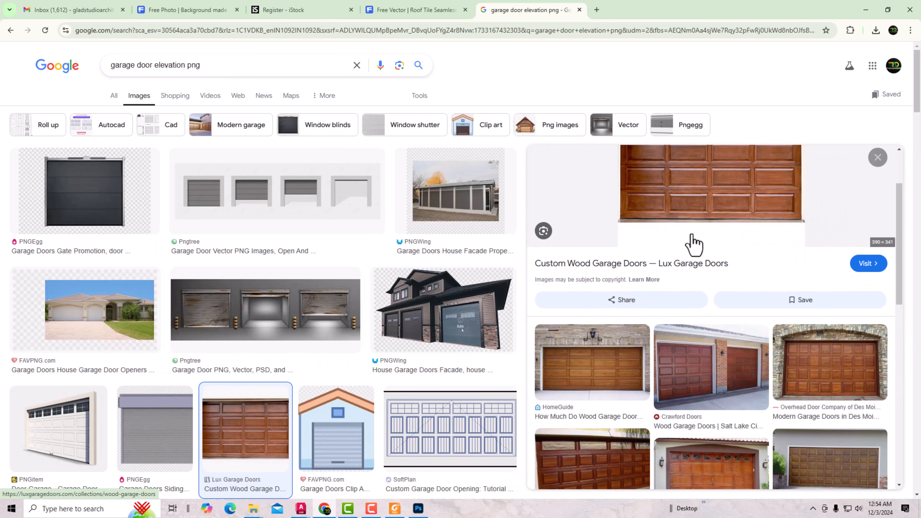
scroll(694, 244, up, 2)
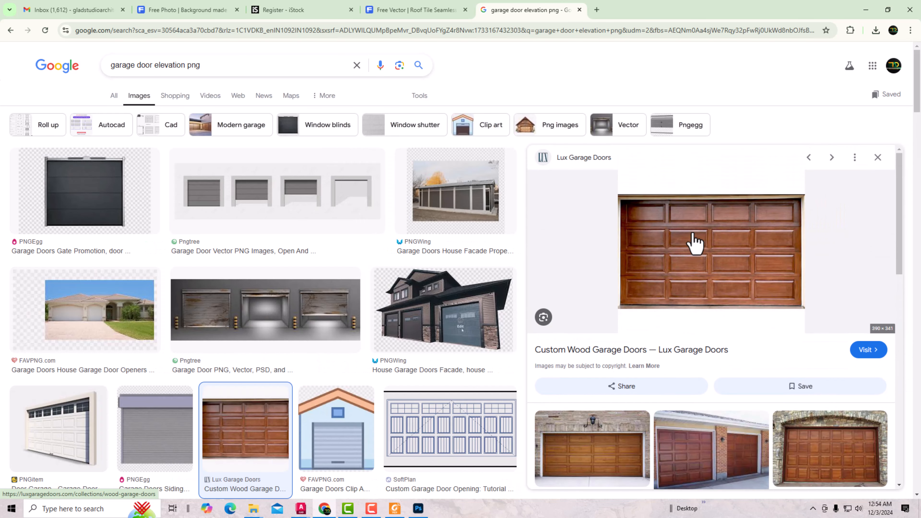
right_click(693, 235)
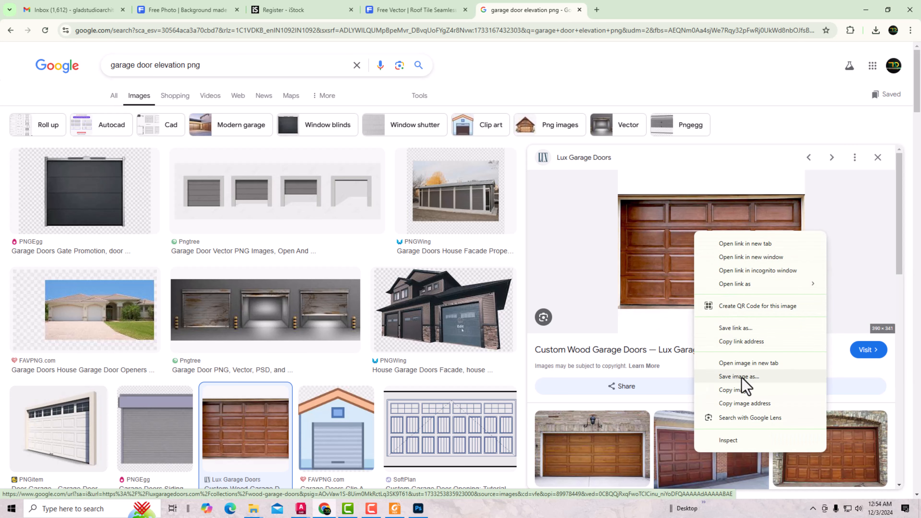
click(739, 377)
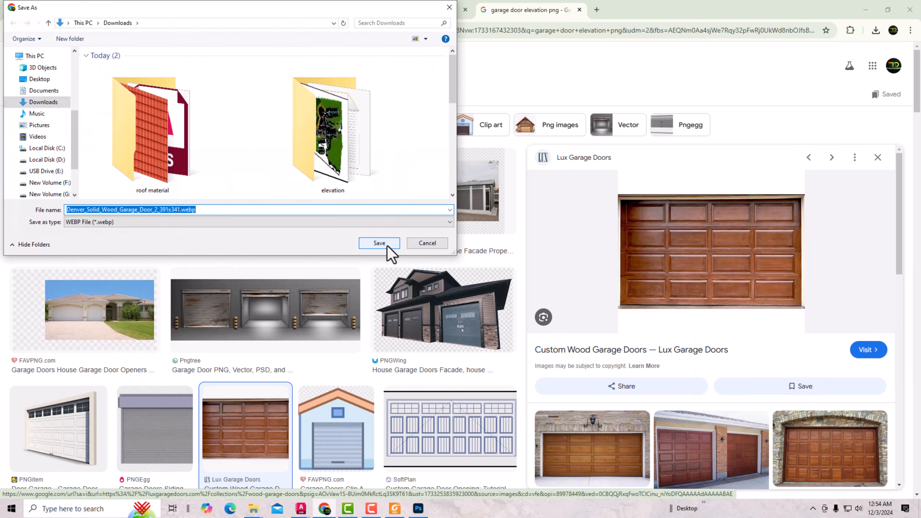
click(387, 245)
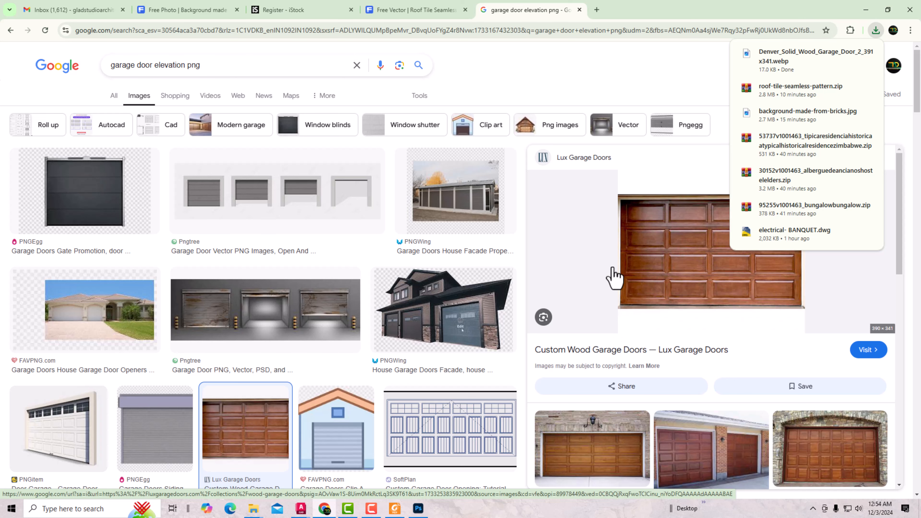
Open the downloaded Denver_Solid_Wood_Garage_Door_2_391x341.webp from the Downloads folder in Photoshop.
click(849, 54)
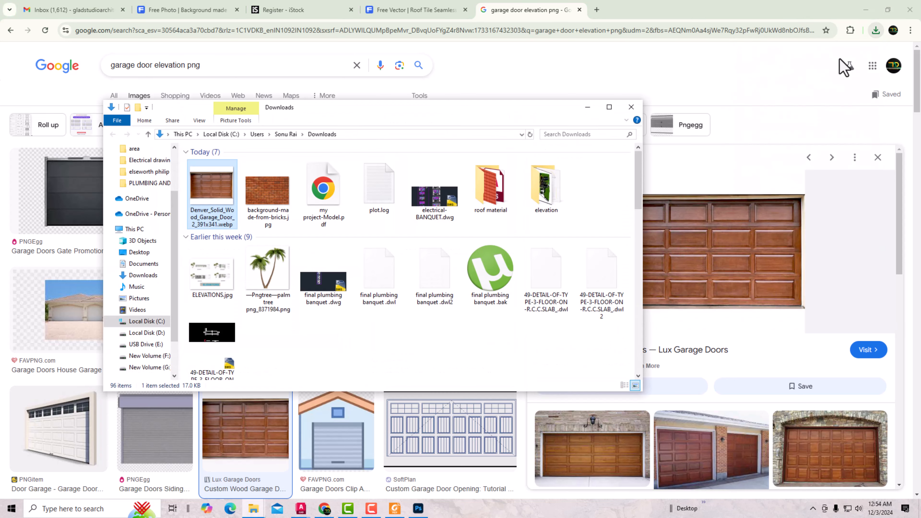
right_click(217, 194)
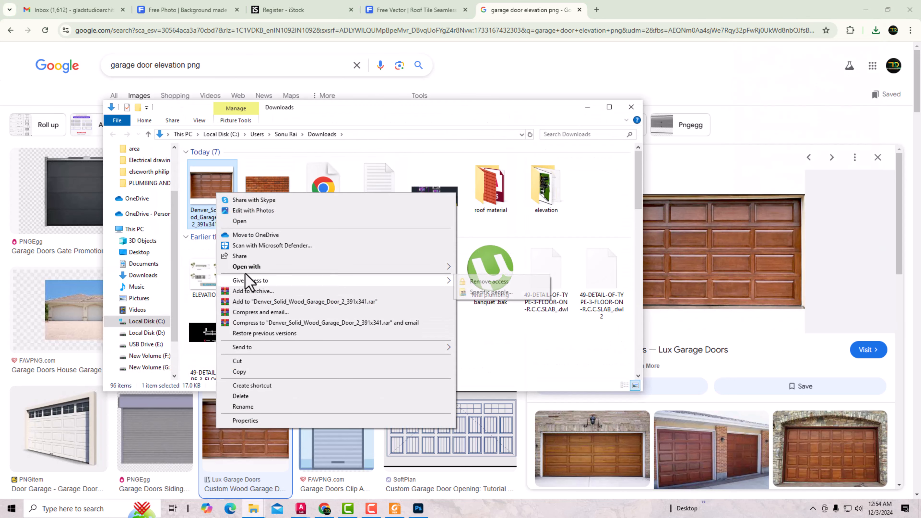
mouse_move(434, 269)
click(475, 269)
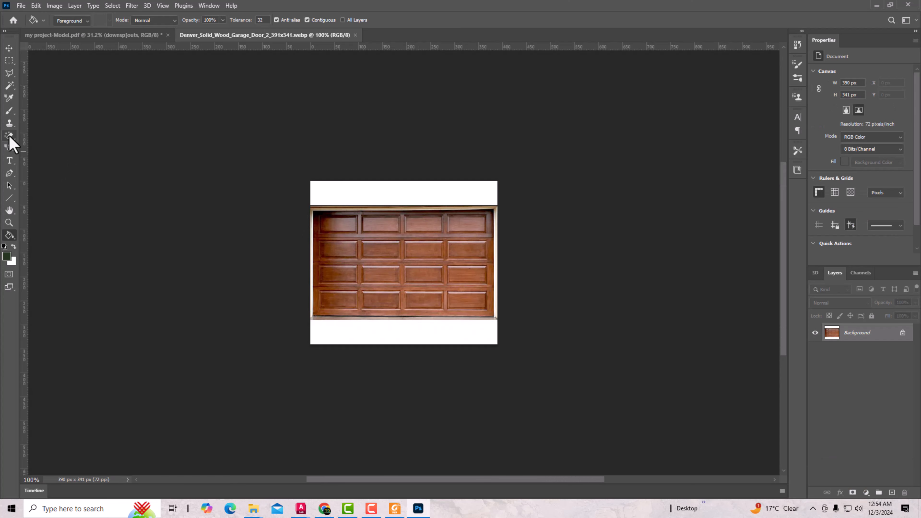
Erase the white areas above, below and beside the wooden garage door with the Magic Eraser.
click(10, 138)
click(378, 196)
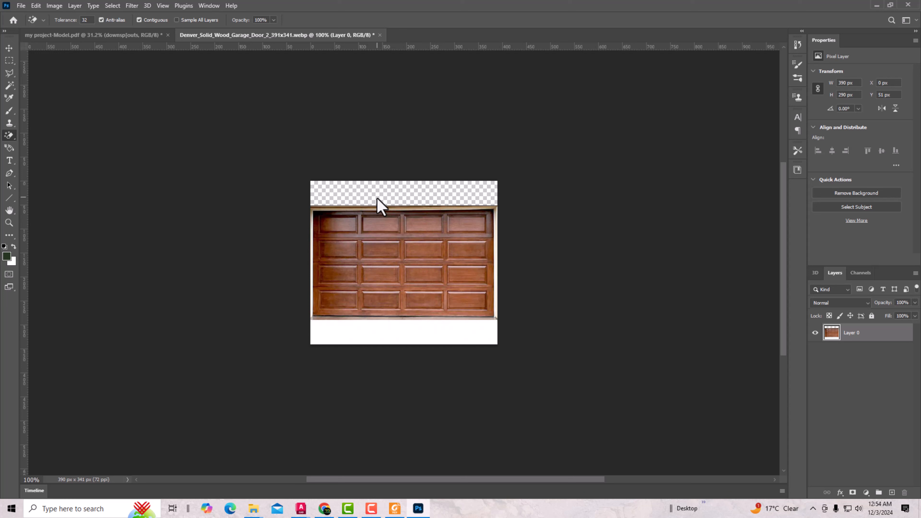
click(376, 322)
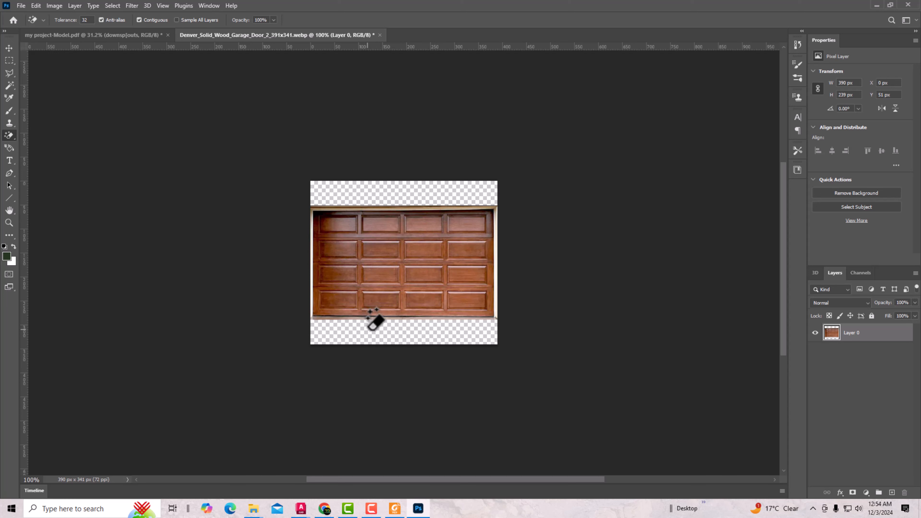
click(496, 254)
Bring the garage door into the my project-Model document over the leftmost garage opening and scale it to about 151%.
click(9, 47)
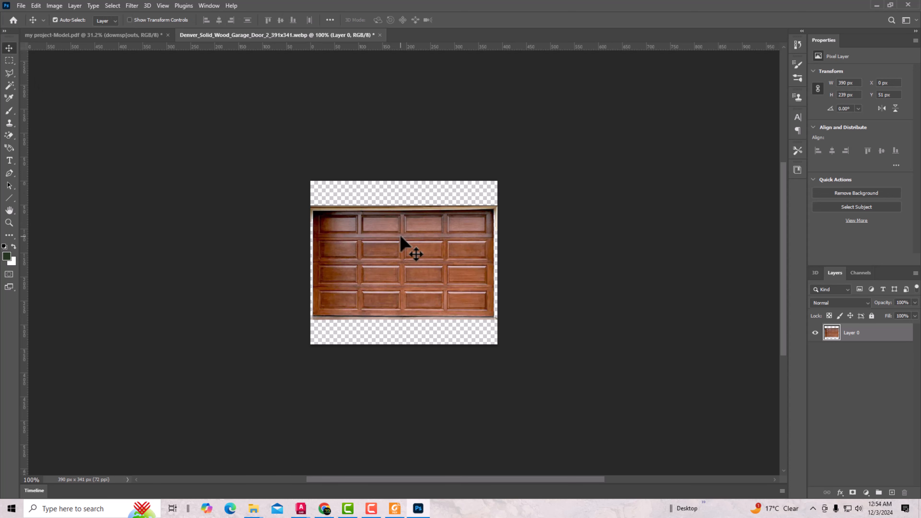
mouse_move(401, 238)
mouse_down()
mouse_move(107, 59)
mouse_move(98, 35)
mouse_move(190, 303)
mouse_move(123, 307)
mouse_up()
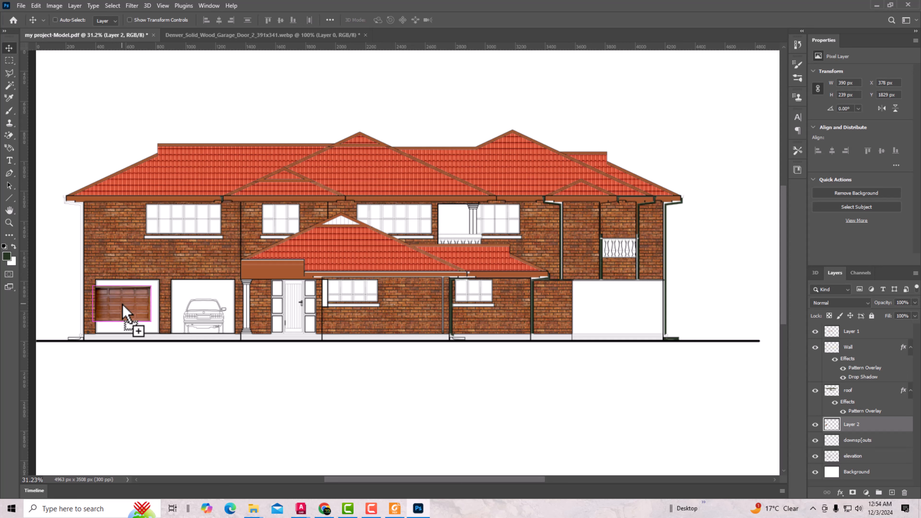
key(ctrl+t)
drag(152, 322, 158, 353)
drag(131, 286, 131, 279)
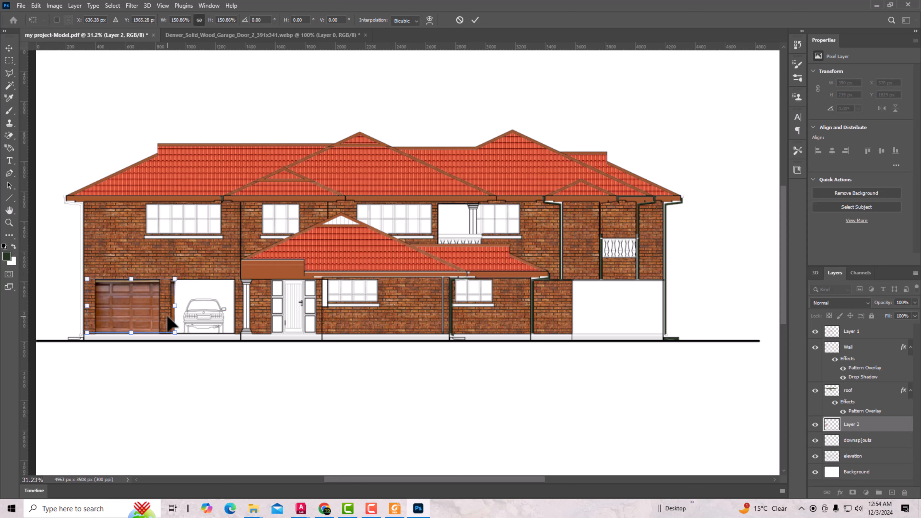
Distort the garage door from both sides to fit the leftmost garage opening, about 116% wide, and apply the transform.
scroll(254, 338, down, 1)
scroll(123, 308, up, 4)
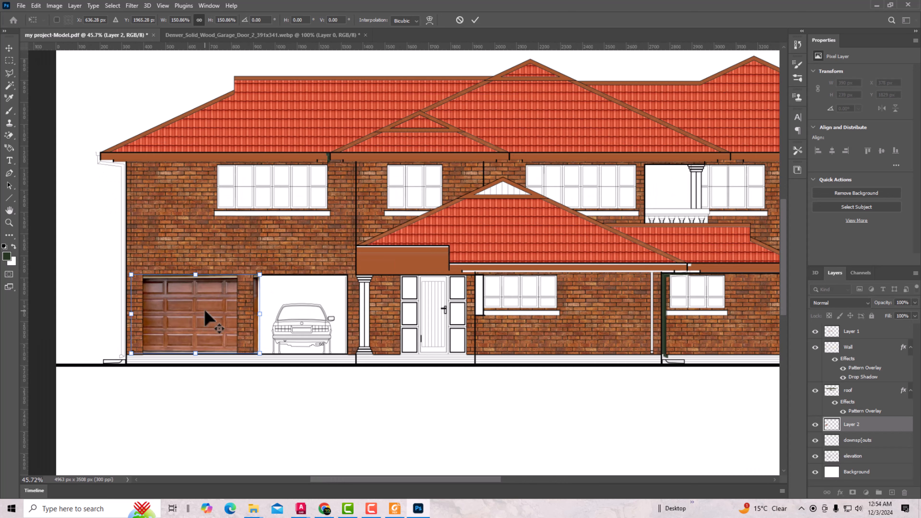
right_click(206, 312)
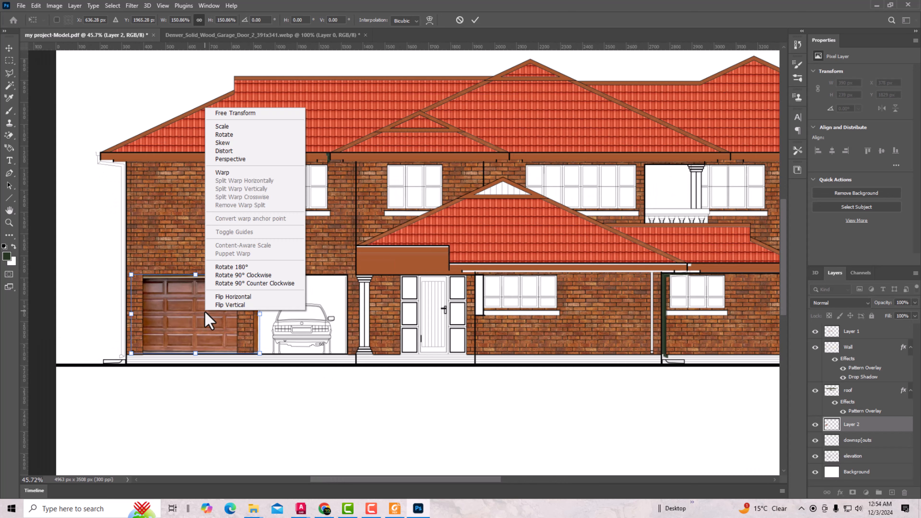
click(222, 151)
drag(260, 313, 239, 313)
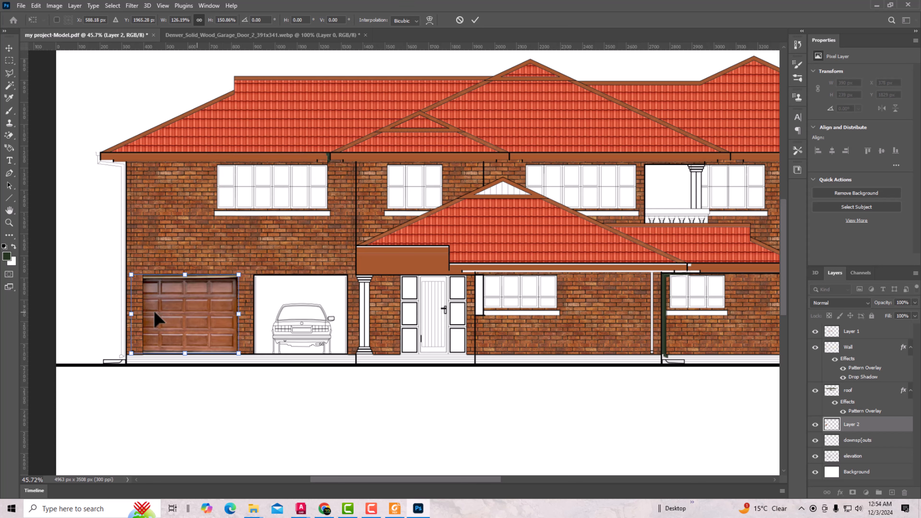
drag(130, 313, 139, 313)
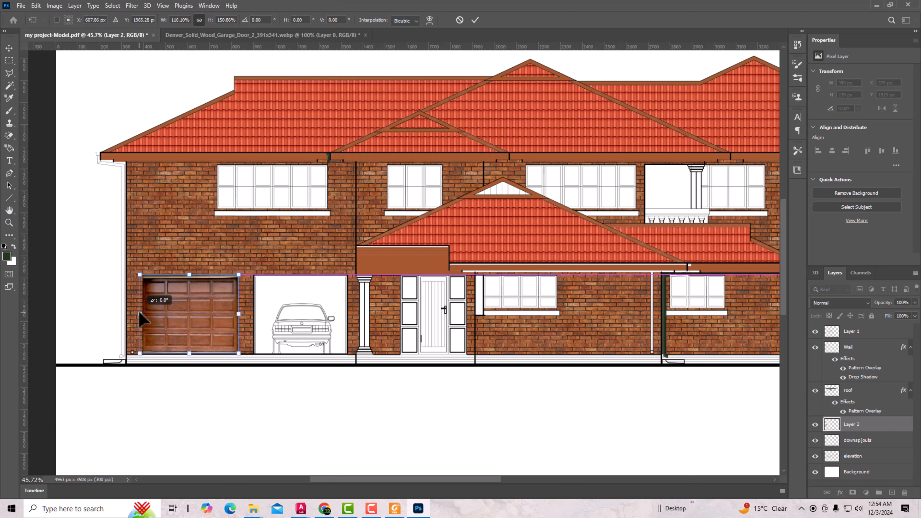
click(475, 21)
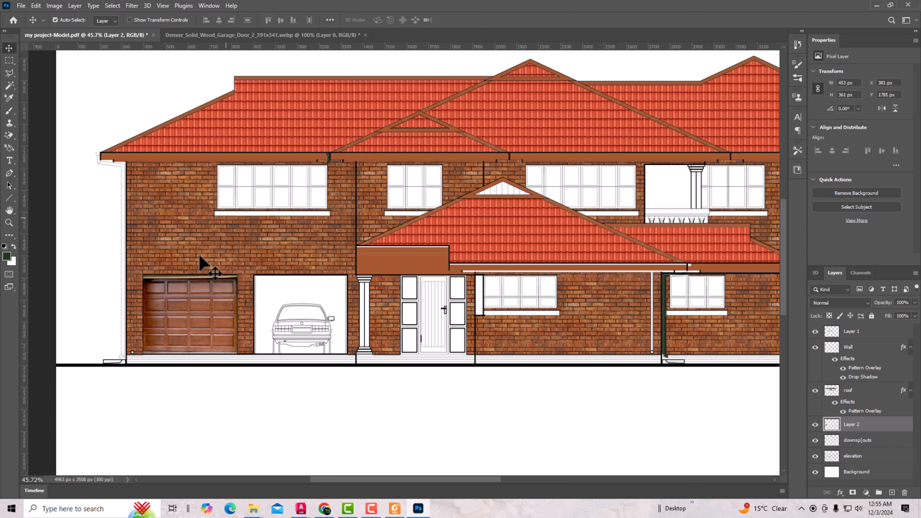
Duplicate the garage door layer and place the copy in the large blank opening at the elevation's far right.
scroll(151, 285, down, 5)
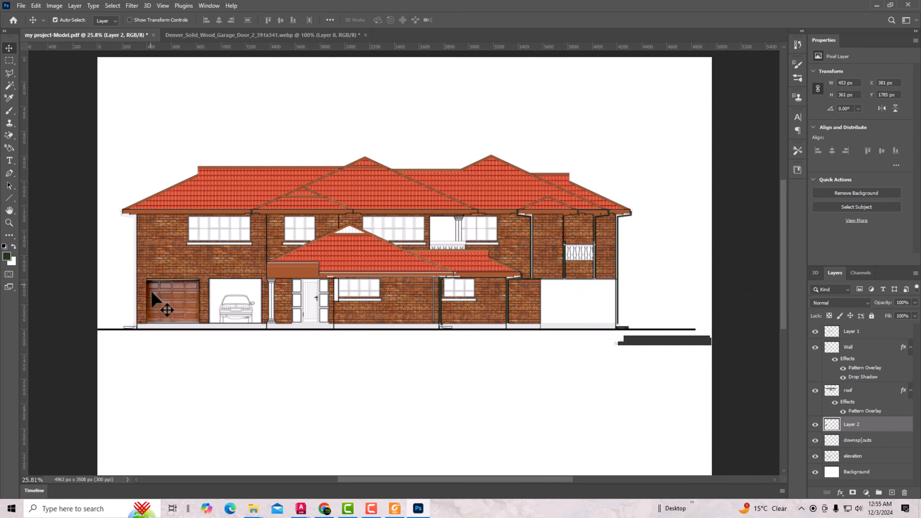
drag(173, 298, 569, 300)
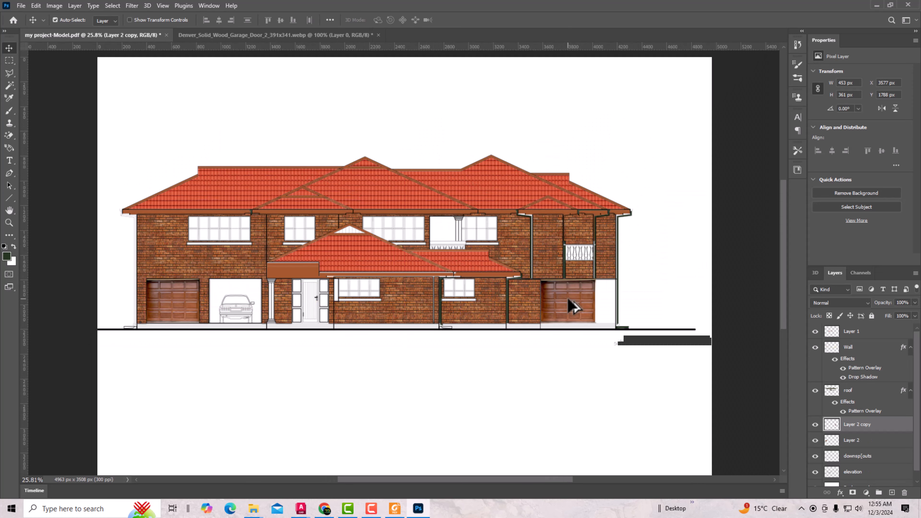
Distort the copied garage door to fill the elevation's far-right opening, about 134% wide, and apply the transform.
key(ctrl+t)
right_click(568, 309)
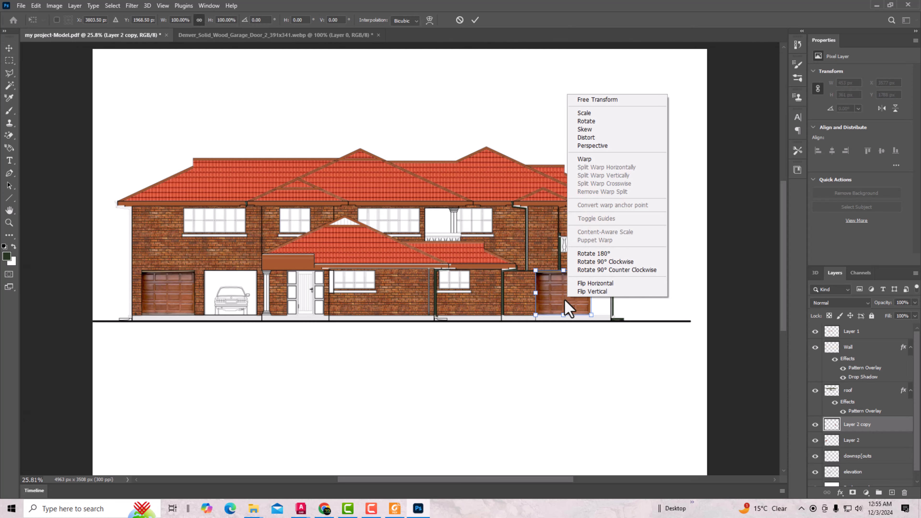
click(587, 138)
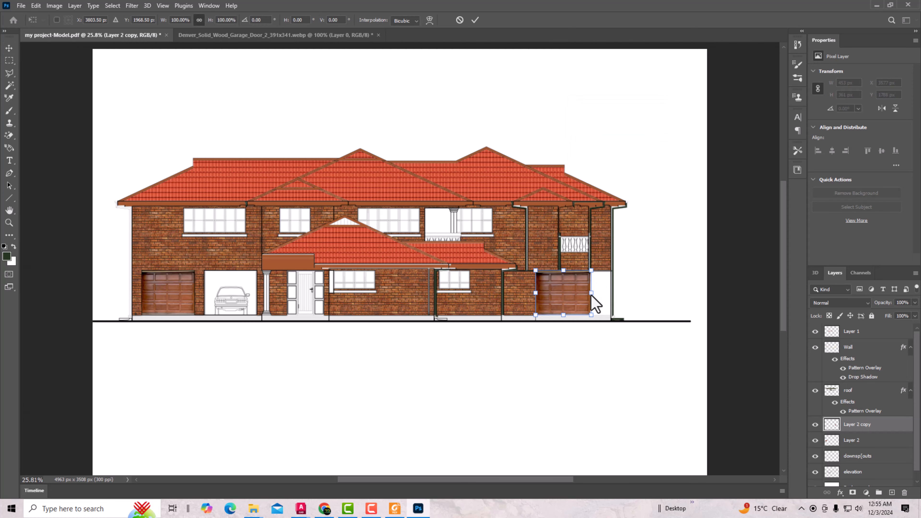
drag(593, 293, 611, 293)
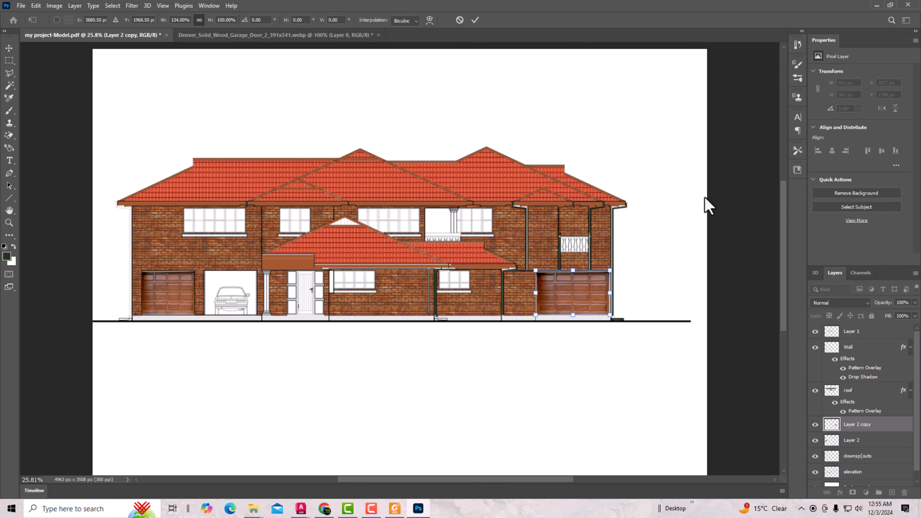
click(475, 20)
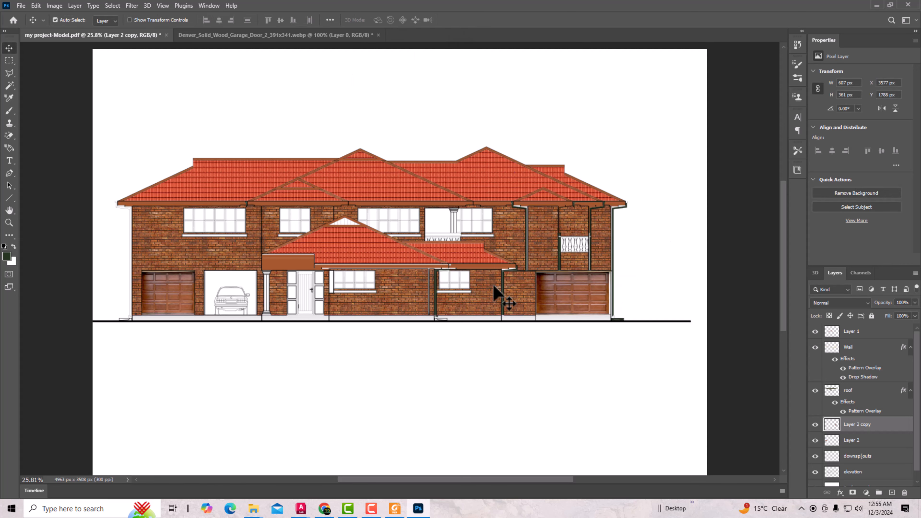
Switch to Chrome and search Google for "car front png" in a new tab.
scroll(255, 319, up, 2)
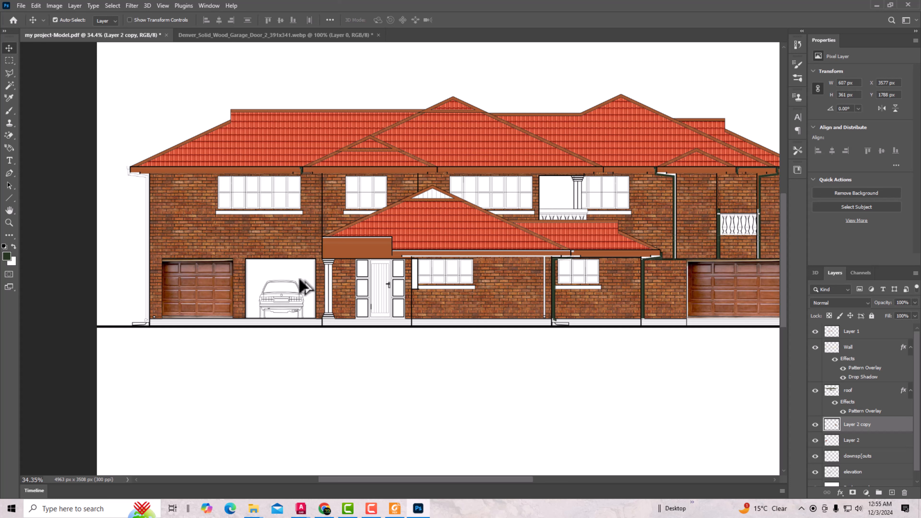
click(328, 512)
click(596, 12)
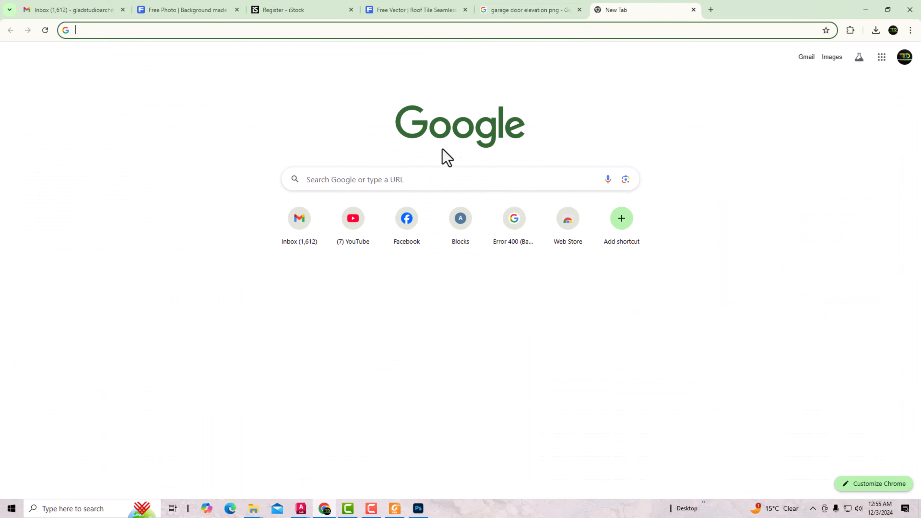
click(429, 181)
text(c)
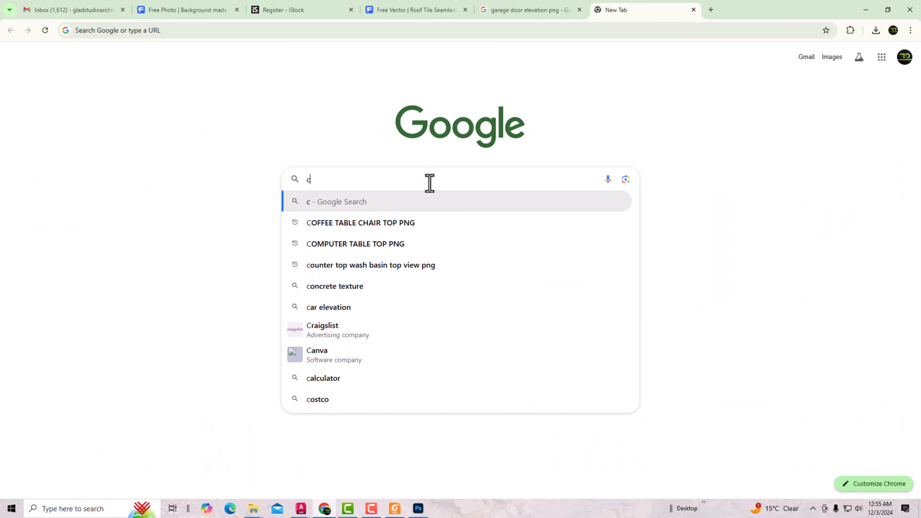
text(ar fron)
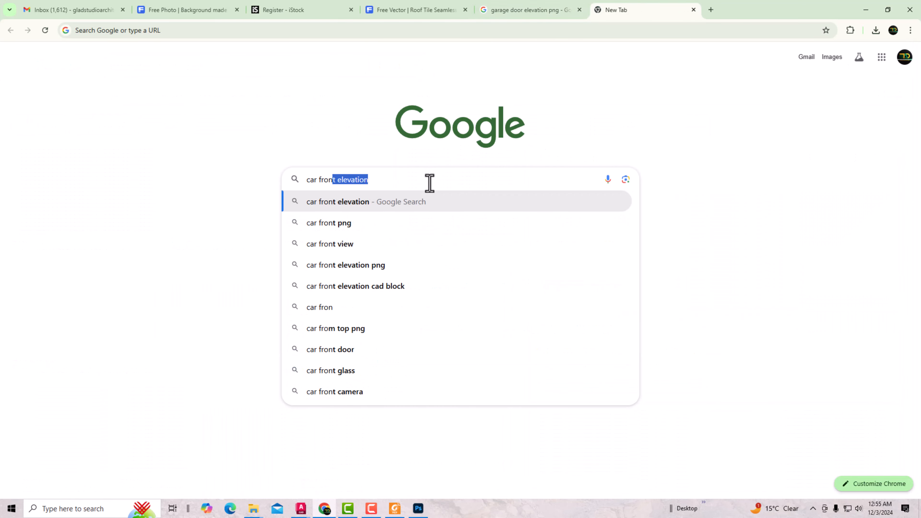
text(t png)
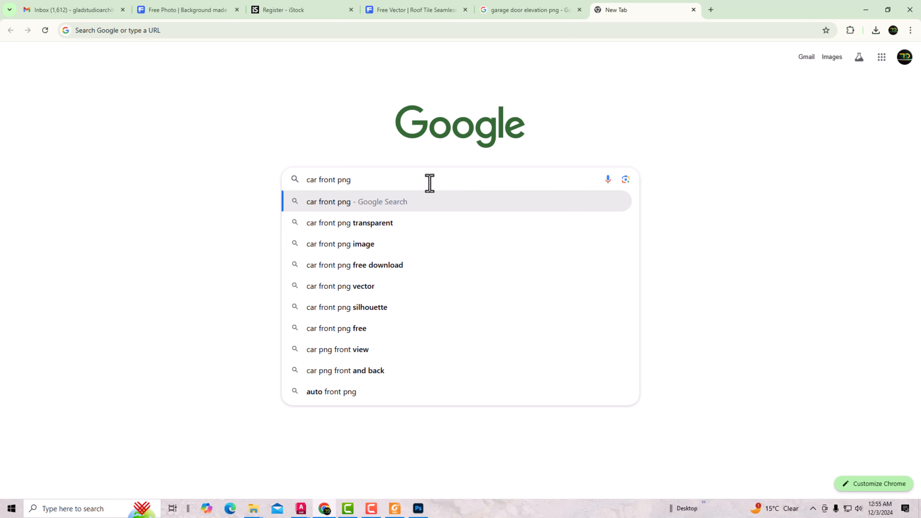
key(Return)
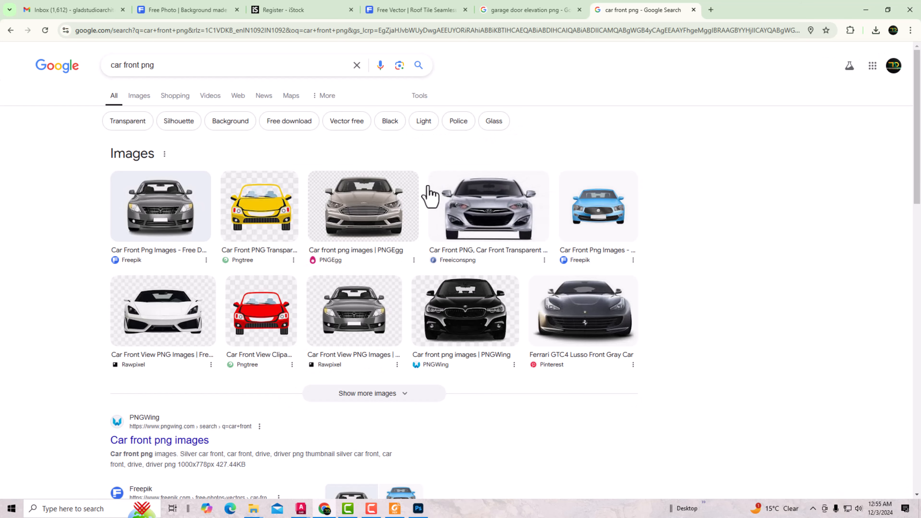
Open the blue front-view car result on Freepik and download the free Realistic car illustration.
click(607, 220)
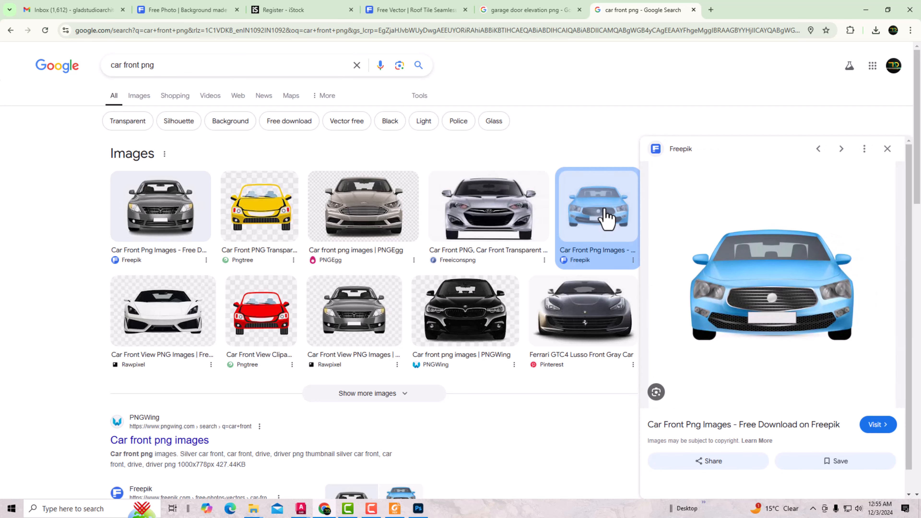
click(750, 426)
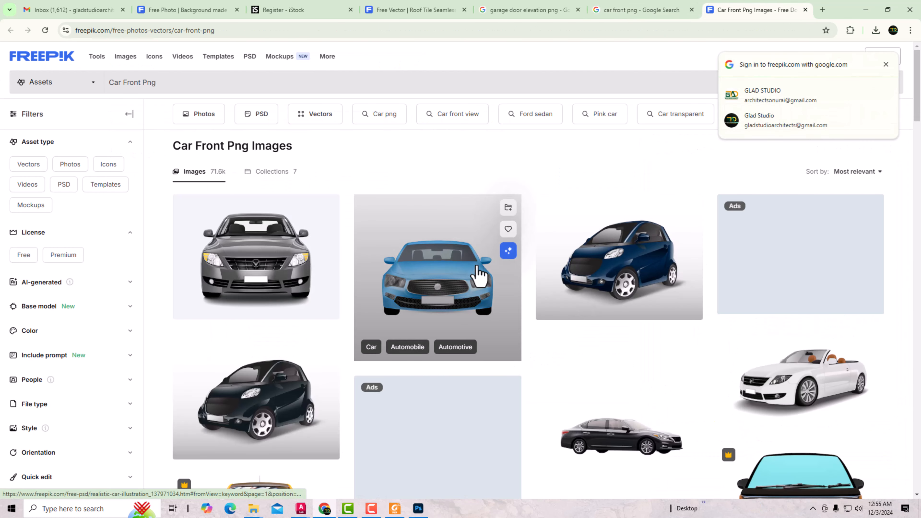
click(479, 276)
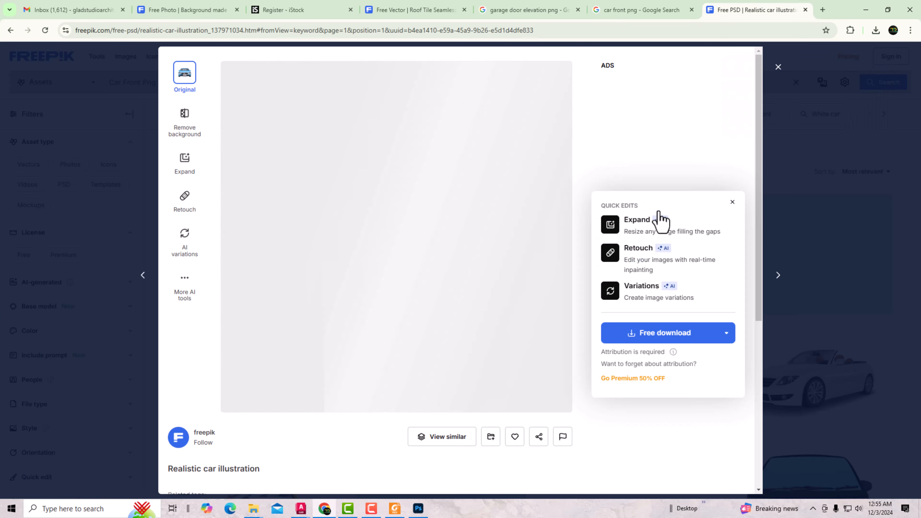
click(685, 335)
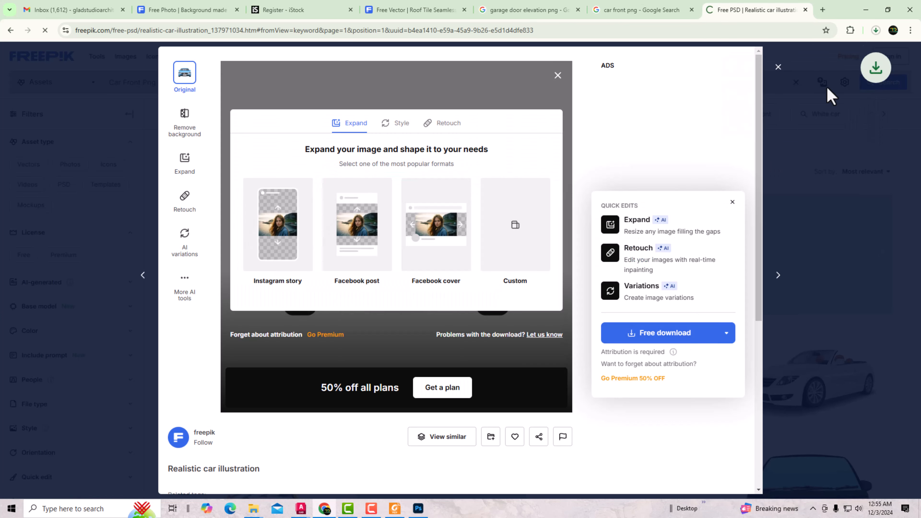
Open the downloaded realistic-car-illustration.zip and place its 10385594.png car image in the my project-Model document in Photoshop.
click(876, 30)
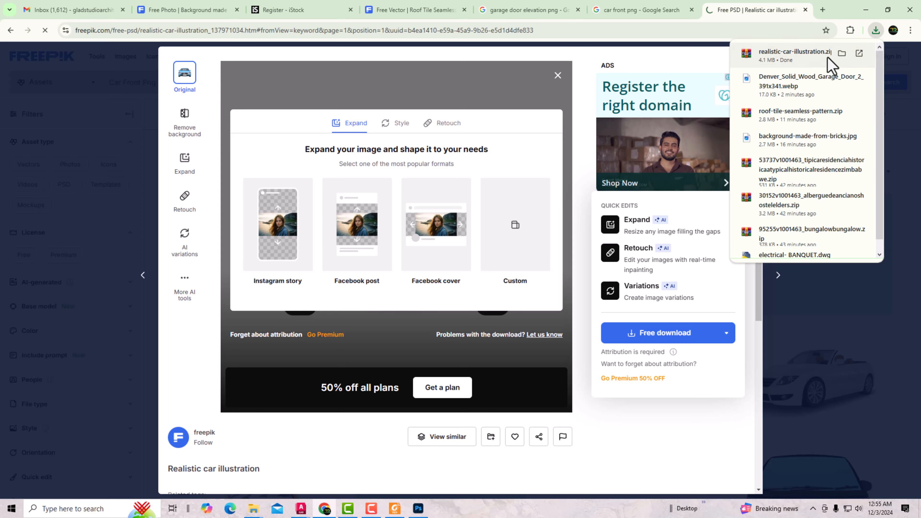
click(841, 53)
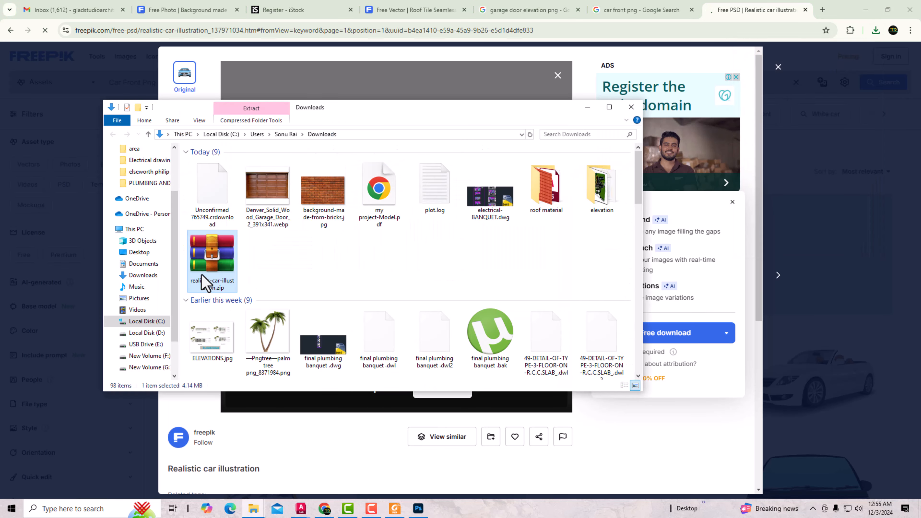
double_click(211, 261)
drag(64, 133, 417, 509)
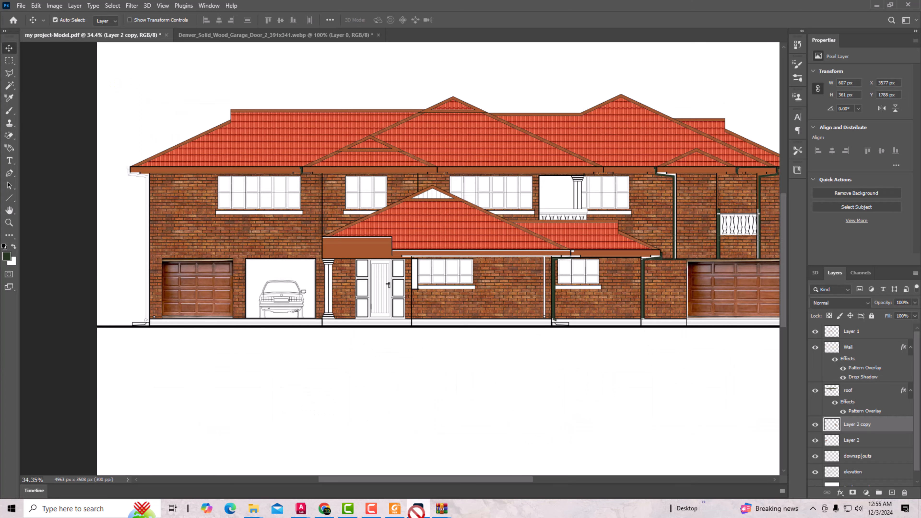
drag(346, 360, 323, 359)
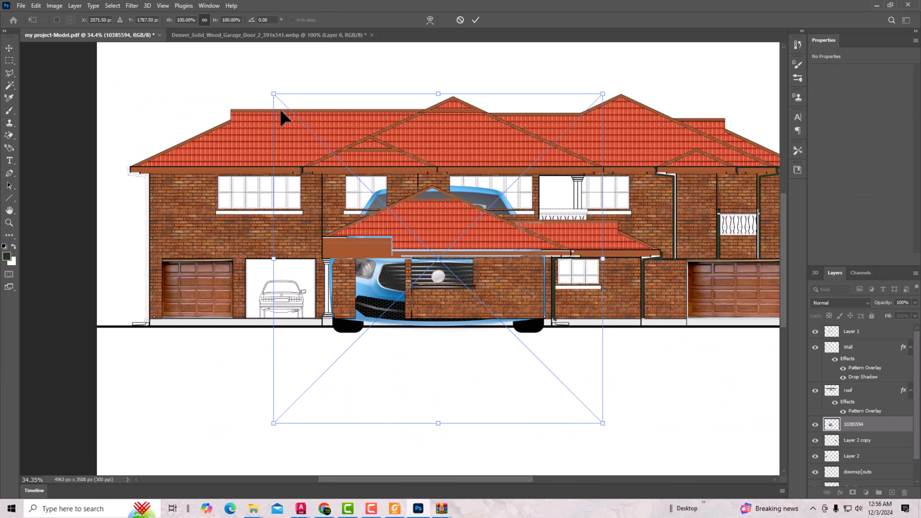
Scale the blue car to about 26%, fit it over the line-drawn car in the open garage bay, and apply the transform.
drag(274, 95, 311, 330)
drag(261, 279, 244, 262)
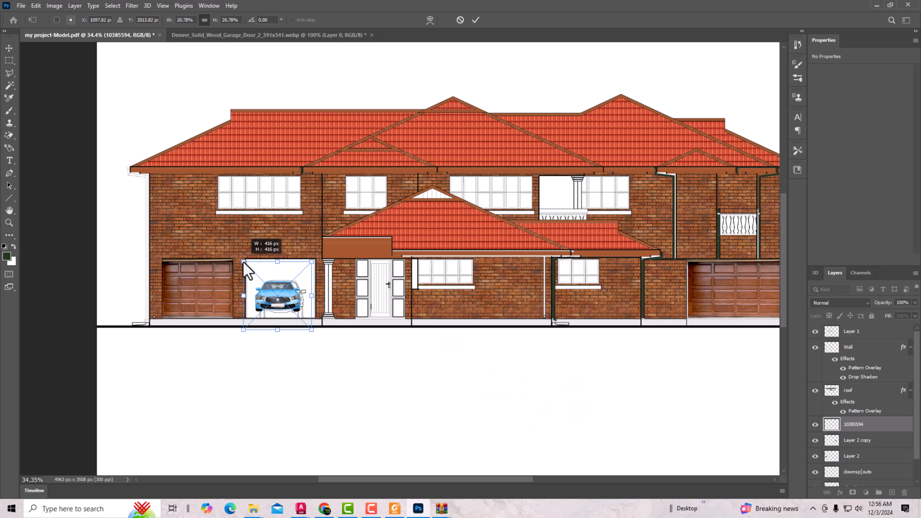
drag(311, 330, 320, 336)
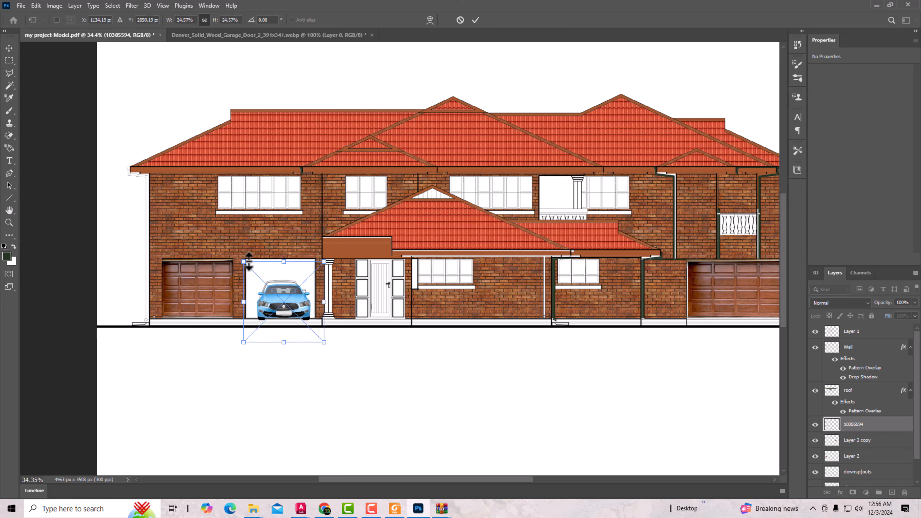
drag(243, 260, 237, 256)
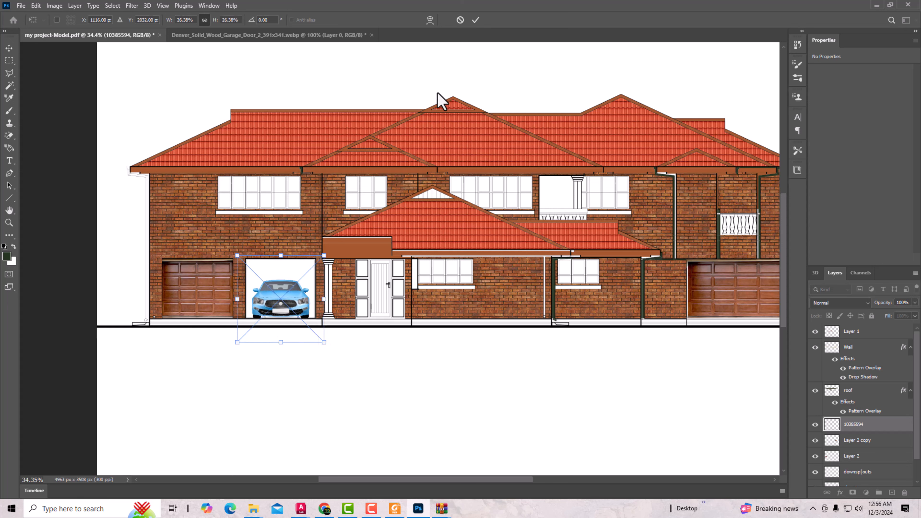
click(475, 20)
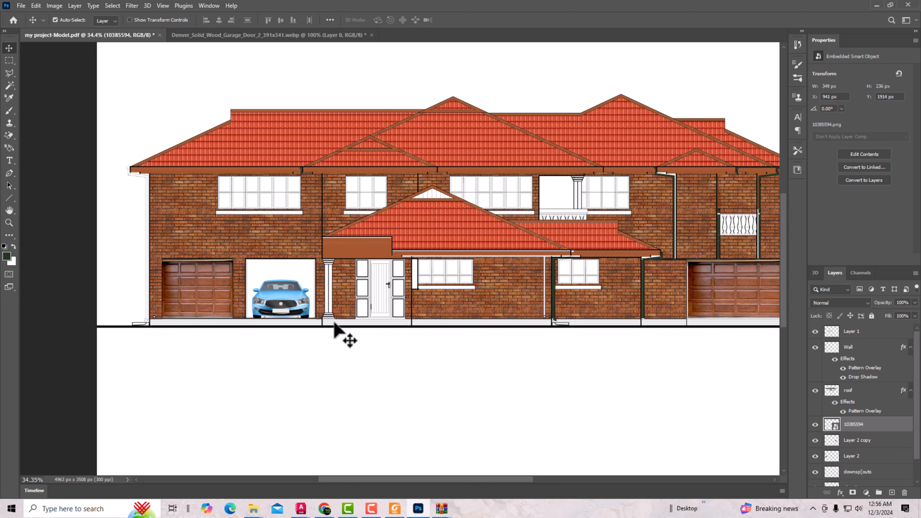
Switch to Chrome and search Google for "entrance door png" in a new tab.
scroll(307, 357, down, 2)
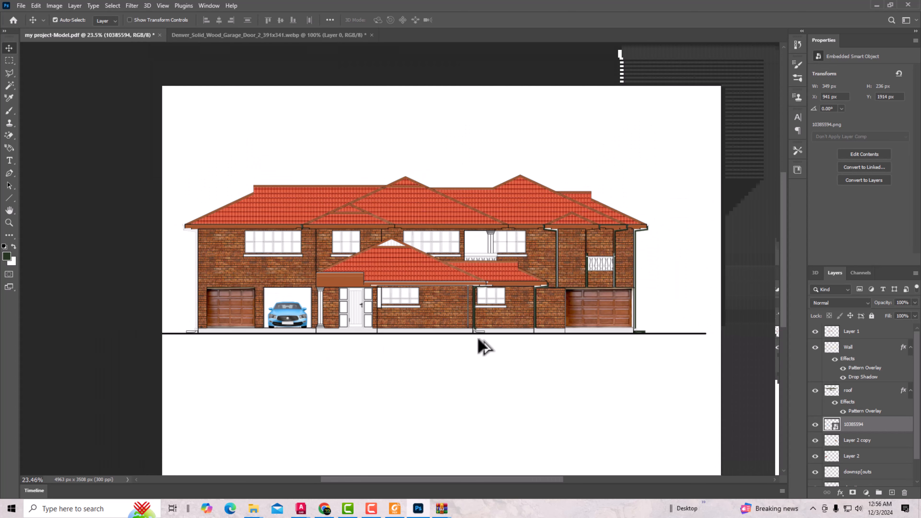
scroll(359, 336, up, 2)
scroll(364, 328, up, 1)
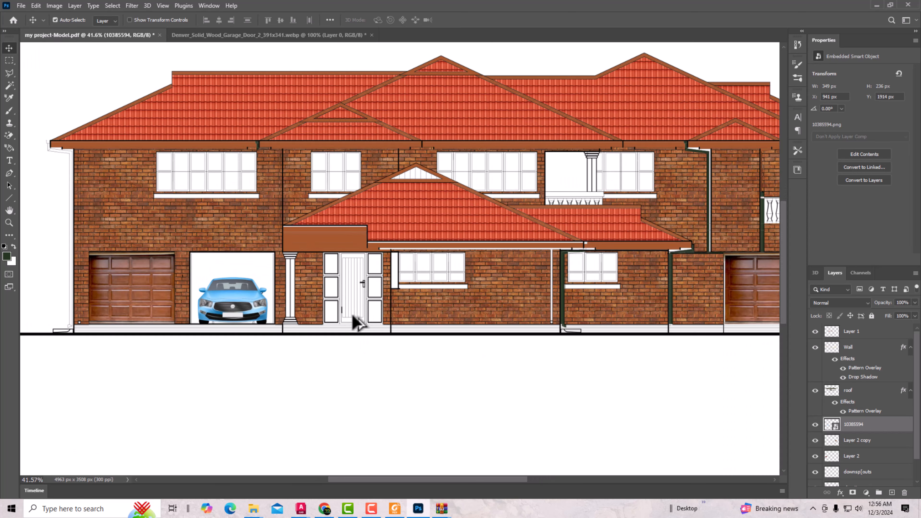
scroll(357, 322, up, 1)
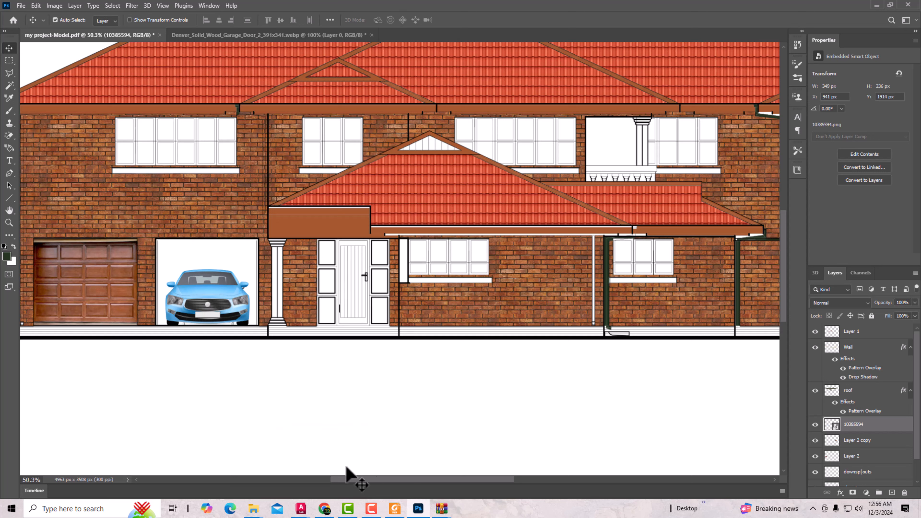
click(324, 509)
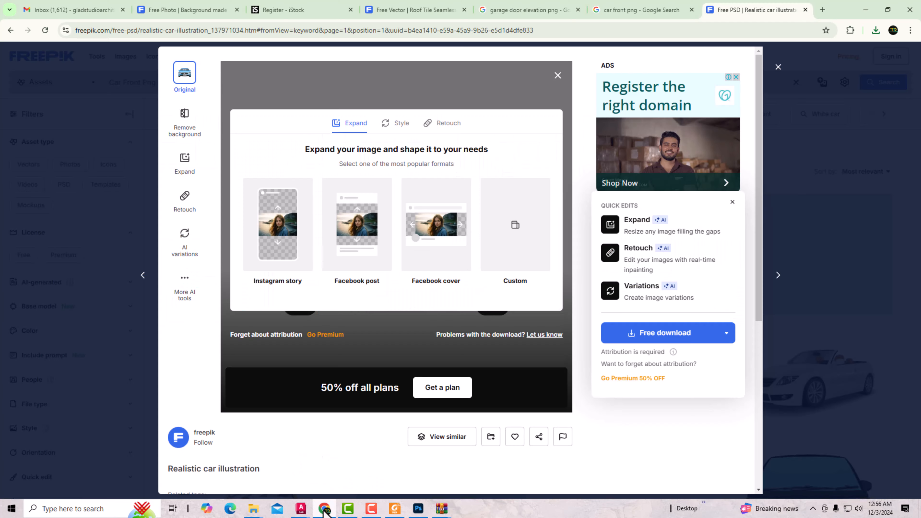
click(822, 10)
click(448, 179)
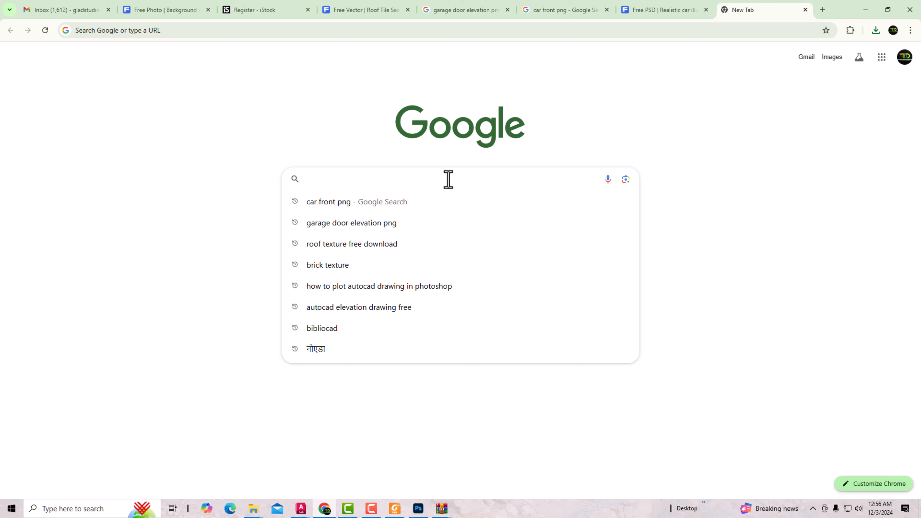
text(en)
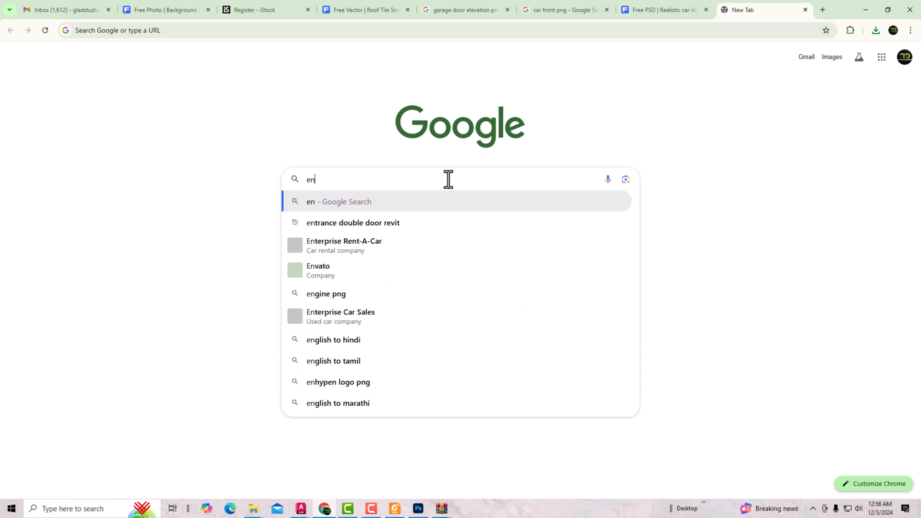
text(trance door)
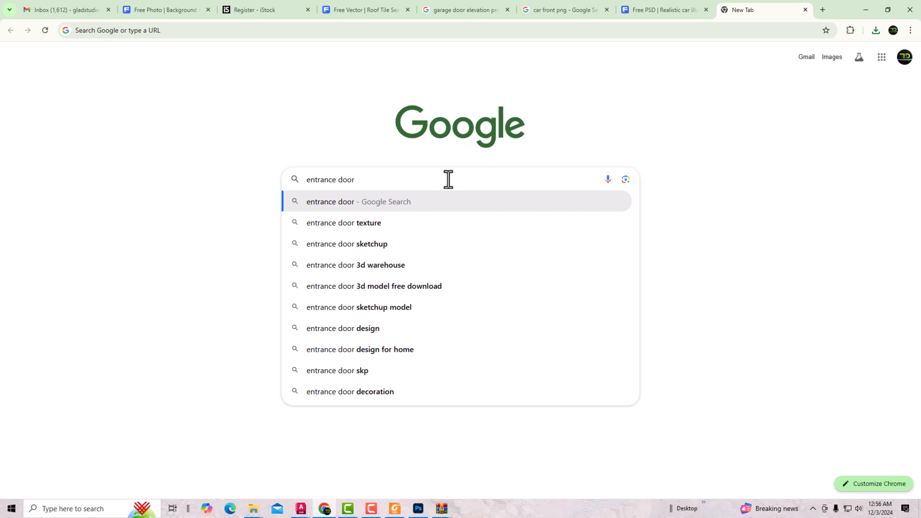
text( png)
key(Return)
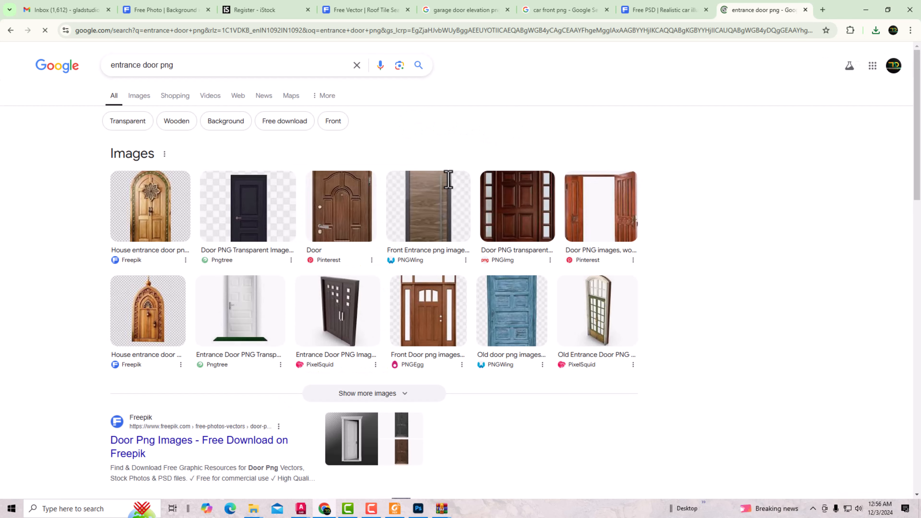
Find the dark wooden panelled door with glazed sidelights in the image results and download its PNG from pngimg.com.
click(142, 100)
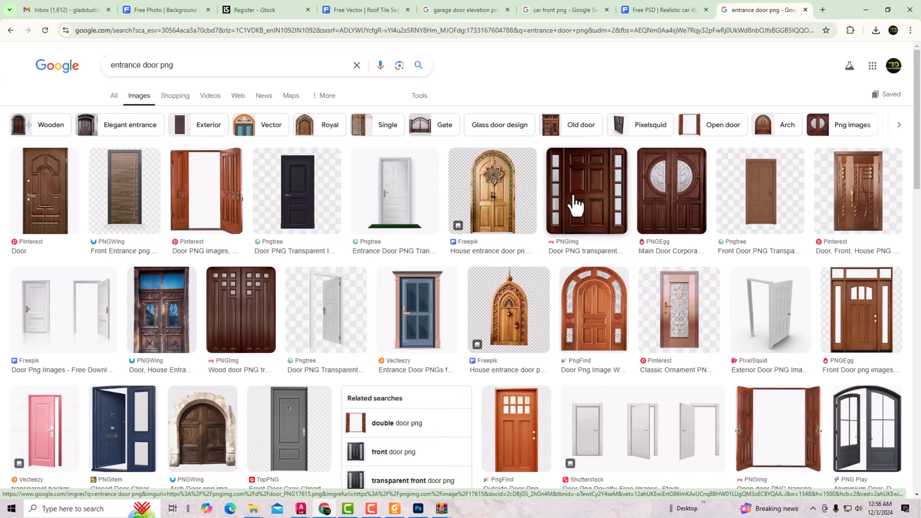
click(575, 206)
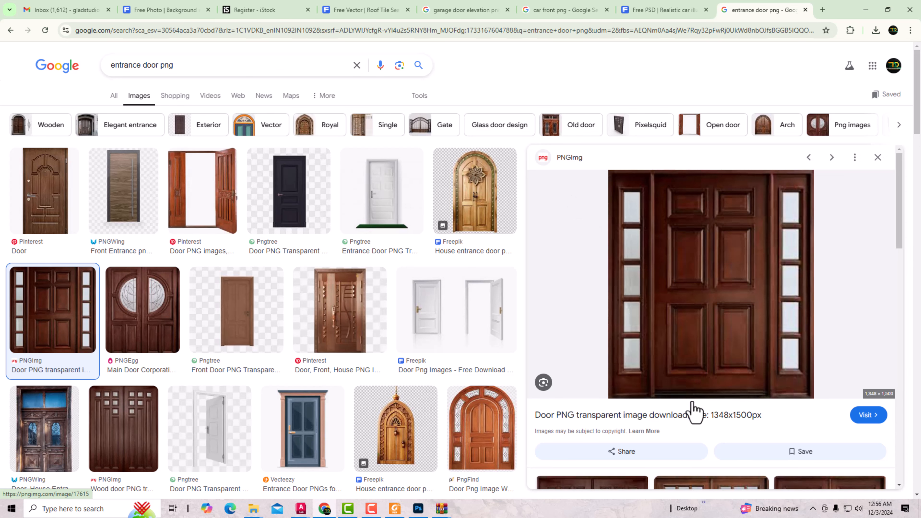
click(683, 414)
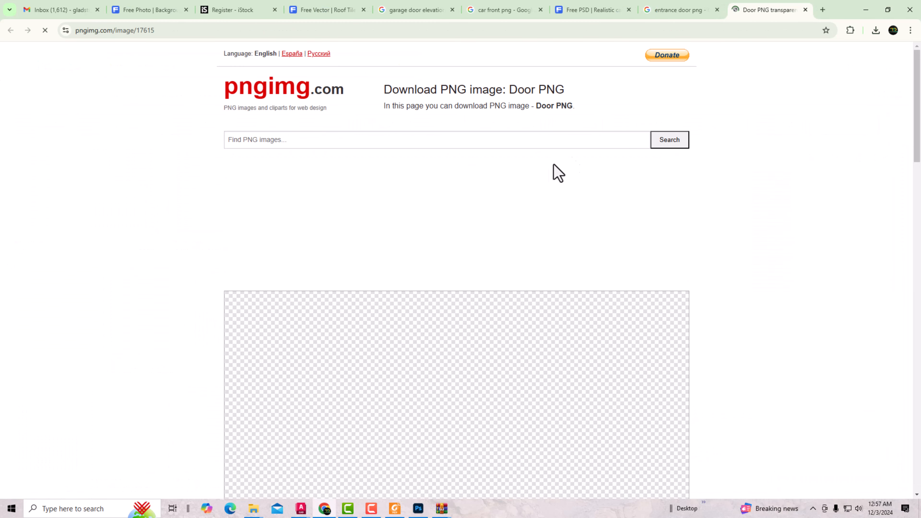
scroll(553, 180, down, 8)
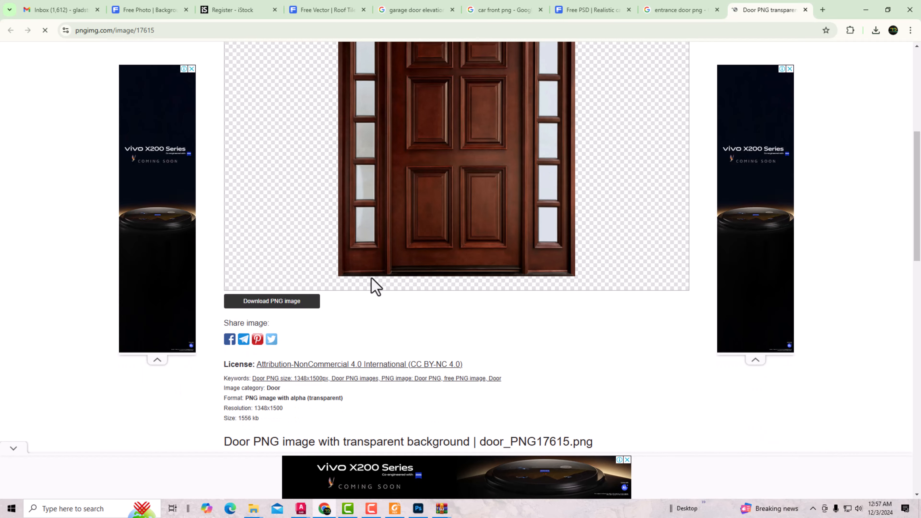
click(290, 305)
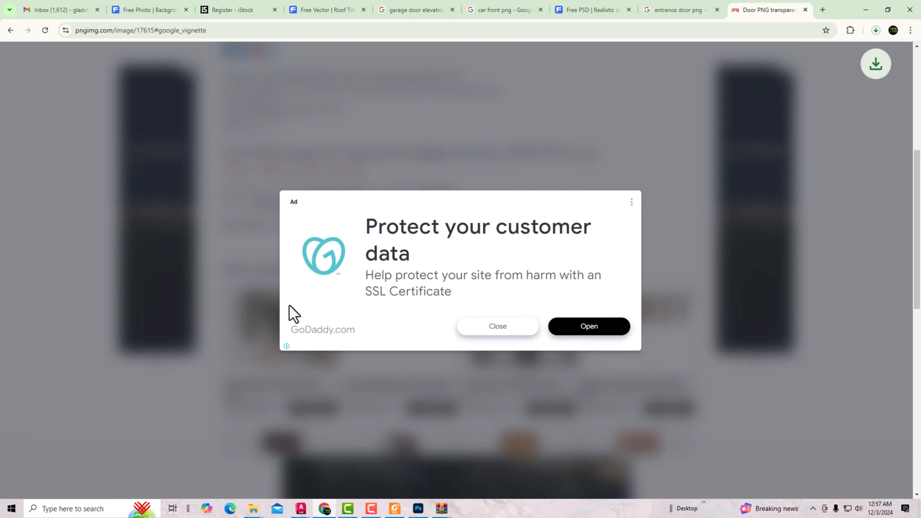
Place the downloaded door PNG in the Photoshop elevation, scale it to about 19%, fit it over the drawn entrance door, and apply the transform.
drag(779, 58, 357, 305)
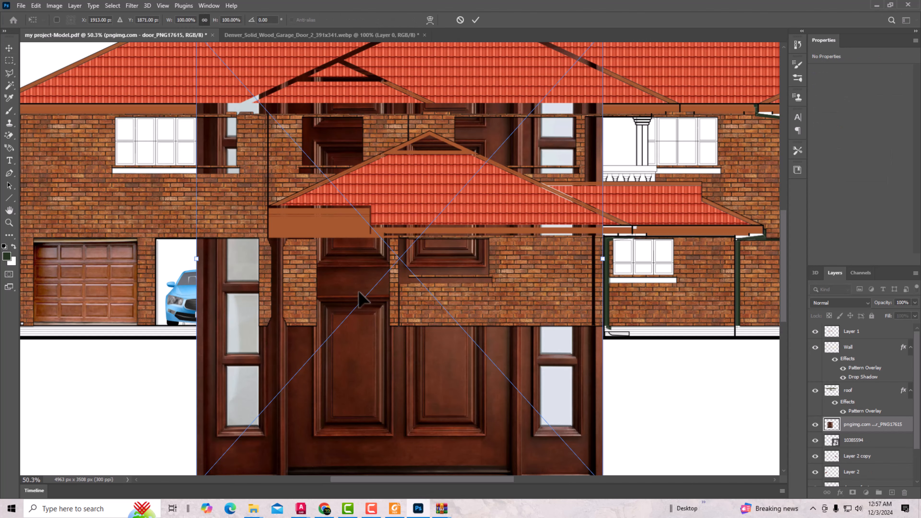
scroll(368, 263, down, 3)
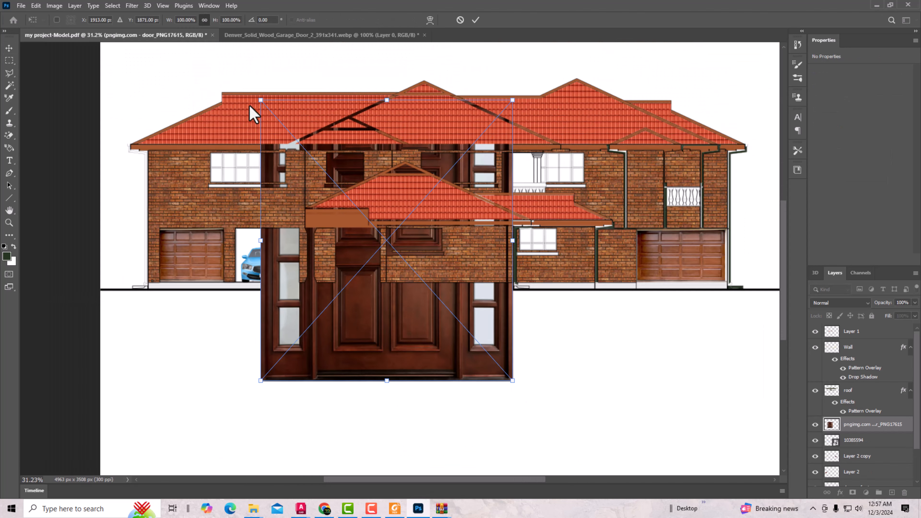
drag(259, 101, 422, 337)
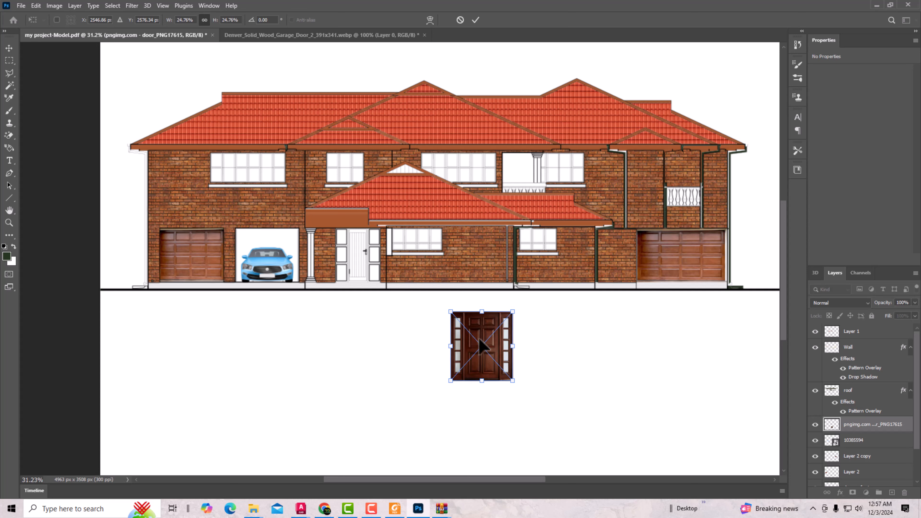
drag(479, 338, 362, 261)
drag(396, 306, 382, 283)
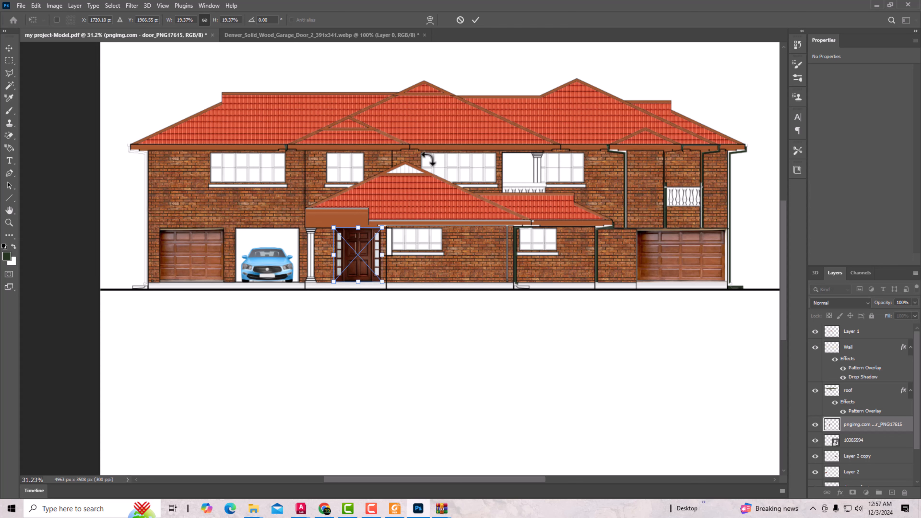
click(474, 21)
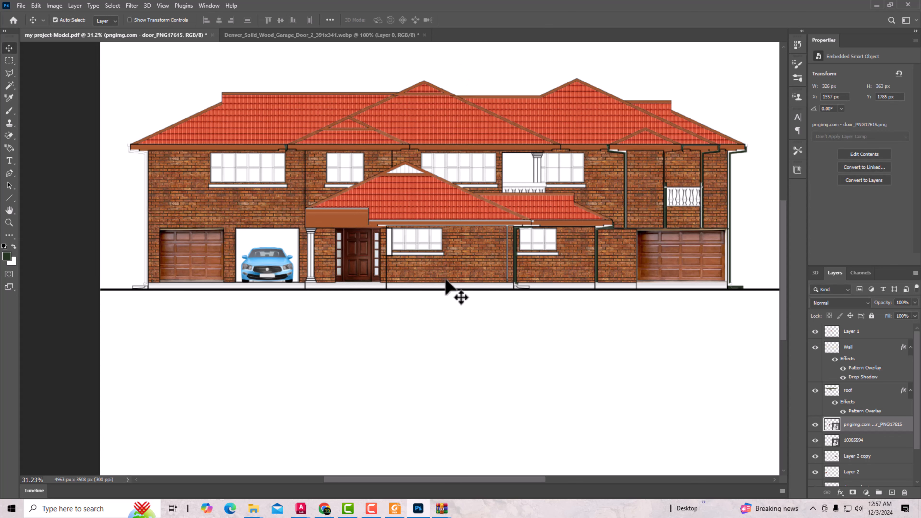
scroll(506, 275, up, 1)
scroll(361, 270, up, 1)
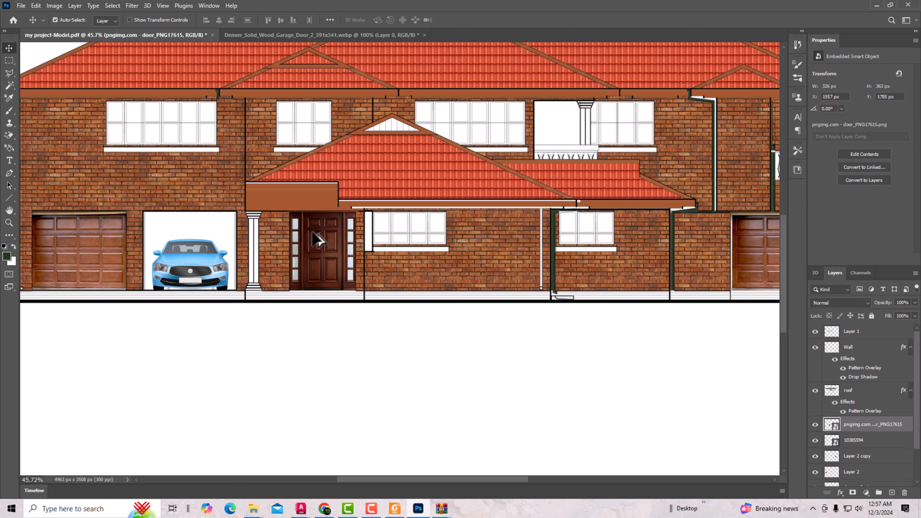
scroll(316, 240, up, 1)
scroll(452, 331, down, 1)
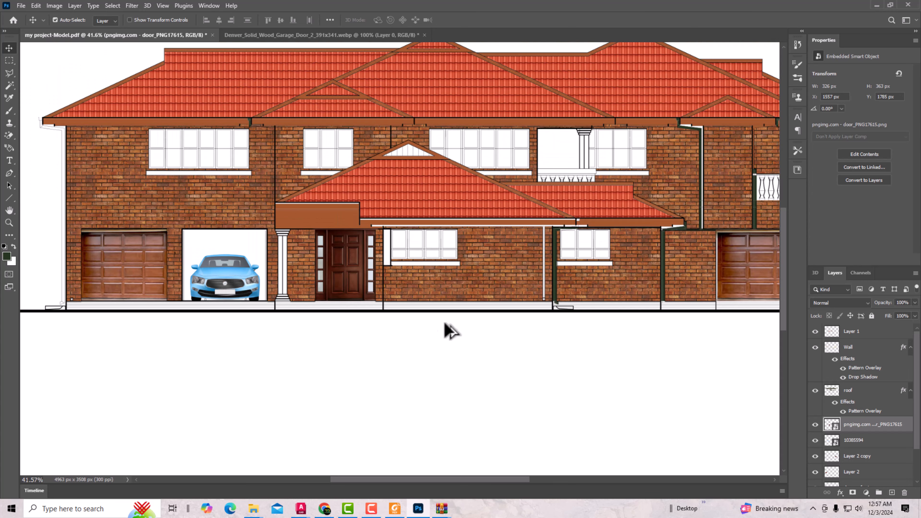
scroll(370, 313, down, 1)
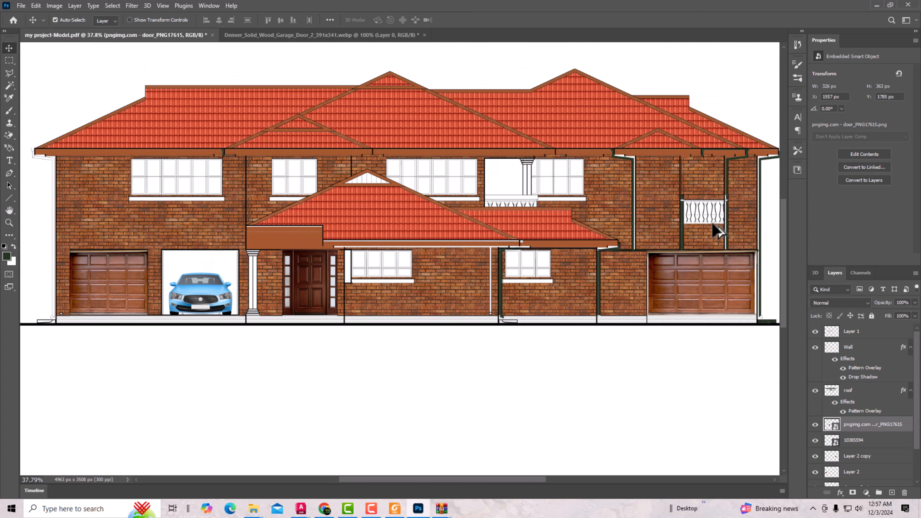
scroll(727, 228, up, 2)
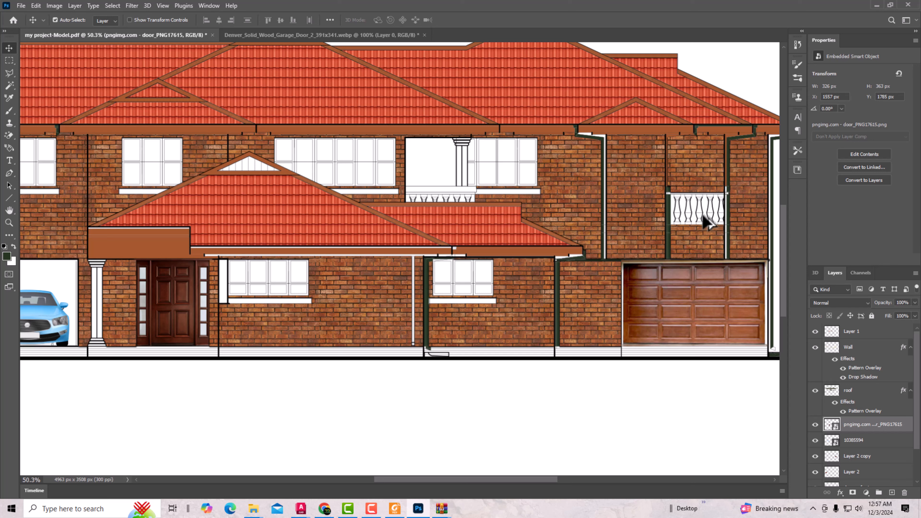
Switch to Chrome and search Google for "railing cement png" in a new tab.
click(324, 509)
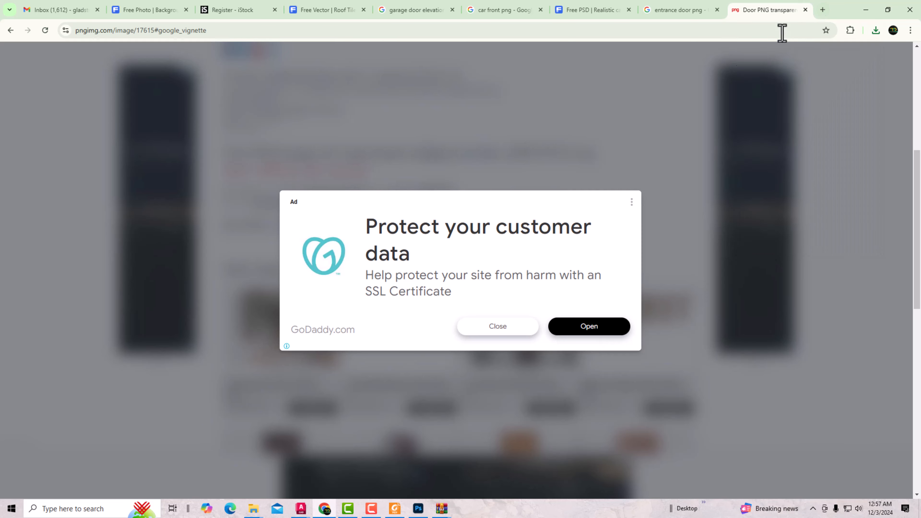
click(822, 10)
click(481, 181)
text(r)
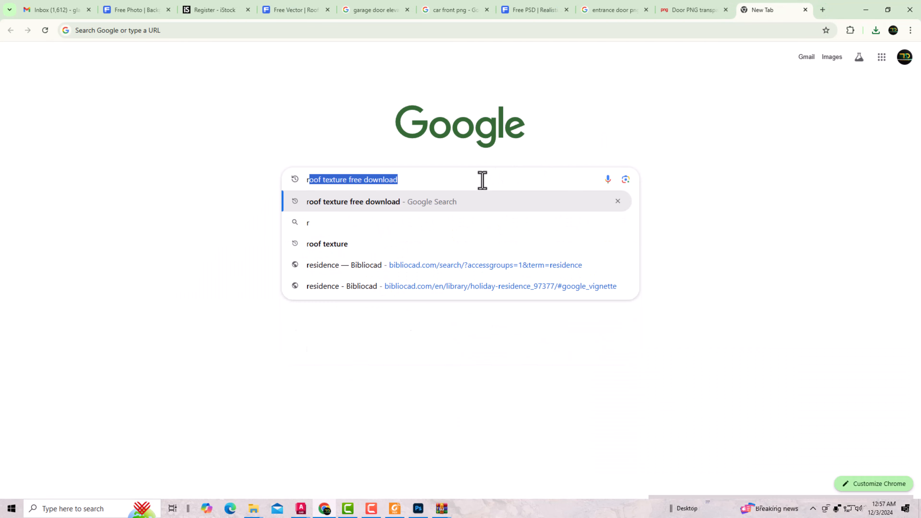
text(aili)
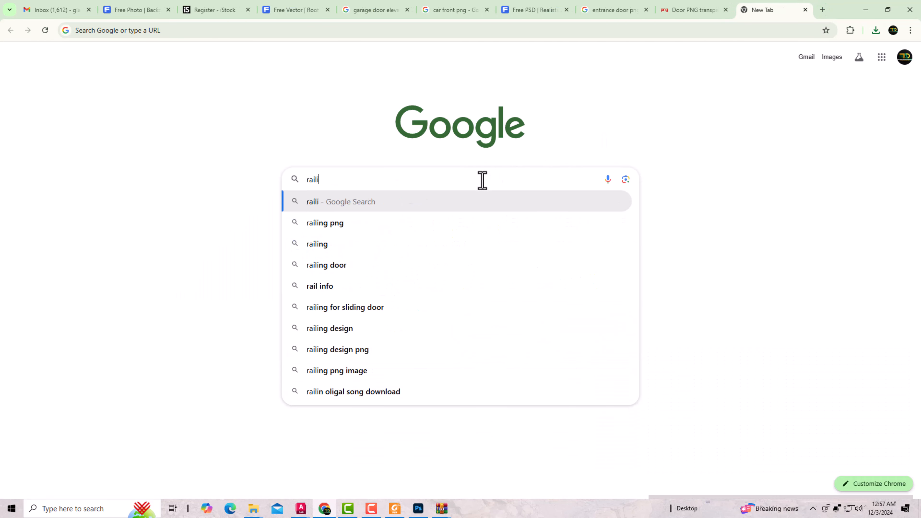
text(ng )
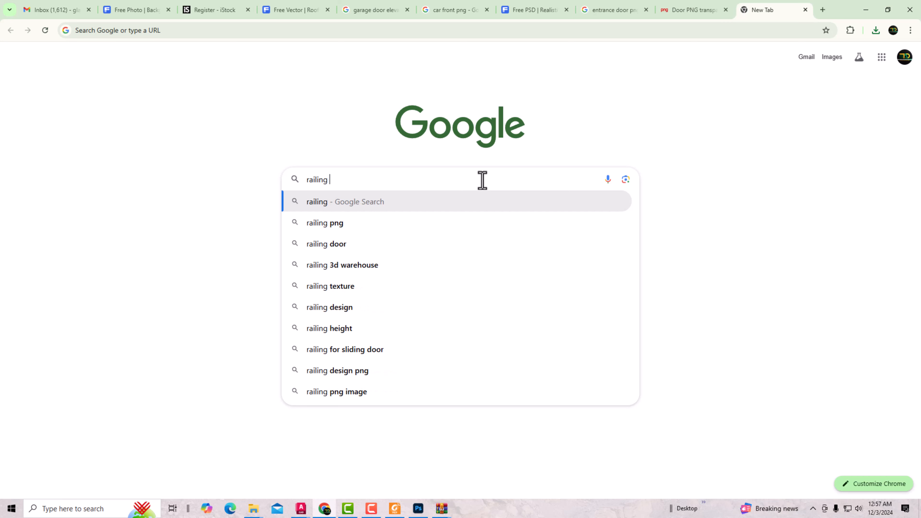
text(cement )
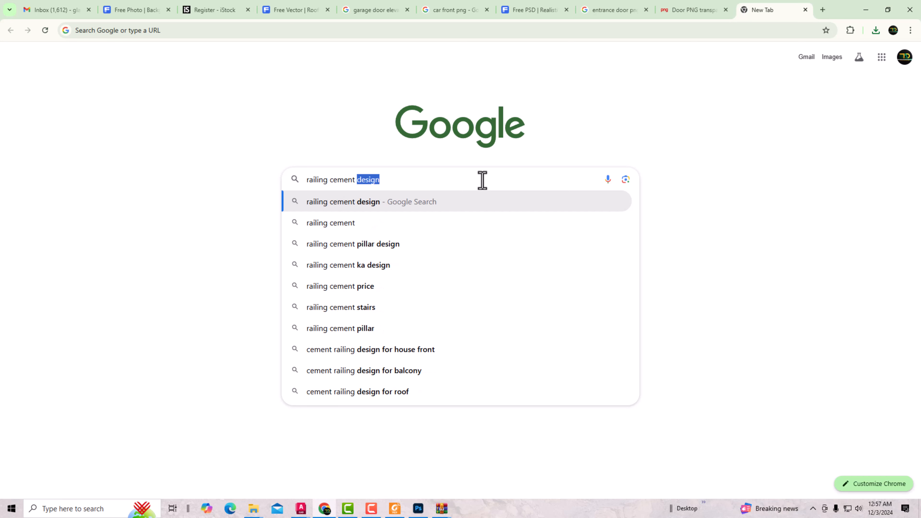
text(png)
key(Return)
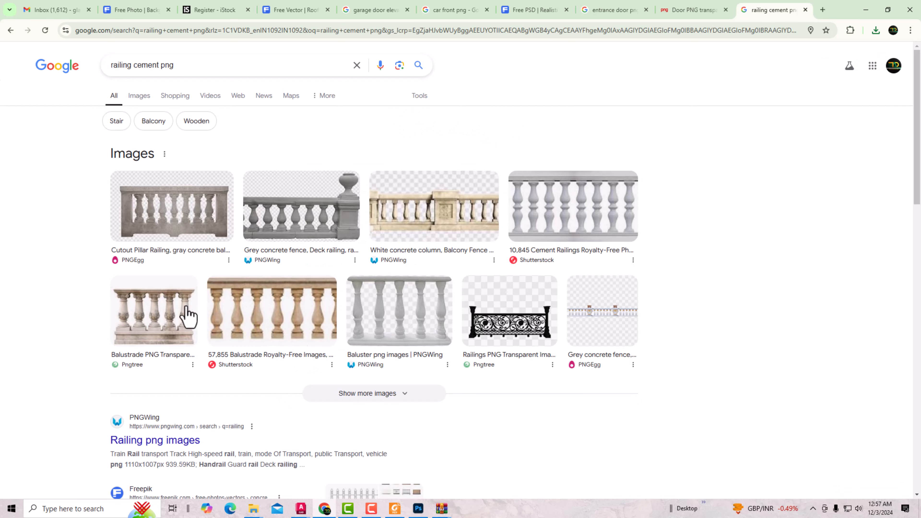
Open the Pngtree balustrade result, choose the old balustrade pillars architectural element photo, and download its PNG with the free plan.
click(181, 314)
click(710, 357)
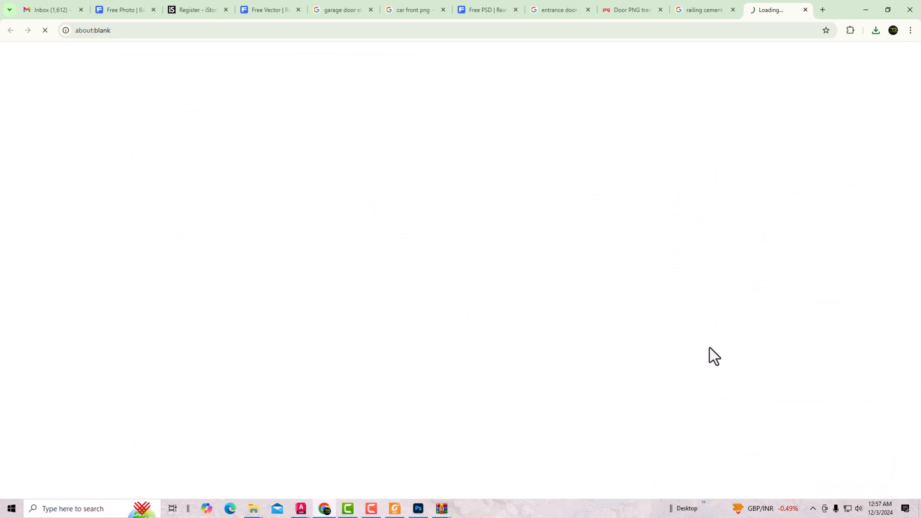
scroll(551, 209, down, 3)
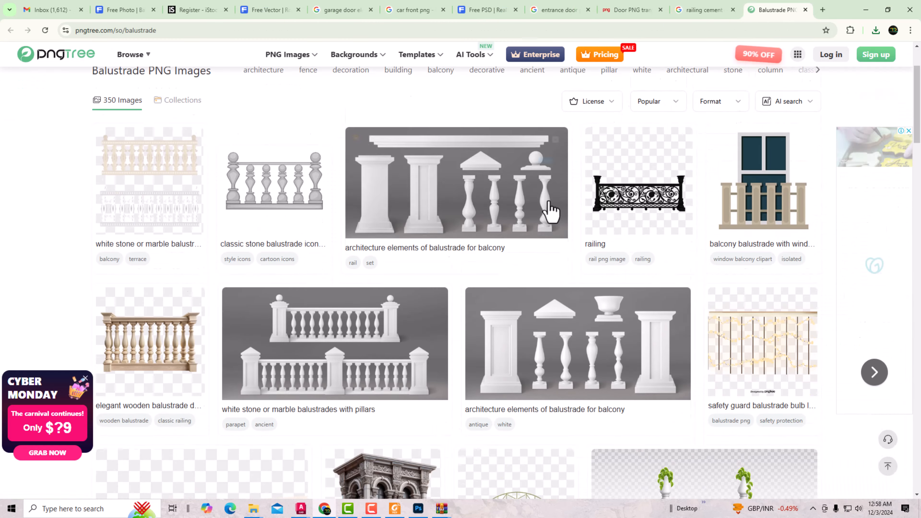
scroll(551, 208, down, 9)
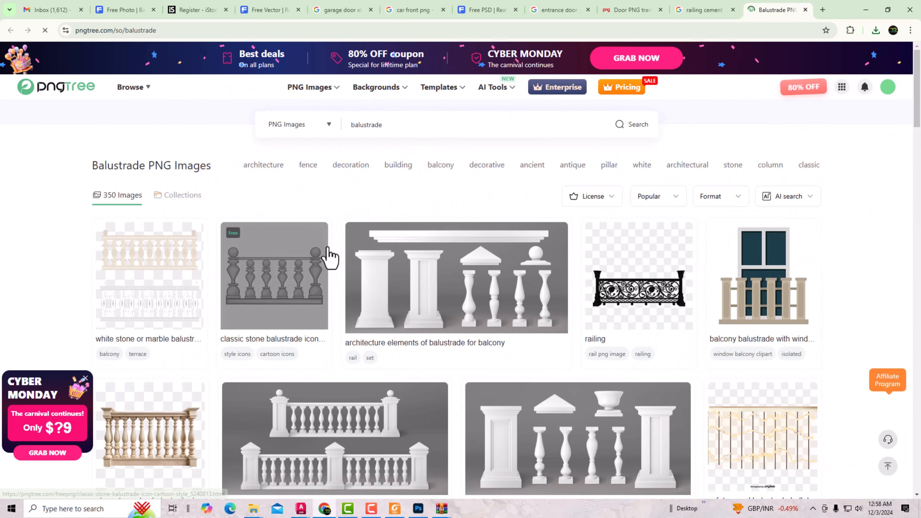
scroll(329, 257, down, 7)
click(175, 395)
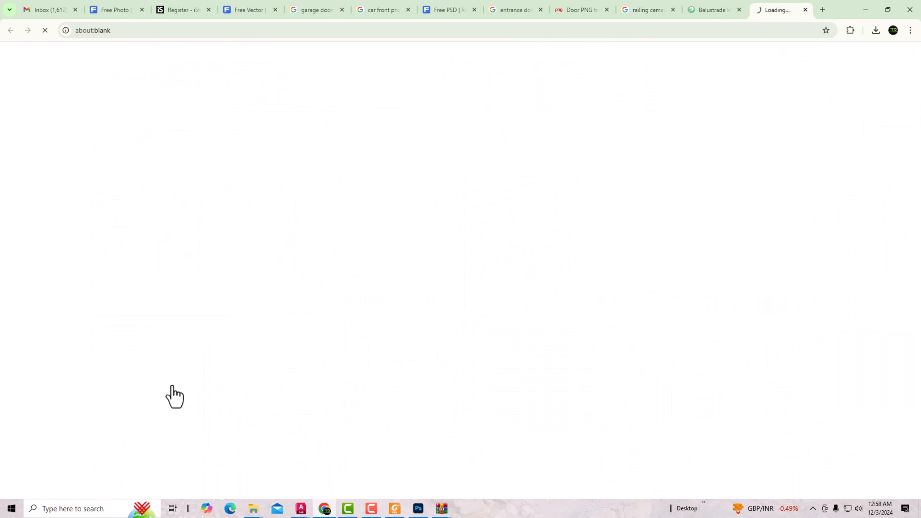
click(586, 236)
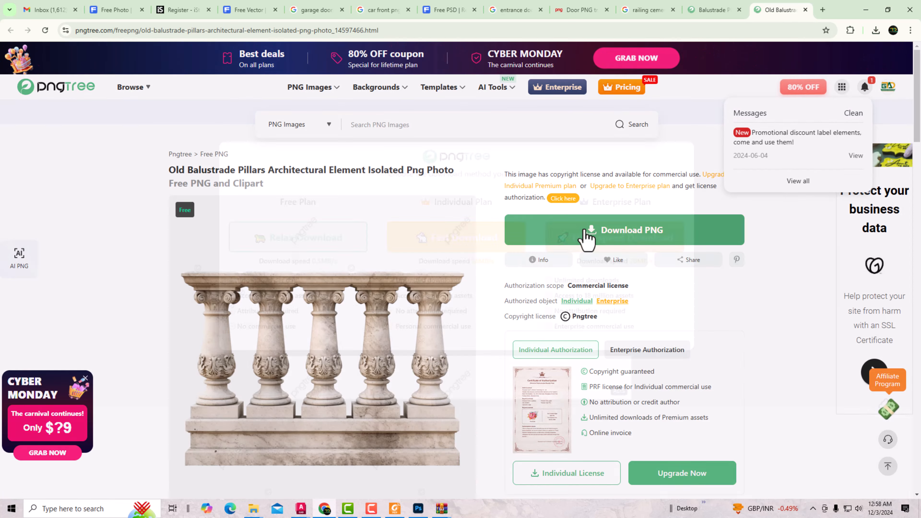
click(332, 246)
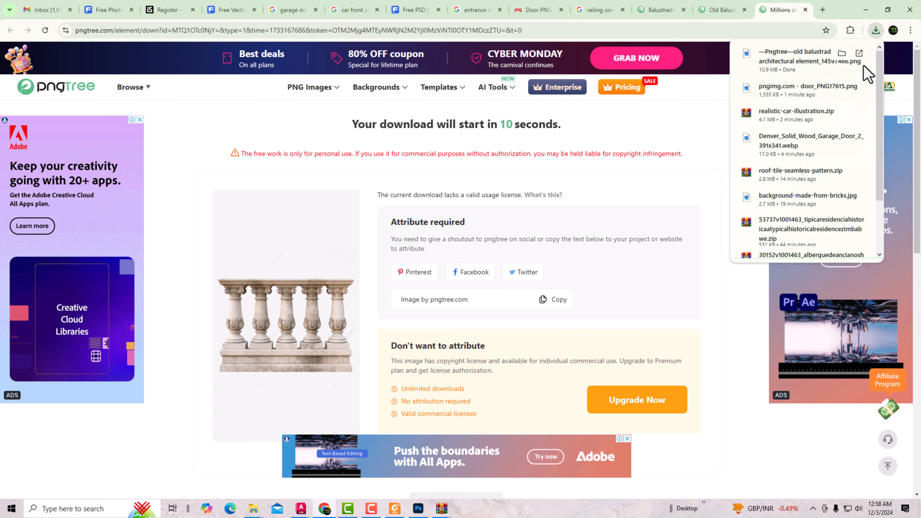
Place the downloaded balustrade PNG in the Photoshop elevation at 3.20% scale over the balcony above the wide garage door, and move its layer directly above Wall.
drag(822, 68, 381, 322)
scroll(426, 226, down, 3)
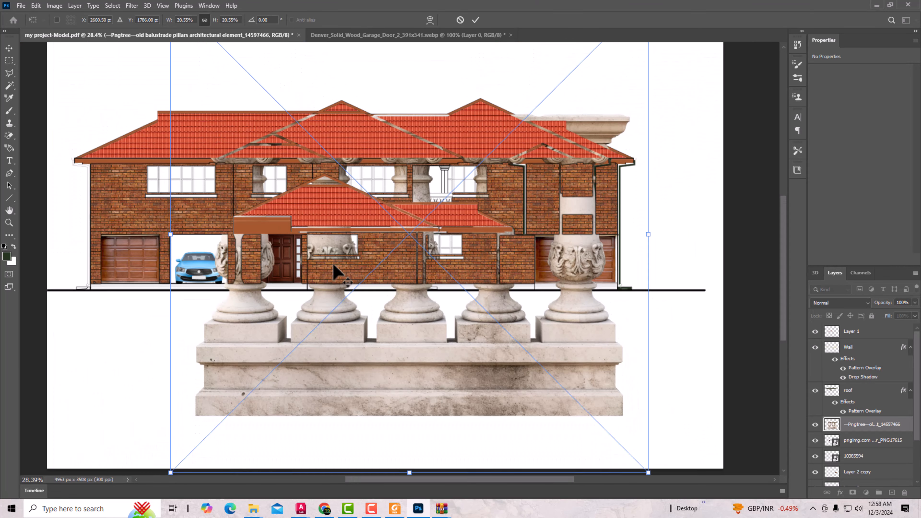
scroll(336, 270, down, 2)
drag(222, 81, 505, 220)
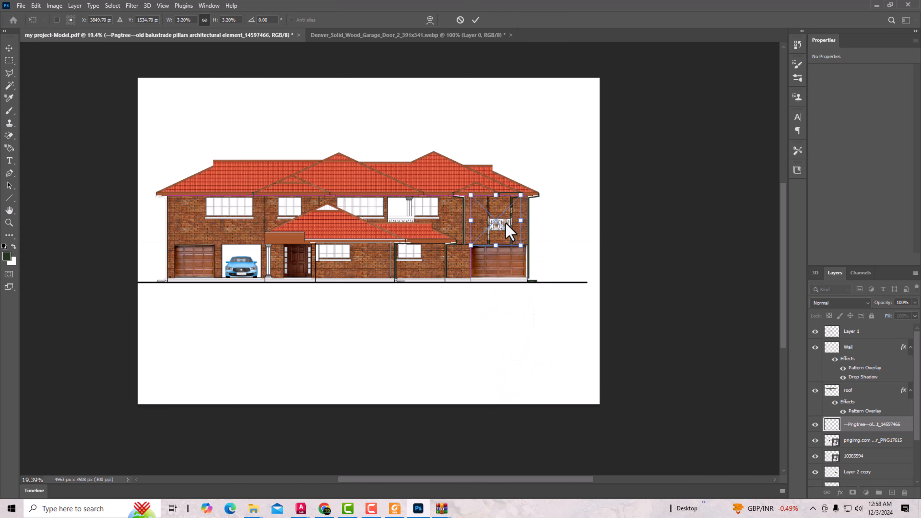
drag(852, 430, 844, 309)
drag(842, 333, 840, 340)
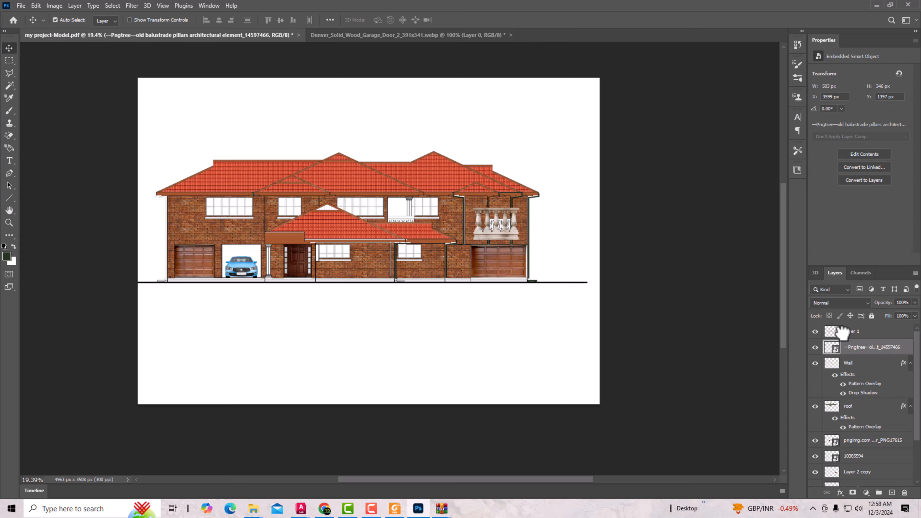
Scale the balustrade image down to 1.41% and position it over the line-drawn balcony railing above the wide garage door.
scroll(530, 218, up, 5)
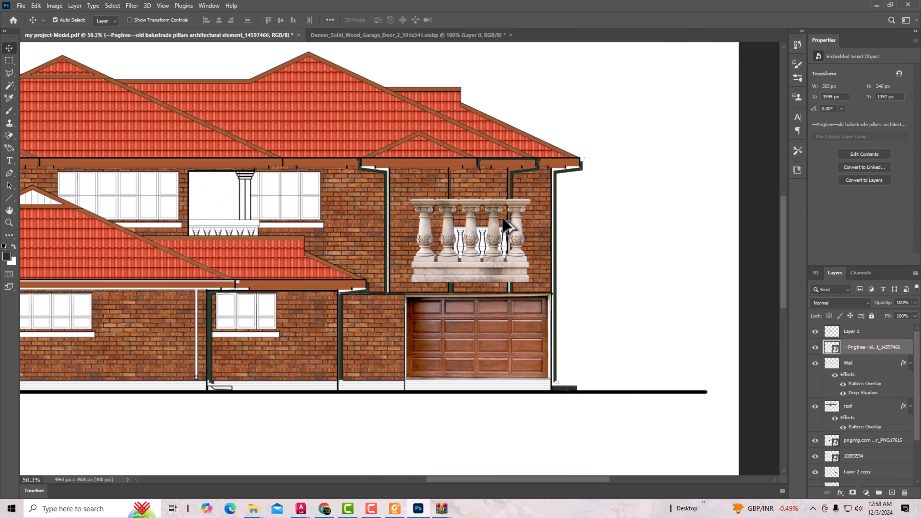
key(ctrl+t)
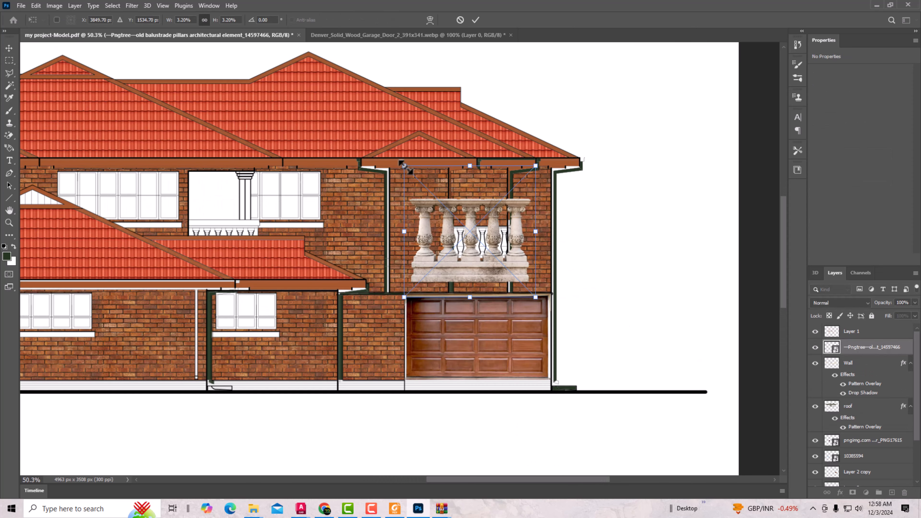
drag(405, 167, 471, 246)
drag(504, 275, 526, 237)
scroll(505, 248, up, 1)
scroll(504, 247, up, 4)
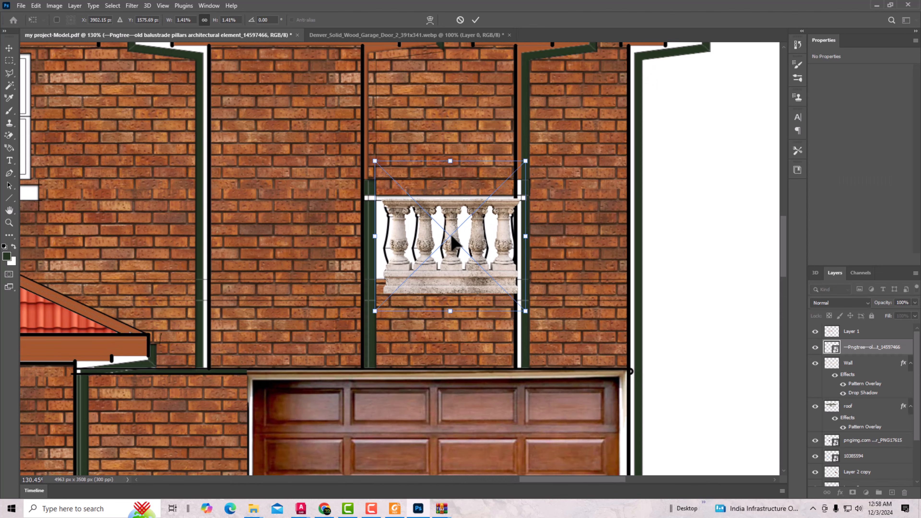
drag(452, 238, 447, 233)
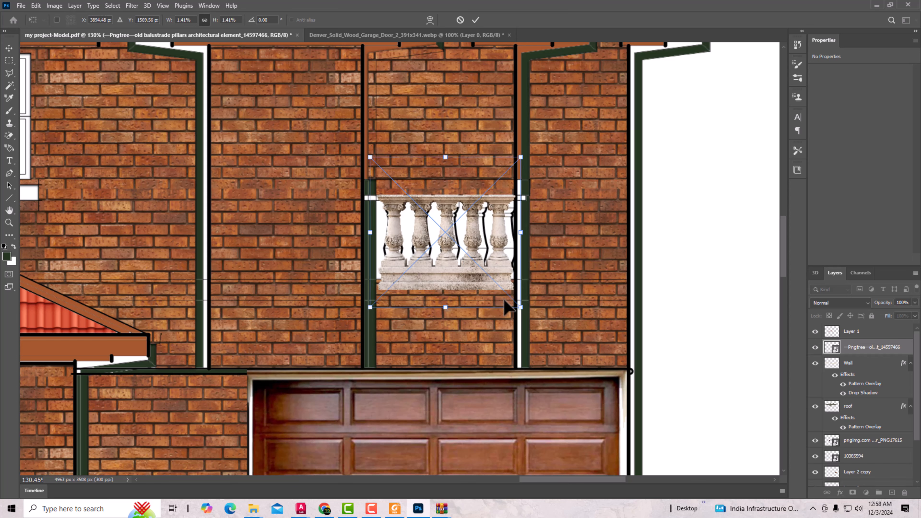
Distort the balustrade to a width of 1.53% so it spans the balcony opening between the posts, and apply the transform.
right_click(501, 229)
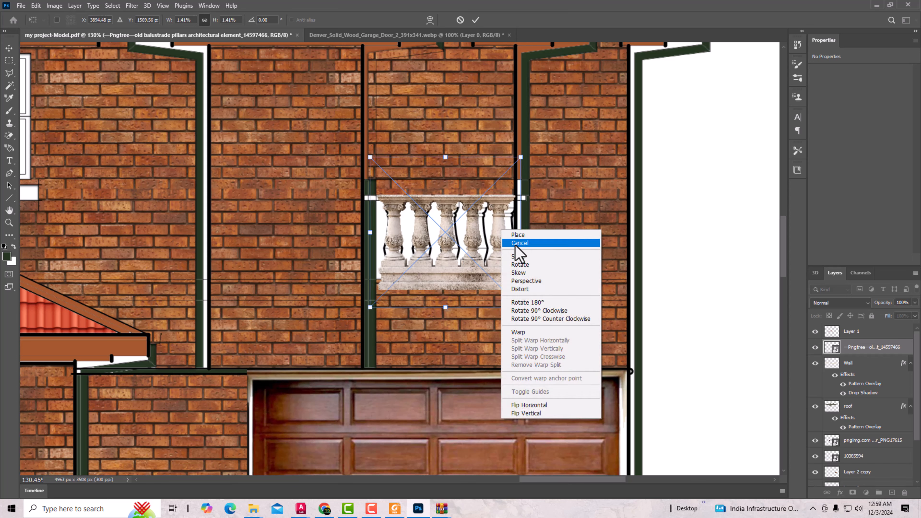
click(521, 288)
drag(524, 236, 529, 236)
drag(371, 234, 367, 235)
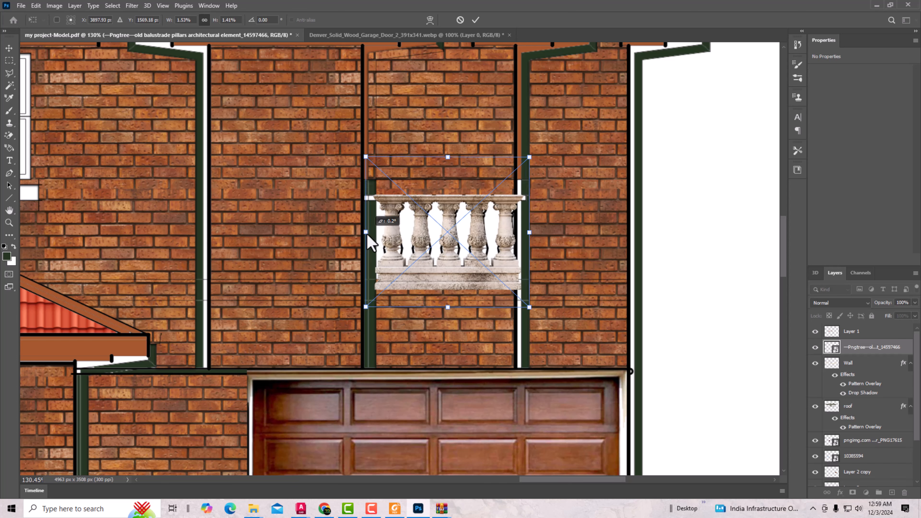
scroll(421, 305, down, 3)
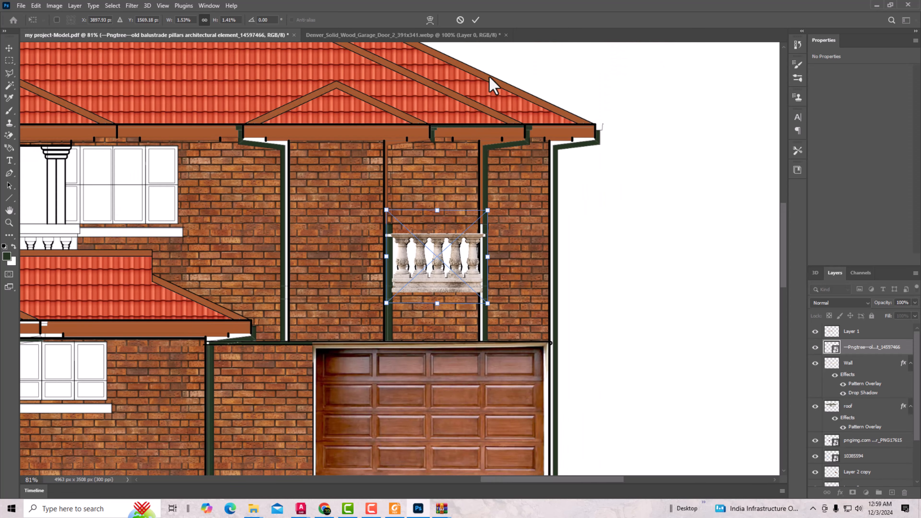
click(475, 20)
scroll(578, 267, down, 5)
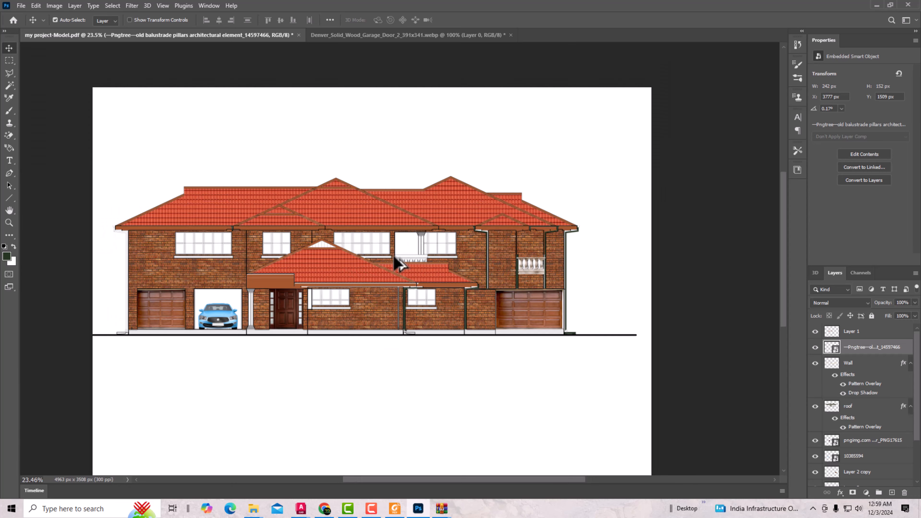
scroll(165, 240, up, 3)
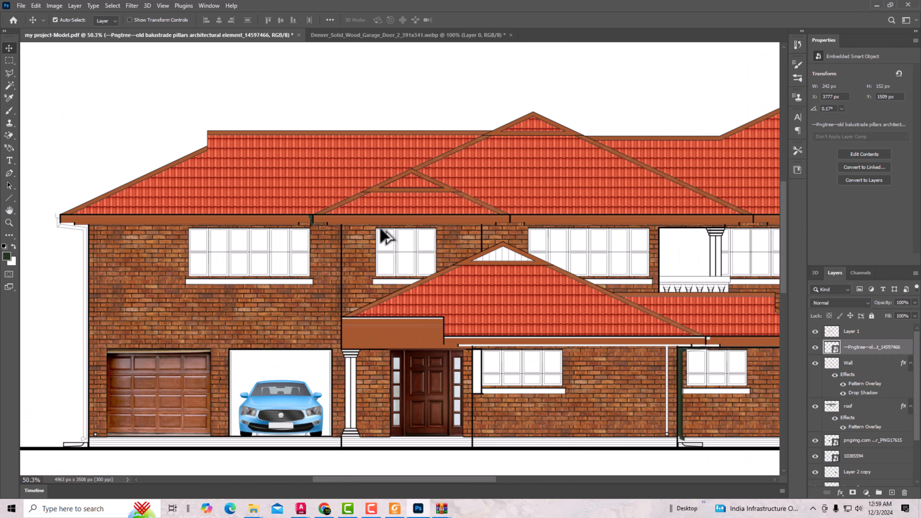
scroll(294, 253, down, 2)
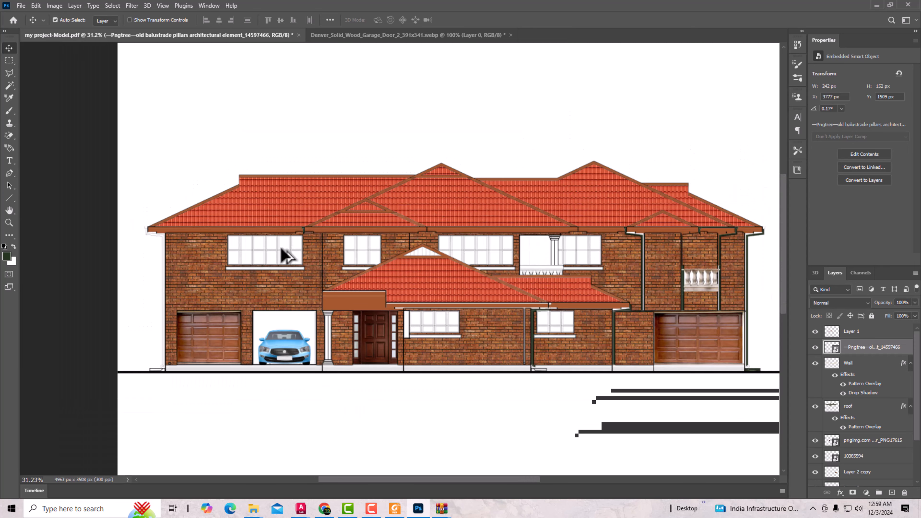
scroll(285, 256, up, 2)
scroll(859, 462, down, 3)
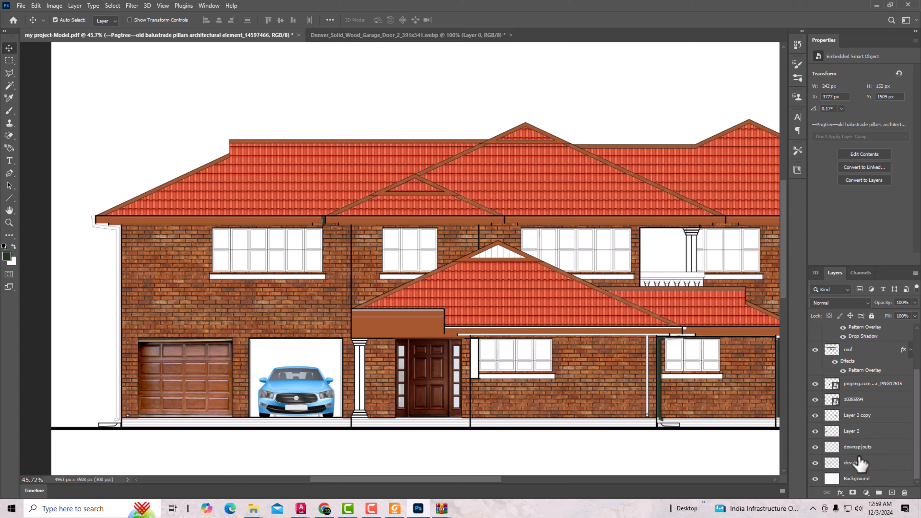
On the elevation layer, select all the glass panes of the upper window above the left garage door with the Magic Wand.
click(853, 464)
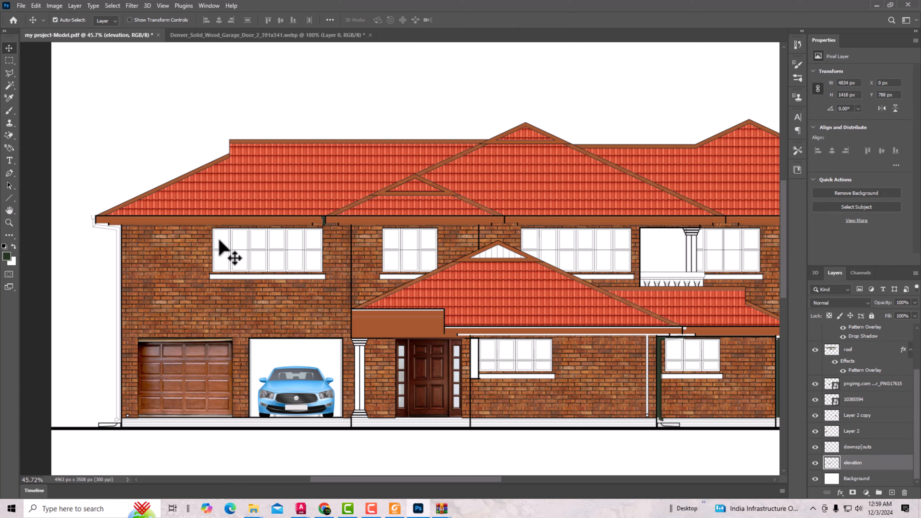
scroll(233, 268, up, 3)
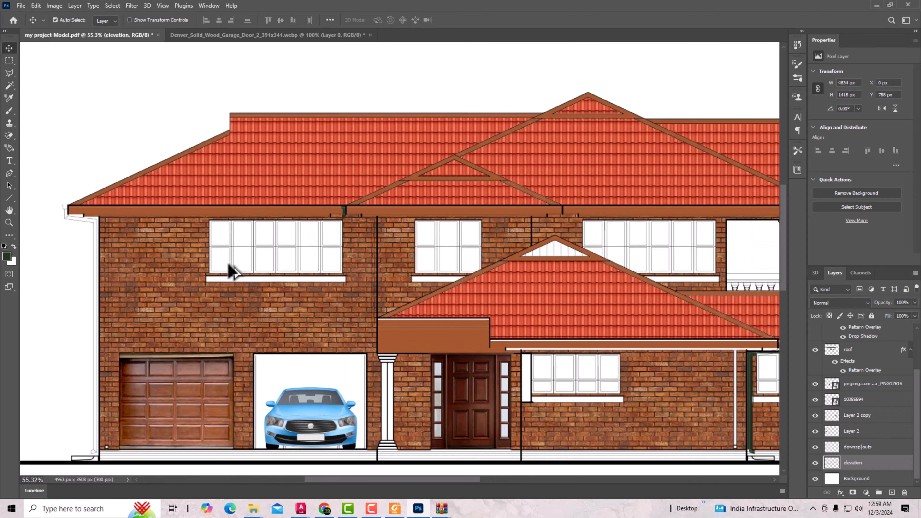
click(10, 88)
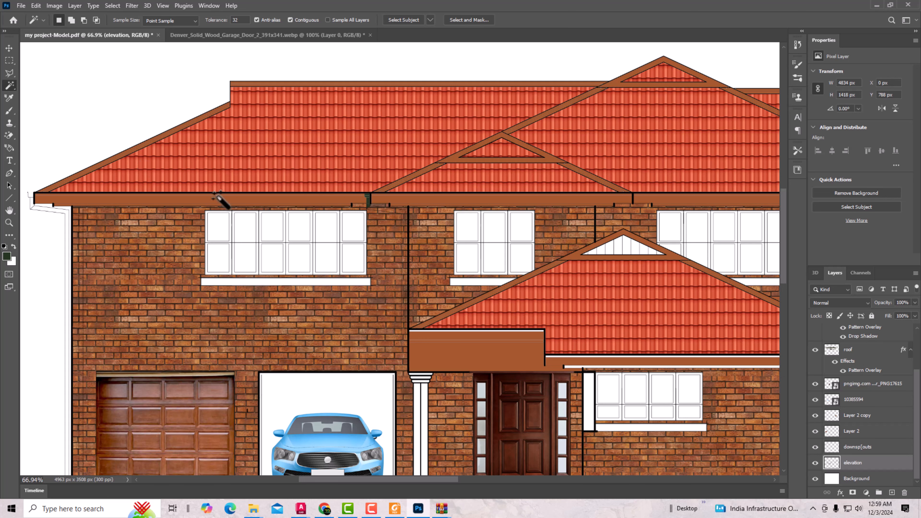
click(215, 229)
shift+click(218, 256)
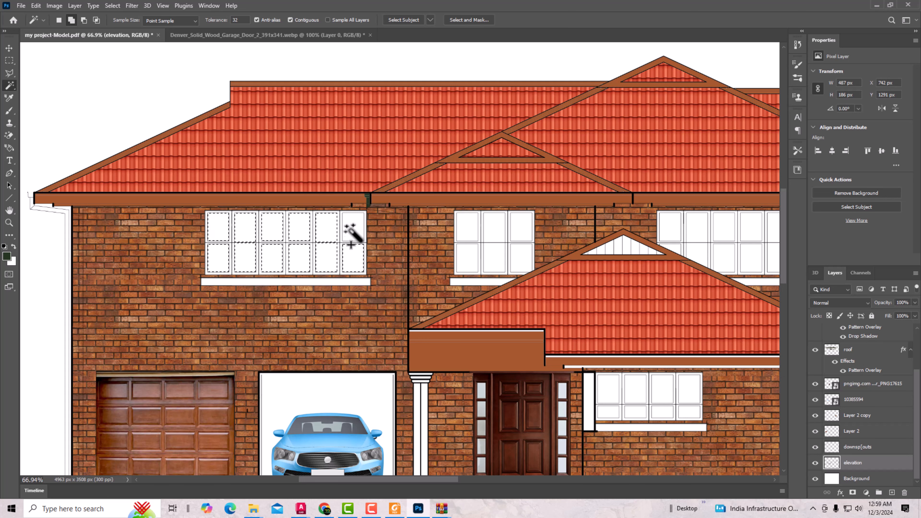
Add all six panes of the three-column upper window to the selection.
click(463, 231)
click(486, 231)
click(499, 259)
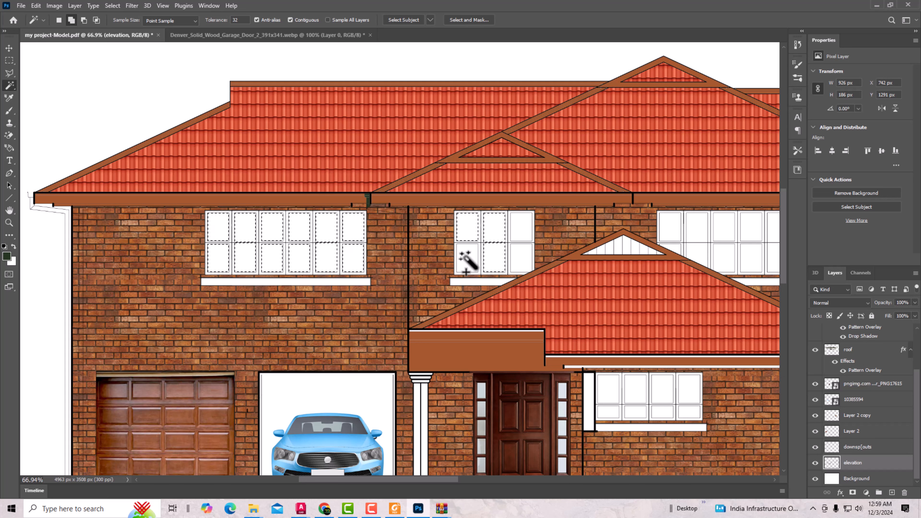
click(524, 261)
click(524, 237)
Add all panes of the wide six-column upper window between the small entrance gable and the central balcony to the selection.
scroll(310, 268, down, 2)
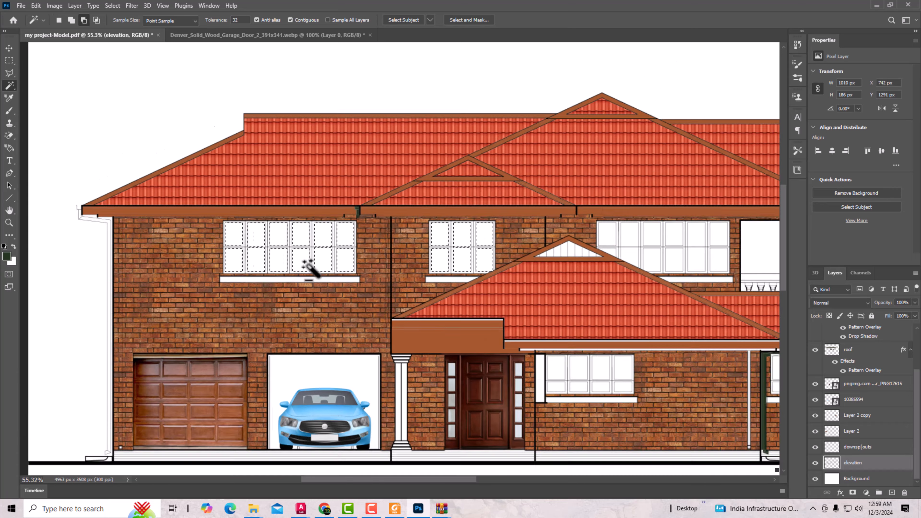
scroll(310, 269, down, 2)
scroll(609, 259, up, 3)
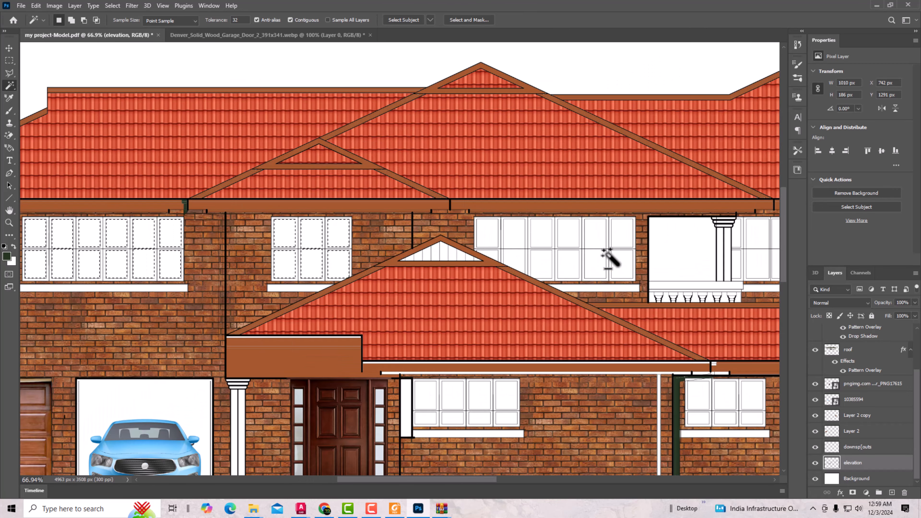
click(486, 232)
click(509, 234)
click(516, 256)
click(493, 253)
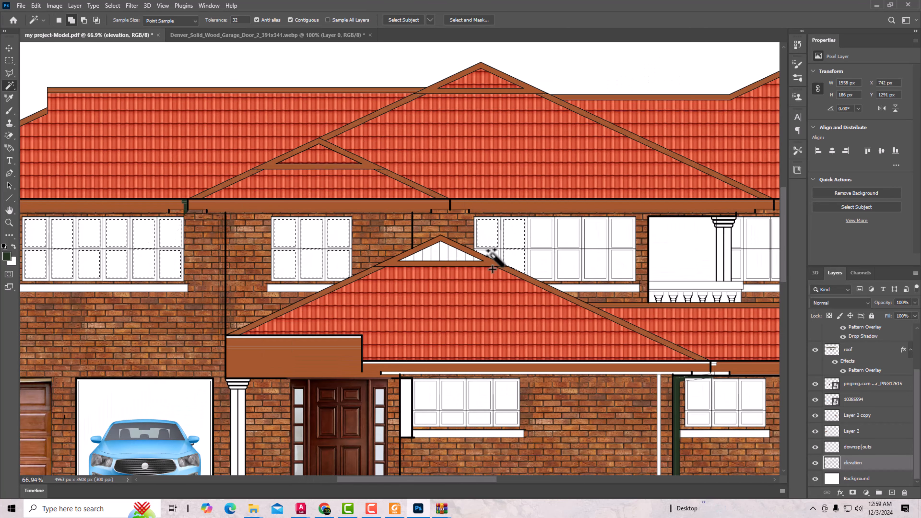
click(540, 236)
click(542, 260)
click(565, 261)
click(566, 236)
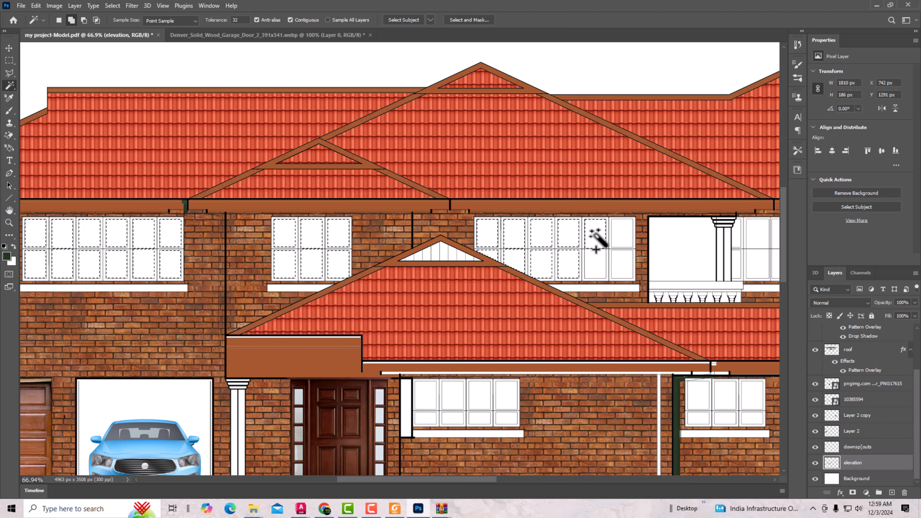
click(594, 235)
click(621, 236)
click(621, 262)
click(598, 267)
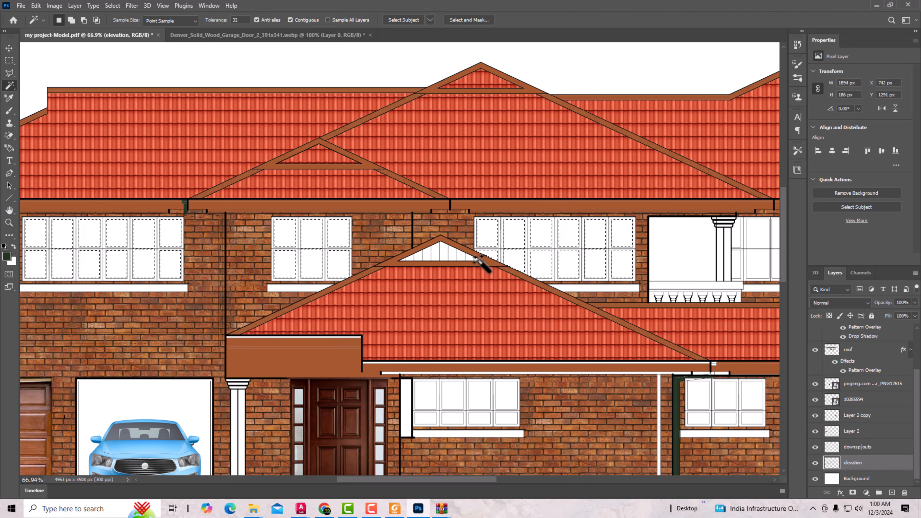
Add the panes of the upper window beside the column balcony and of the three-column ground-floor window below it to the selection.
scroll(473, 252, down, 3)
scroll(452, 255, up, 4)
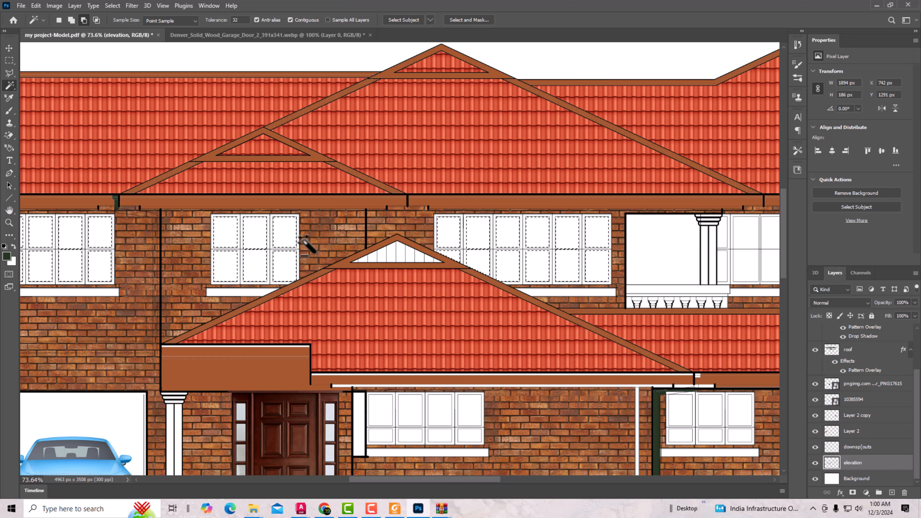
scroll(298, 247, down, 4)
scroll(558, 251, up, 3)
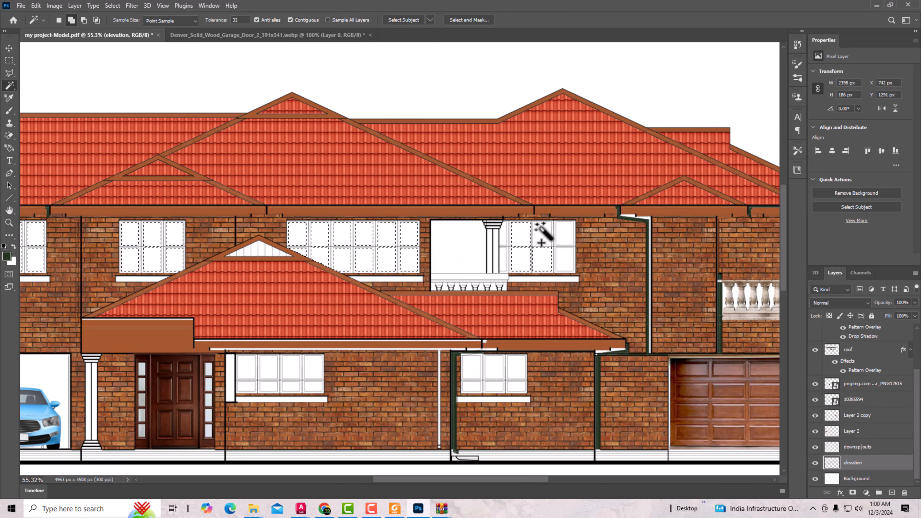
click(517, 367)
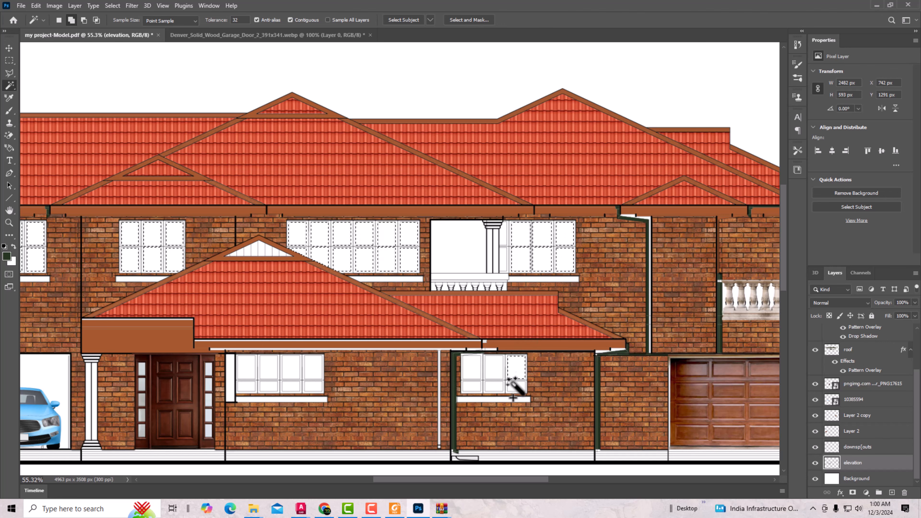
click(517, 387)
click(494, 387)
click(494, 367)
click(470, 367)
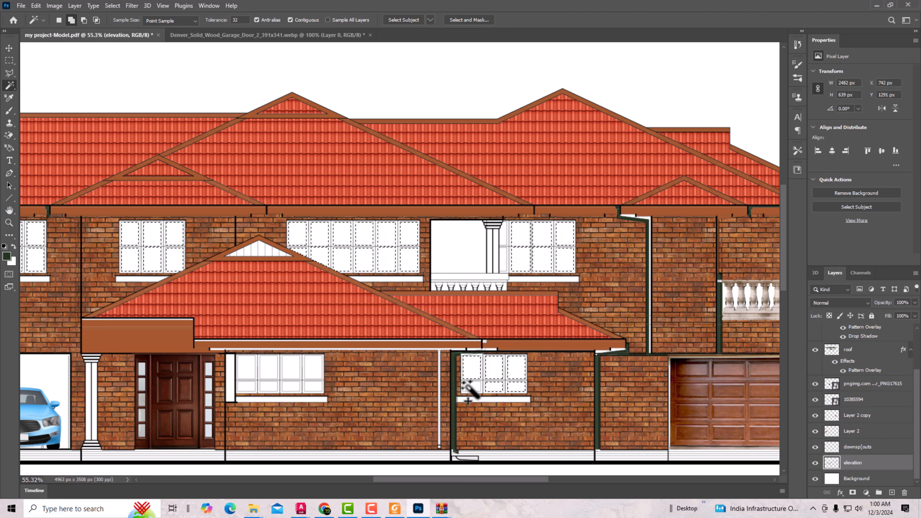
click(470, 386)
Add the panes of the four-column ground-floor window beside the entrance door to the selection.
scroll(444, 254, down, 2)
scroll(314, 351, up, 3)
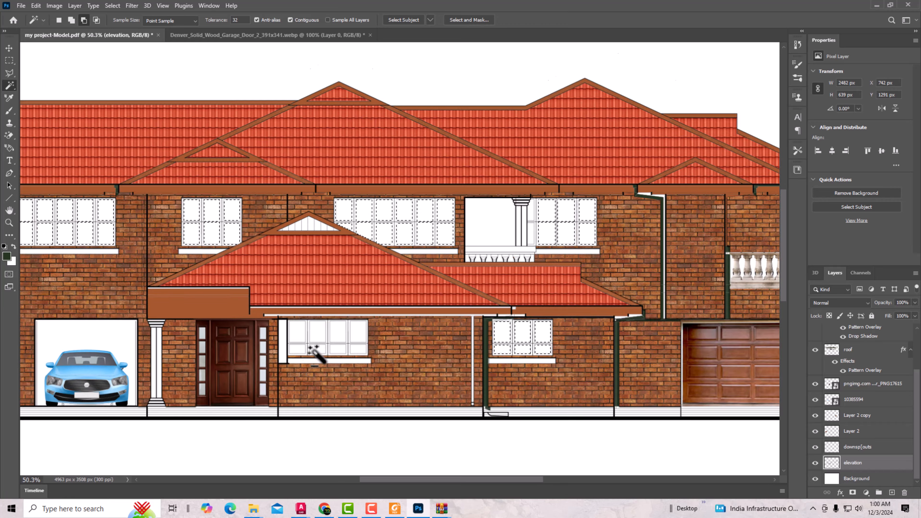
click(292, 350)
click(291, 331)
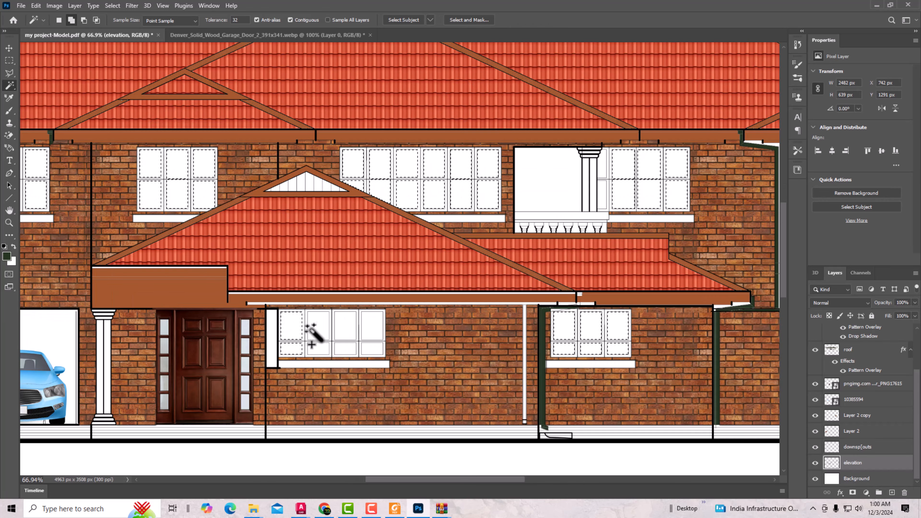
click(313, 329)
click(320, 350)
click(338, 350)
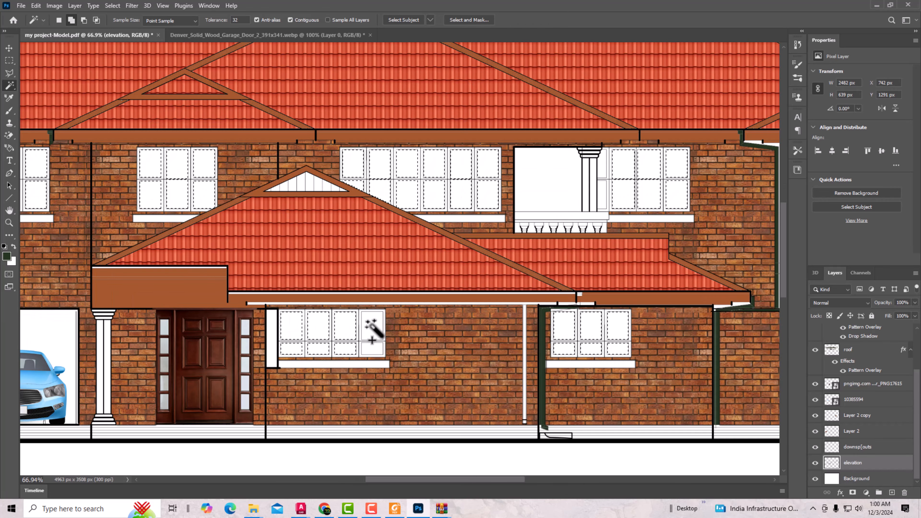
Create a new layer directly above elevation and name it window.
scroll(385, 259, down, 3)
scroll(388, 262, down, 2)
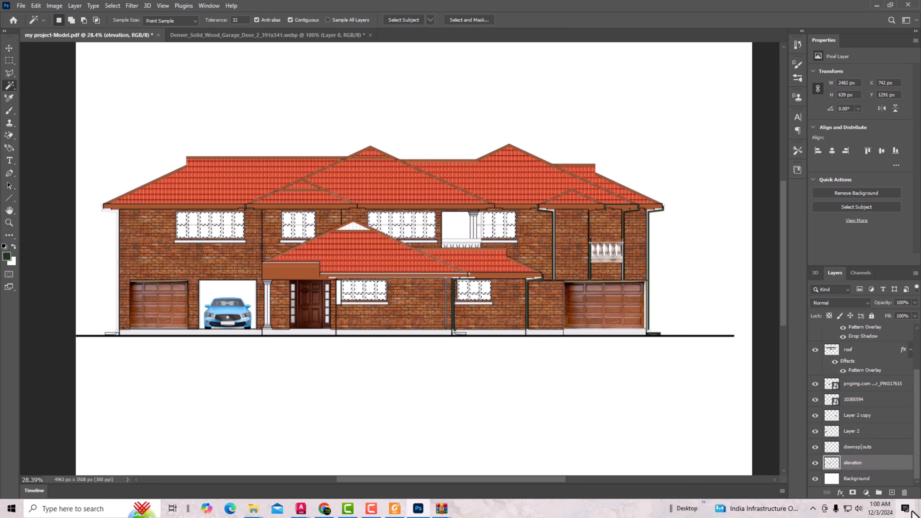
click(892, 492)
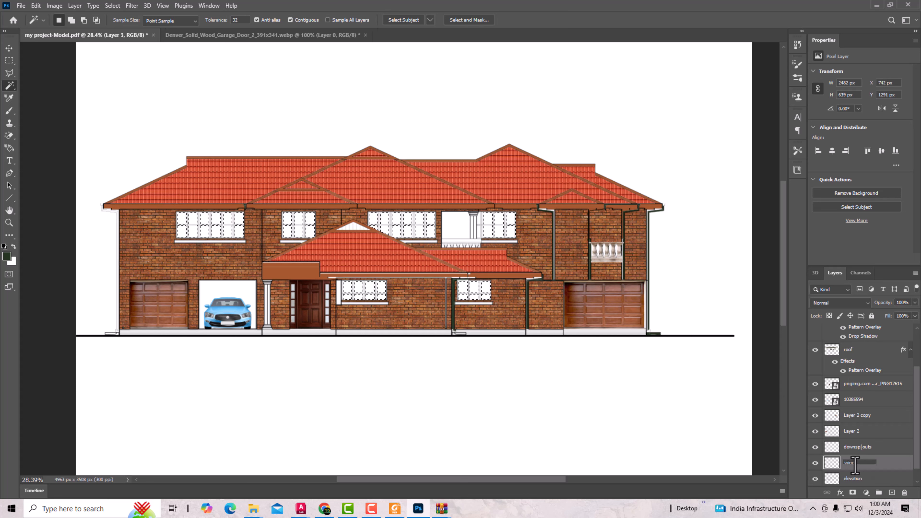
key(Return)
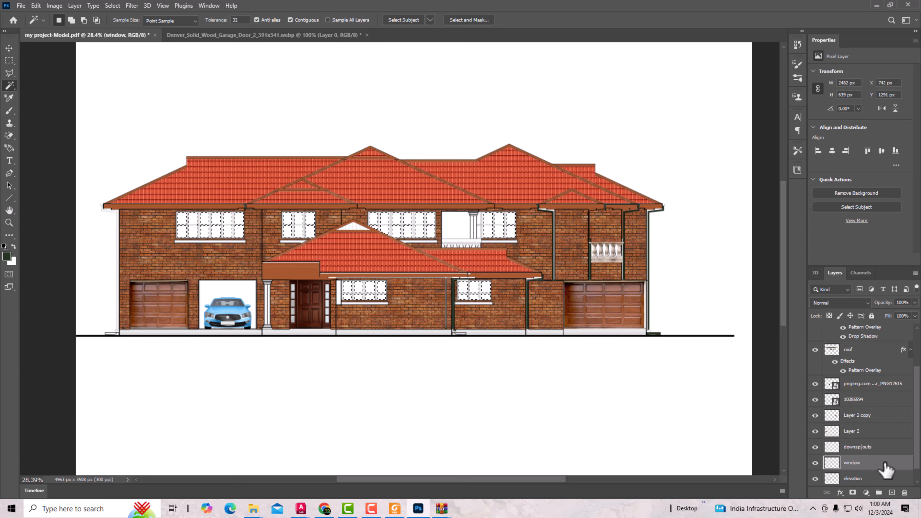
Set the foreground color to light blue 60ceea, fill the selected panes on the window layer with it, and deselect.
click(6, 256)
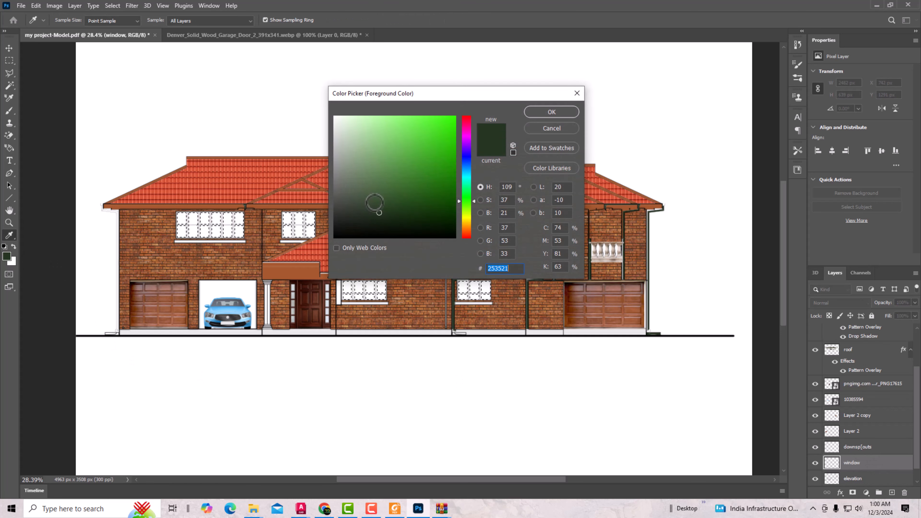
drag(464, 182, 408, 128)
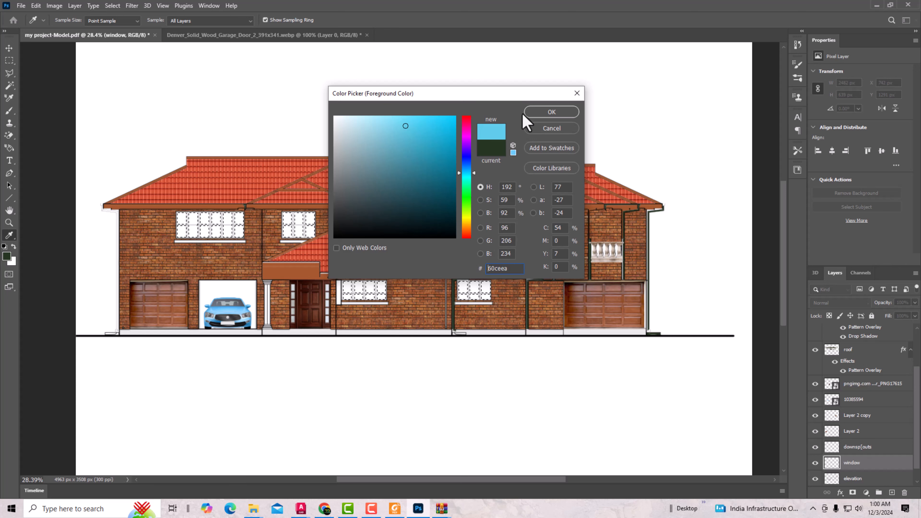
click(530, 113)
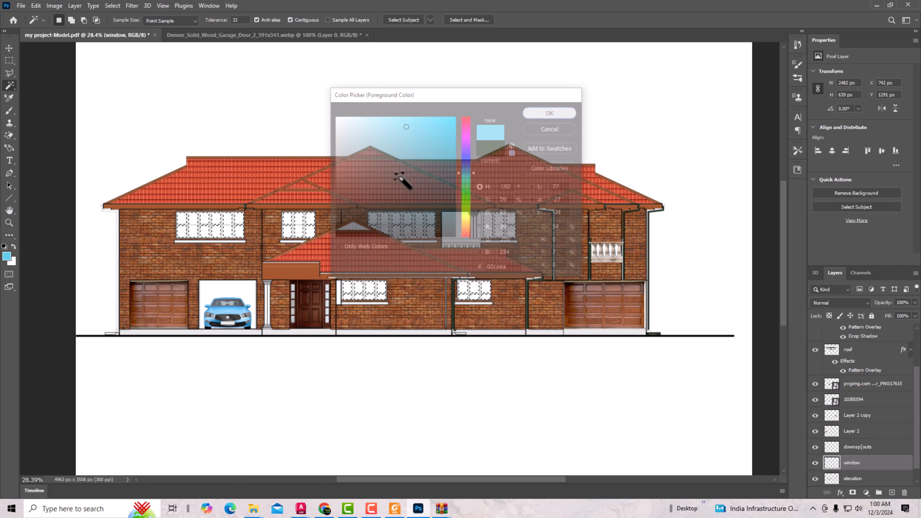
click(300, 232)
key(ctrl+d)
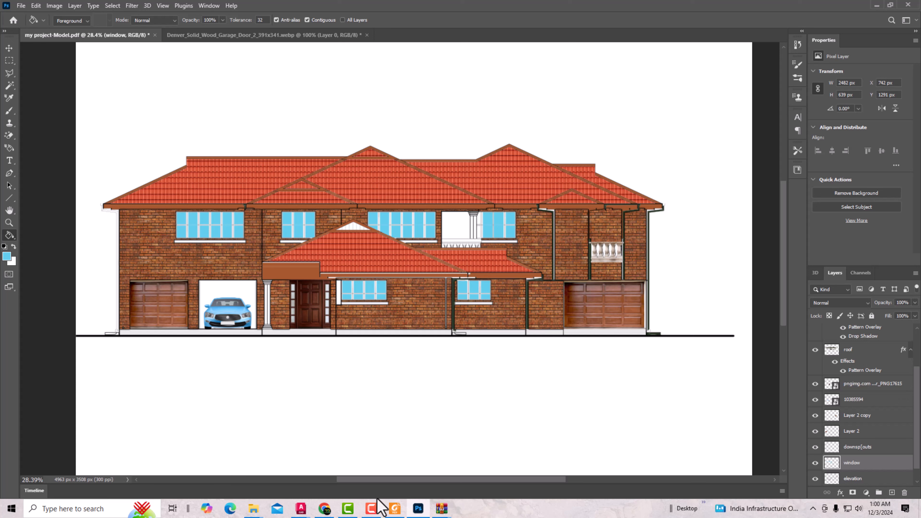
Switch to Chrome and search Google for "glass texture" in a new tab.
click(326, 508)
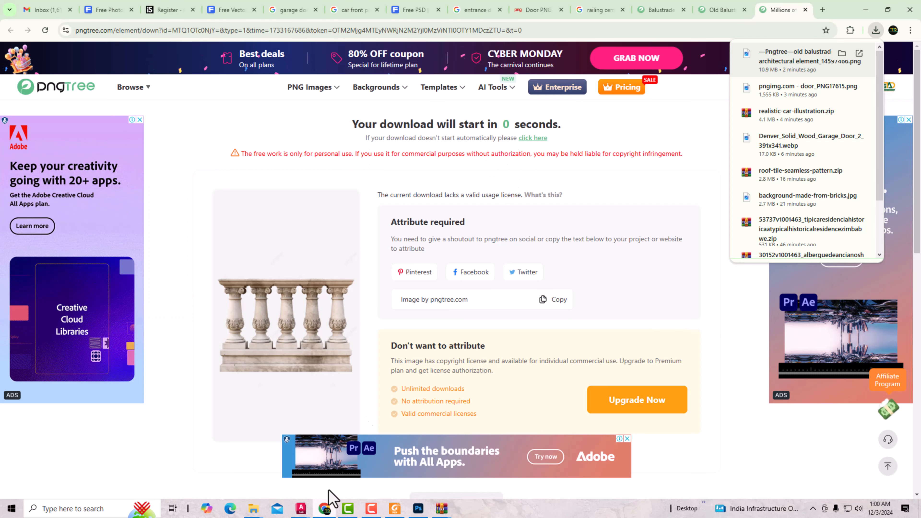
click(822, 11)
click(421, 181)
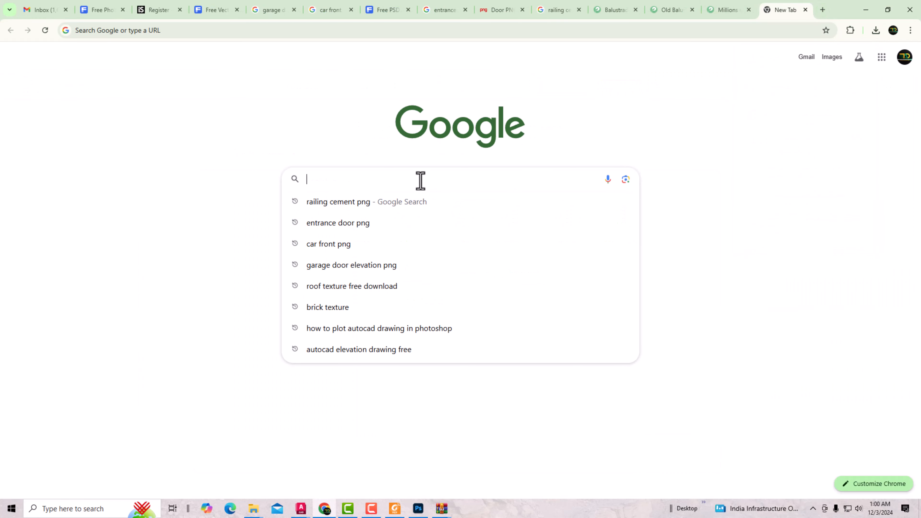
text(glass twe)
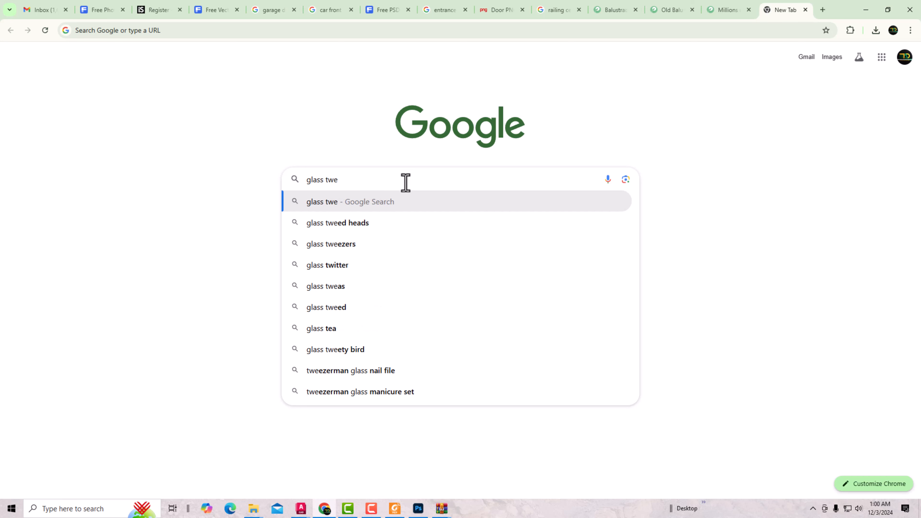
key(BackSpace)
key(BackSpace)
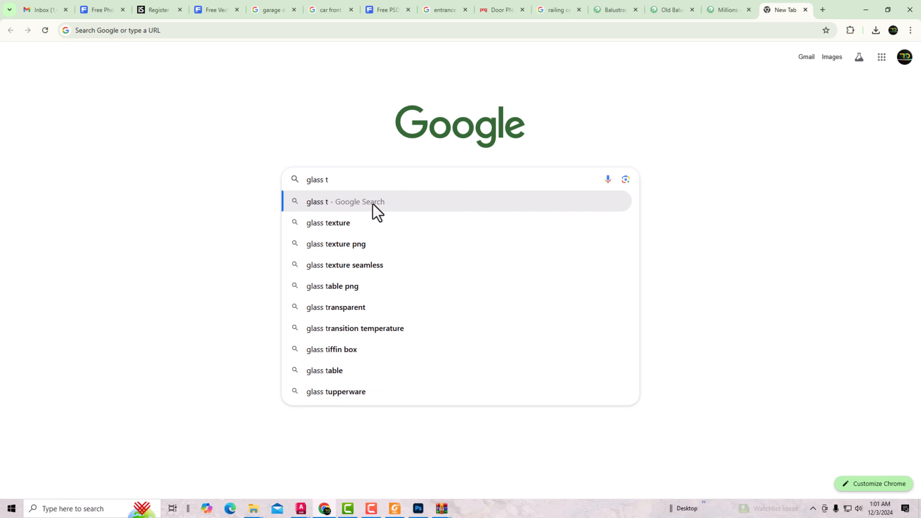
text(exture)
key(Return)
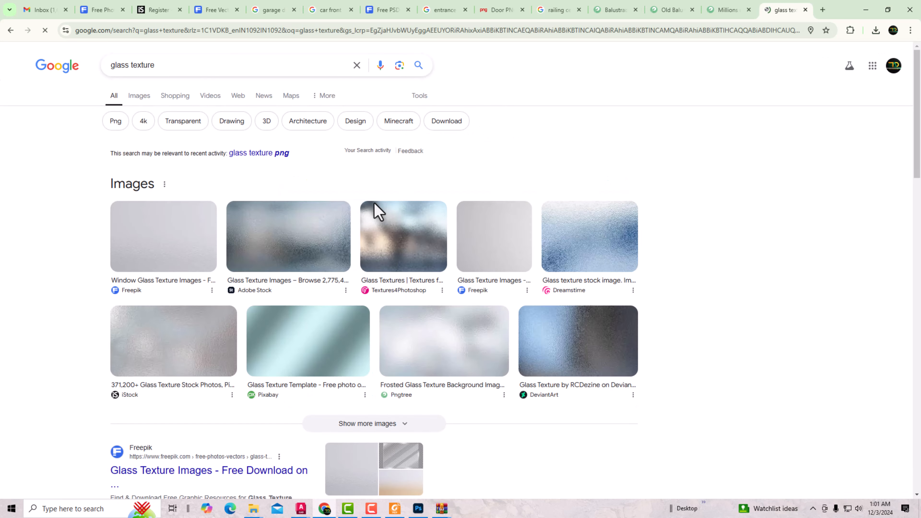
Preview the Adobe Stock glass texture result and save its image to the Downloads folder.
click(305, 232)
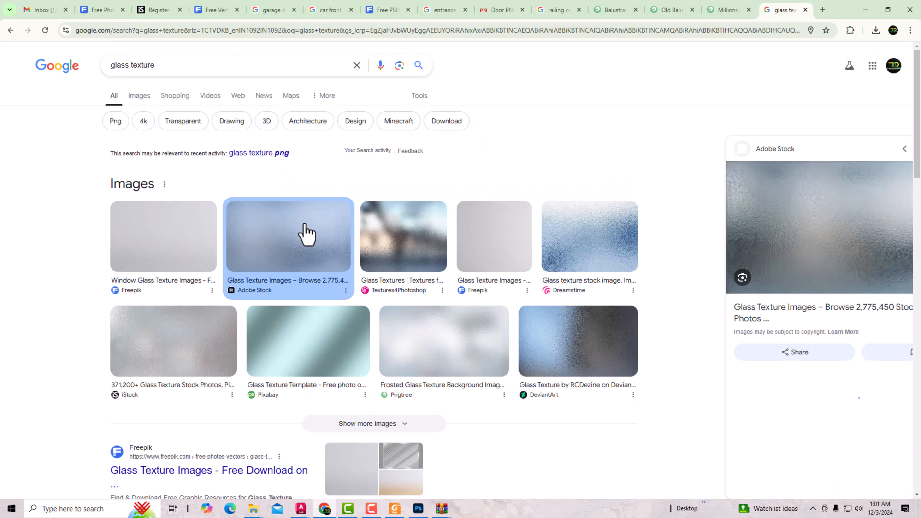
right_click(733, 232)
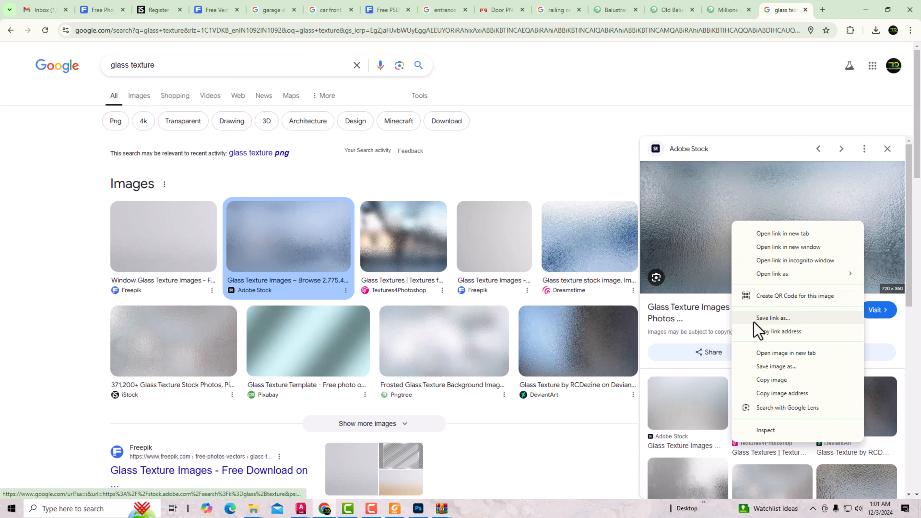
click(772, 366)
click(383, 245)
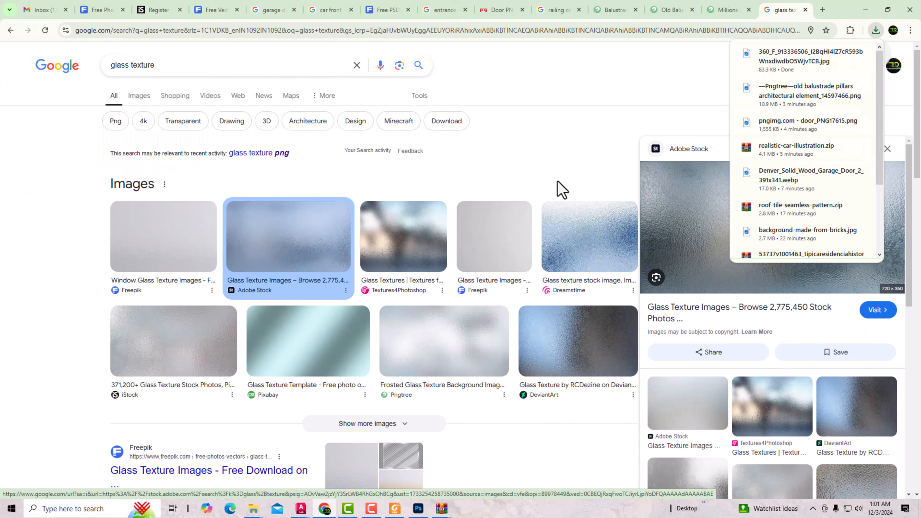
Show the saved glass texture JPG in the Downloads folder and open it in Photoshop.
click(842, 53)
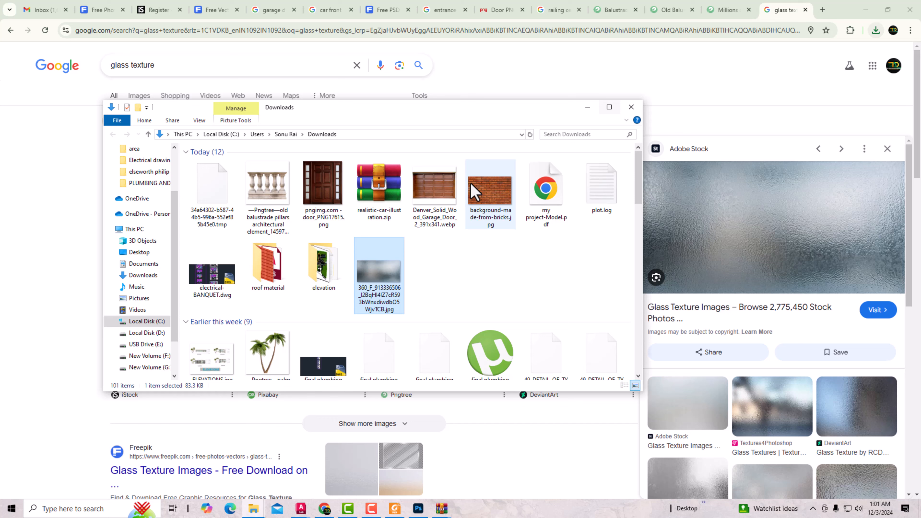
right_click(386, 274)
mouse_move(421, 337)
click(665, 341)
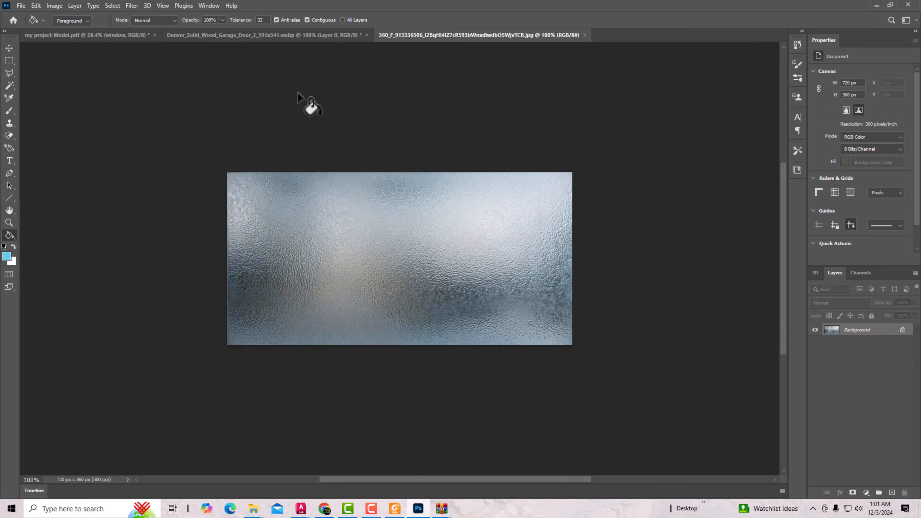
Define the glass texture image as a pattern under its default name and close the image.
click(36, 7)
click(63, 289)
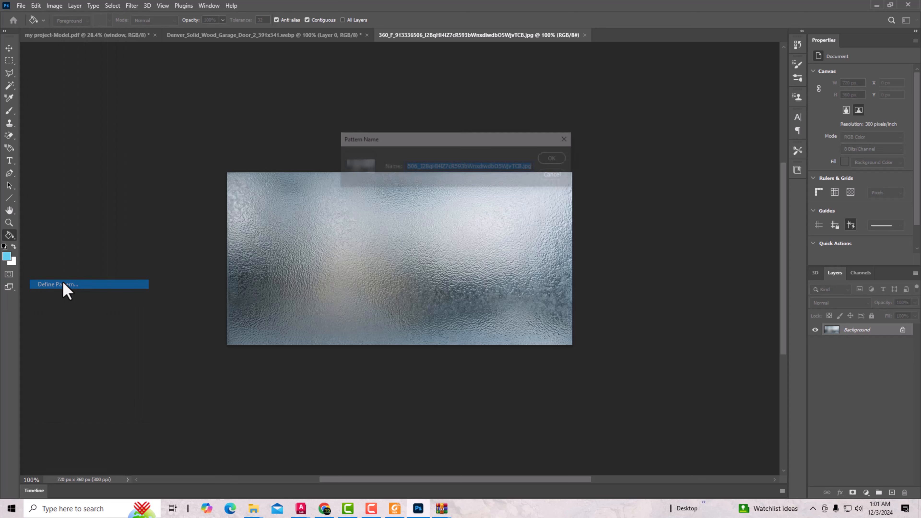
click(555, 159)
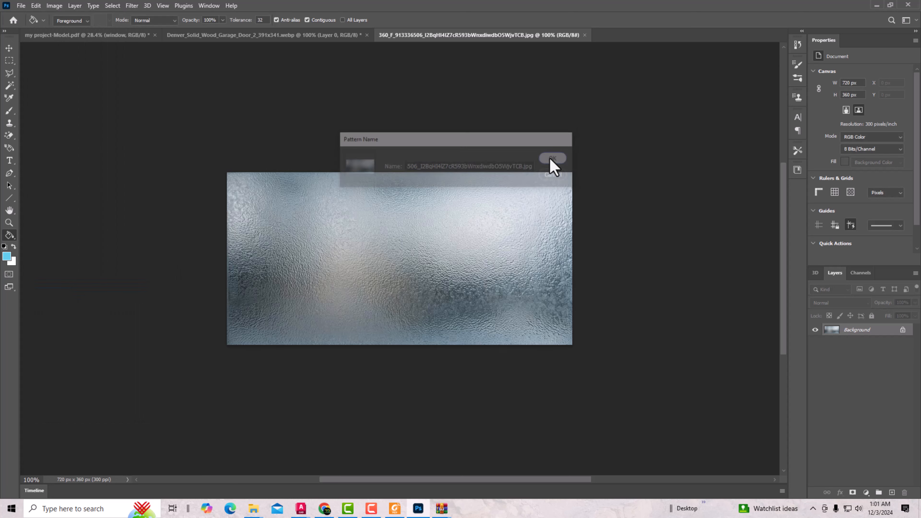
click(584, 35)
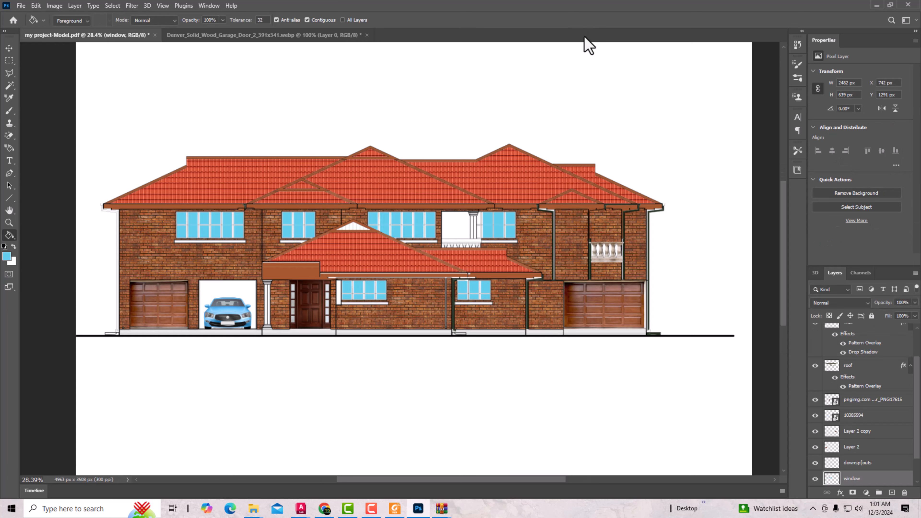
Add a Pattern Overlay with the glass texture to the window layer at 69% opacity and 69% scale.
double_click(830, 479)
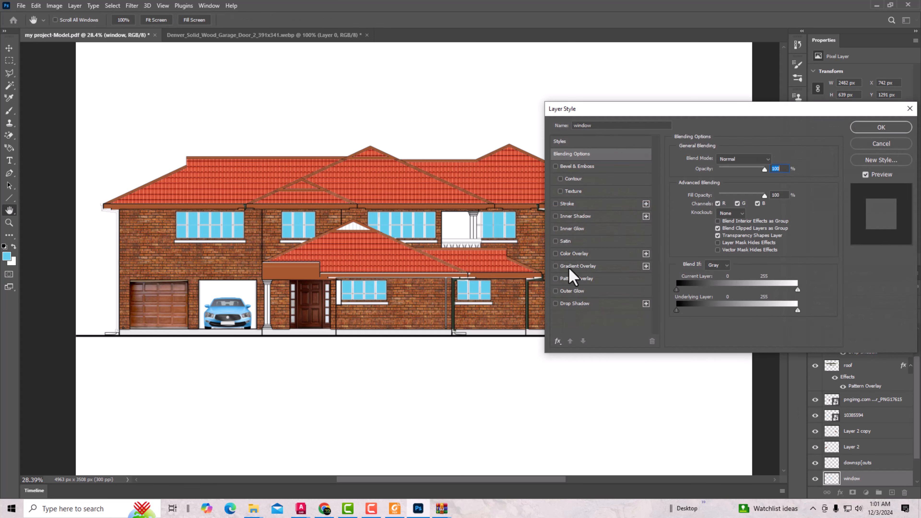
click(572, 278)
click(742, 191)
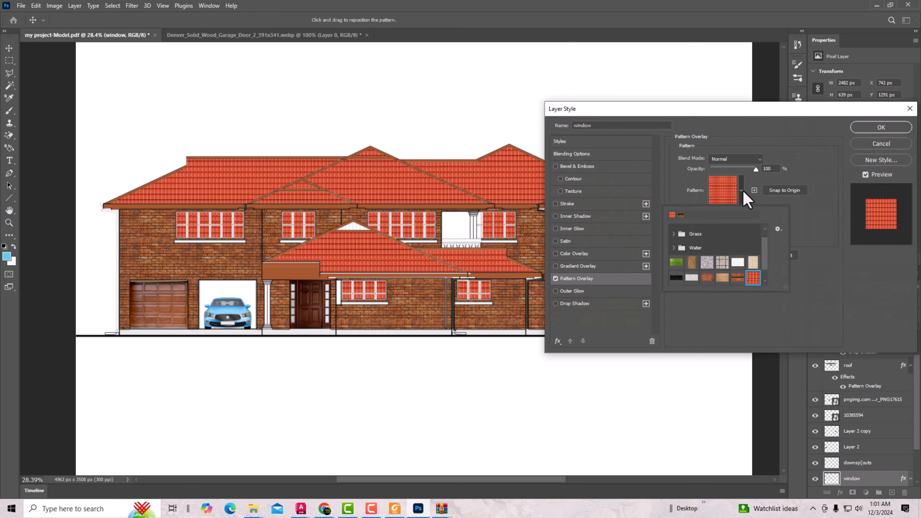
double_click(676, 279)
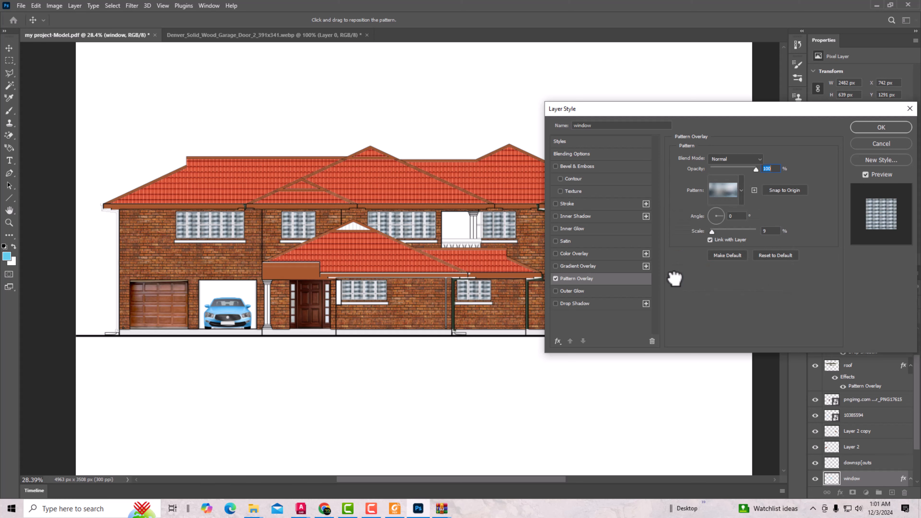
drag(712, 231, 729, 239)
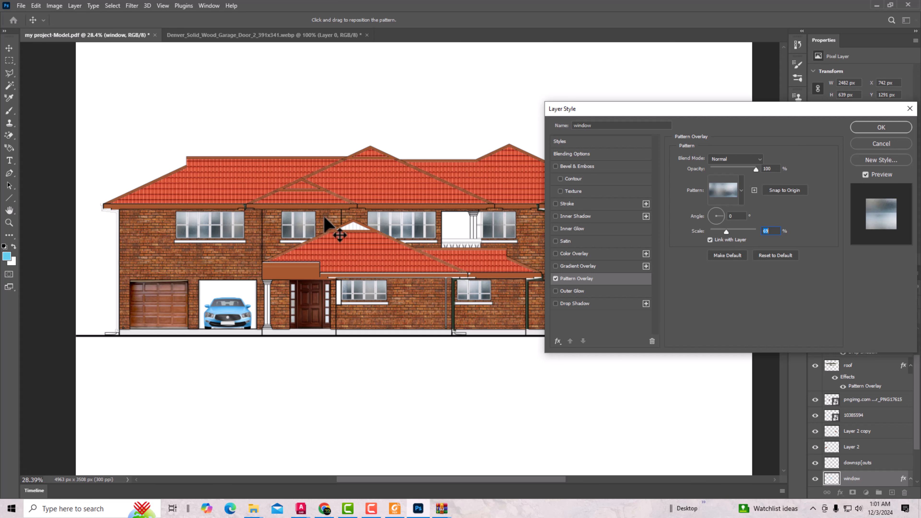
drag(754, 170, 742, 171)
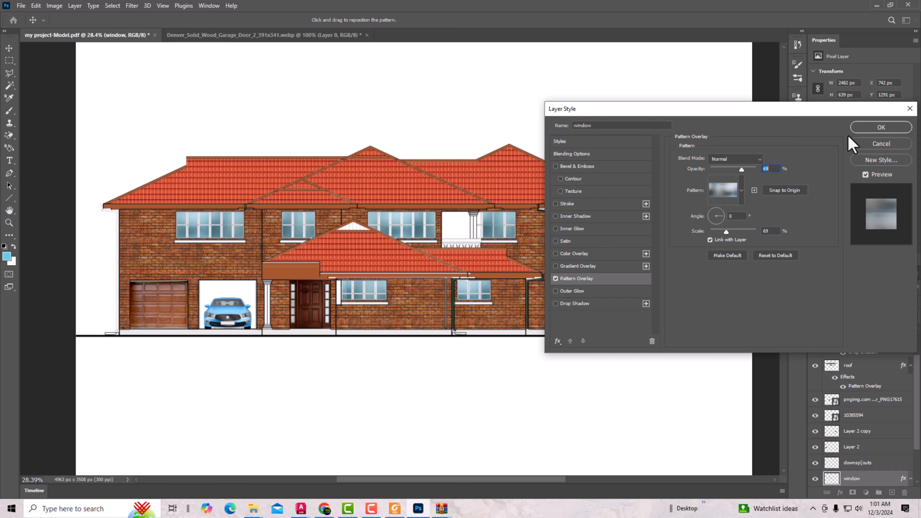
click(874, 128)
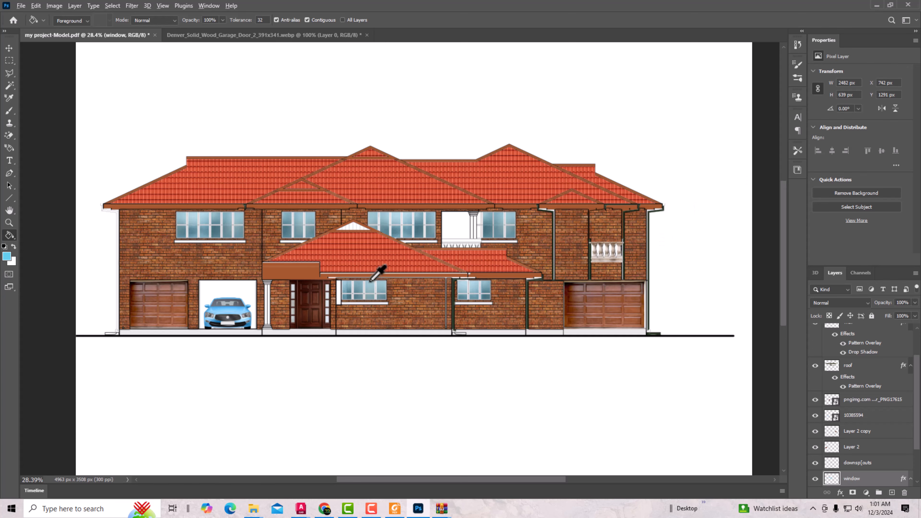
Outline the white triangular gable above the entrance roof with the Polygonal Lasso, fill it on the roof layer, and deselect.
scroll(376, 270, up, 5)
scroll(339, 200, up, 1)
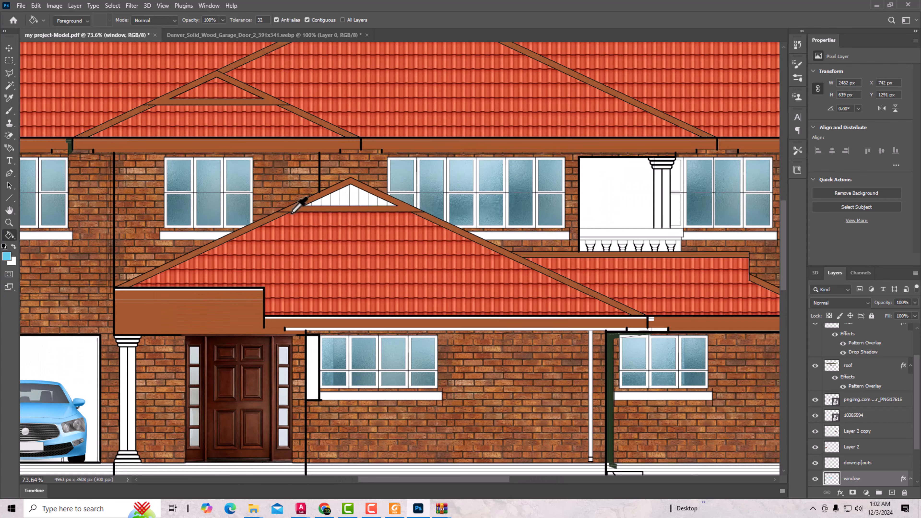
click(10, 72)
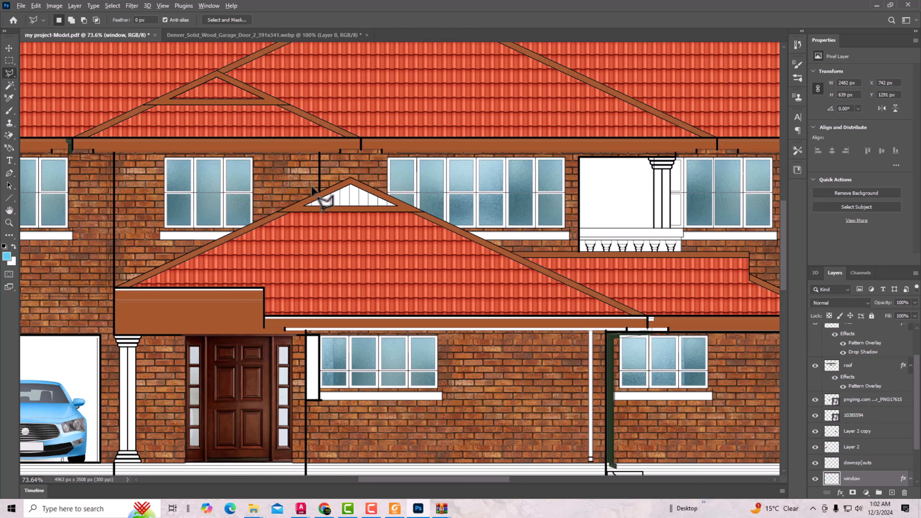
scroll(305, 211, up, 2)
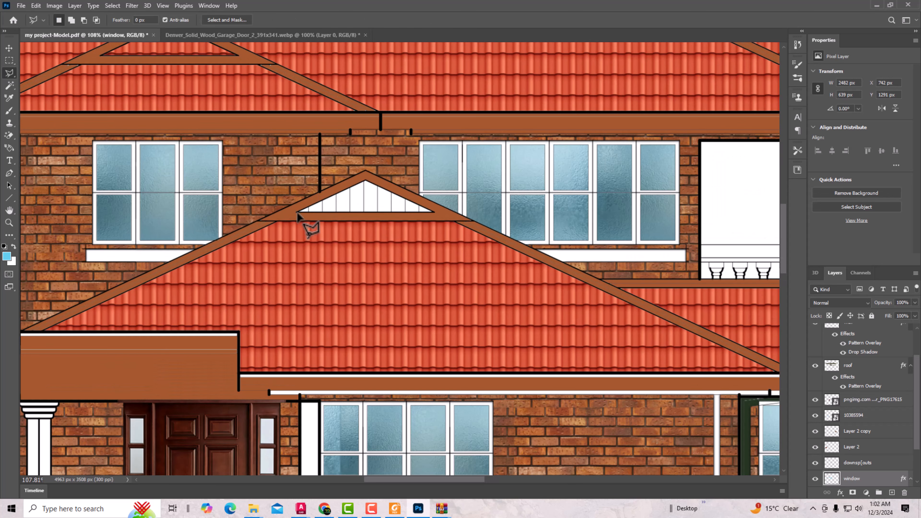
click(296, 212)
click(365, 181)
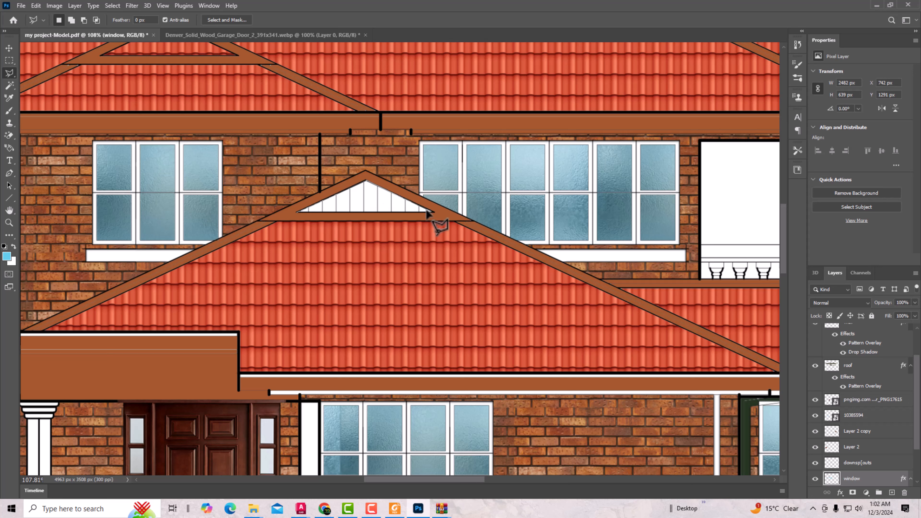
click(433, 212)
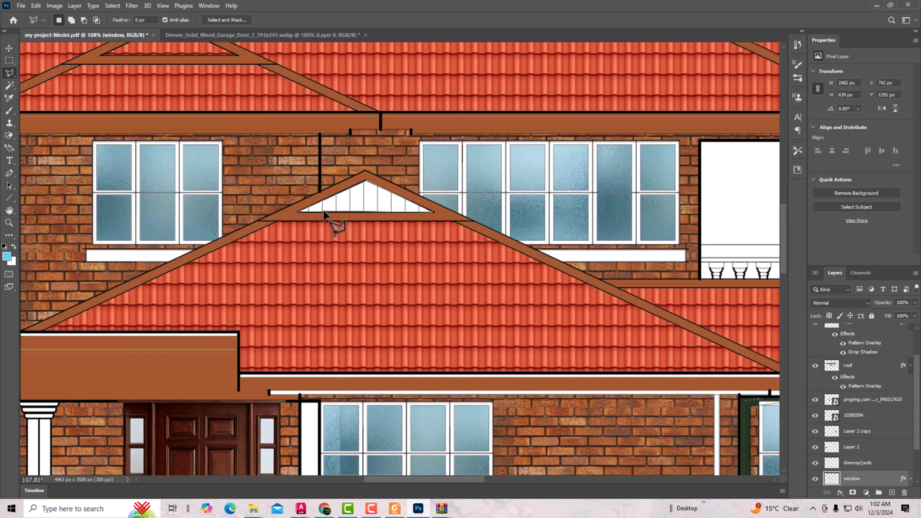
click(296, 212)
click(9, 47)
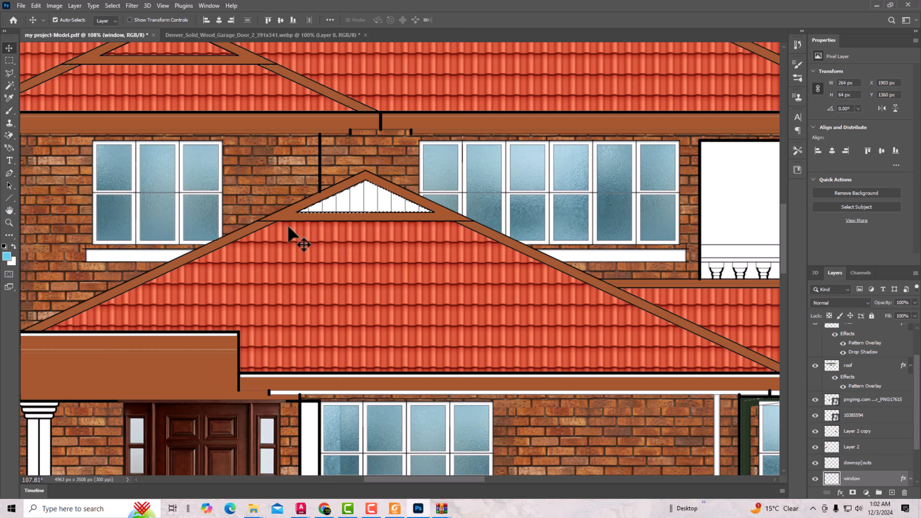
right_click(342, 258)
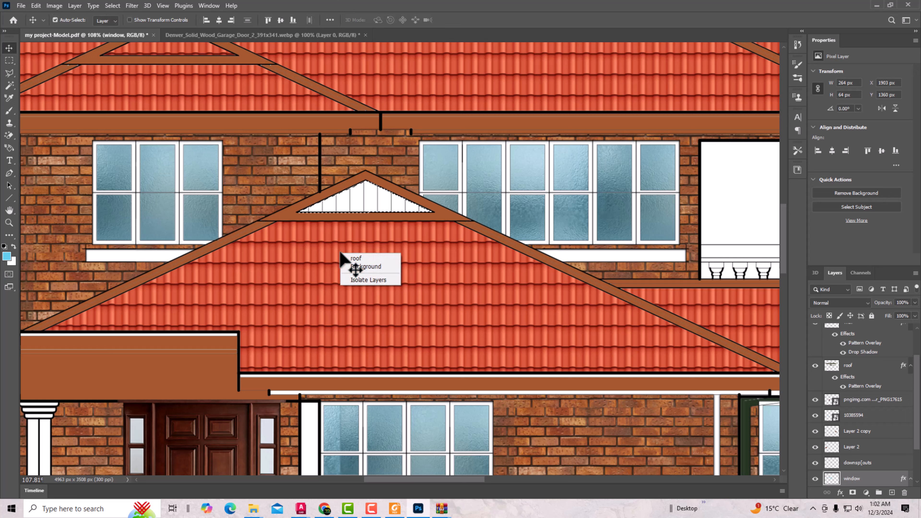
click(355, 258)
key(g)
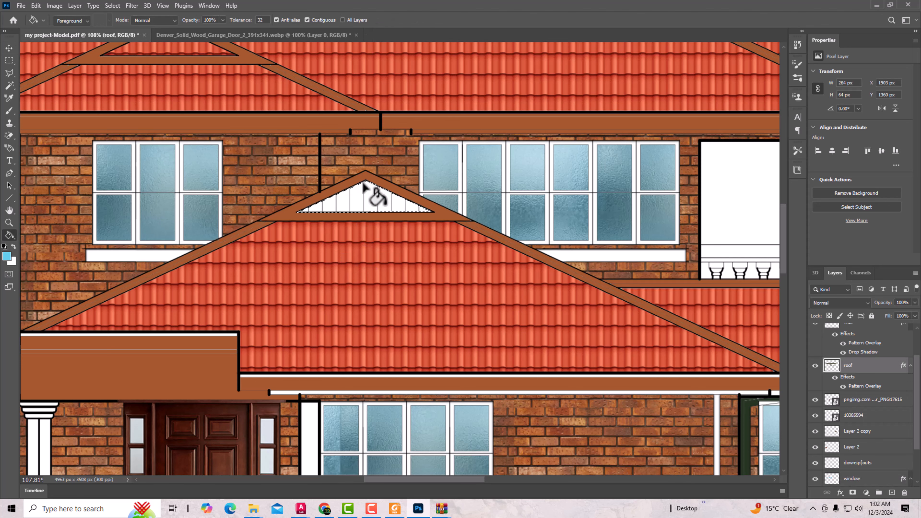
click(373, 206)
key(ctrl+d)
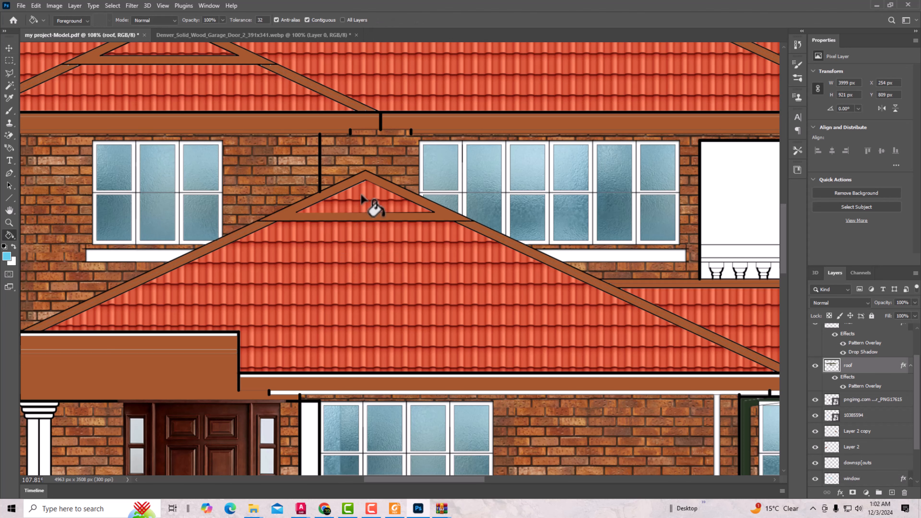
Select both white strips of the entrance column's shaft on the elevation layer with the Magic Wand.
scroll(367, 196, down, 5)
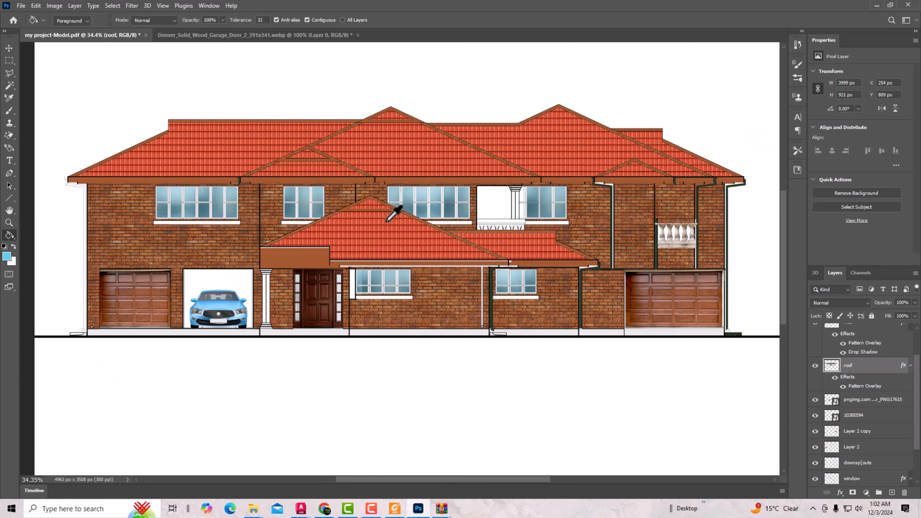
scroll(279, 280, up, 3)
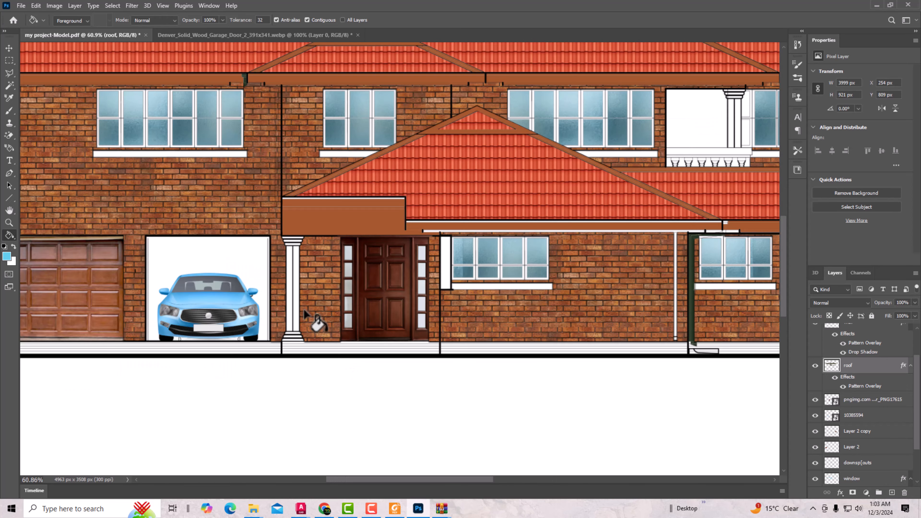
click(9, 87)
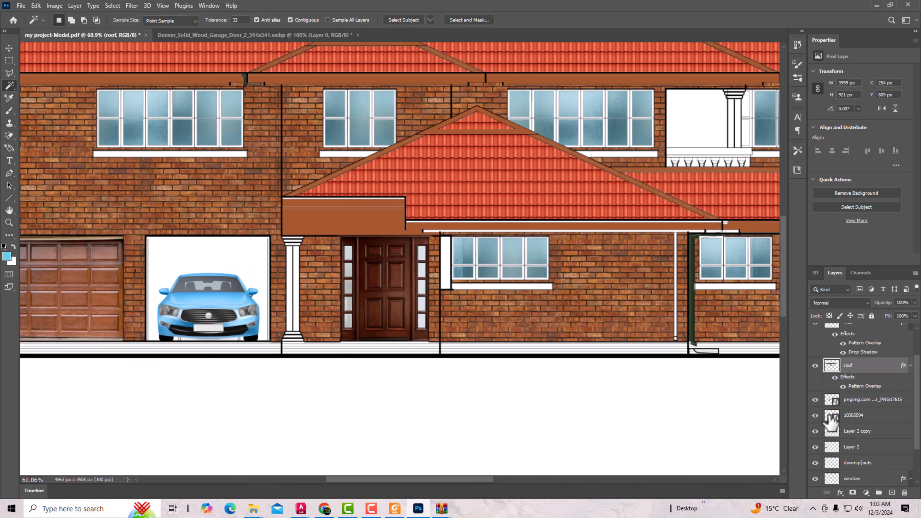
scroll(870, 471, down, 3)
click(855, 464)
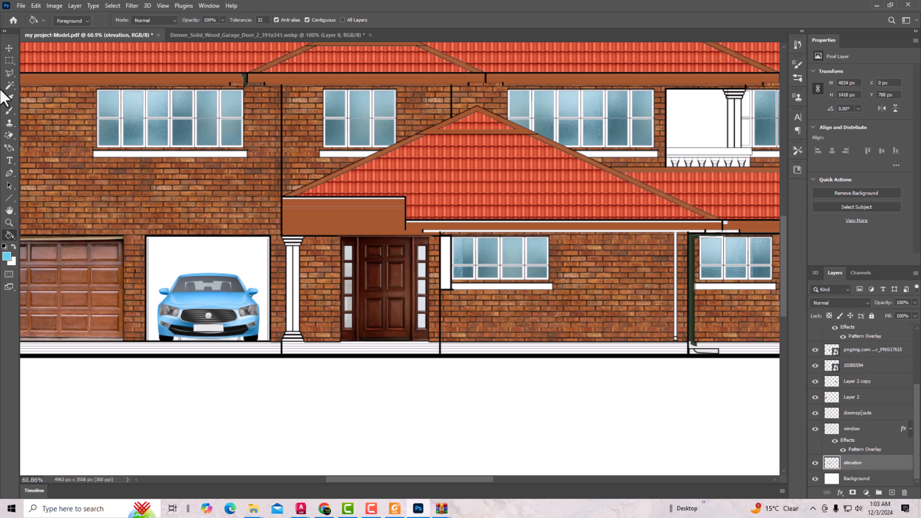
click(297, 280)
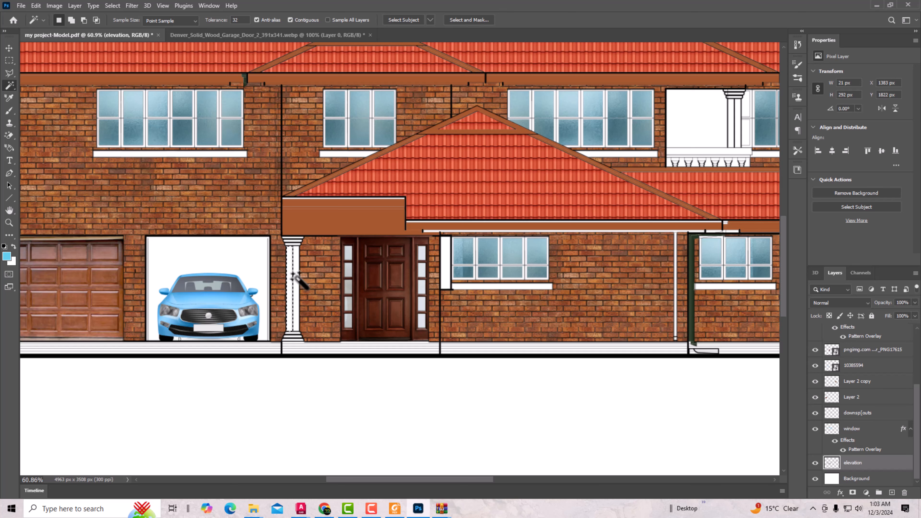
click(287, 278)
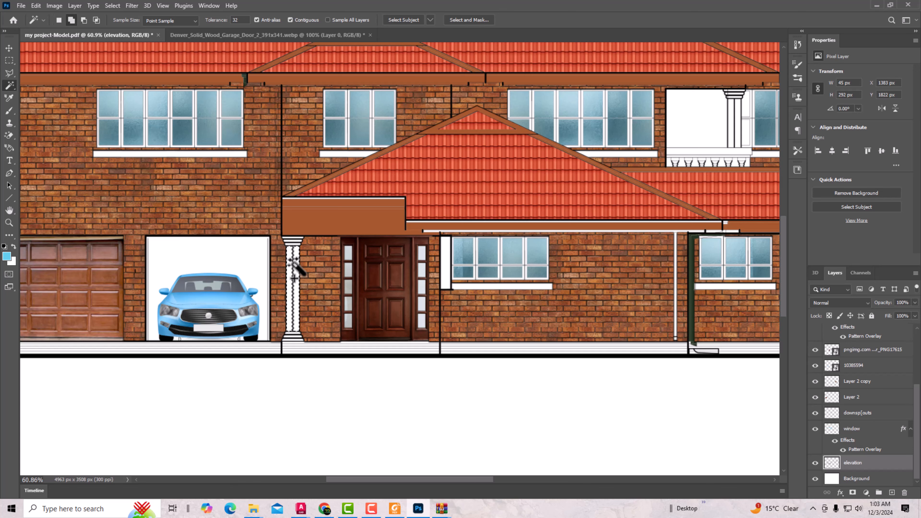
Add the white bands of the entrance column's capital and base to the selection.
scroll(292, 247, up, 5)
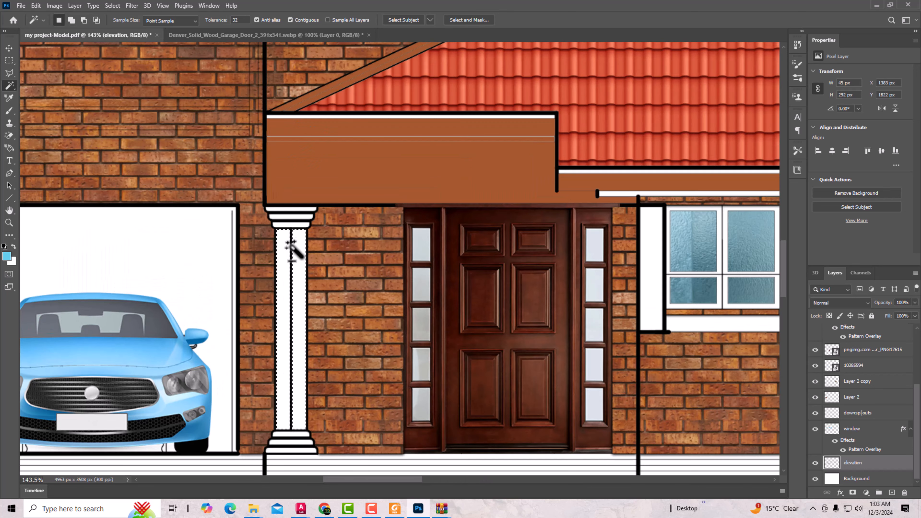
shift+click(294, 222)
shift+click(296, 216)
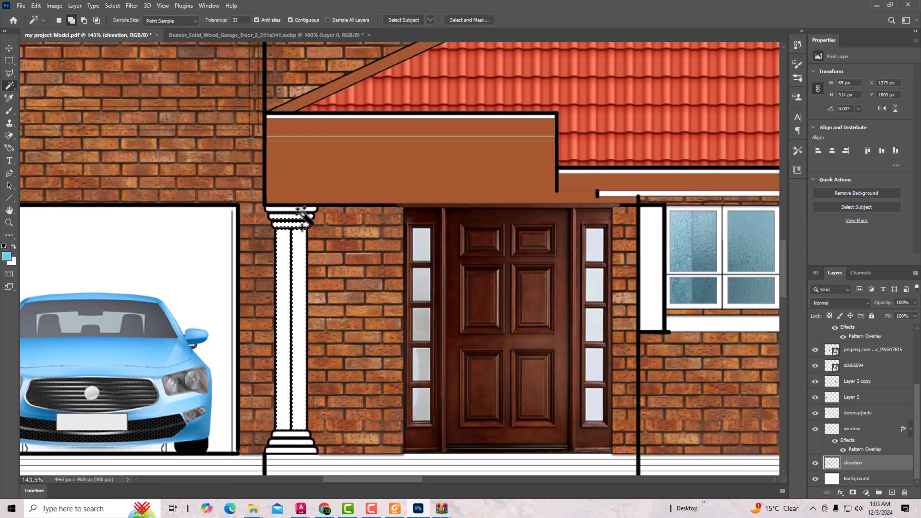
shift+click(299, 210)
scroll(301, 268, down, 3)
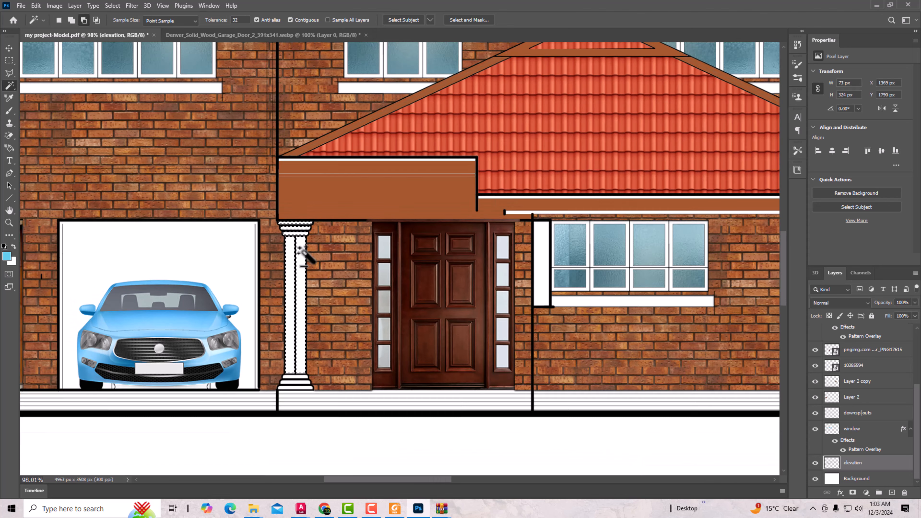
scroll(294, 384, up, 4)
shift+click(295, 369)
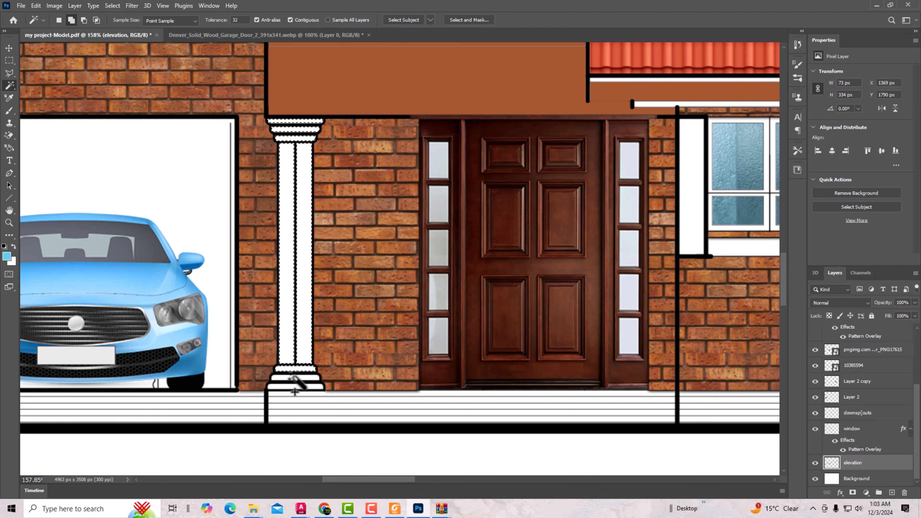
shift+click(295, 377)
shift+click(295, 386)
Create a new layer above the elevation layer and name it column.
scroll(294, 324, down, 6)
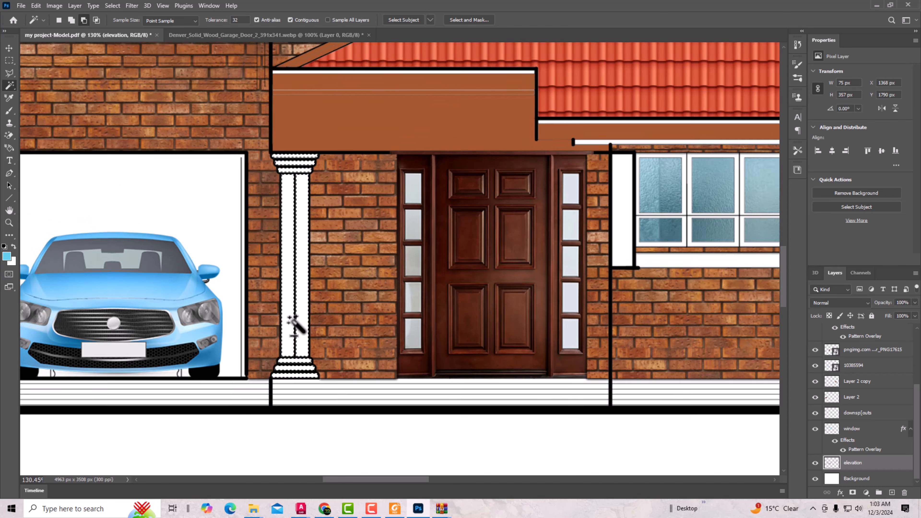
scroll(295, 324, down, 1)
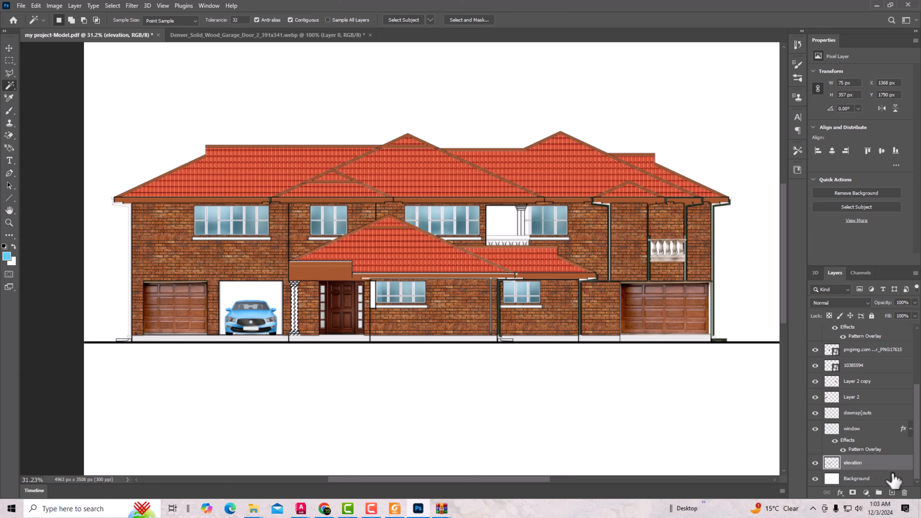
double_click(855, 463)
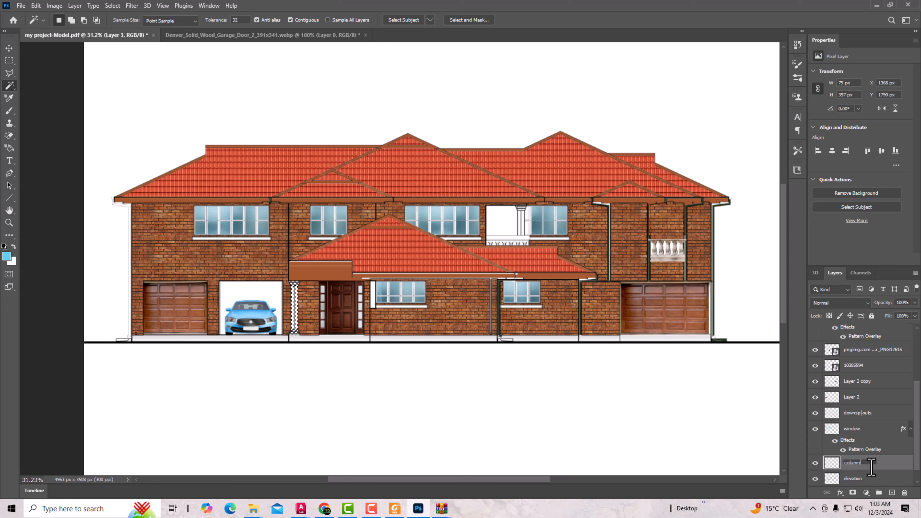
key(Return)
Set the foreground color to brown 6e5541.
click(7, 255)
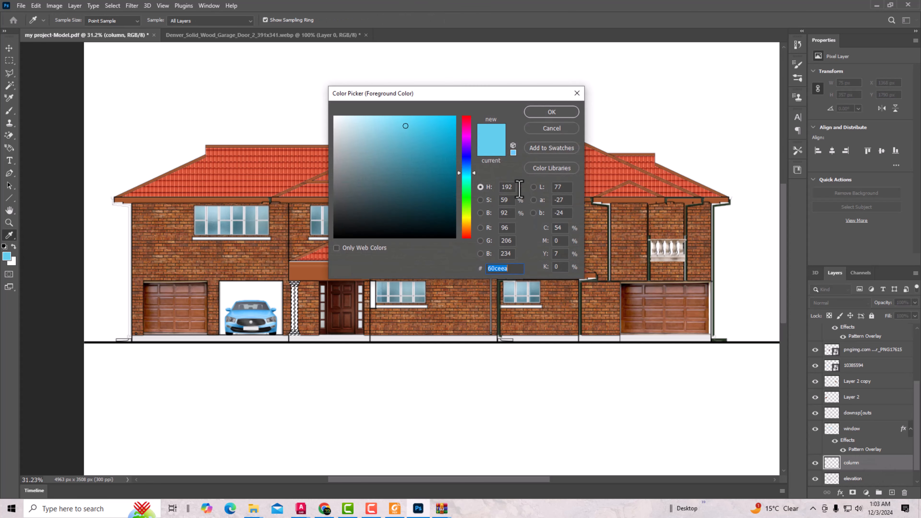
click(464, 222)
drag(446, 214, 376, 176)
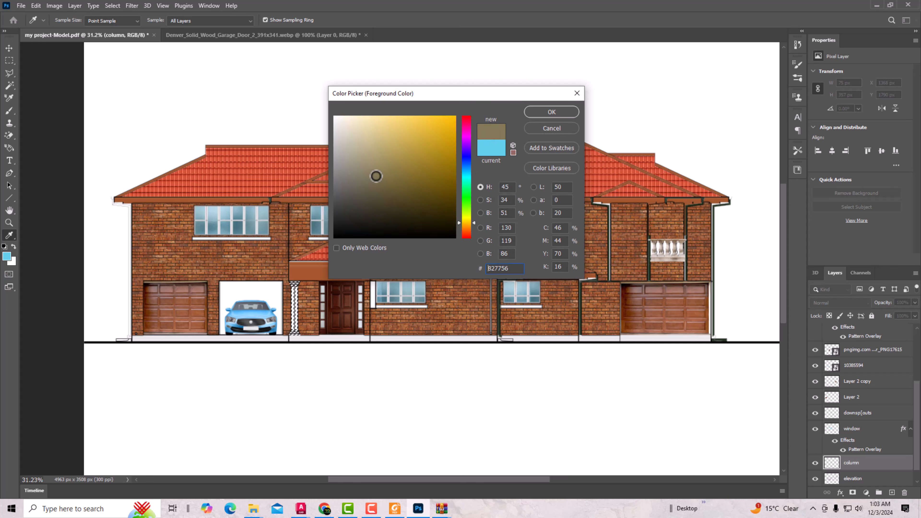
click(466, 229)
drag(440, 209, 392, 186)
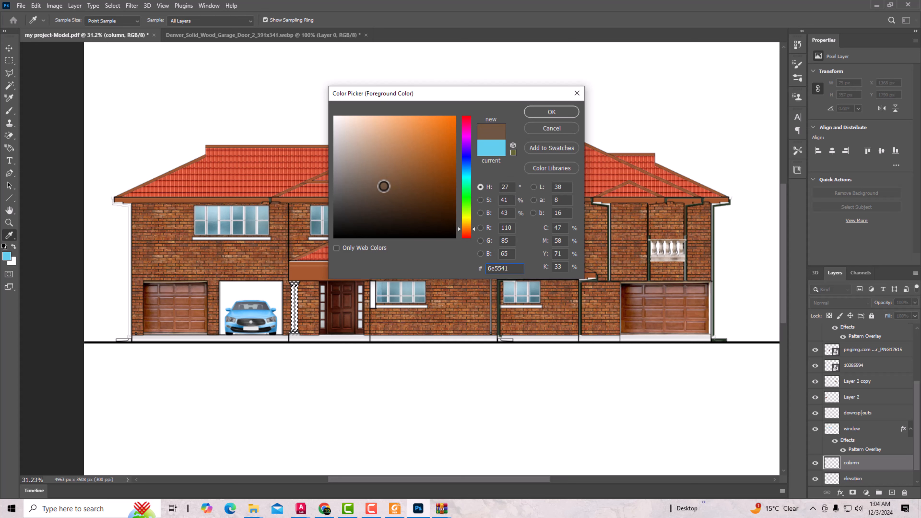
click(551, 112)
key(w)
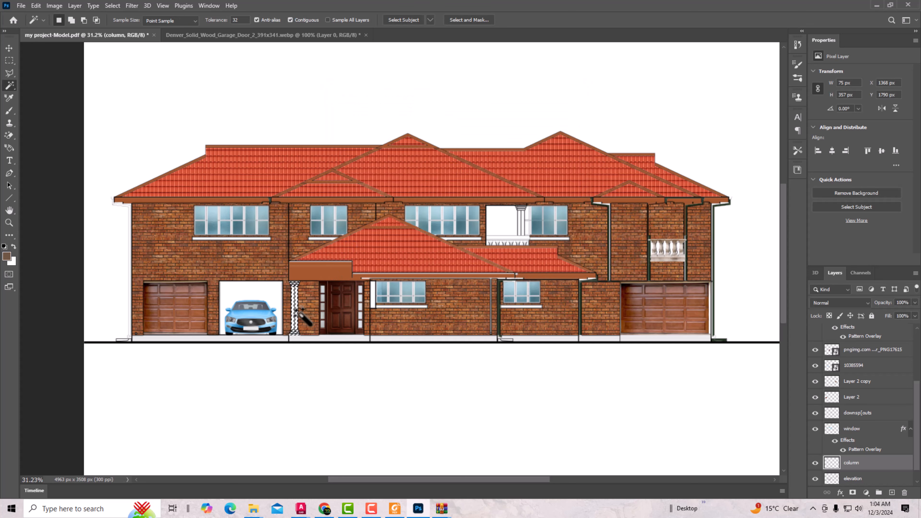
Fill the selected entrance column areas with the brown foreground color using the Paint Bucket on the column layer.
key(g)
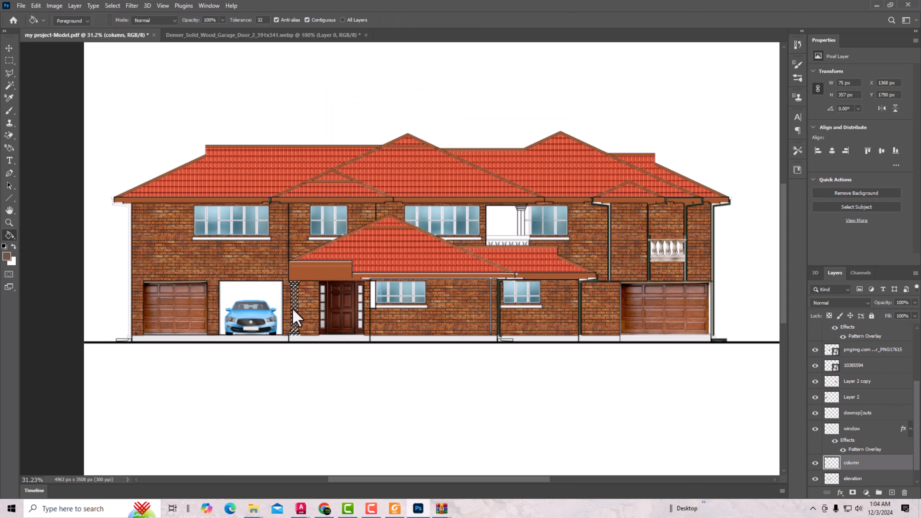
click(294, 313)
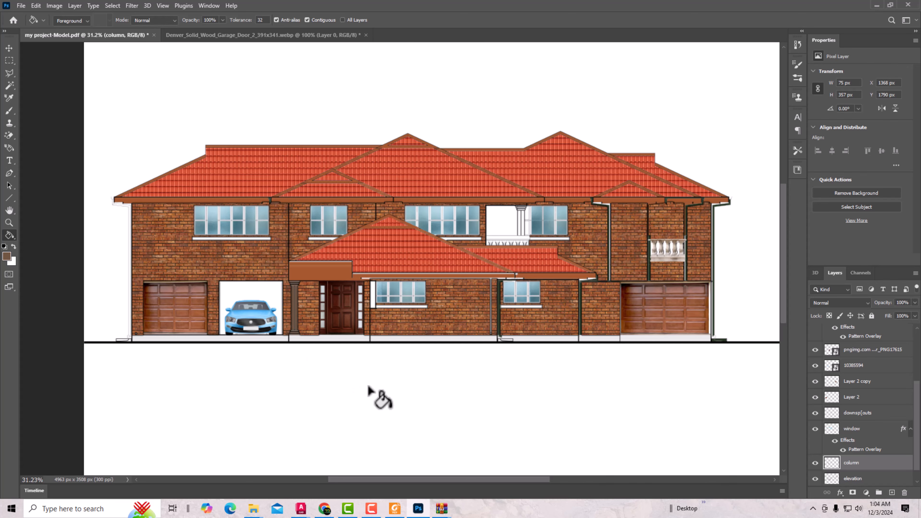
Examine the rendered elevation from the wooden garage door and car to the far end of the ground line.
key(alt)
scroll(374, 381, down, 1)
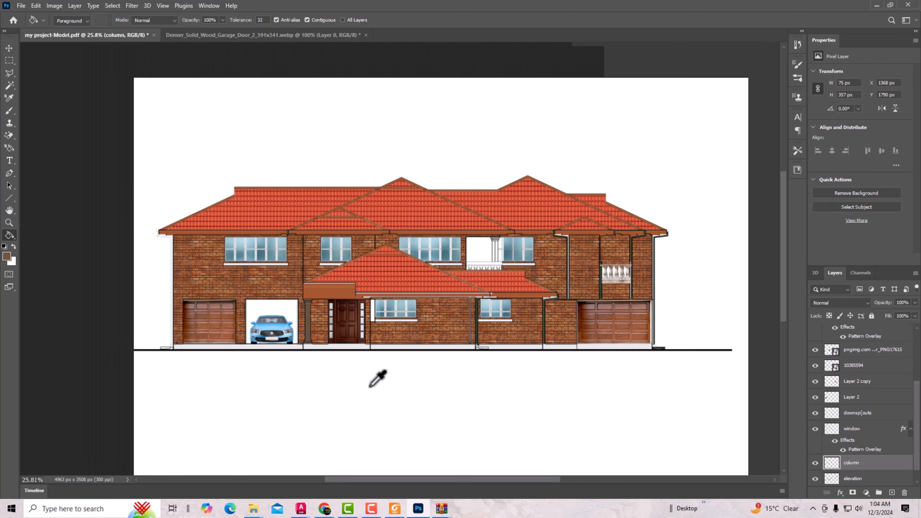
scroll(178, 348, up, 5)
scroll(177, 350, up, 1)
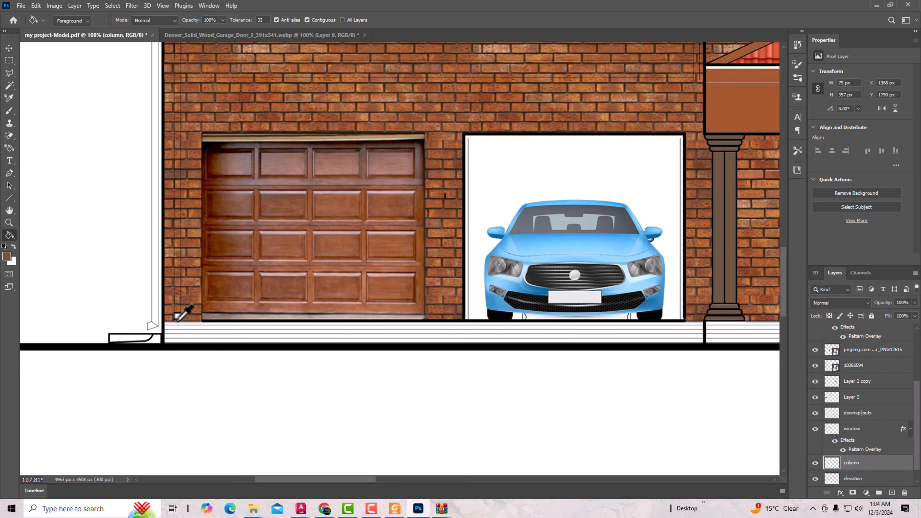
scroll(310, 368, down, 6)
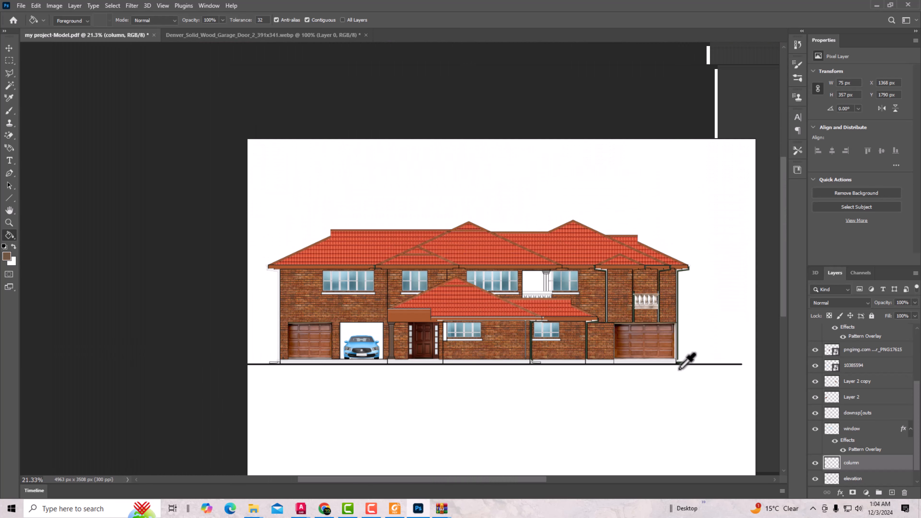
scroll(689, 360, up, 4)
scroll(638, 339, down, 2)
scroll(642, 330, down, 2)
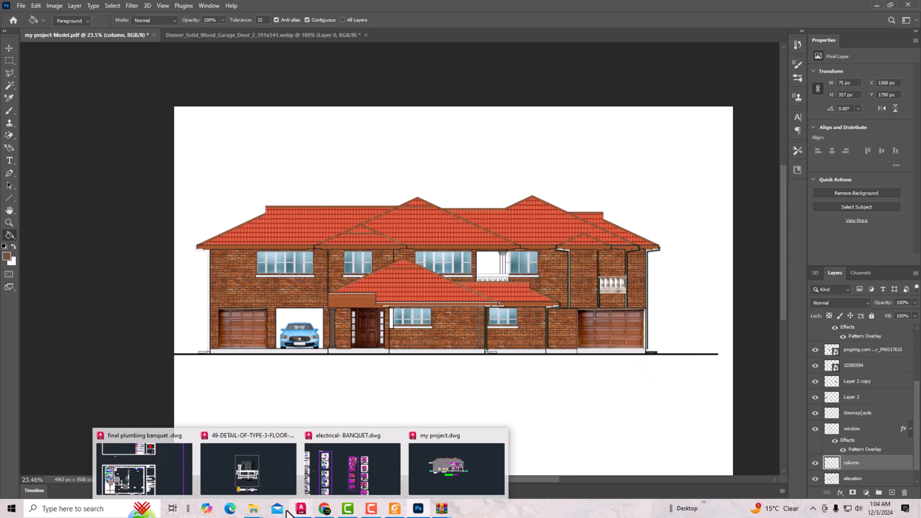
Place the palm tree PNG from the Downloads folder into the elevation document.
mouse_move(253, 510)
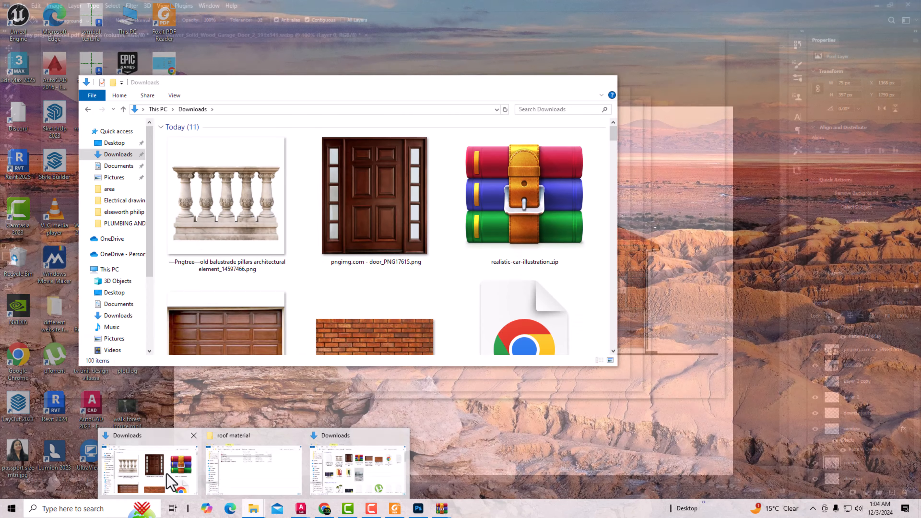
click(166, 474)
click(122, 155)
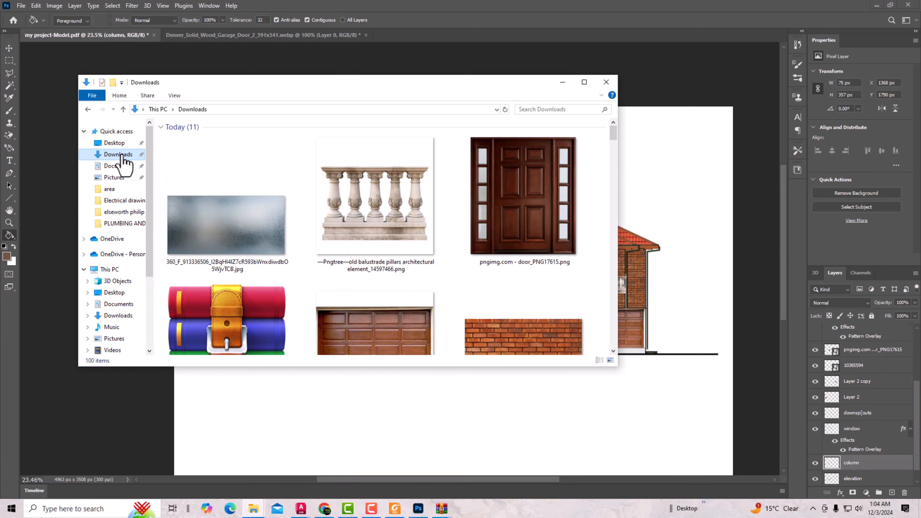
scroll(356, 225, down, 10)
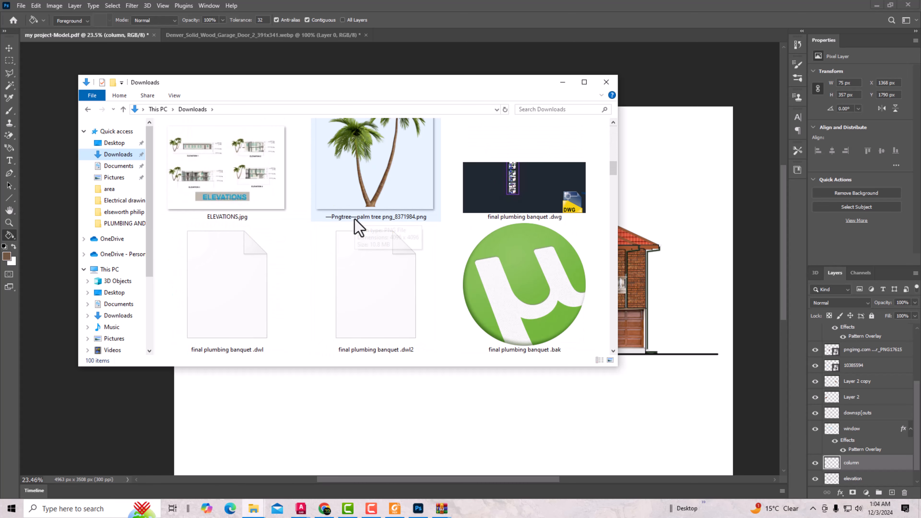
drag(370, 165, 689, 355)
scroll(405, 279, down, 2)
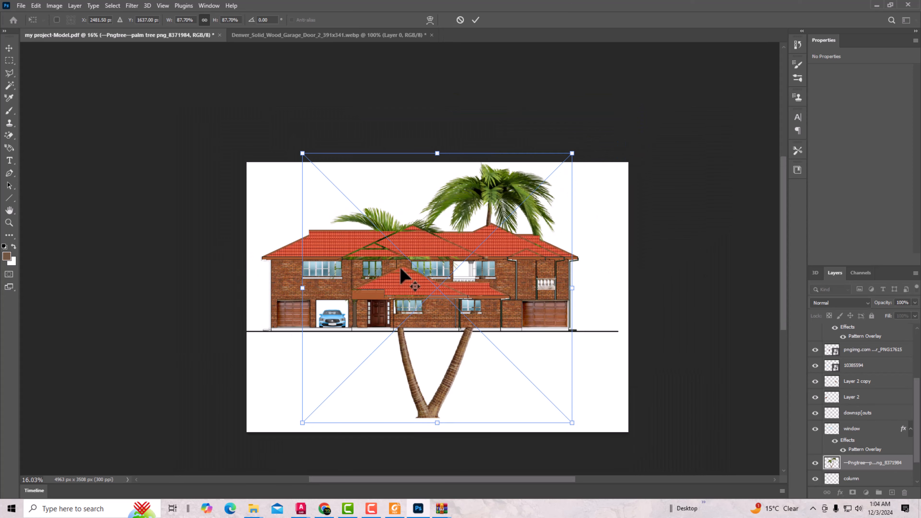
Scale the palm tree image to about 45% and stand it on the ground line beside the house's right end.
drag(304, 154, 477, 329)
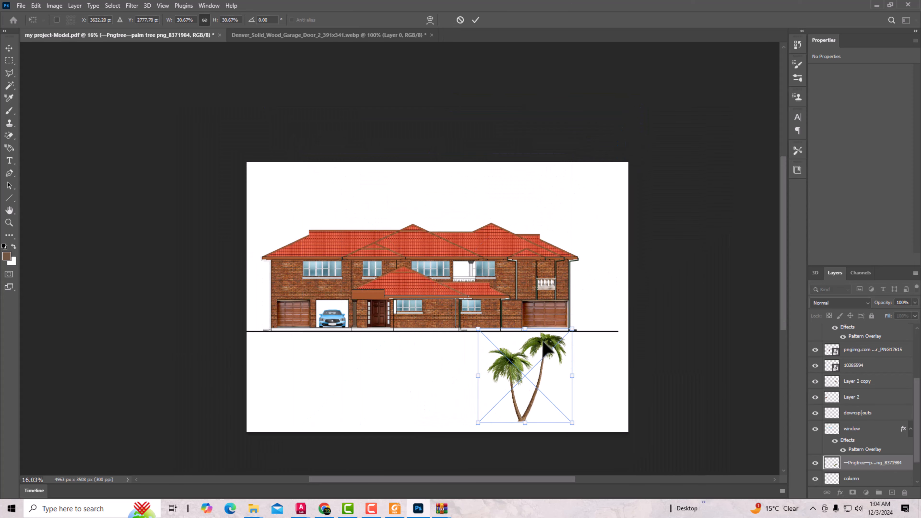
drag(541, 378, 607, 276)
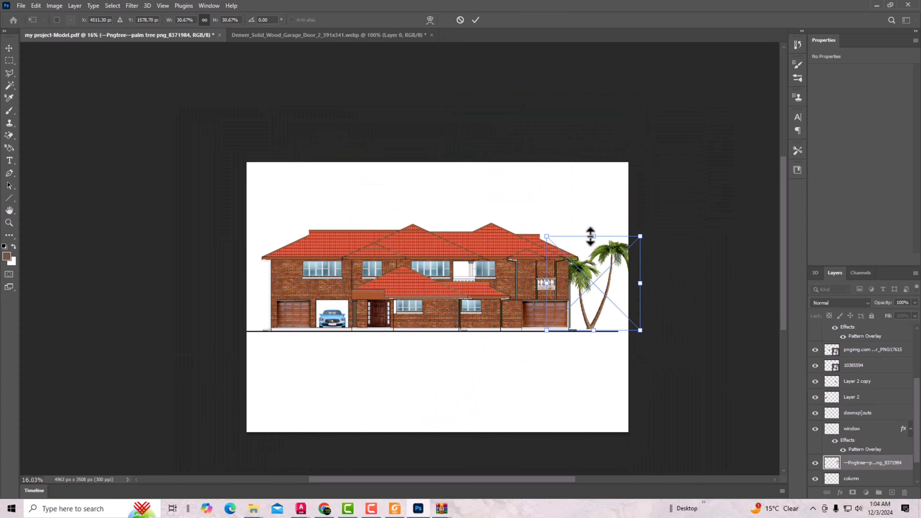
drag(593, 236, 593, 191)
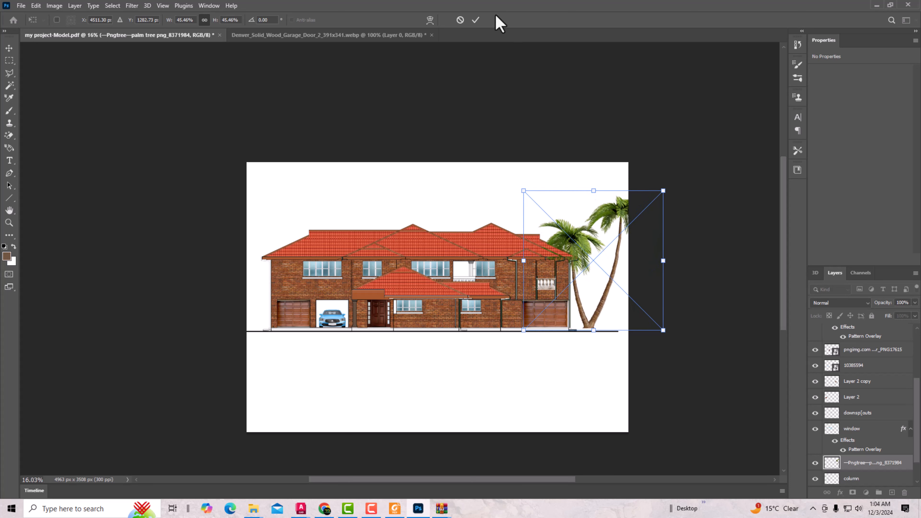
click(476, 20)
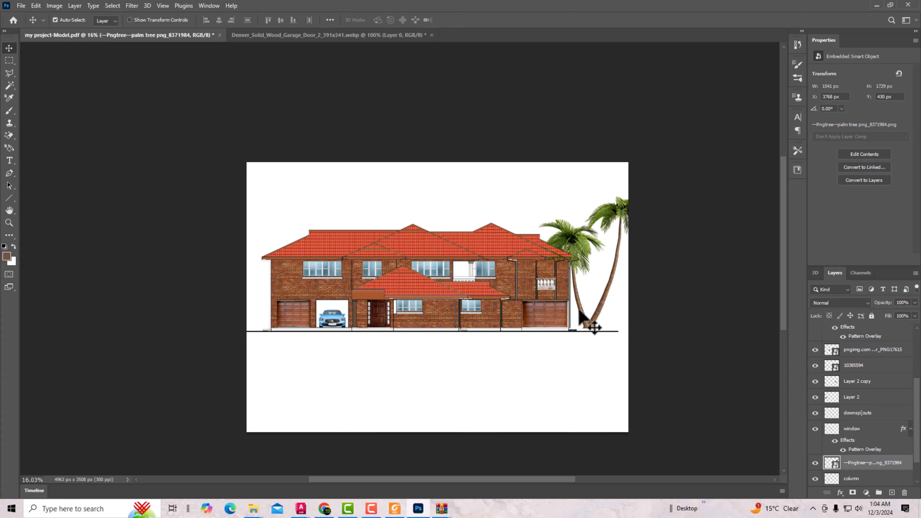
Duplicate the palm trees to the left end of the house and nudge the original pair slightly down to the ground line.
drag(580, 317, 244, 315)
drag(599, 314, 600, 323)
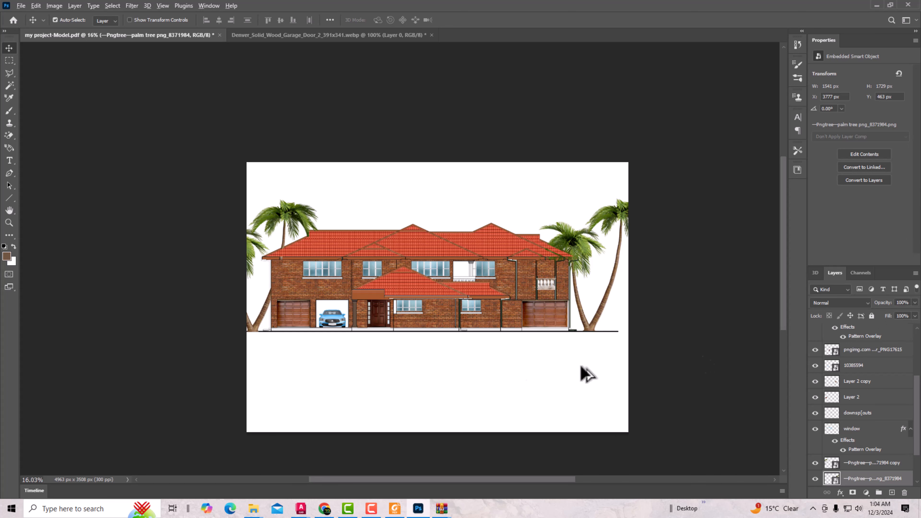
scroll(475, 368, up, 2)
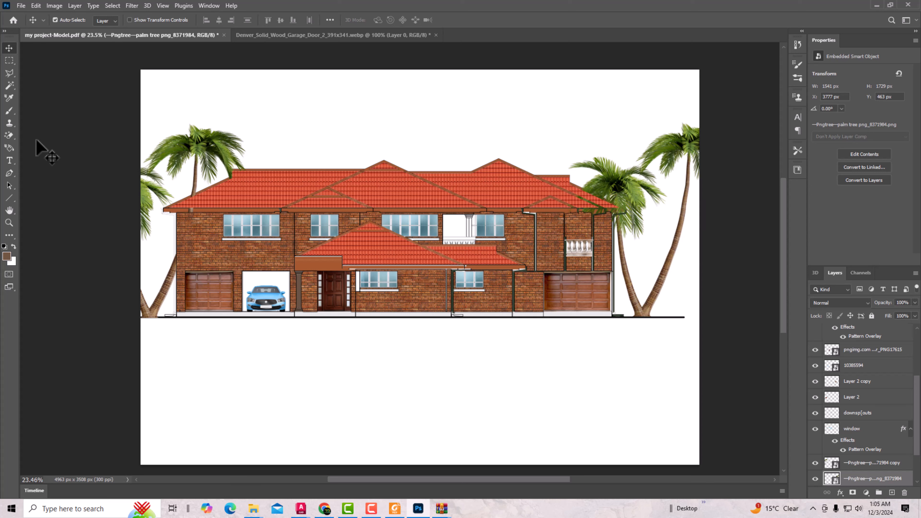
Set up the Line tool with black as the foreground color and the path color.
click(11, 198)
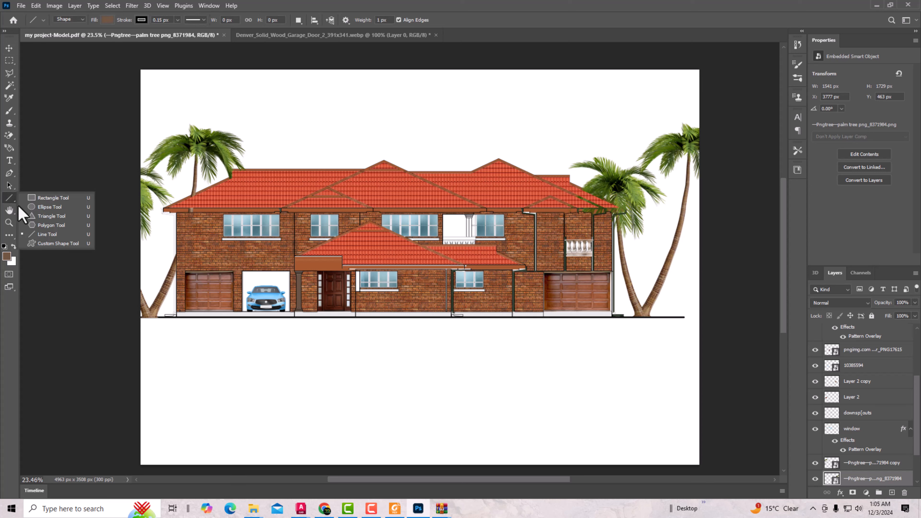
click(34, 234)
click(6, 256)
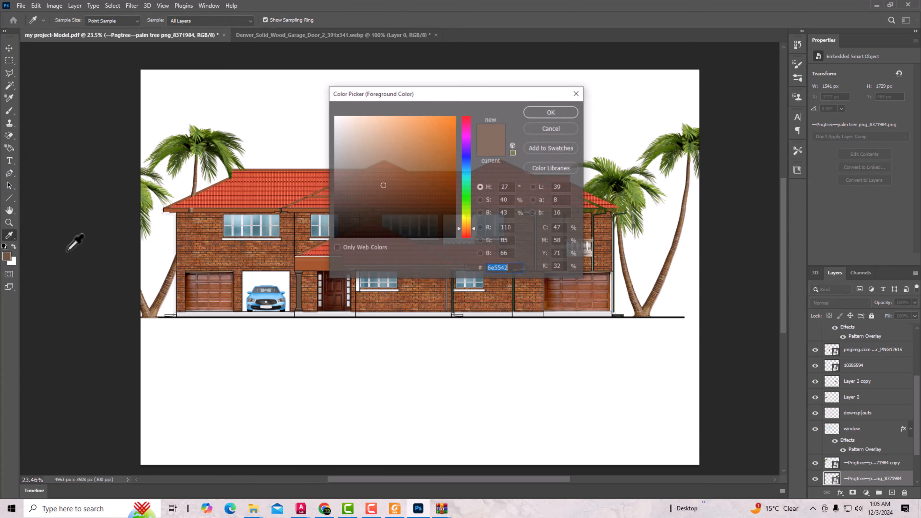
drag(348, 214, 334, 237)
click(552, 113)
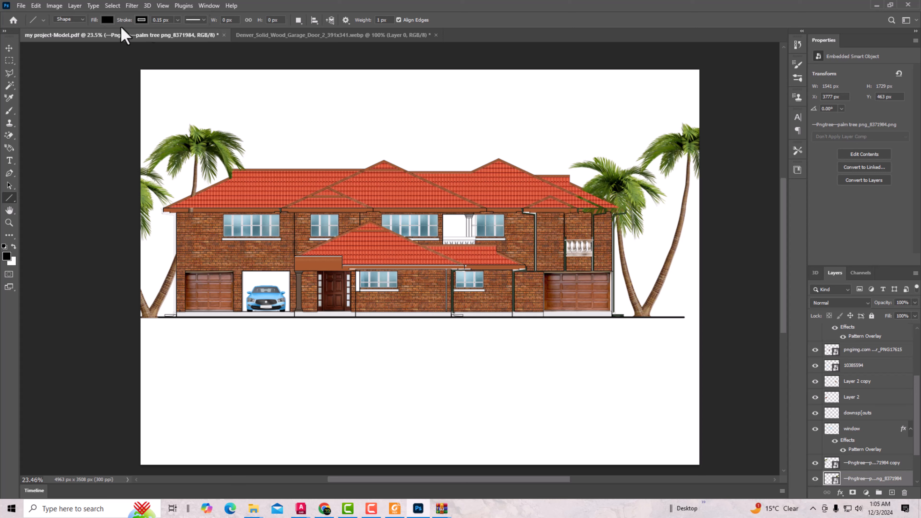
click(345, 20)
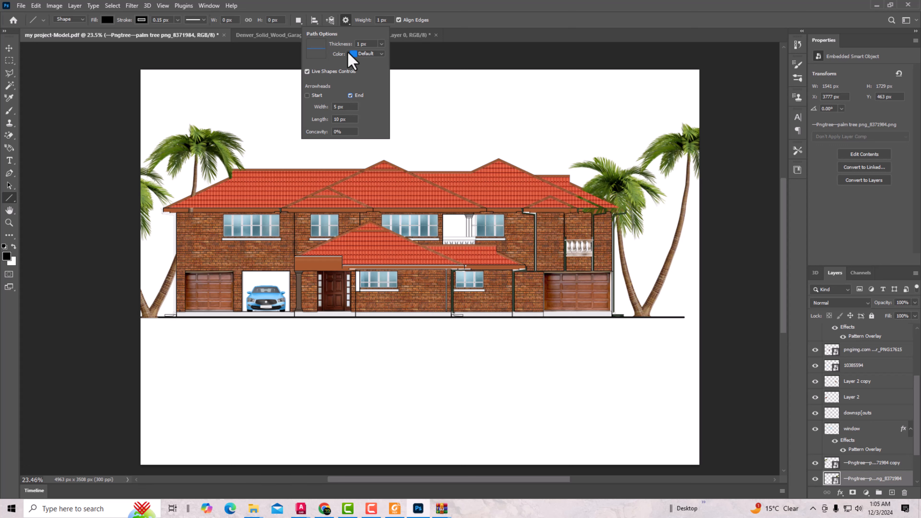
click(354, 55)
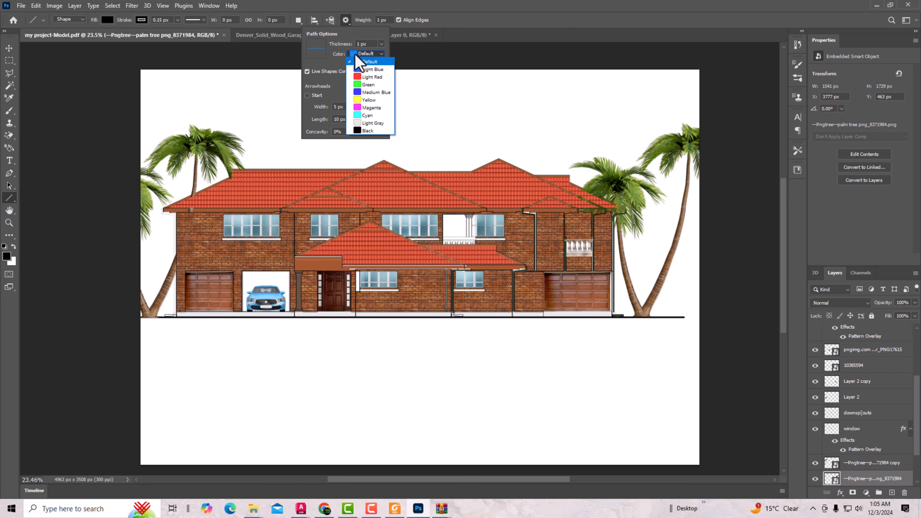
click(377, 137)
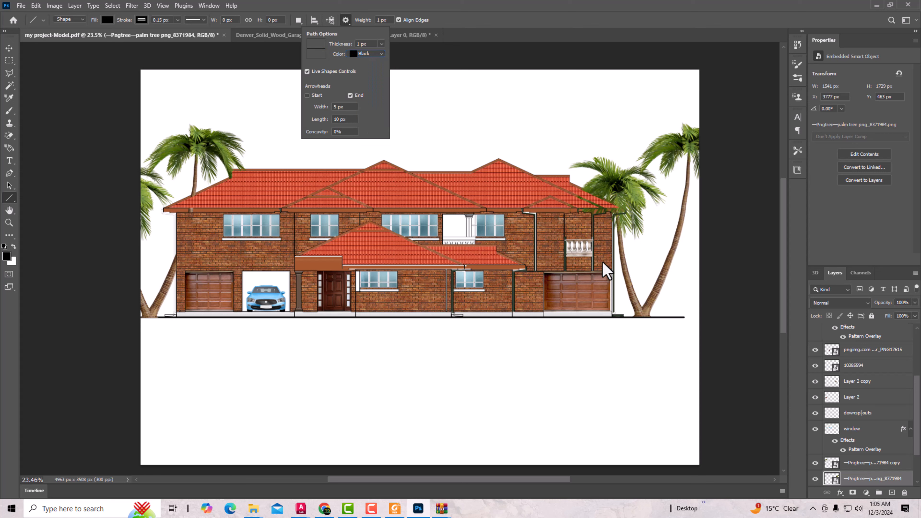
Try a thin vertical line about 834 px long across the roof above the small balcony, and undo it.
click(579, 226)
drag(580, 223, 579, 131)
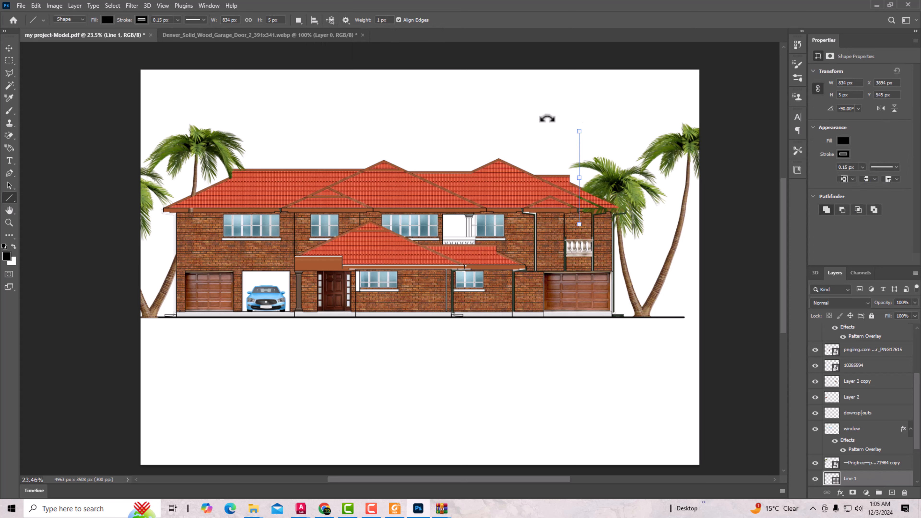
click(8, 49)
scroll(580, 150, up, 5)
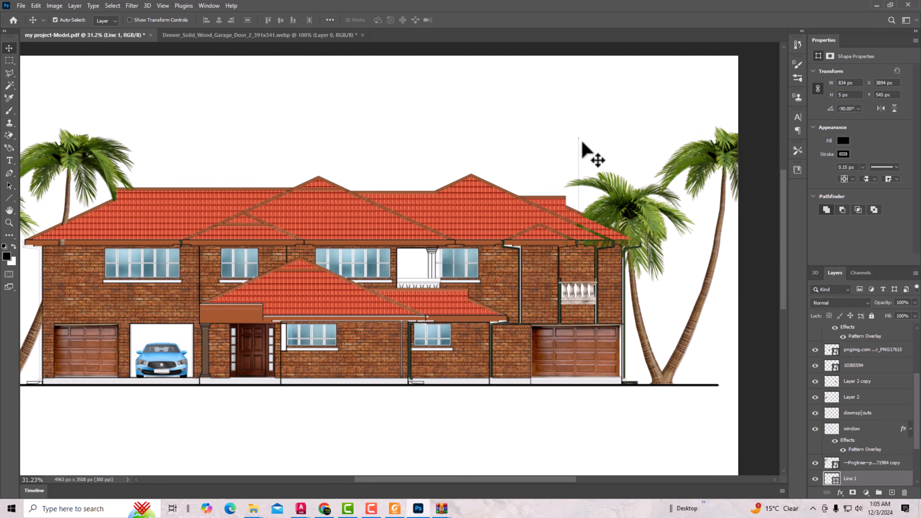
scroll(508, 125, down, 4)
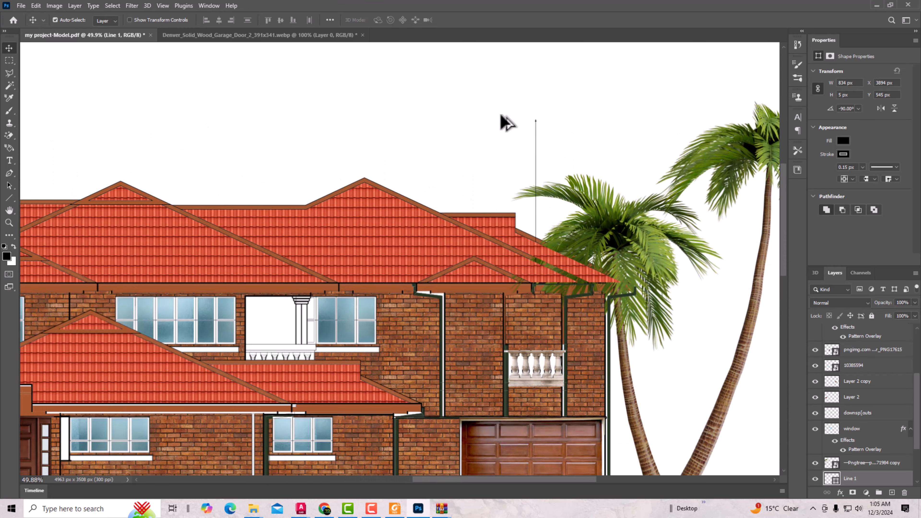
scroll(505, 123, down, 1)
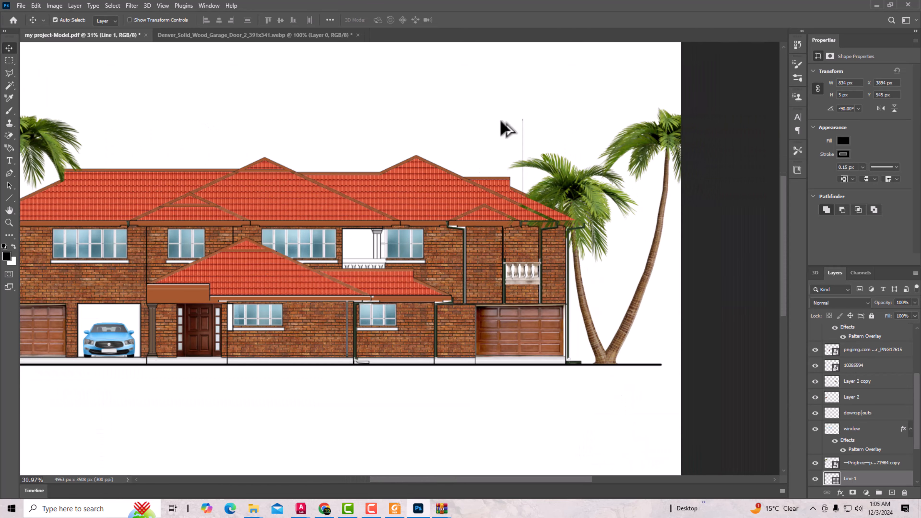
click(502, 125)
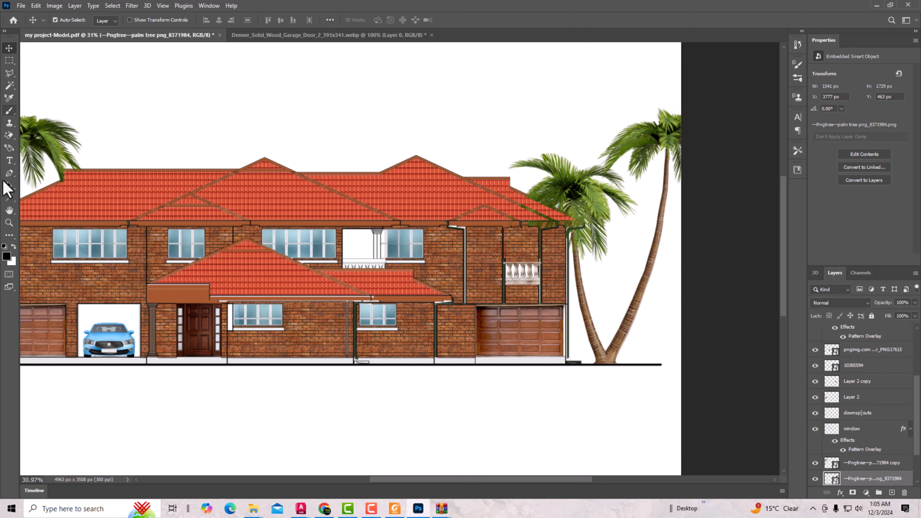
Draw a black vertical line about 781 px long with a 12.87 px stroke, from above the right-hand roof down to the upper wall.
click(9, 199)
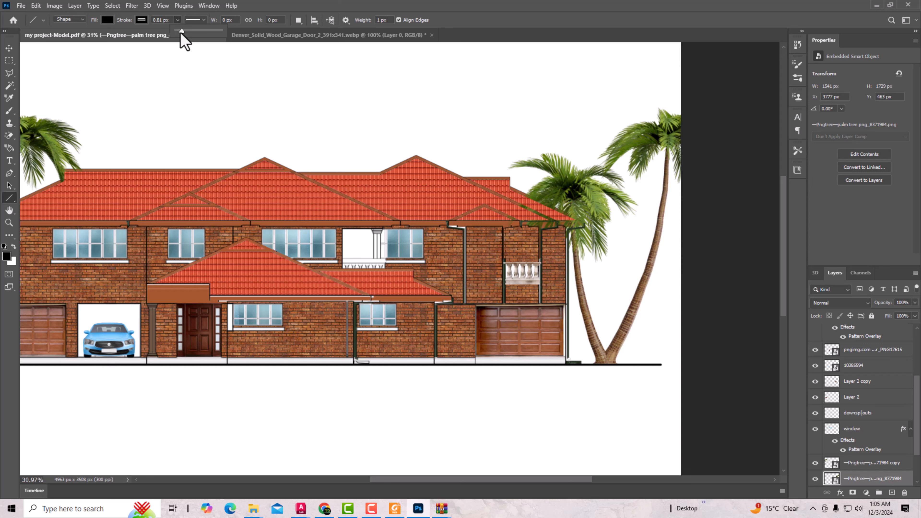
click(346, 20)
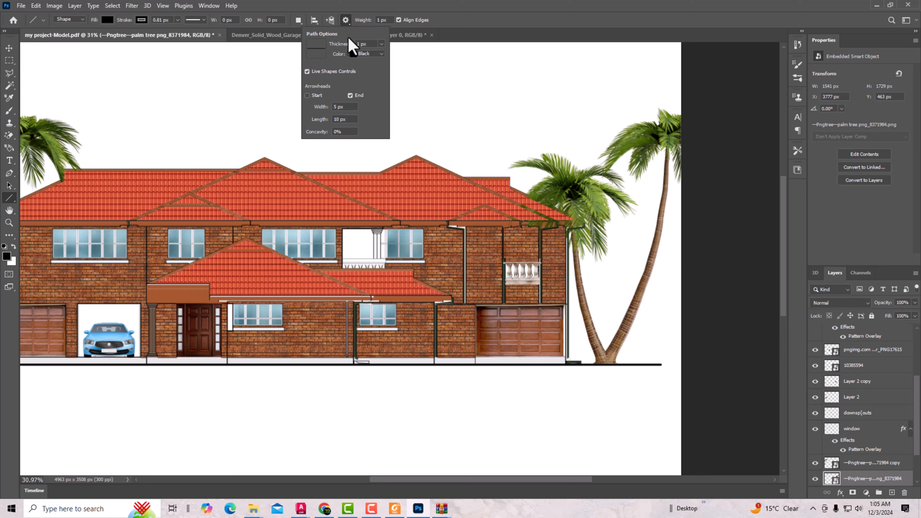
click(346, 23)
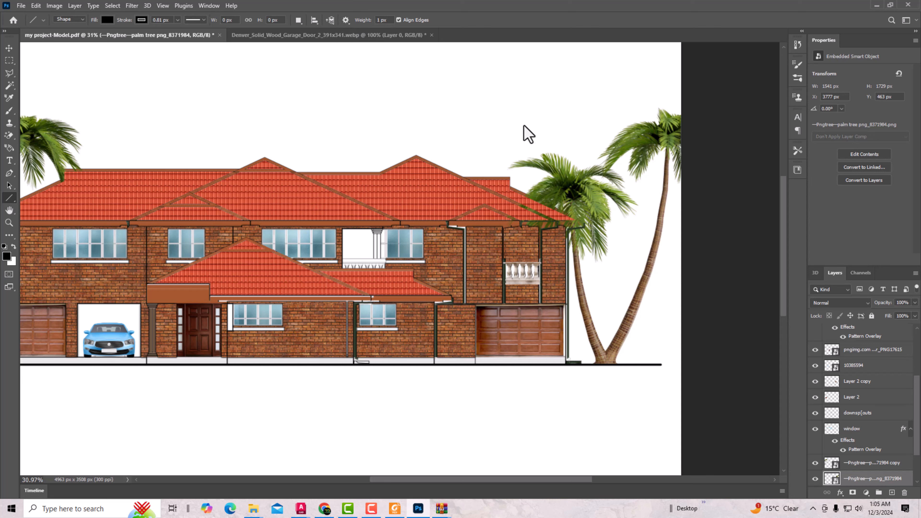
drag(477, 121, 479, 245)
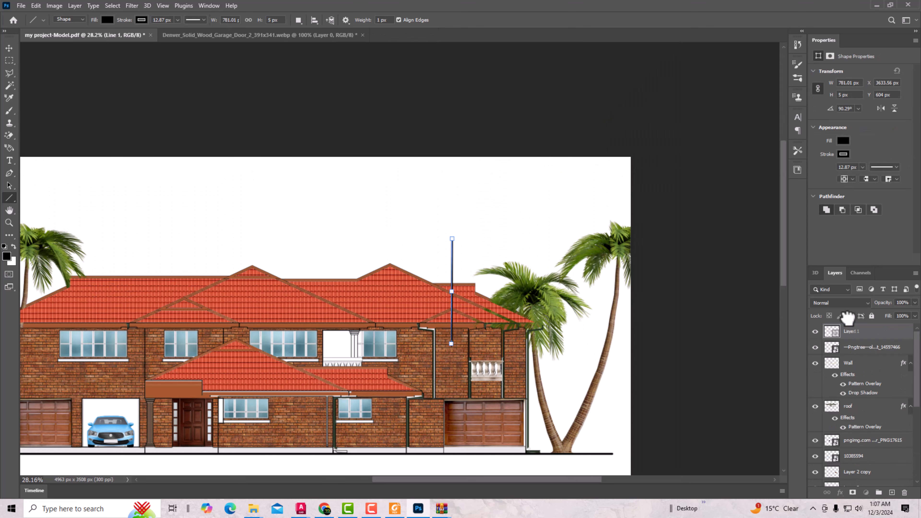
Place the line's layer between Layer 1 and the balustrade layer, and pick the line on the canvas.
drag(847, 318, 853, 347)
click(9, 48)
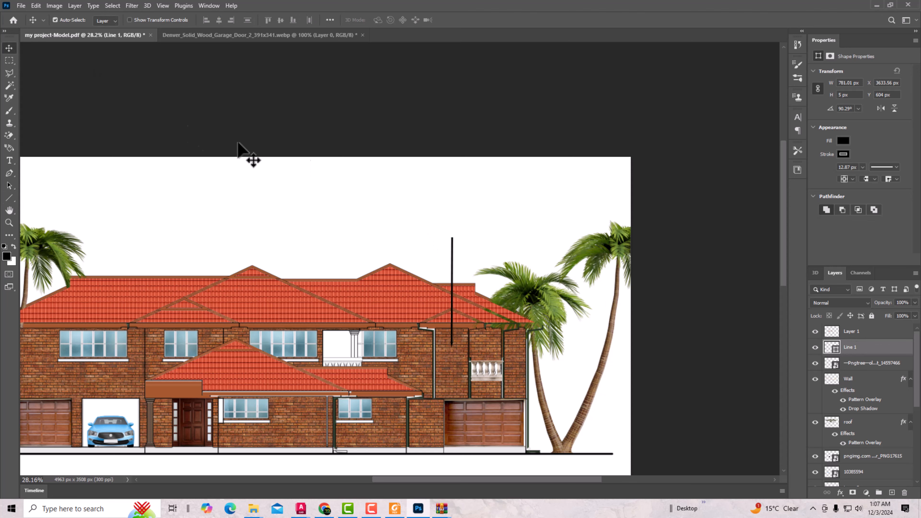
scroll(484, 233, up, 5)
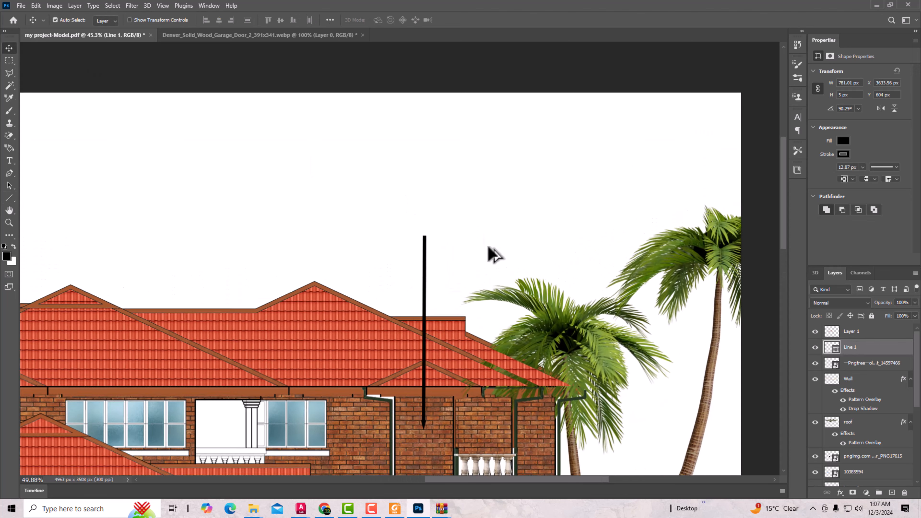
scroll(488, 249, down, 2)
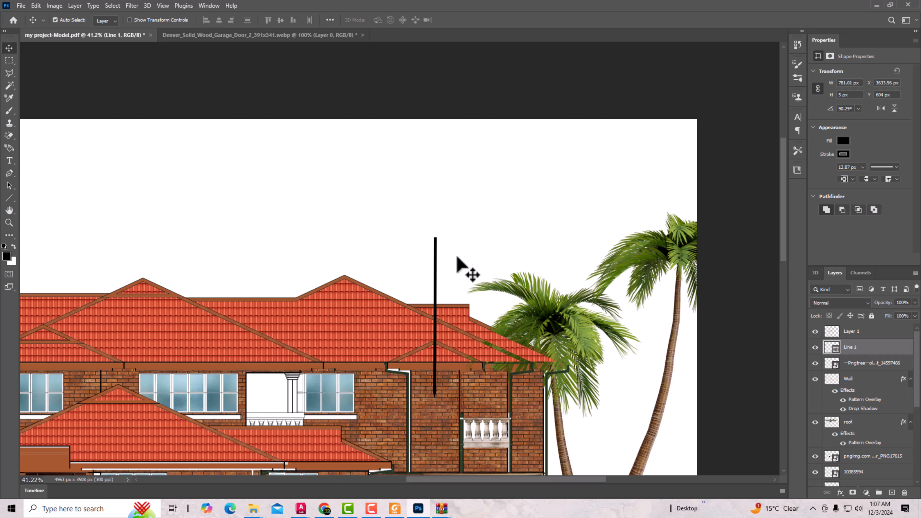
right_click(435, 256)
click(442, 262)
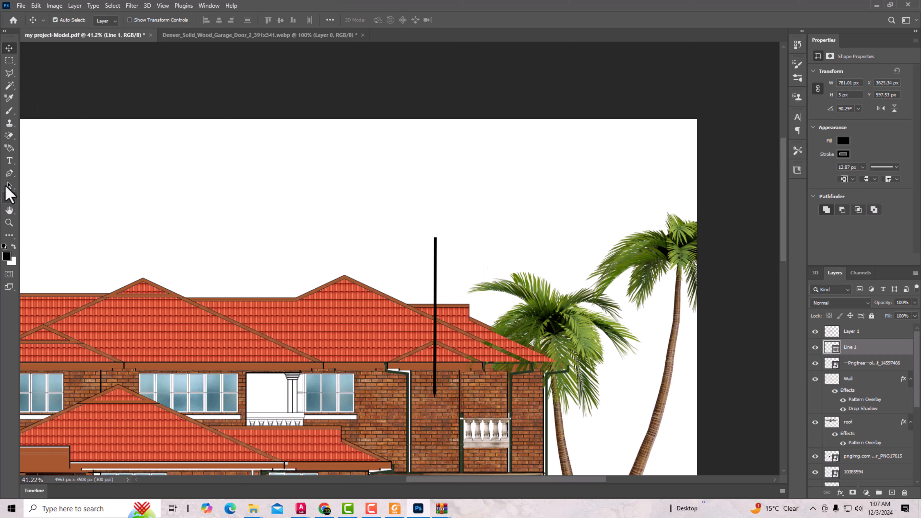
Add the text label "brick wall" just above the upper end of the black pointer line.
click(9, 160)
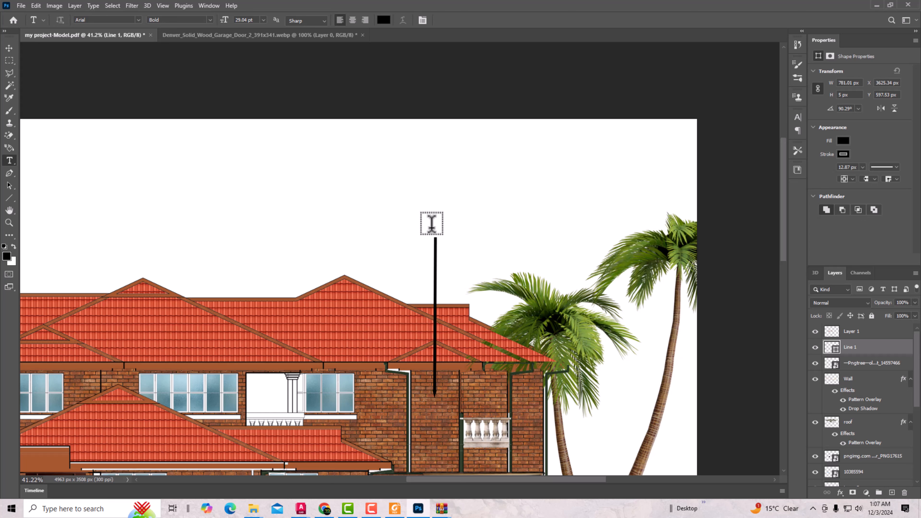
click(432, 223)
text(o)
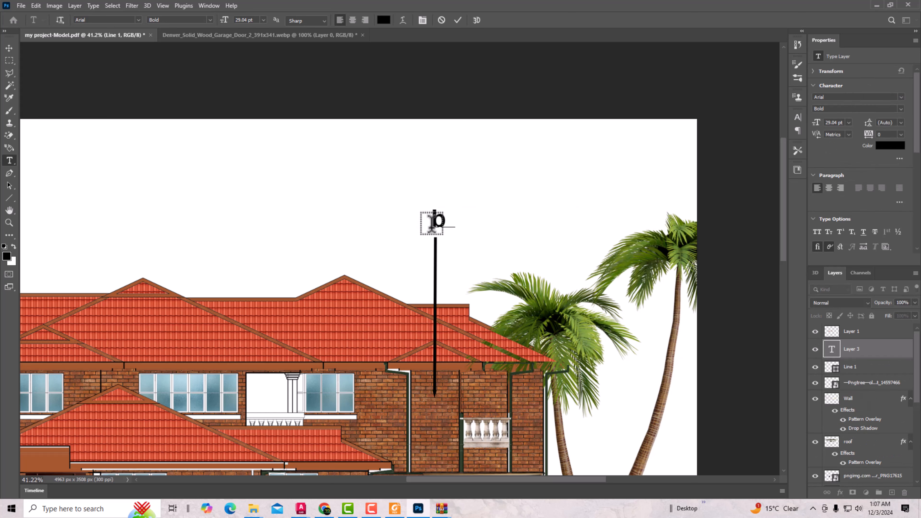
text(rick wall)
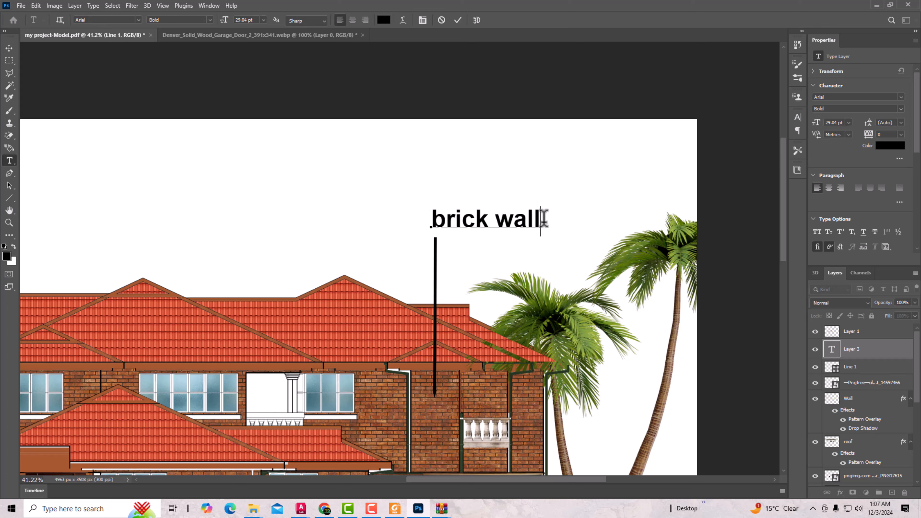
Set the font size of the whole "brick wall" label to 12 pt.
drag(544, 217, 404, 218)
click(263, 19)
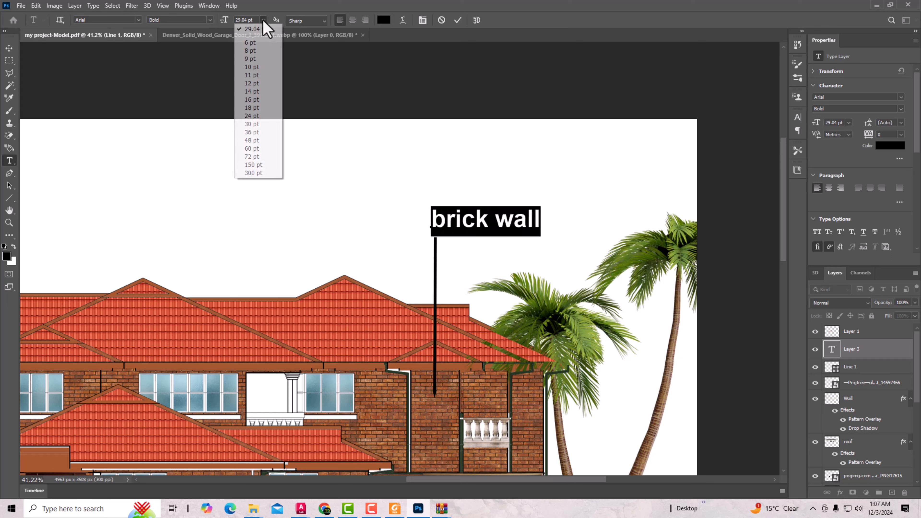
click(258, 68)
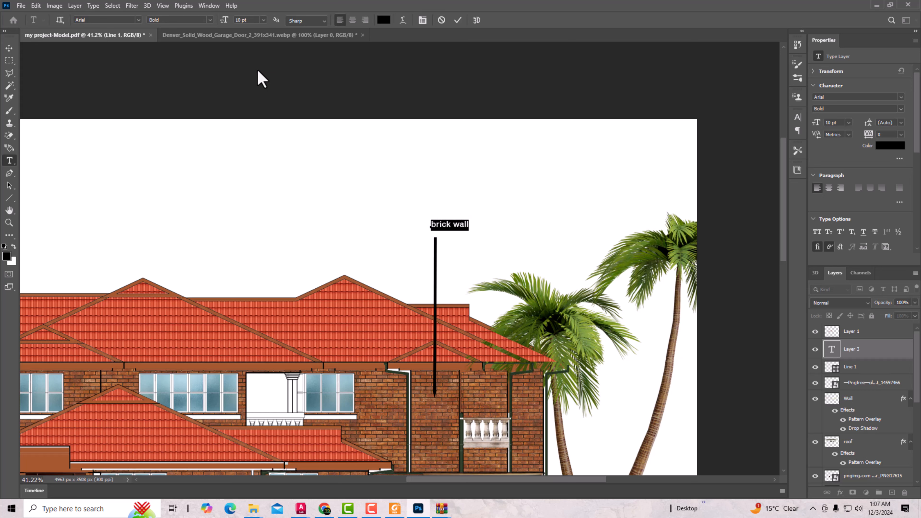
click(263, 20)
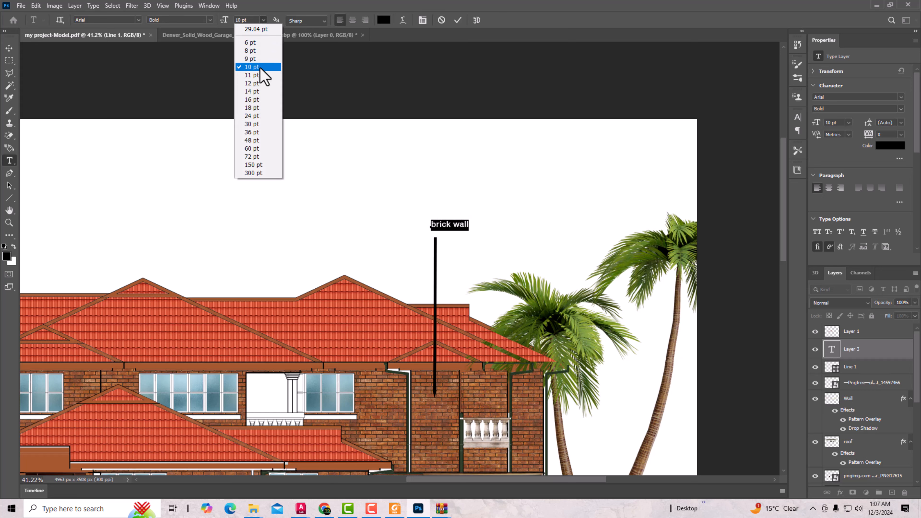
click(258, 83)
click(9, 47)
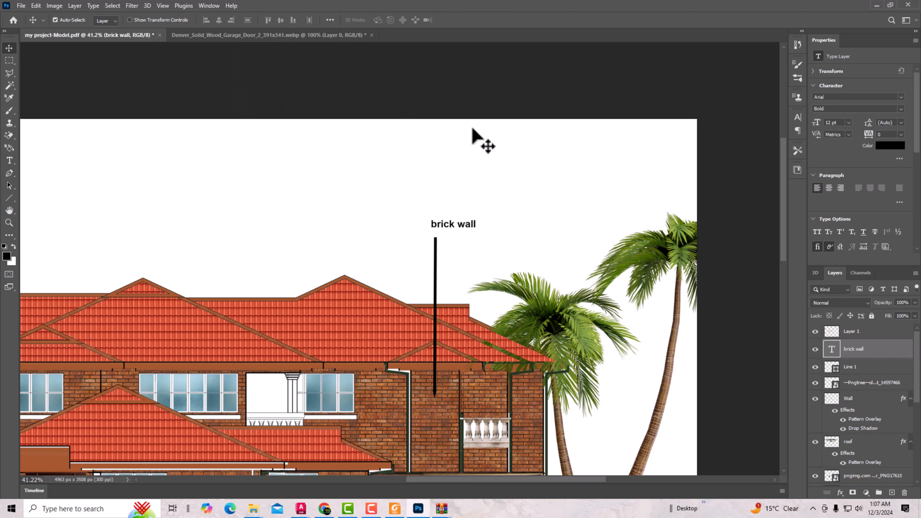
Select the pointer line under the "brick wall" label and reduce its stroke width to 1.96 px.
scroll(473, 136, down, 2)
scroll(475, 137, down, 1)
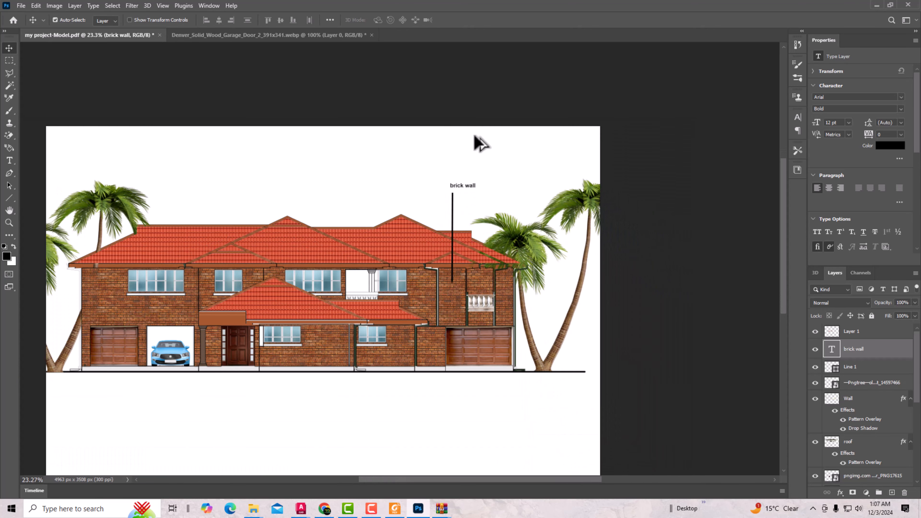
scroll(453, 200, up, 3)
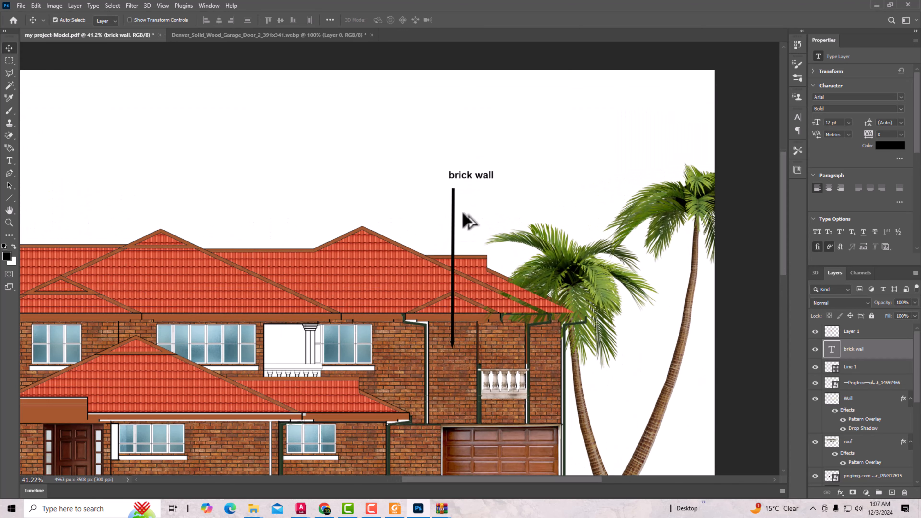
click(457, 213)
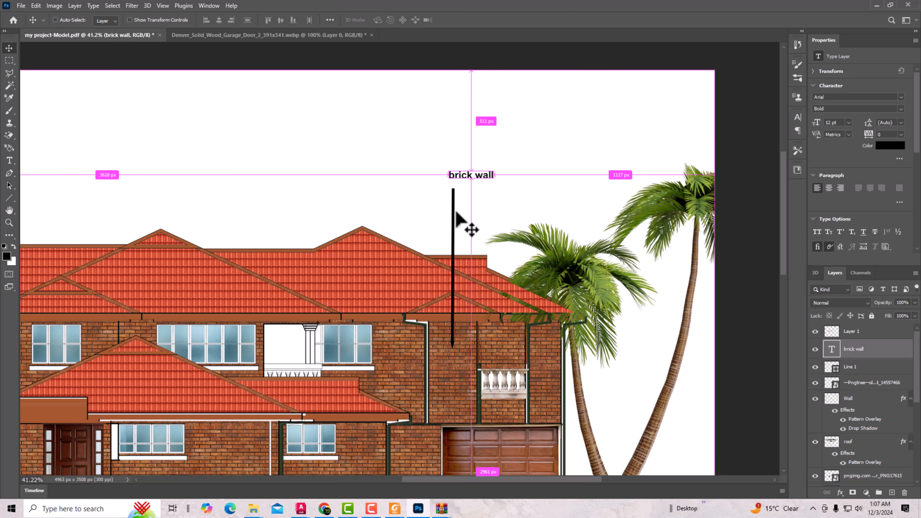
right_click(457, 213)
click(458, 211)
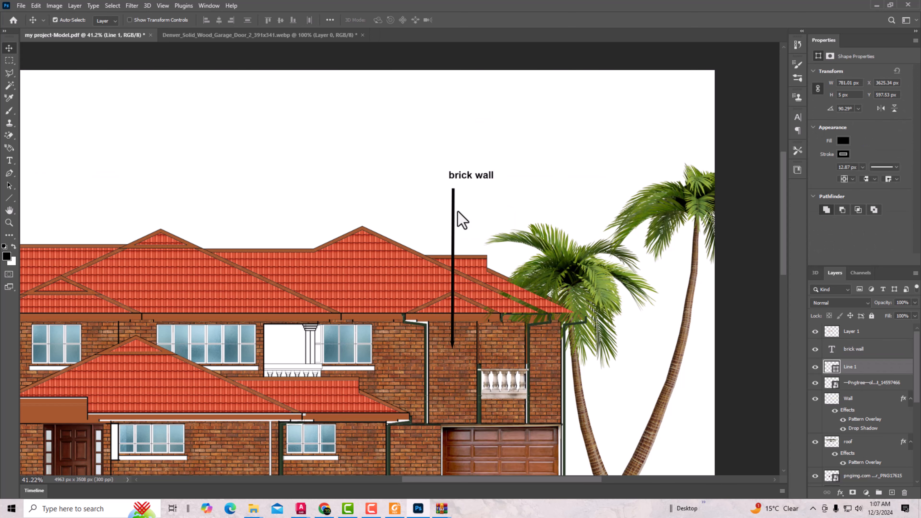
click(9, 199)
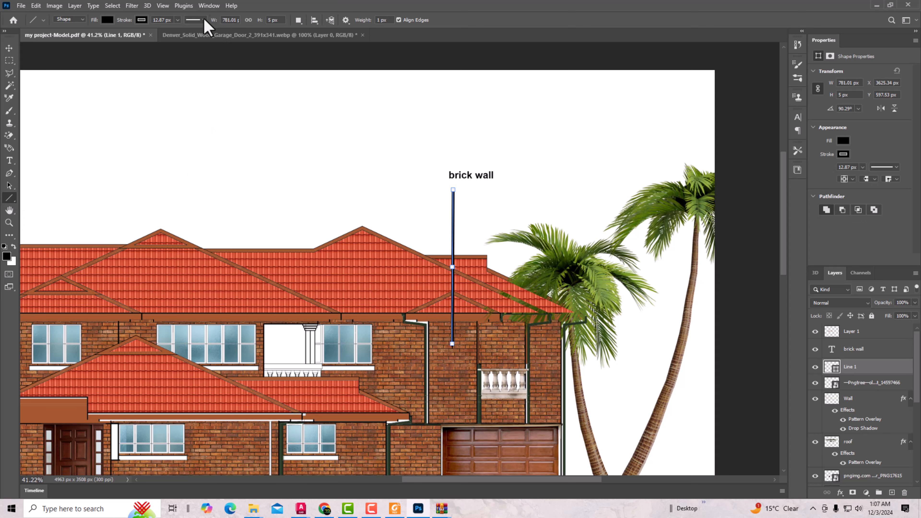
click(178, 20)
drag(178, 31, 175, 31)
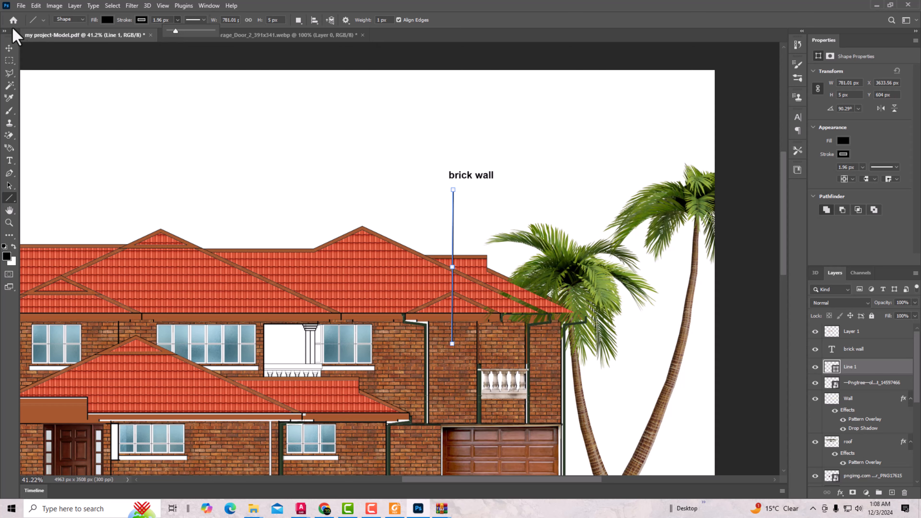
click(9, 47)
Draw a second vertical pointer line about 691 px long from the upper window beside the balcony to above the roof.
scroll(515, 257, down, 4)
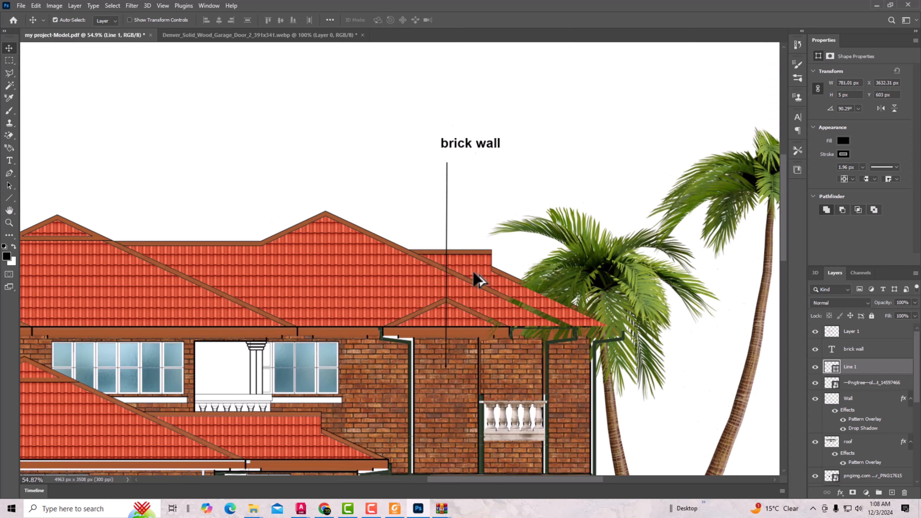
scroll(366, 281, up, 1)
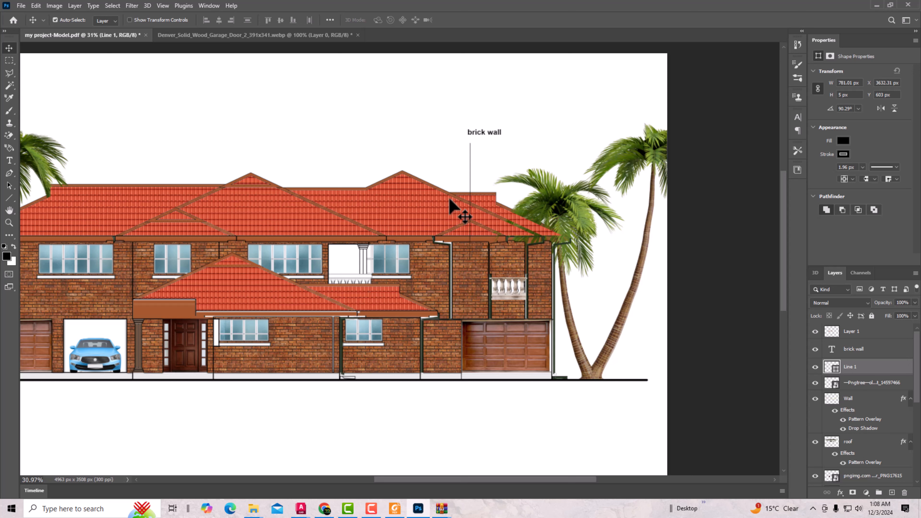
click(9, 198)
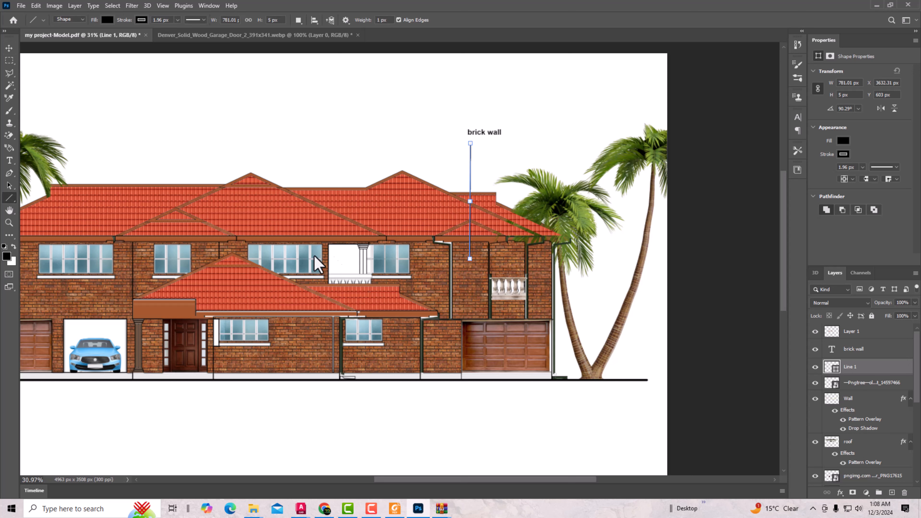
drag(380, 250, 380, 148)
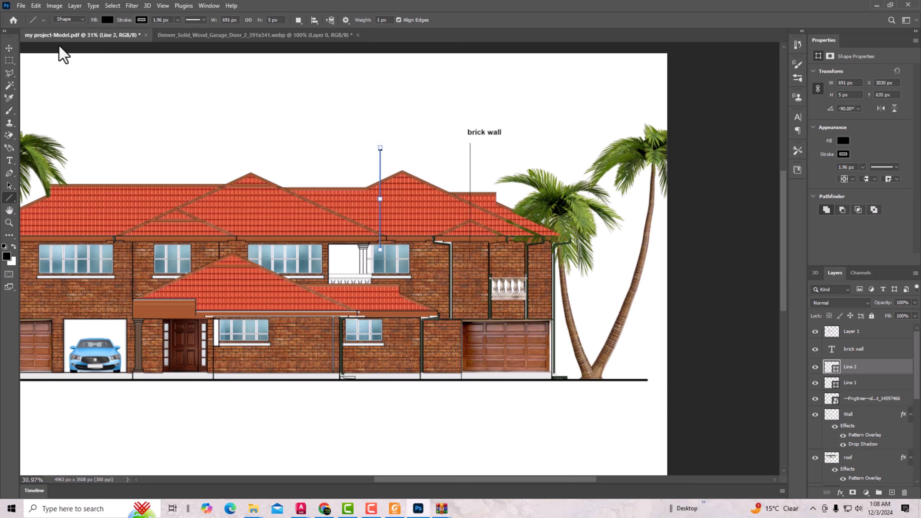
Duplicate the "brick wall" label to above the second pointer line and change the copy's text to "window".
click(9, 48)
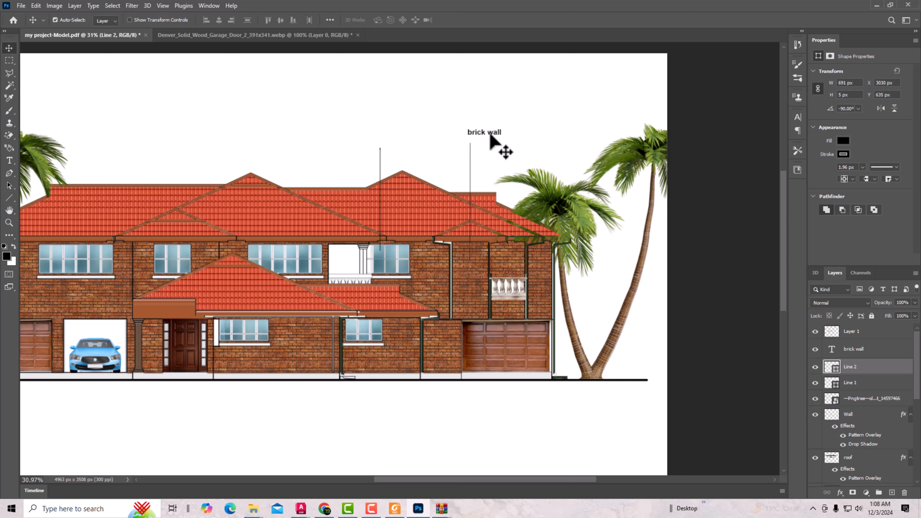
drag(491, 135, 351, 137)
key(t)
text(window)
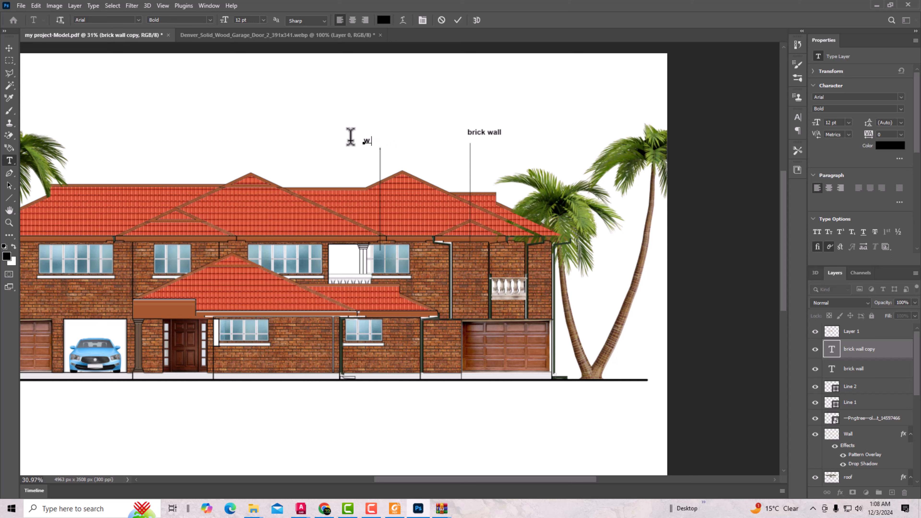
click(458, 20)
scroll(552, 129, down, 2)
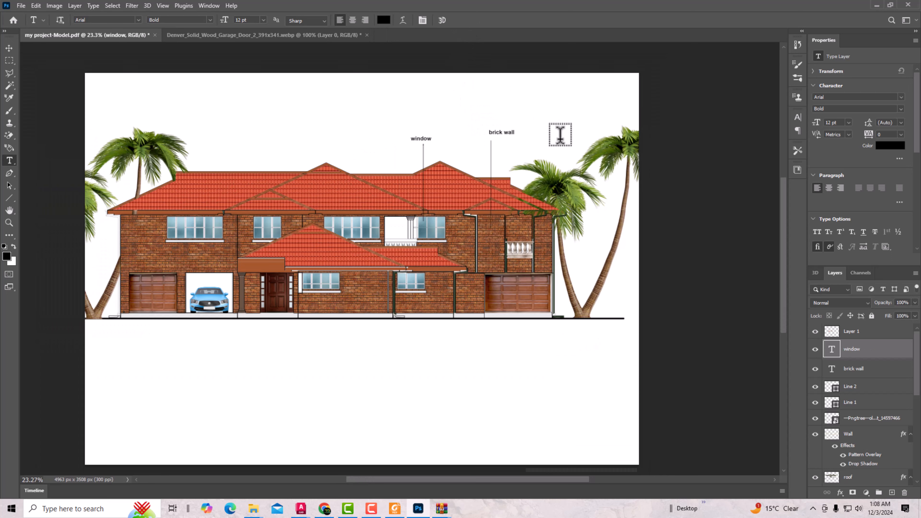